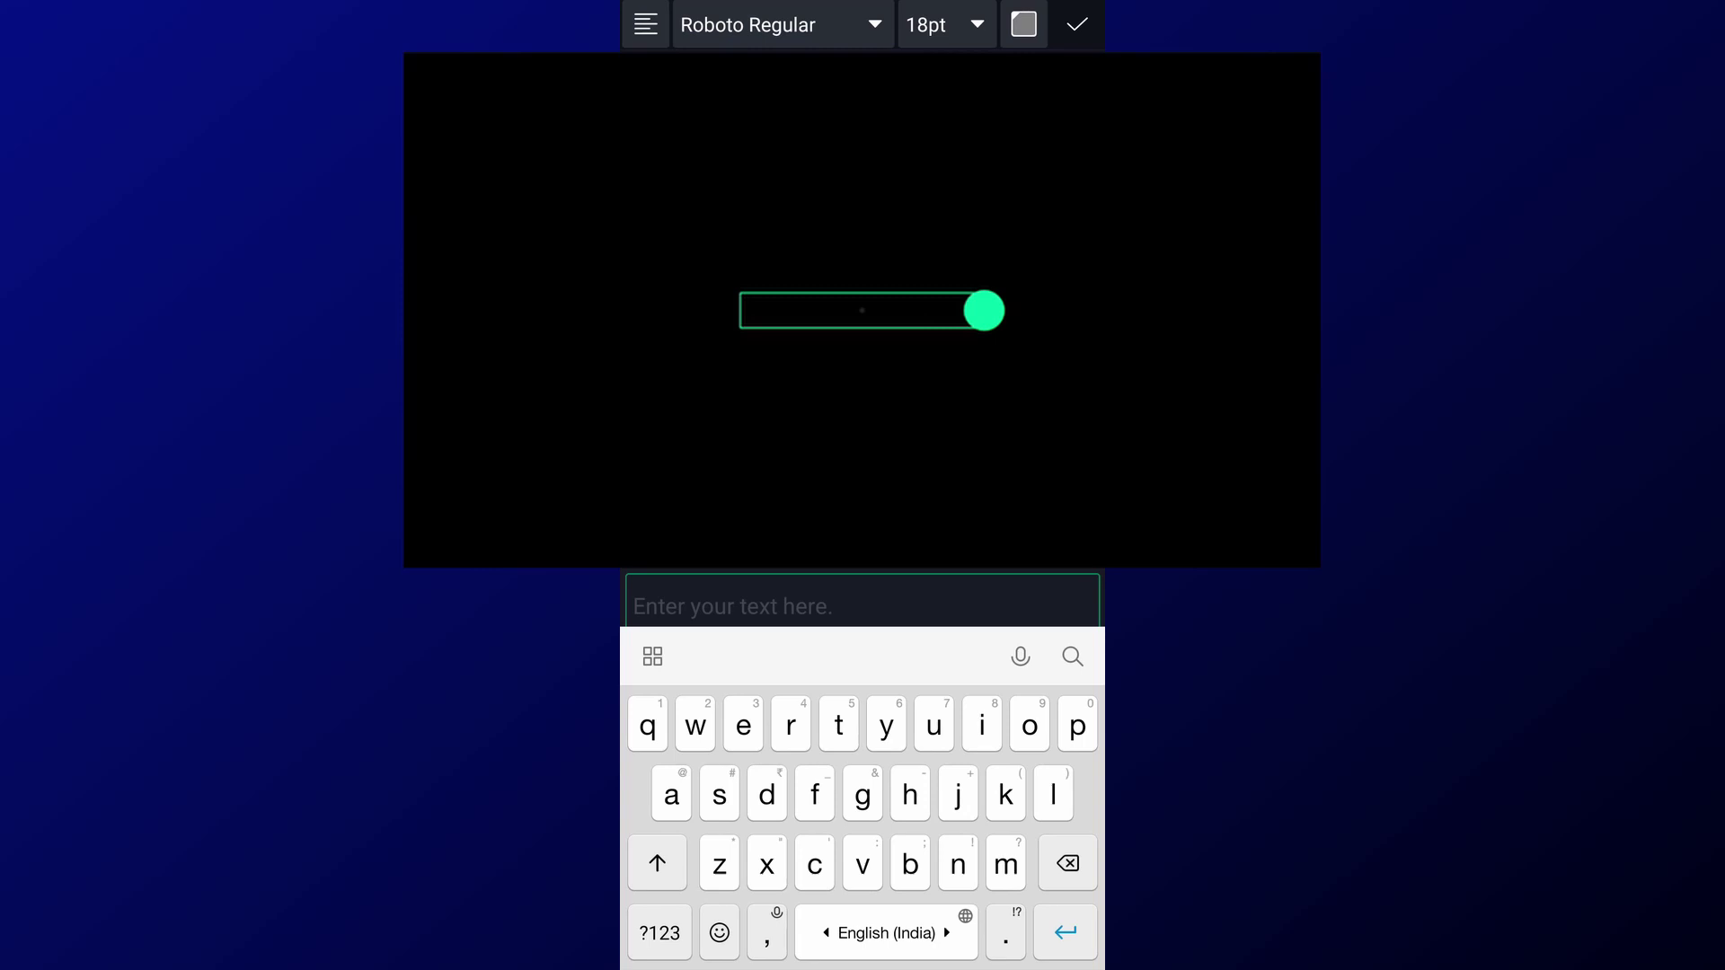
Step: Type LOKI as a white text layer and enlarge it to about 64pt
text(LOKI)
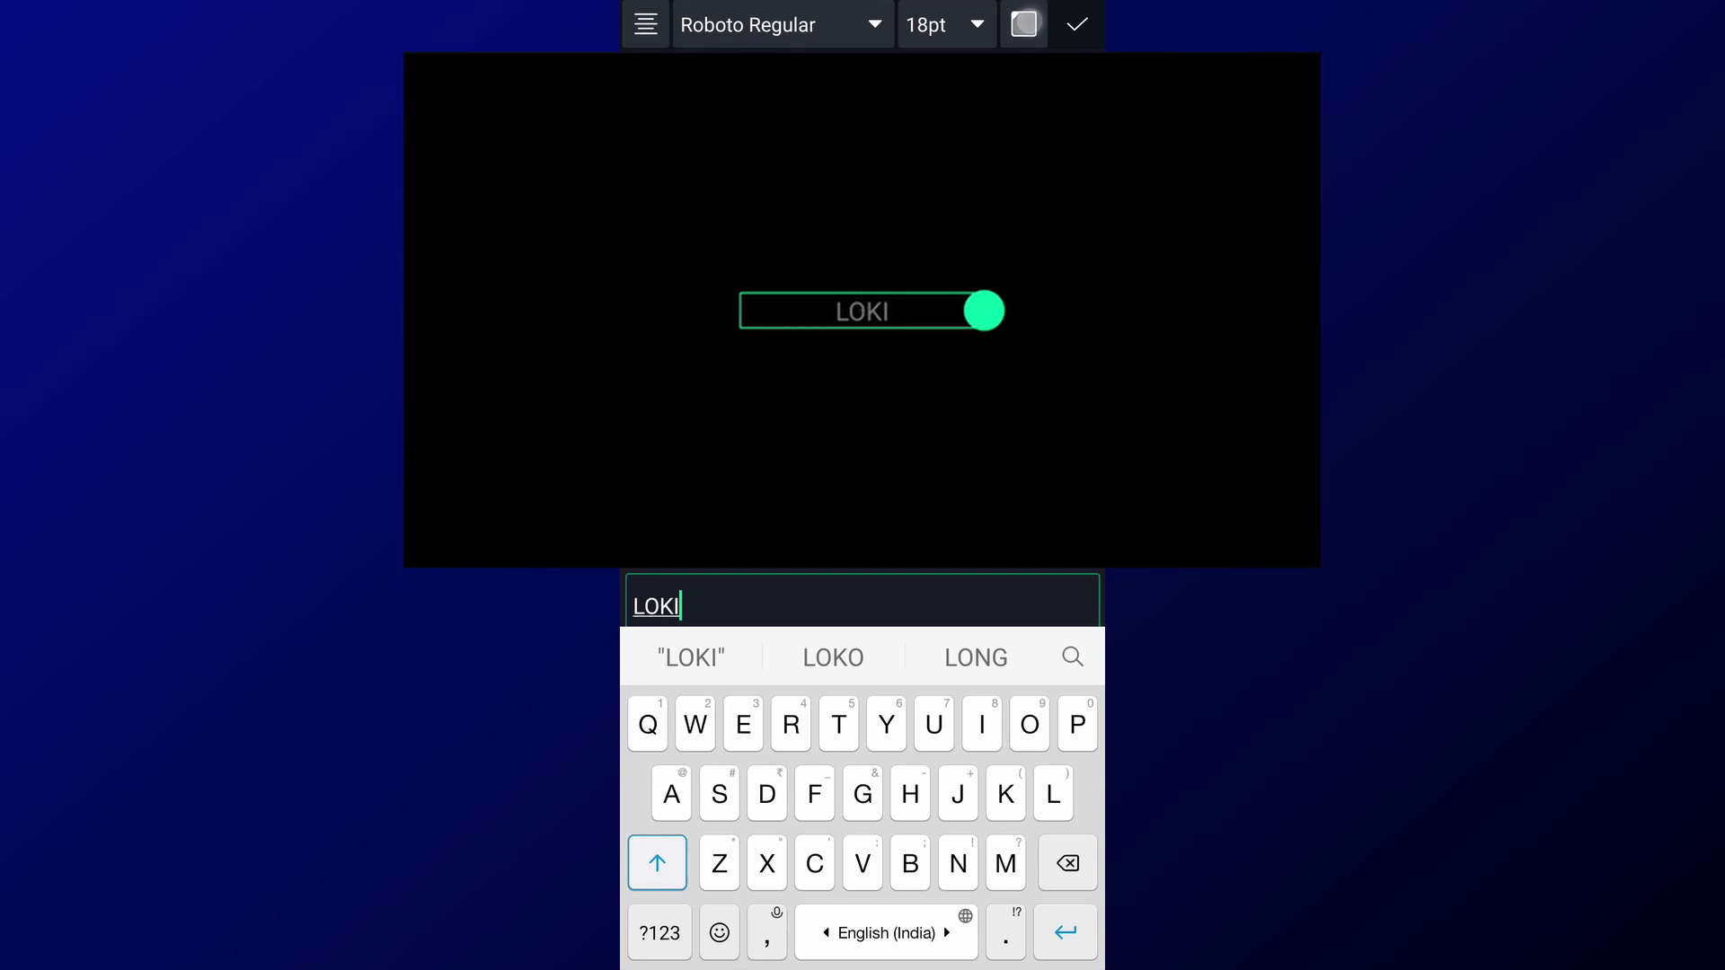
click(1024, 24)
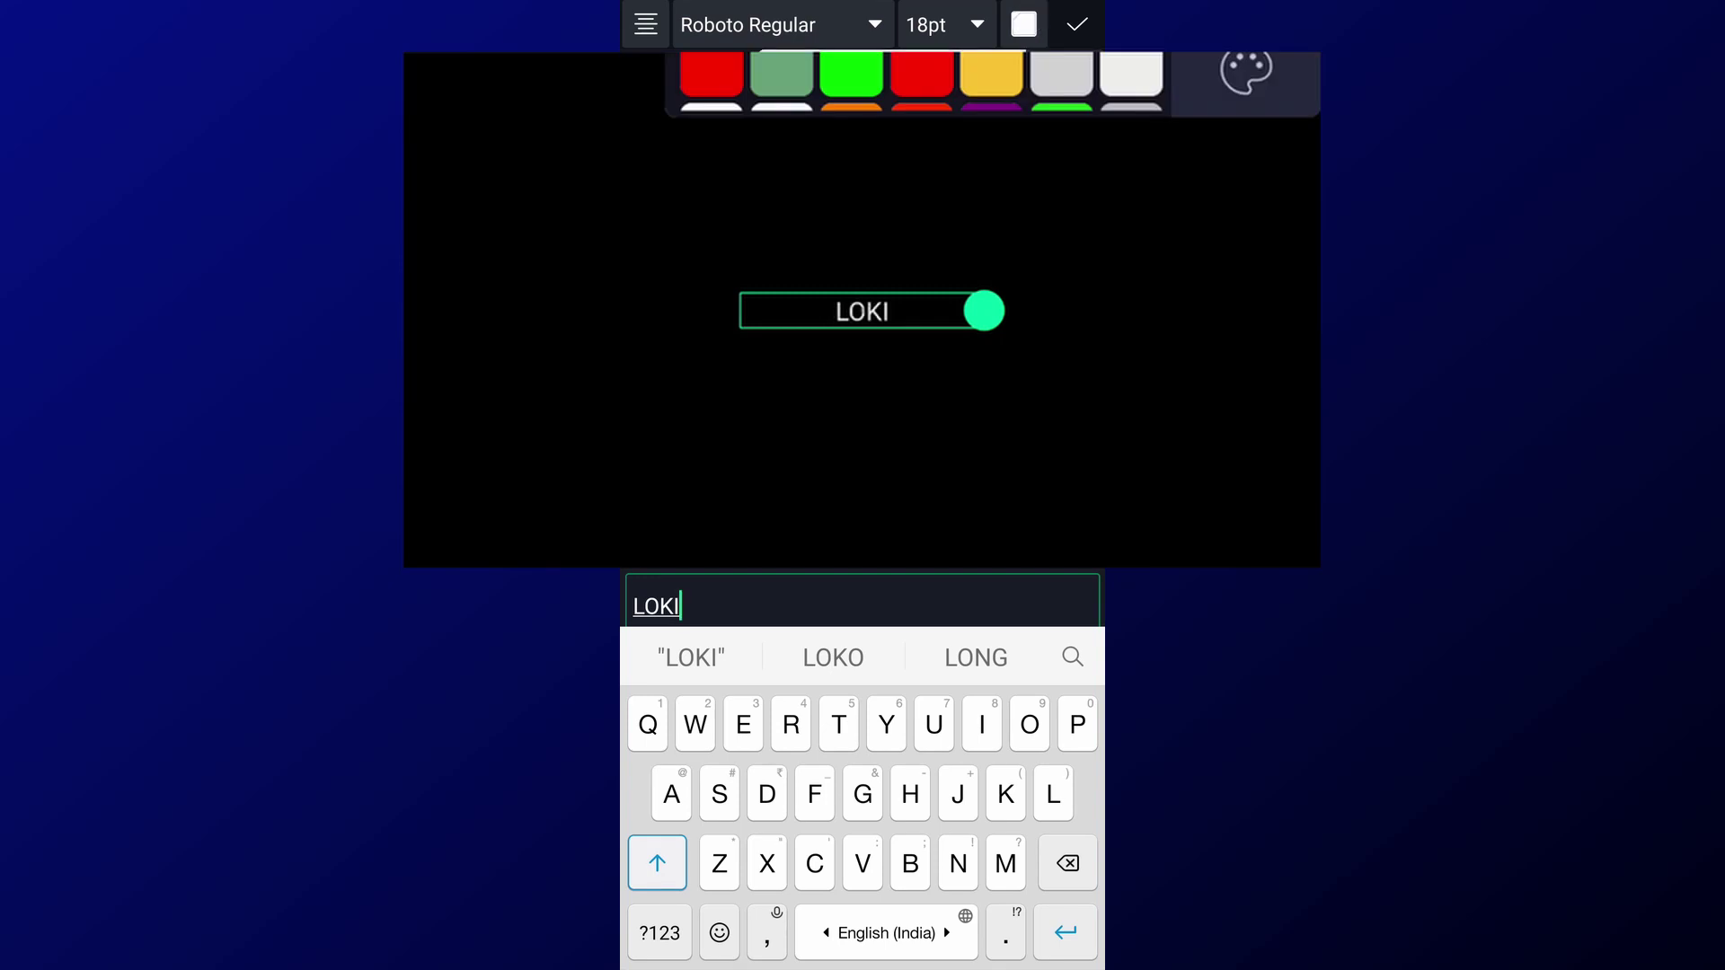
click(961, 22)
drag(984, 311, 1195, 311)
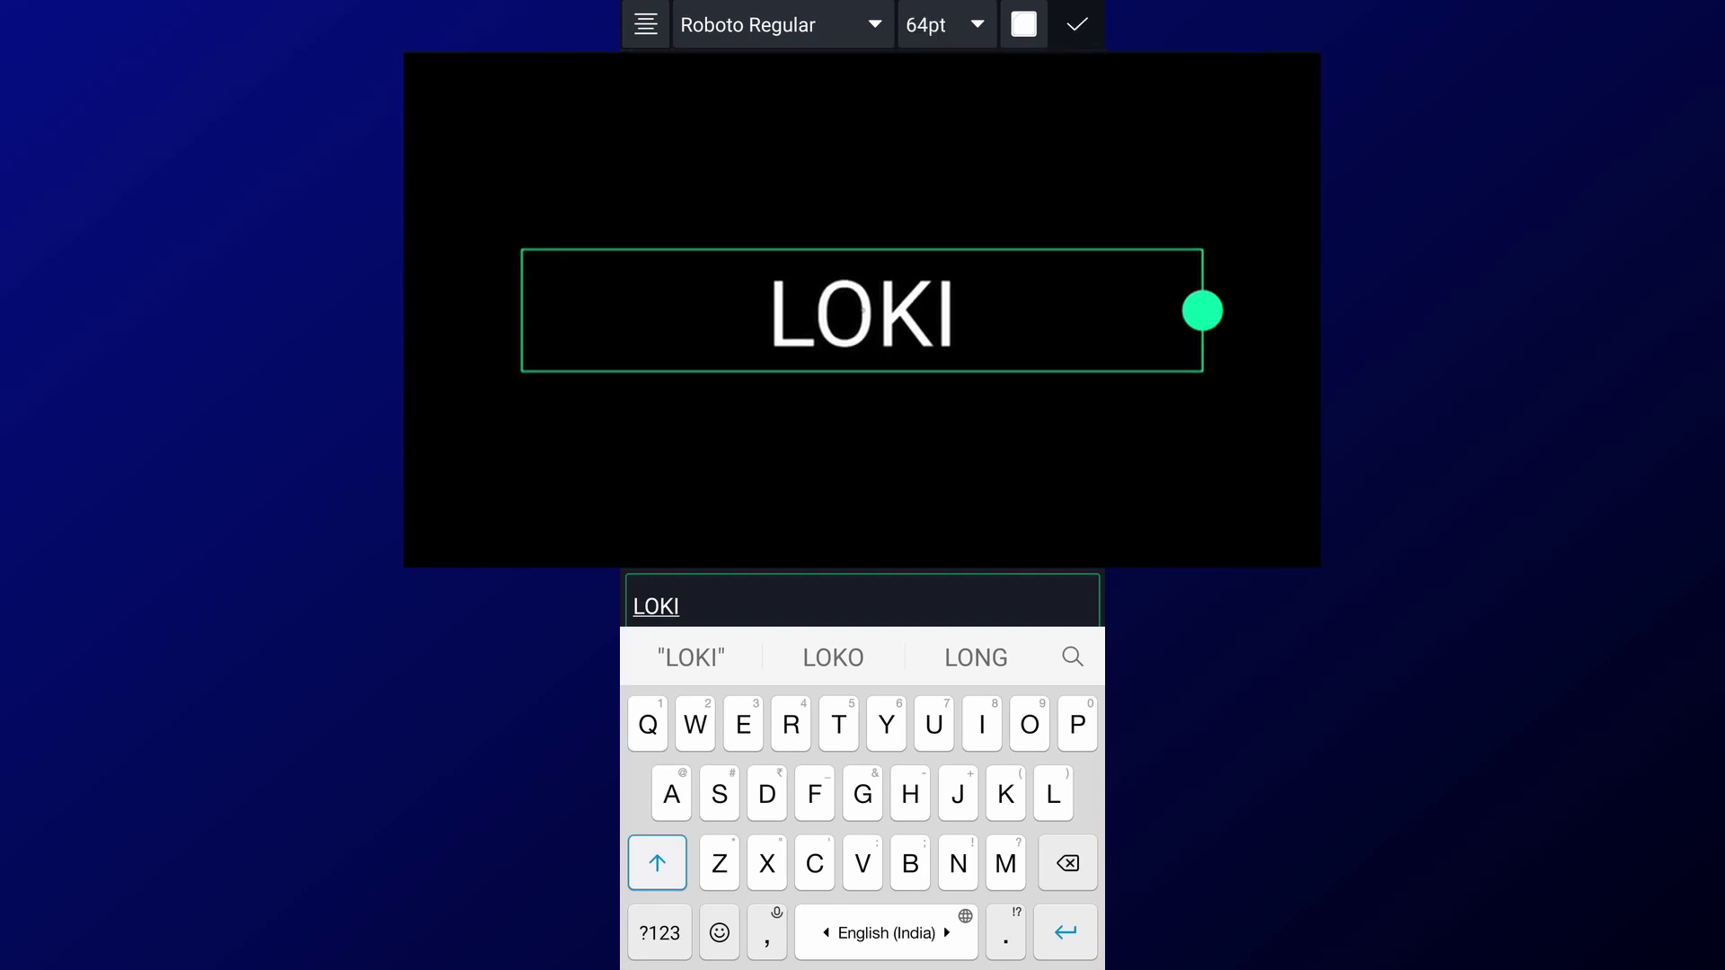
Step: Add a Text Spacing effect to LOKI and set Letter Spacing to about 106%
click(1077, 24)
click(1008, 916)
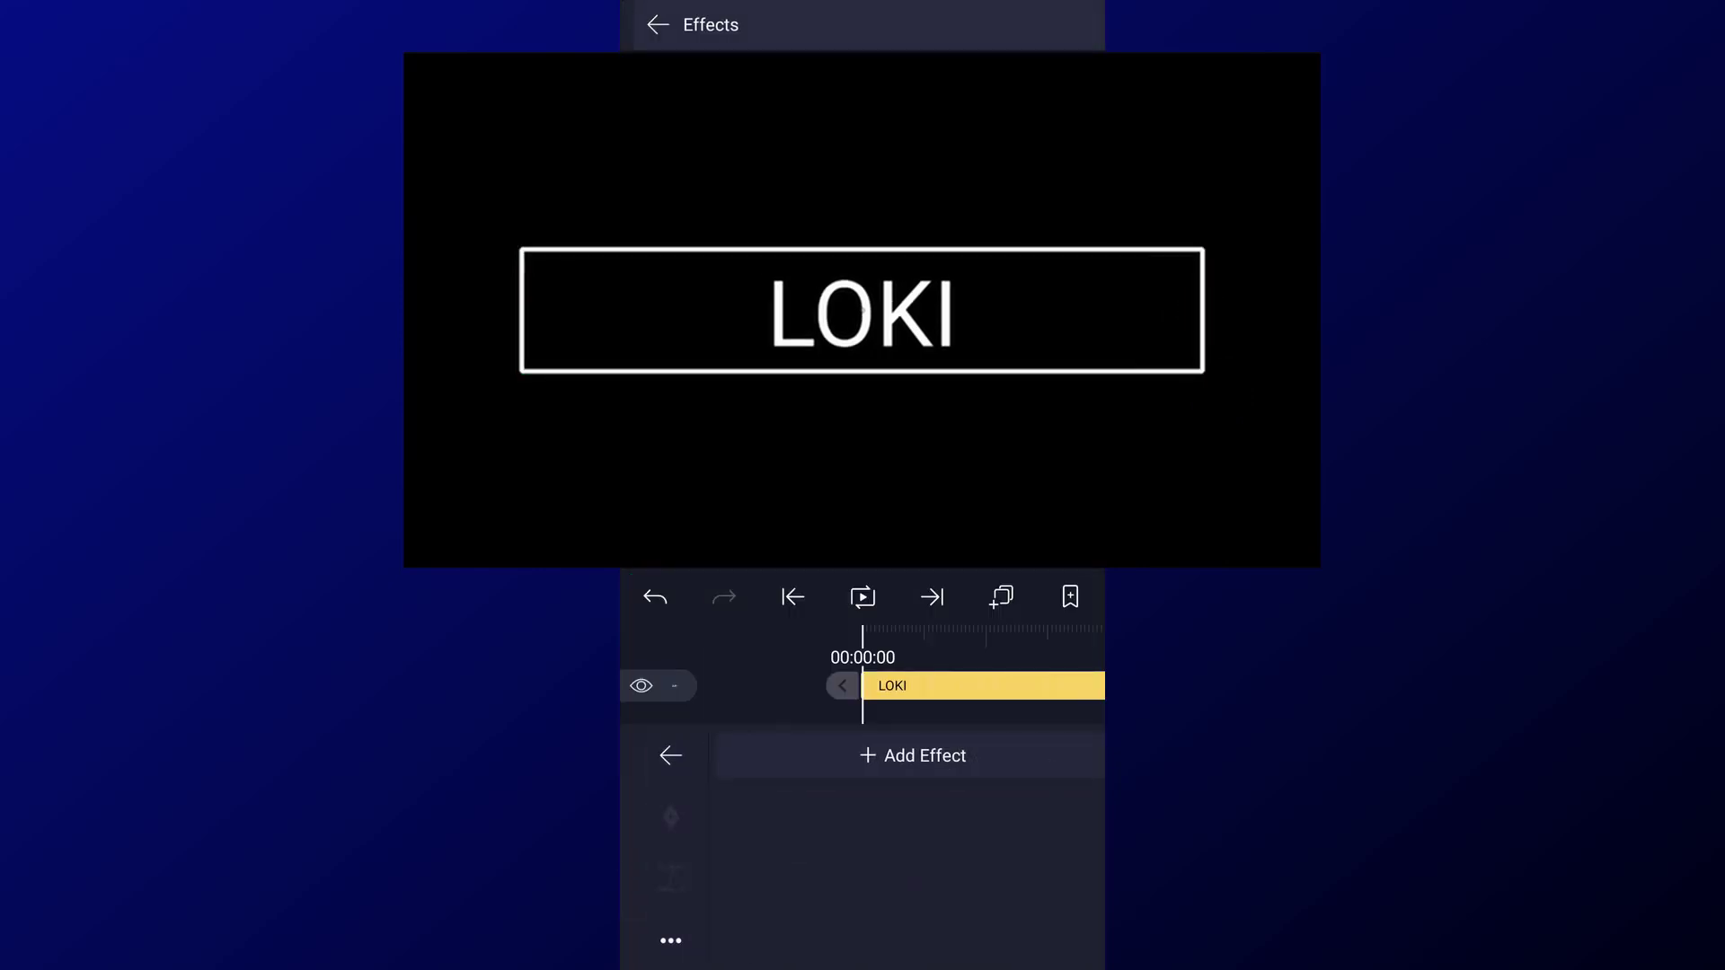
click(902, 754)
click(1077, 24)
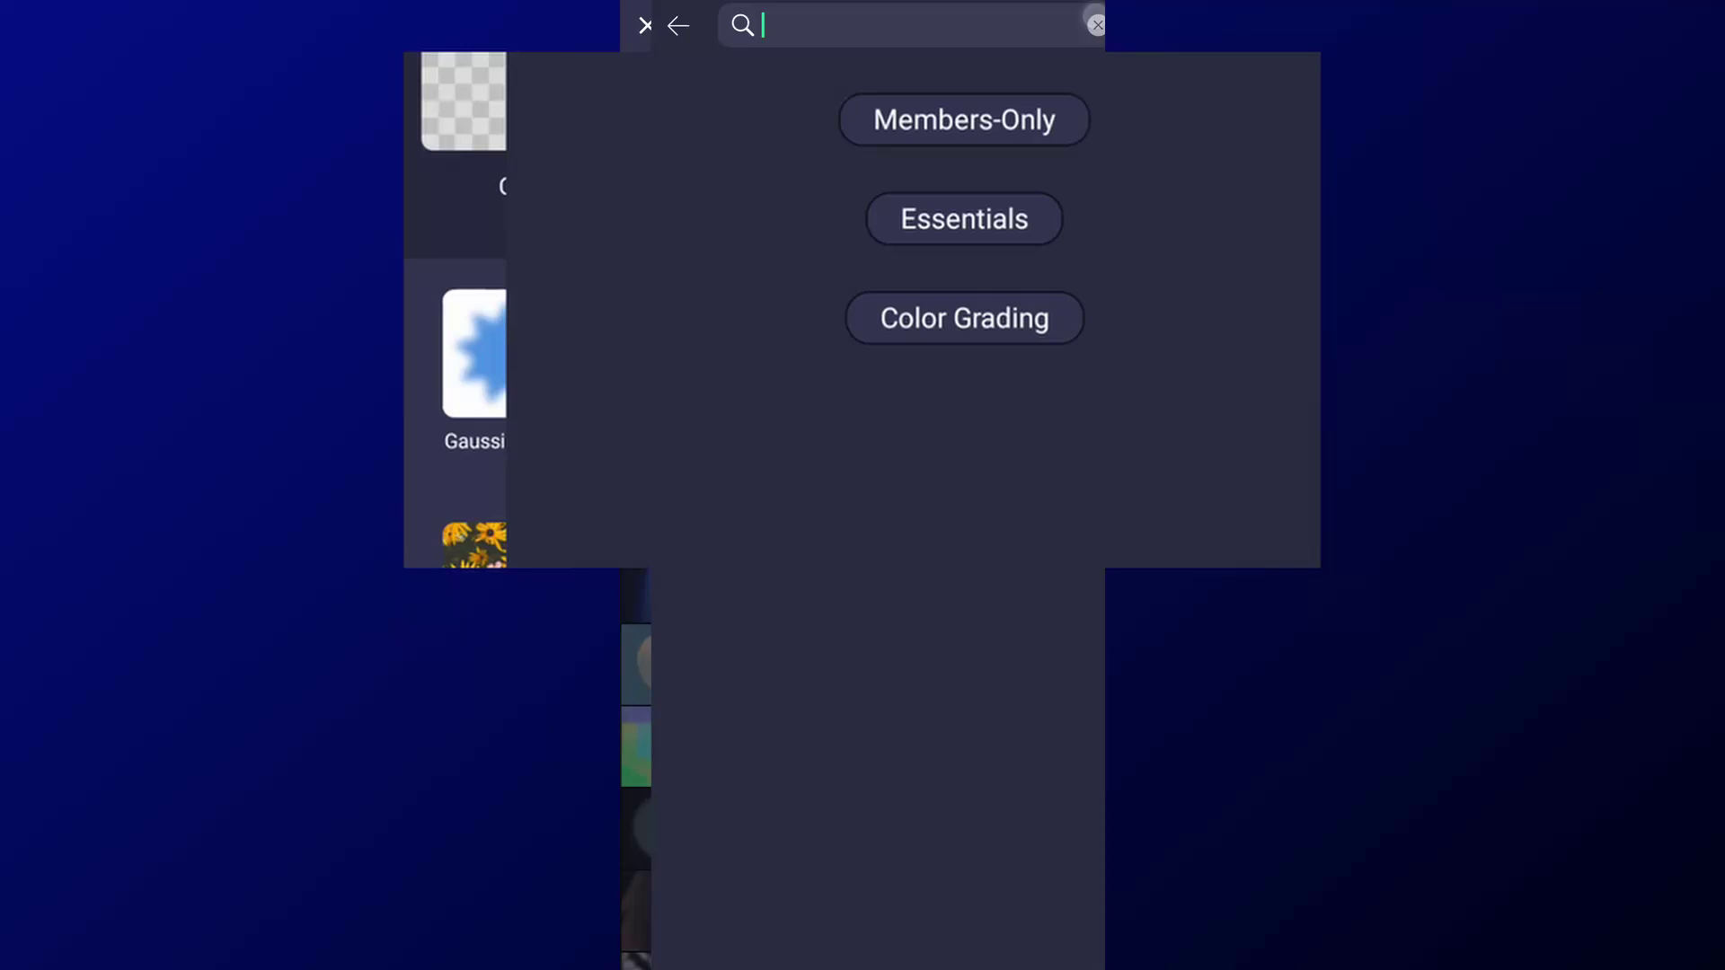
text(spac)
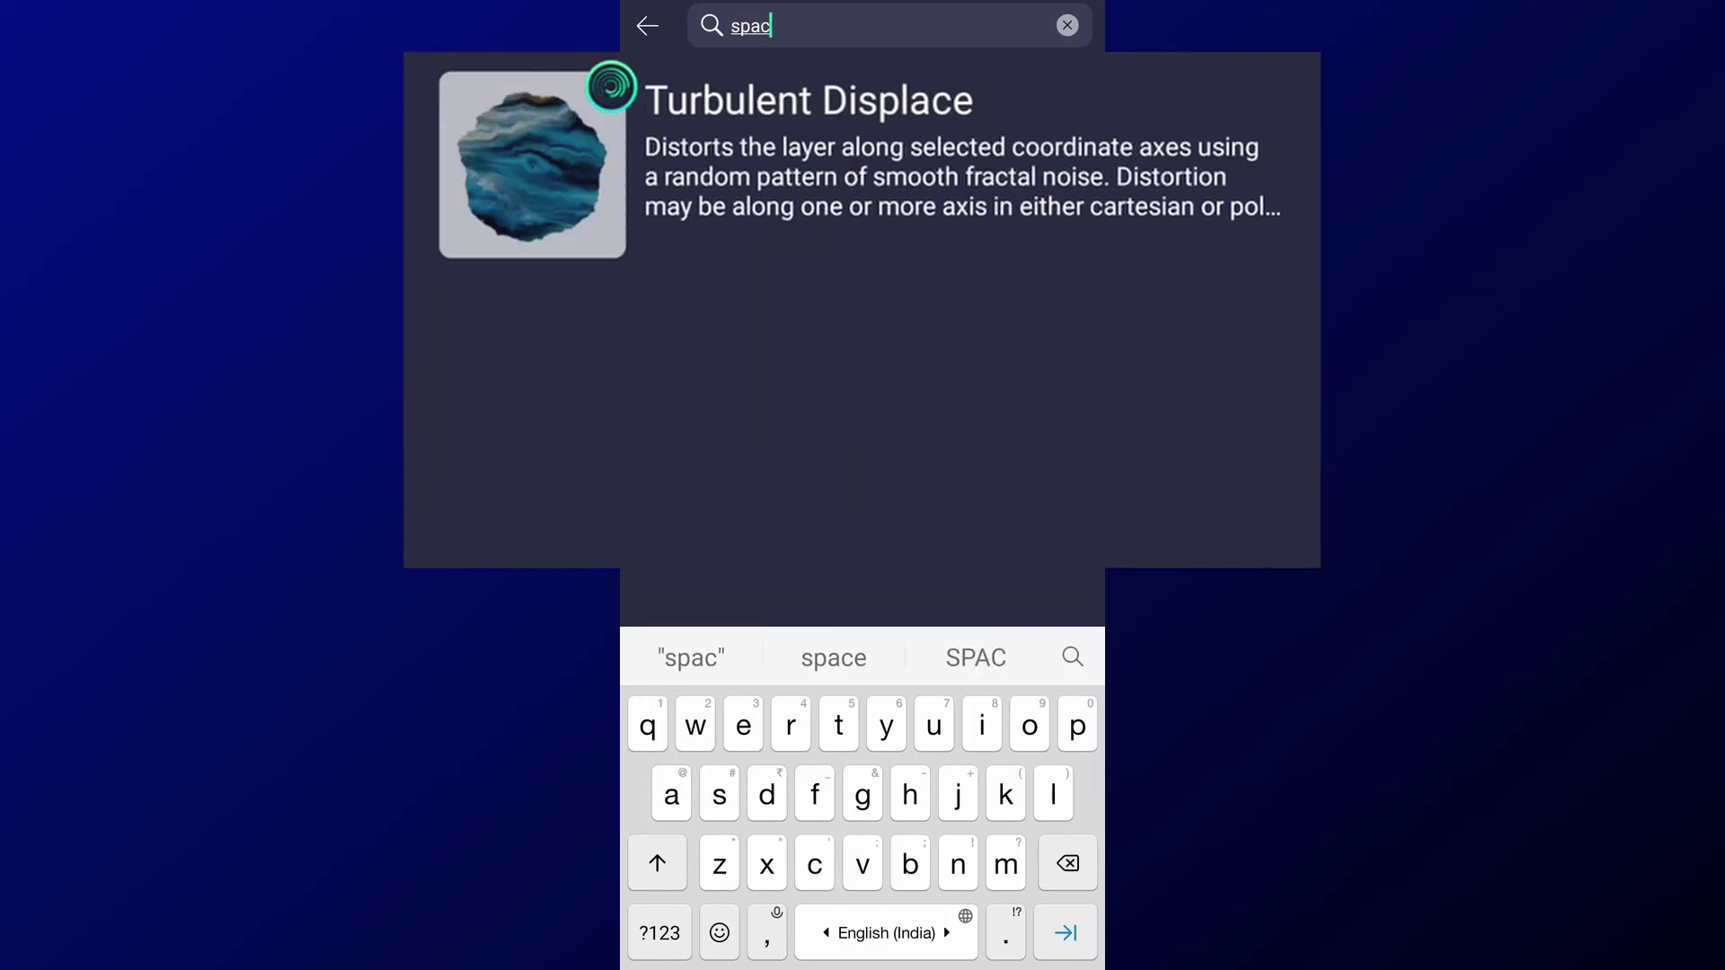
text(in)
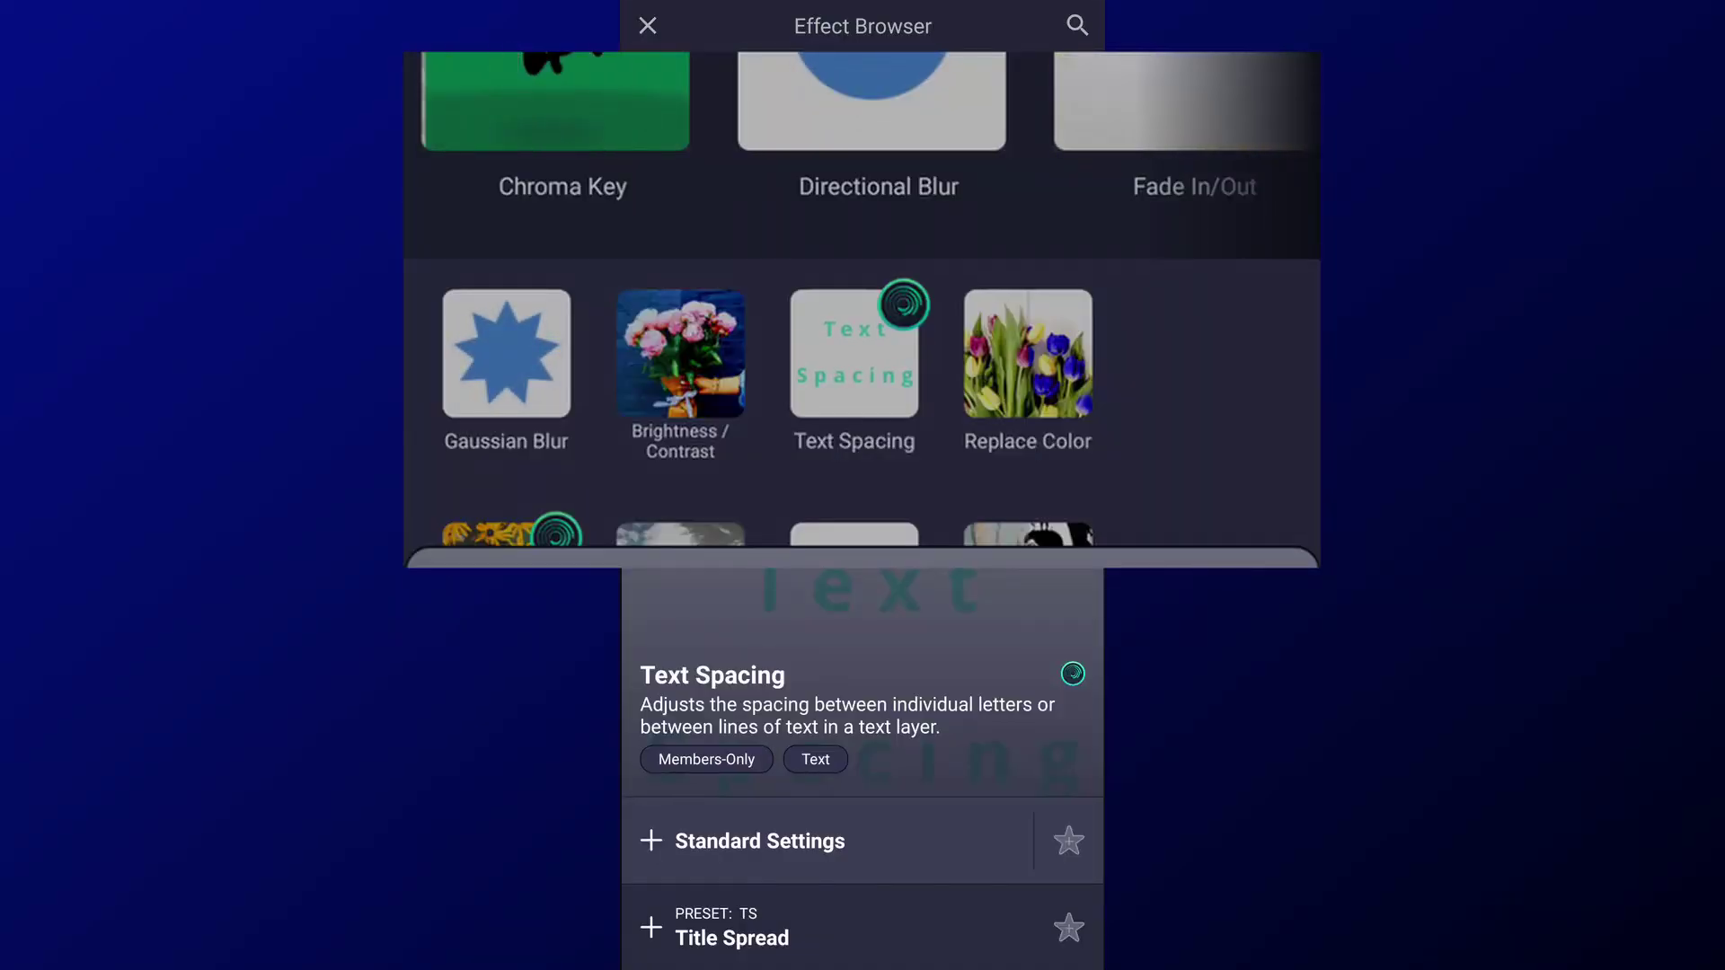
click(701, 835)
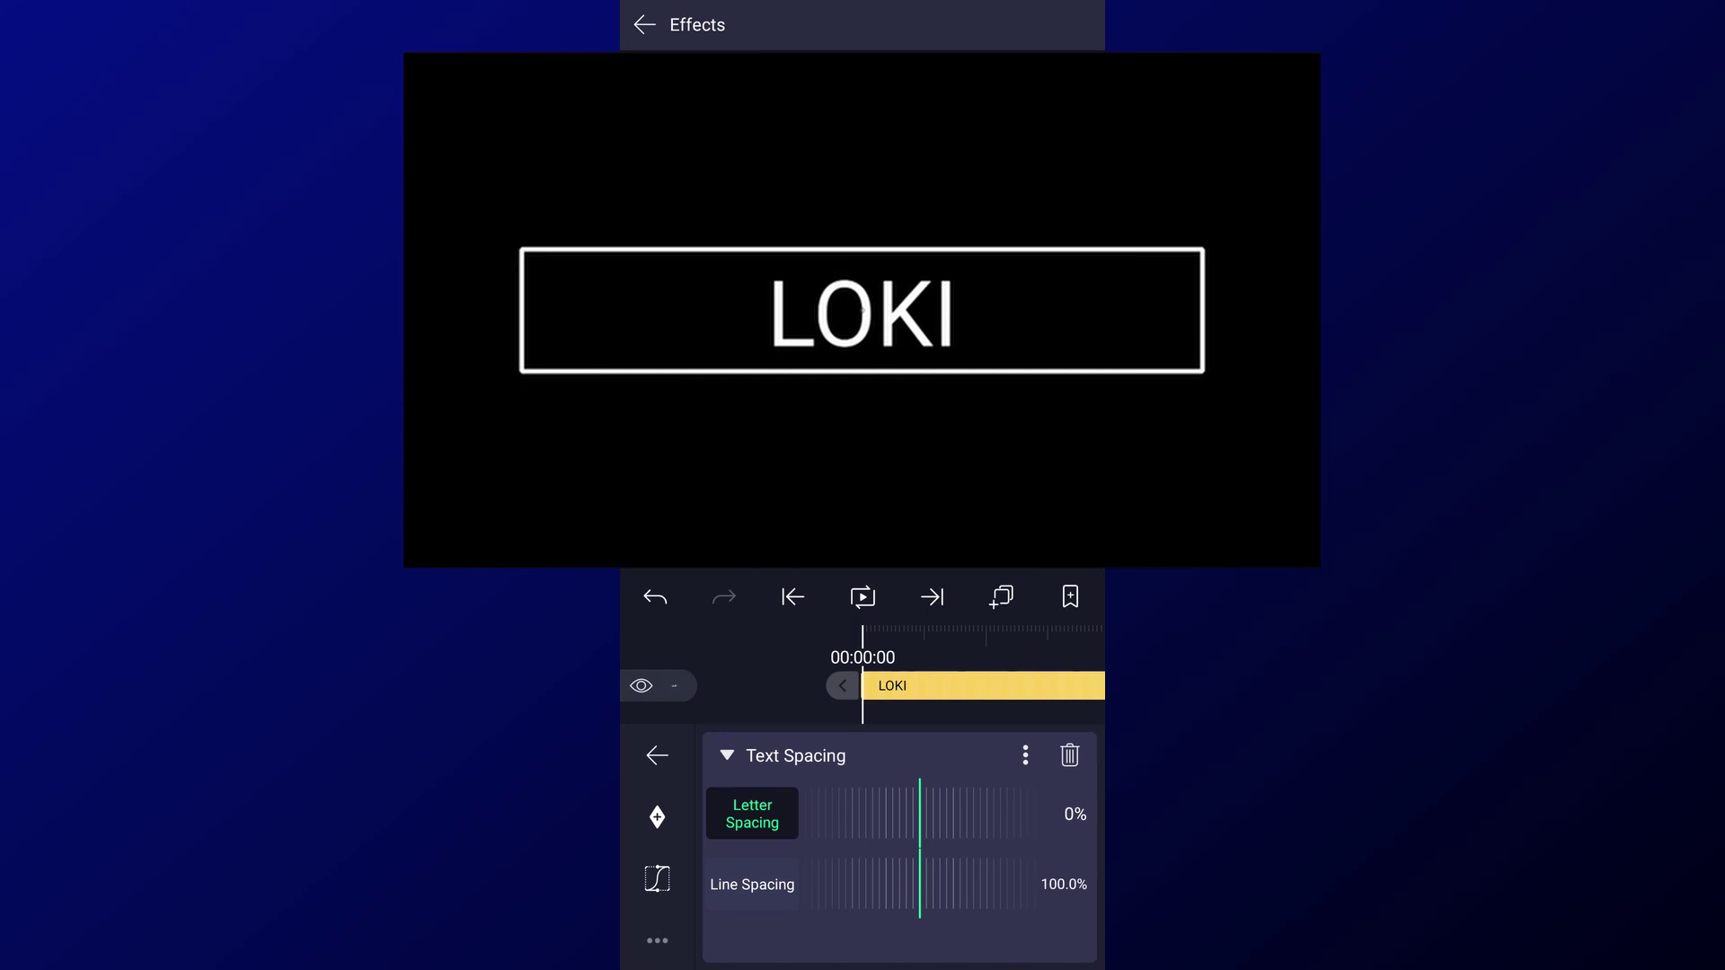
mouse_move(982, 815)
mouse_down()
mouse_move(835, 820)
mouse_move(790, 844)
mouse_up()
drag(930, 813, 832, 850)
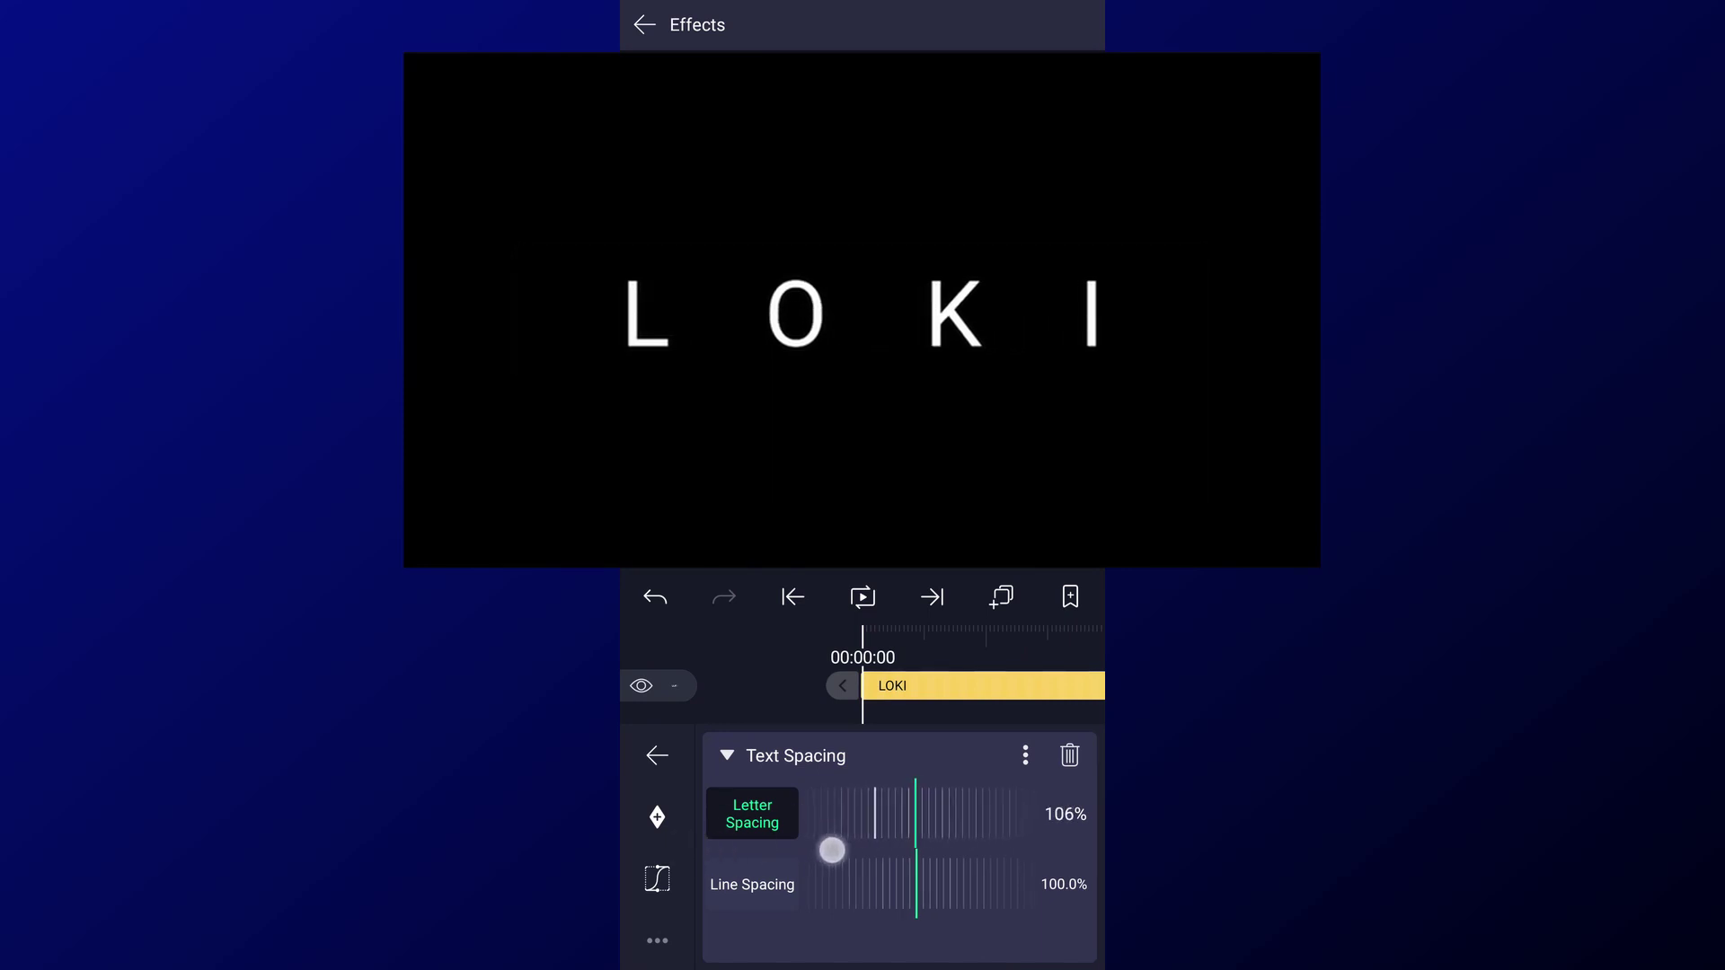
click(656, 754)
click(932, 597)
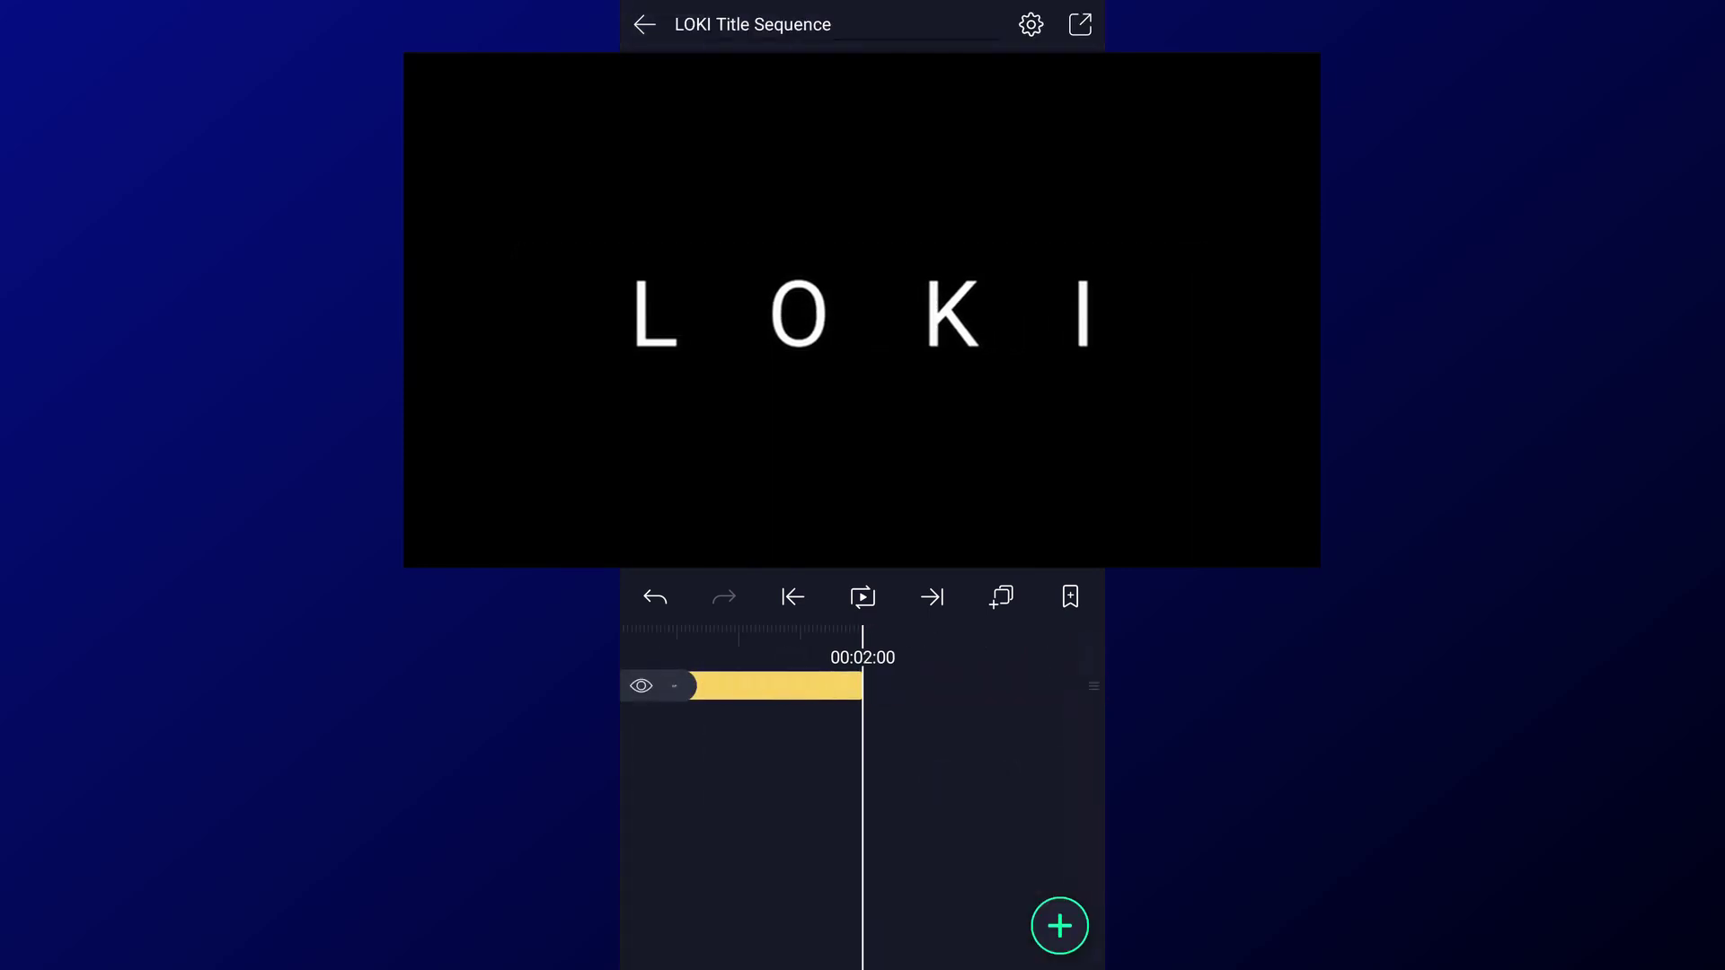
Step: Drag the LOKI layer's end to lengthen its duration on the timeline
click(852, 687)
drag(862, 687, 1089, 687)
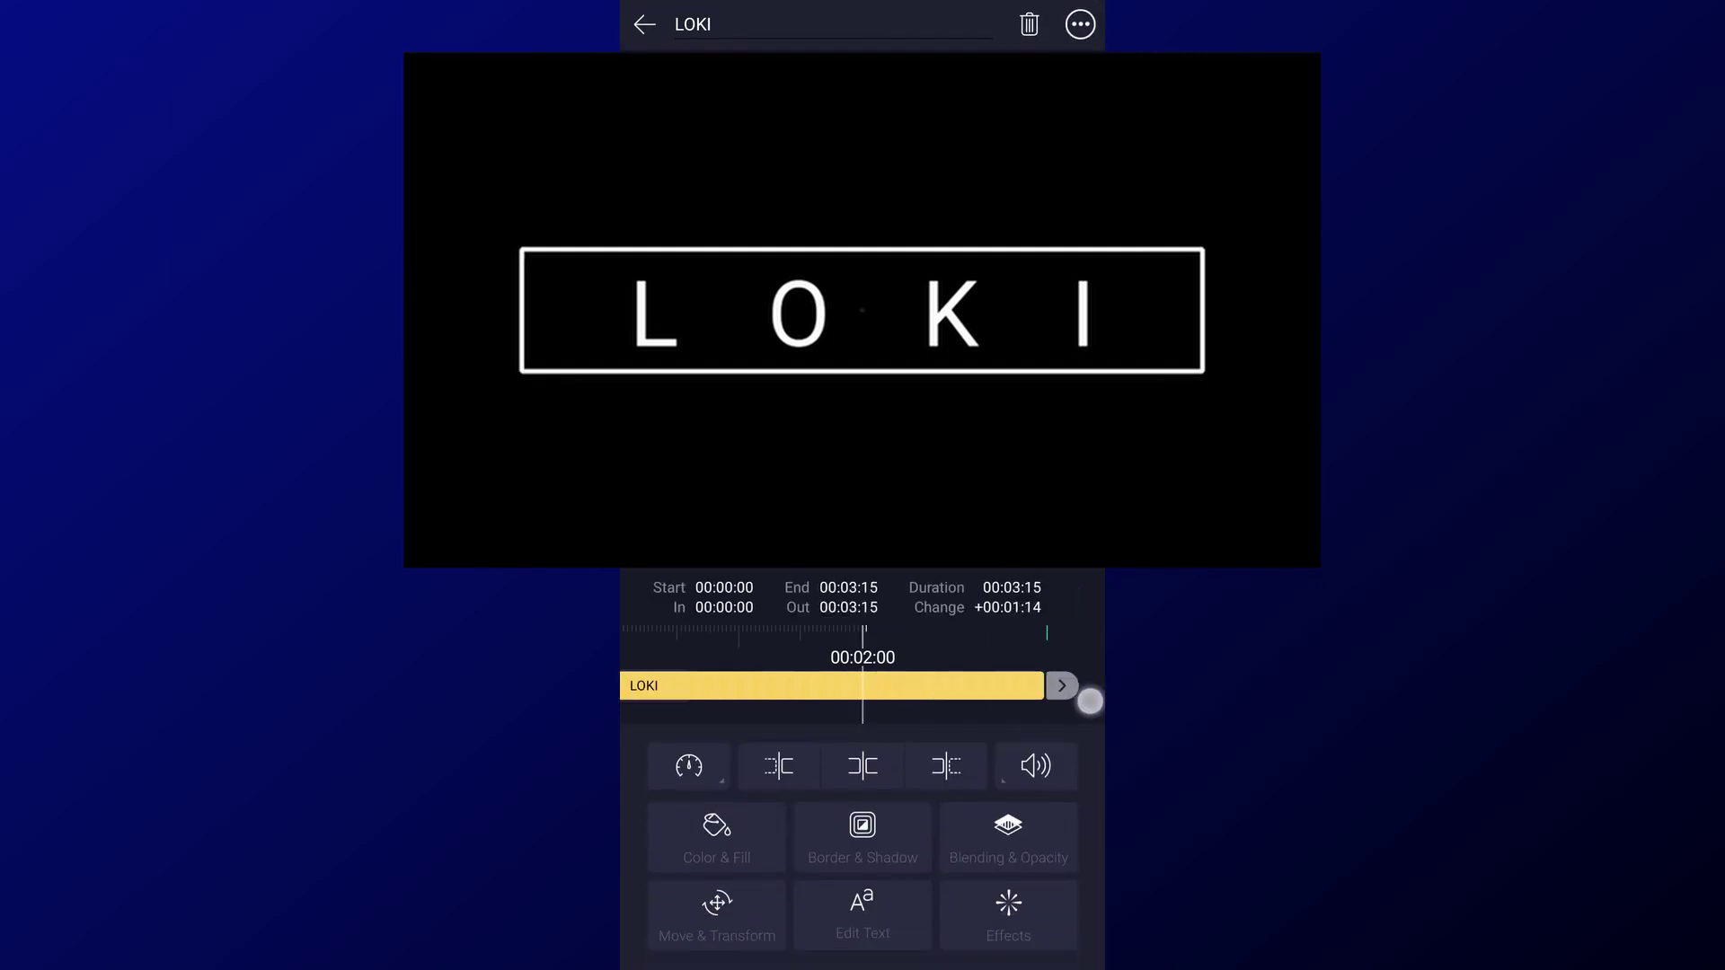
mouse_move(877, 687)
mouse_down()
mouse_move(999, 676)
mouse_move(1015, 691)
mouse_move(786, 707)
mouse_move(1007, 686)
mouse_up()
click(978, 654)
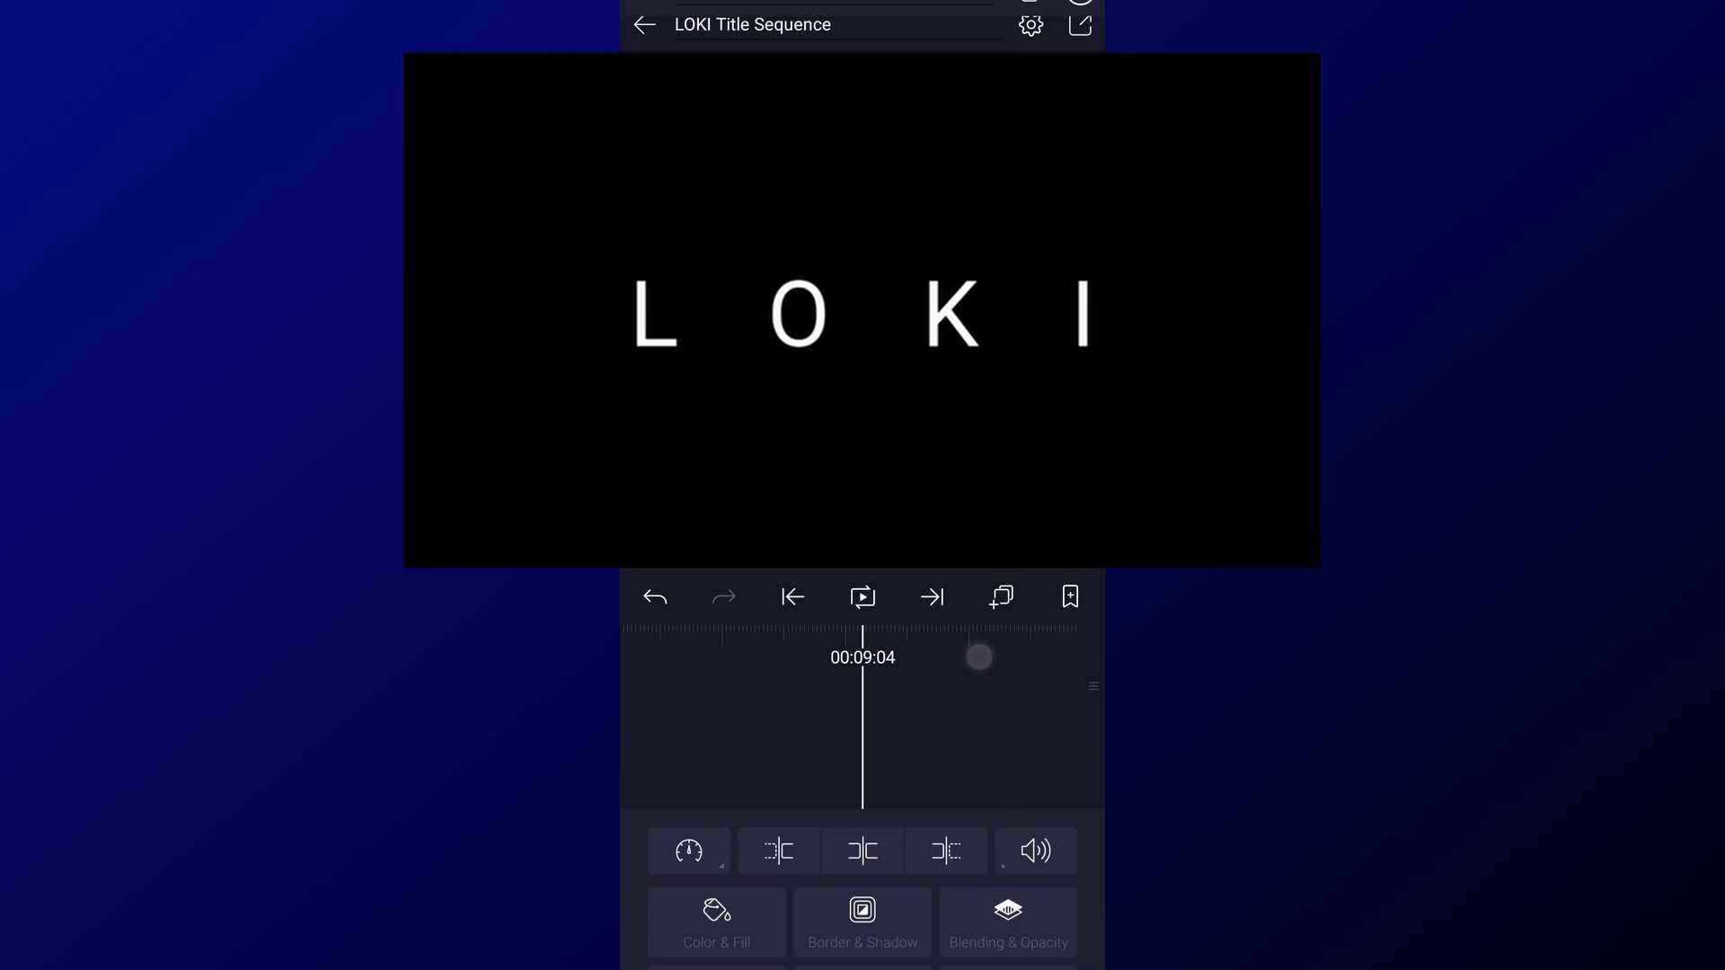
Step: Turn the LOKI title red and duplicate the layer
click(968, 683)
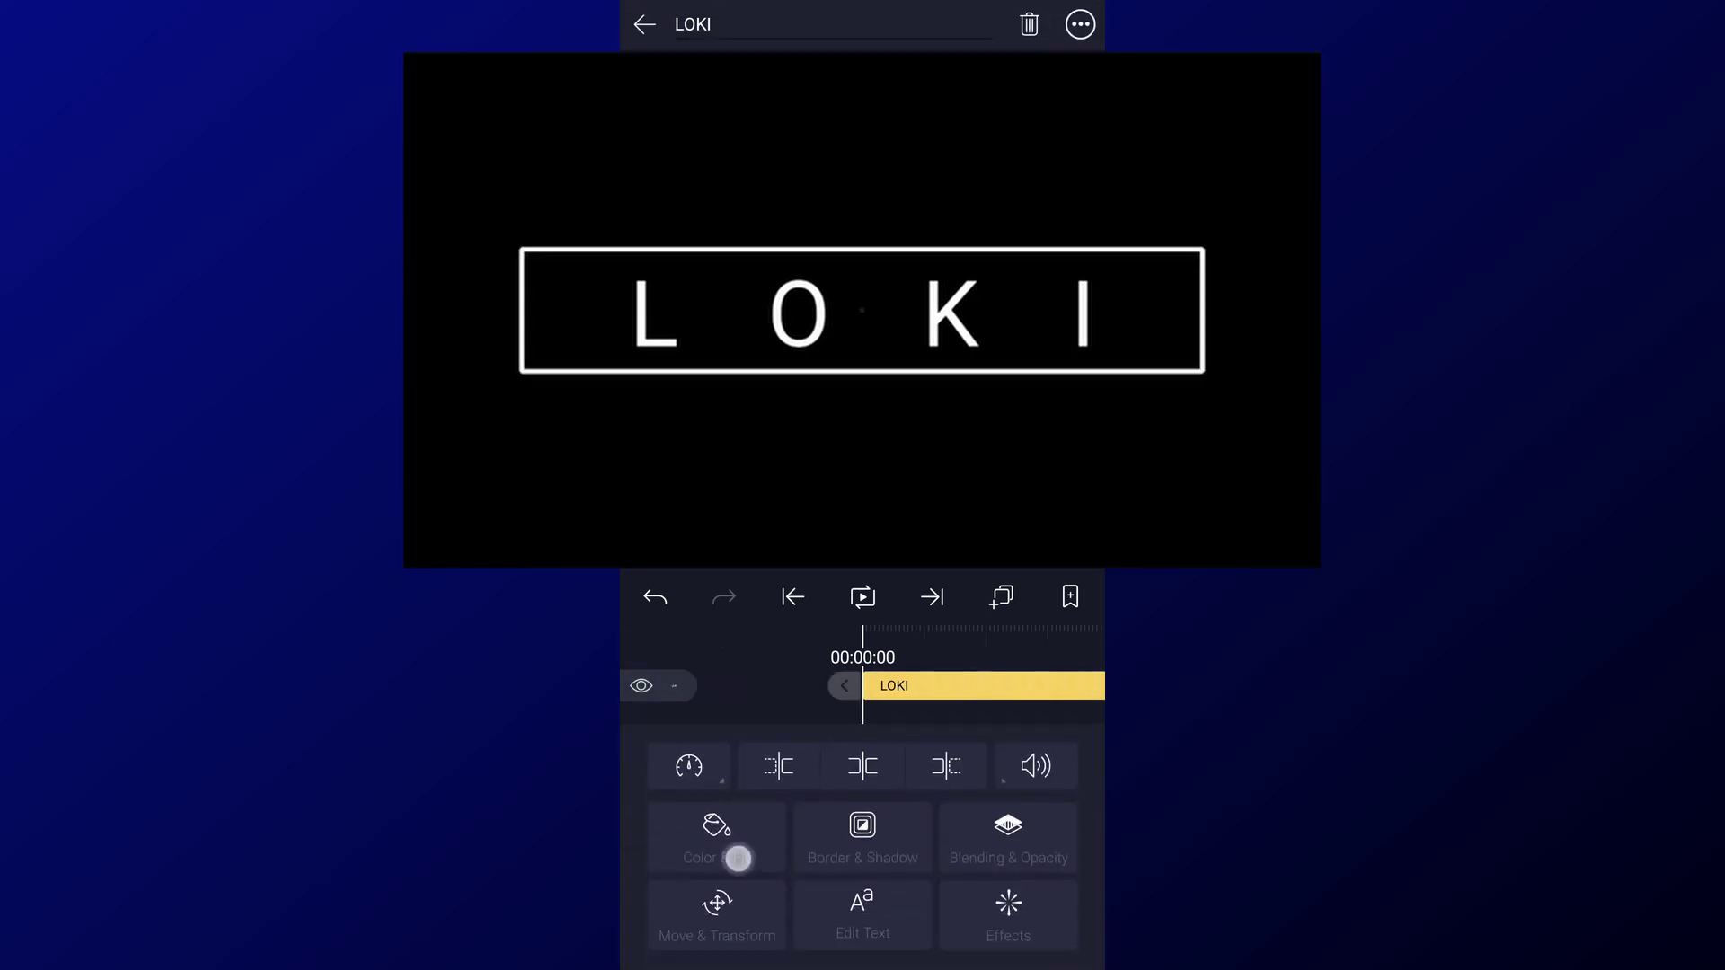
click(738, 858)
click(751, 925)
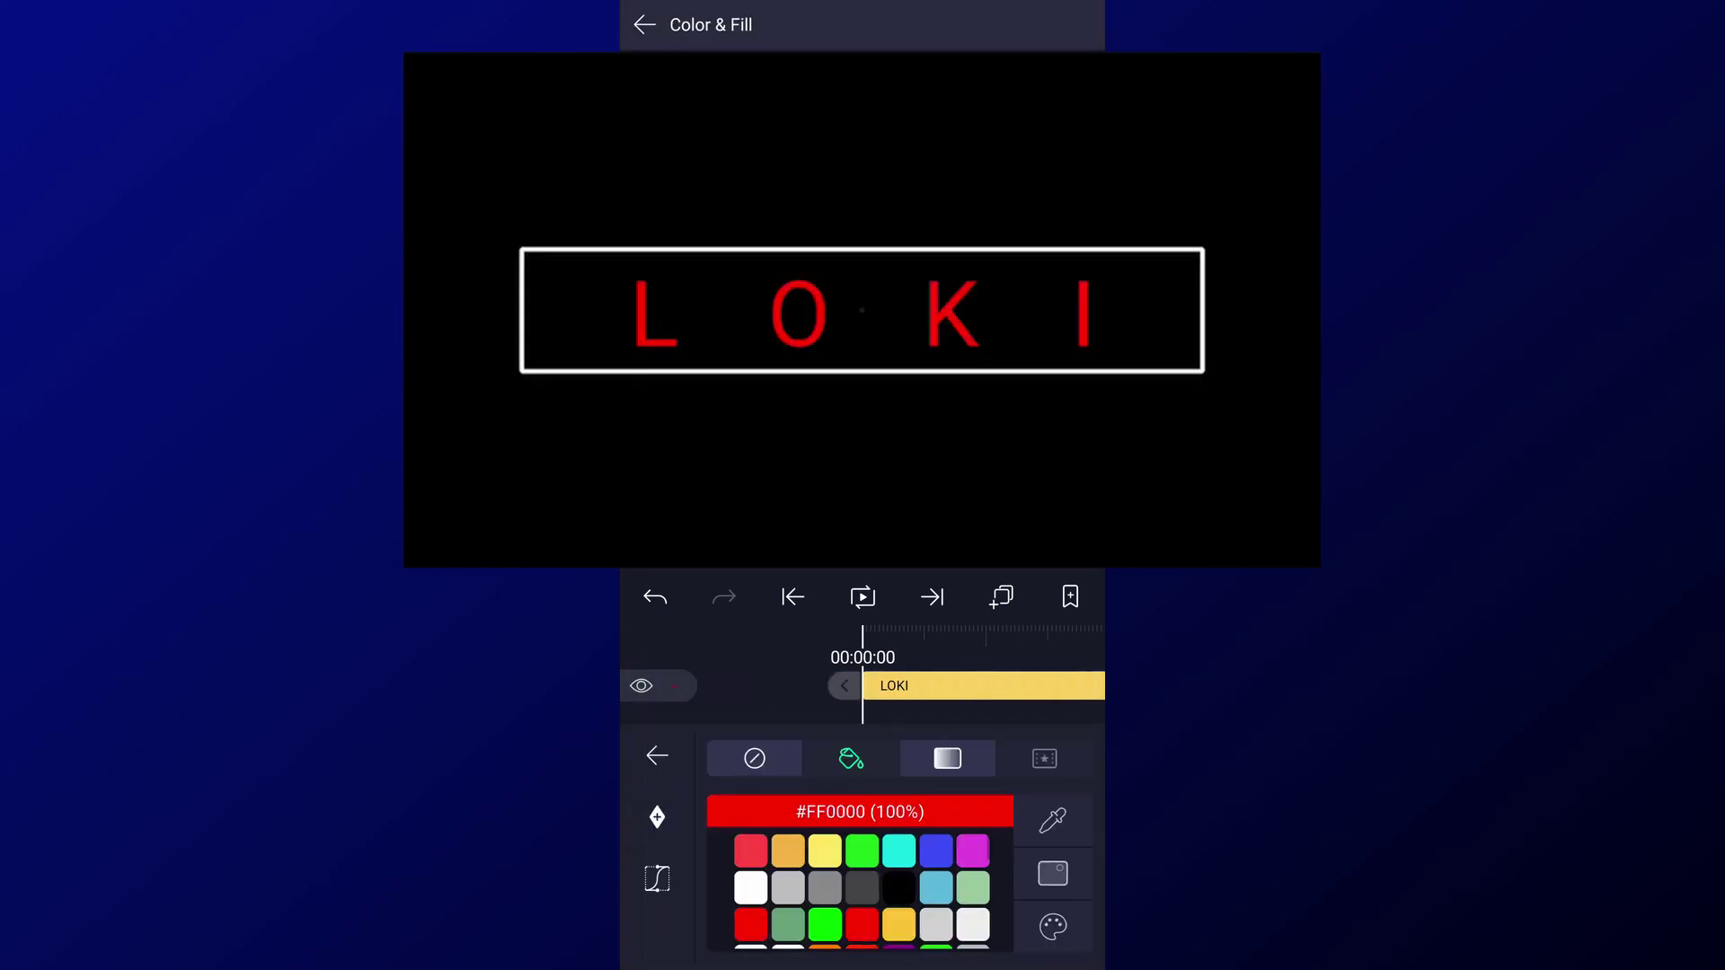
click(783, 670)
click(955, 688)
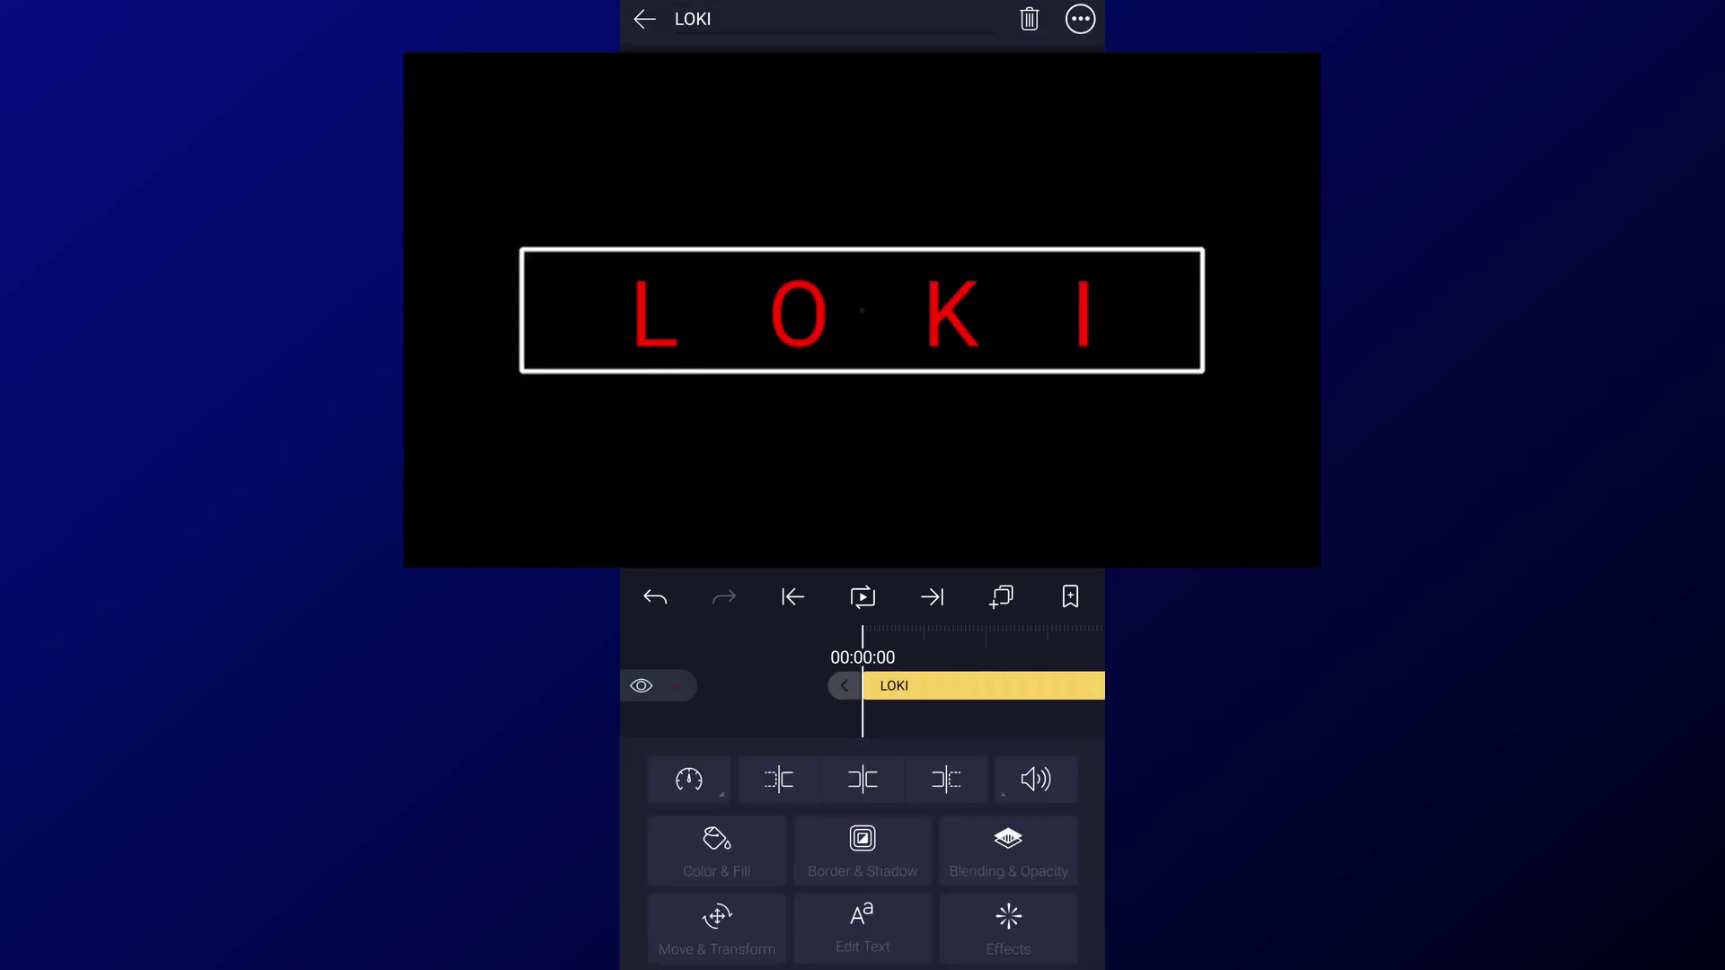
click(1002, 596)
click(943, 795)
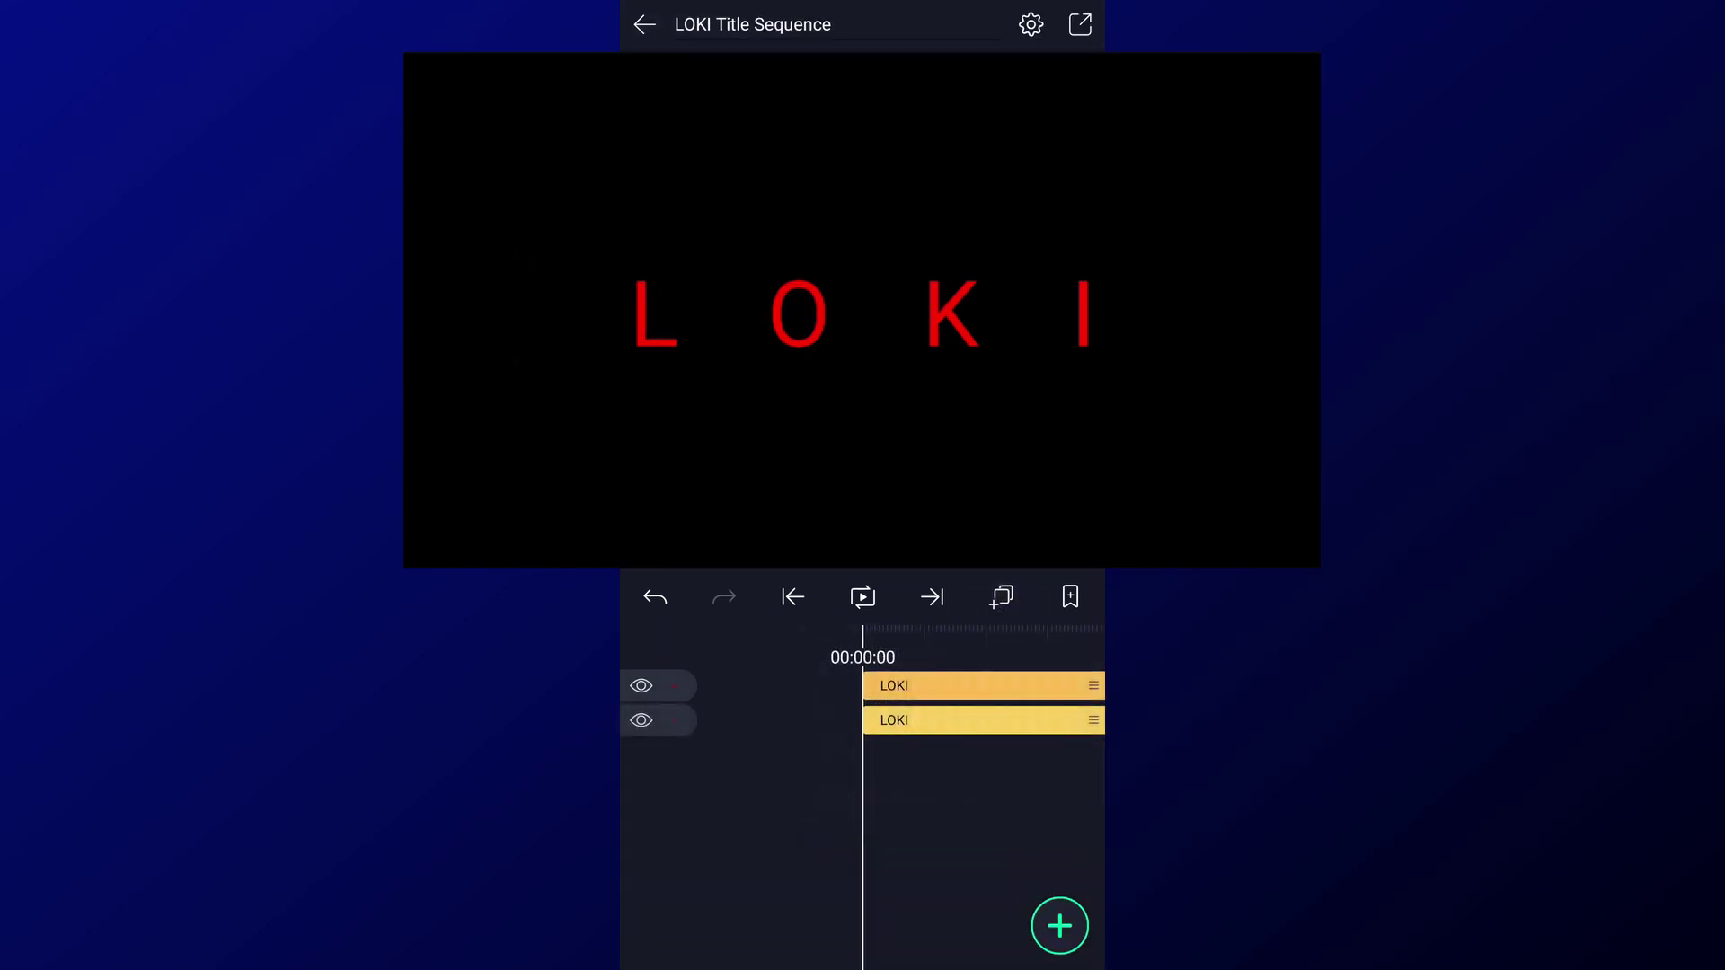
Step: Make the duplicate LOKI white and move it just above the red title
click(955, 685)
click(730, 843)
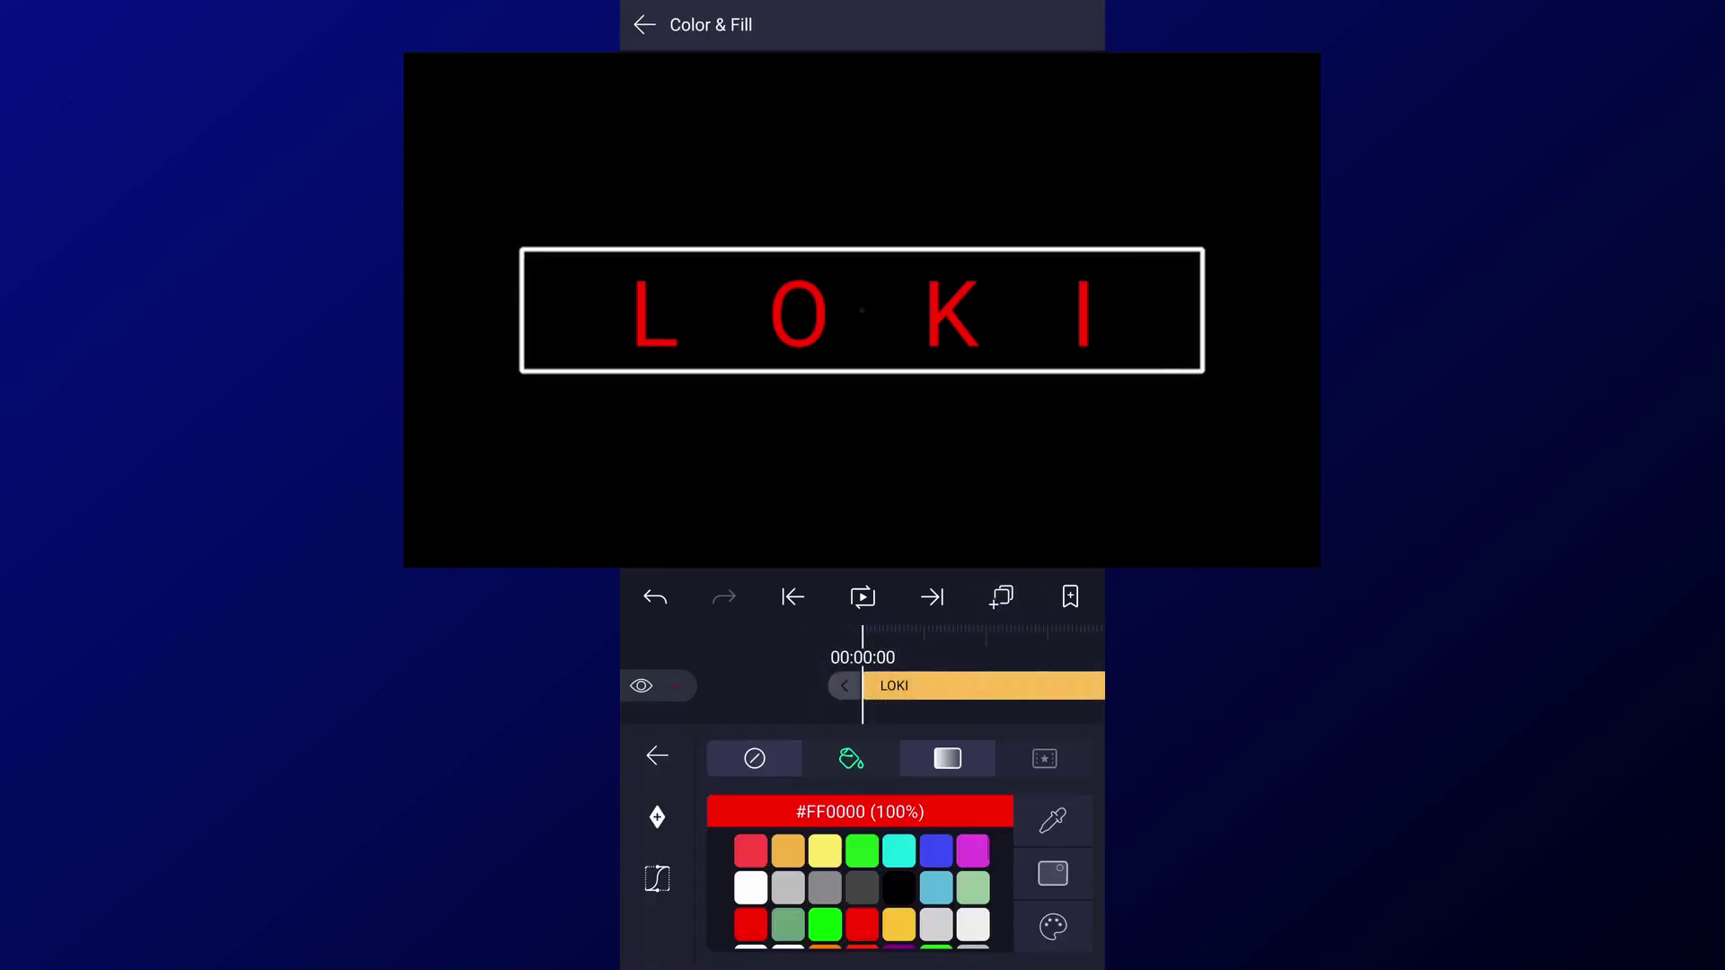
click(762, 882)
click(657, 755)
click(719, 818)
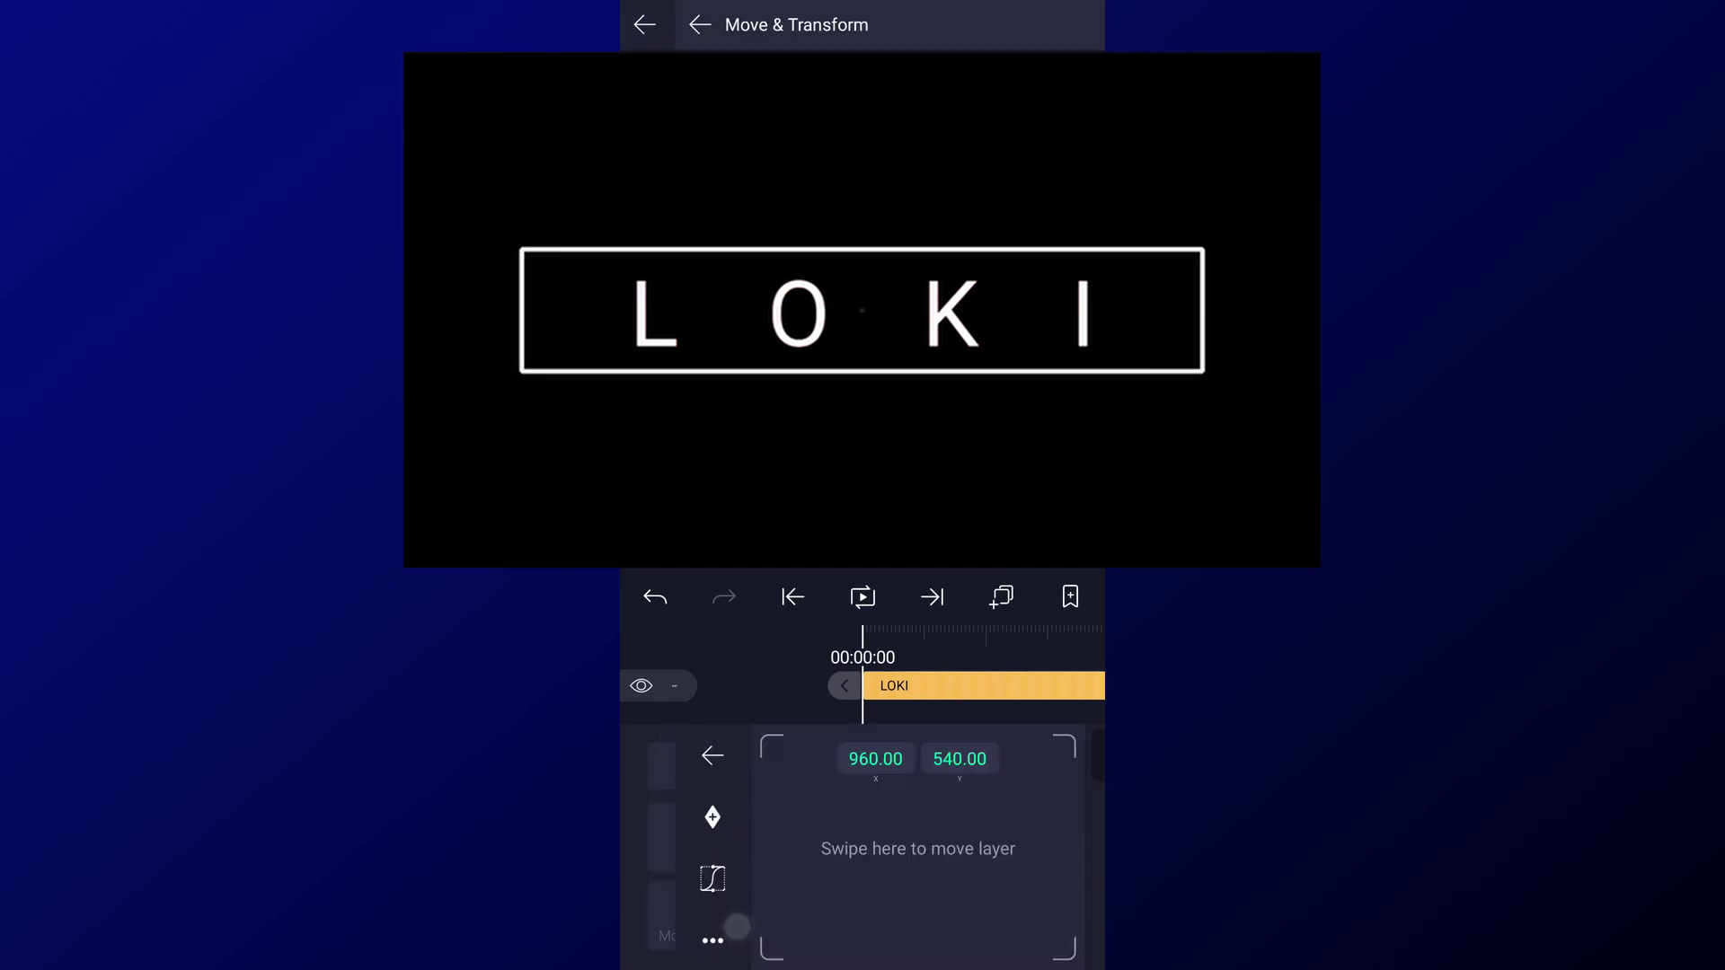
drag(895, 889, 891, 803)
key(Escape)
drag(939, 859, 919, 860)
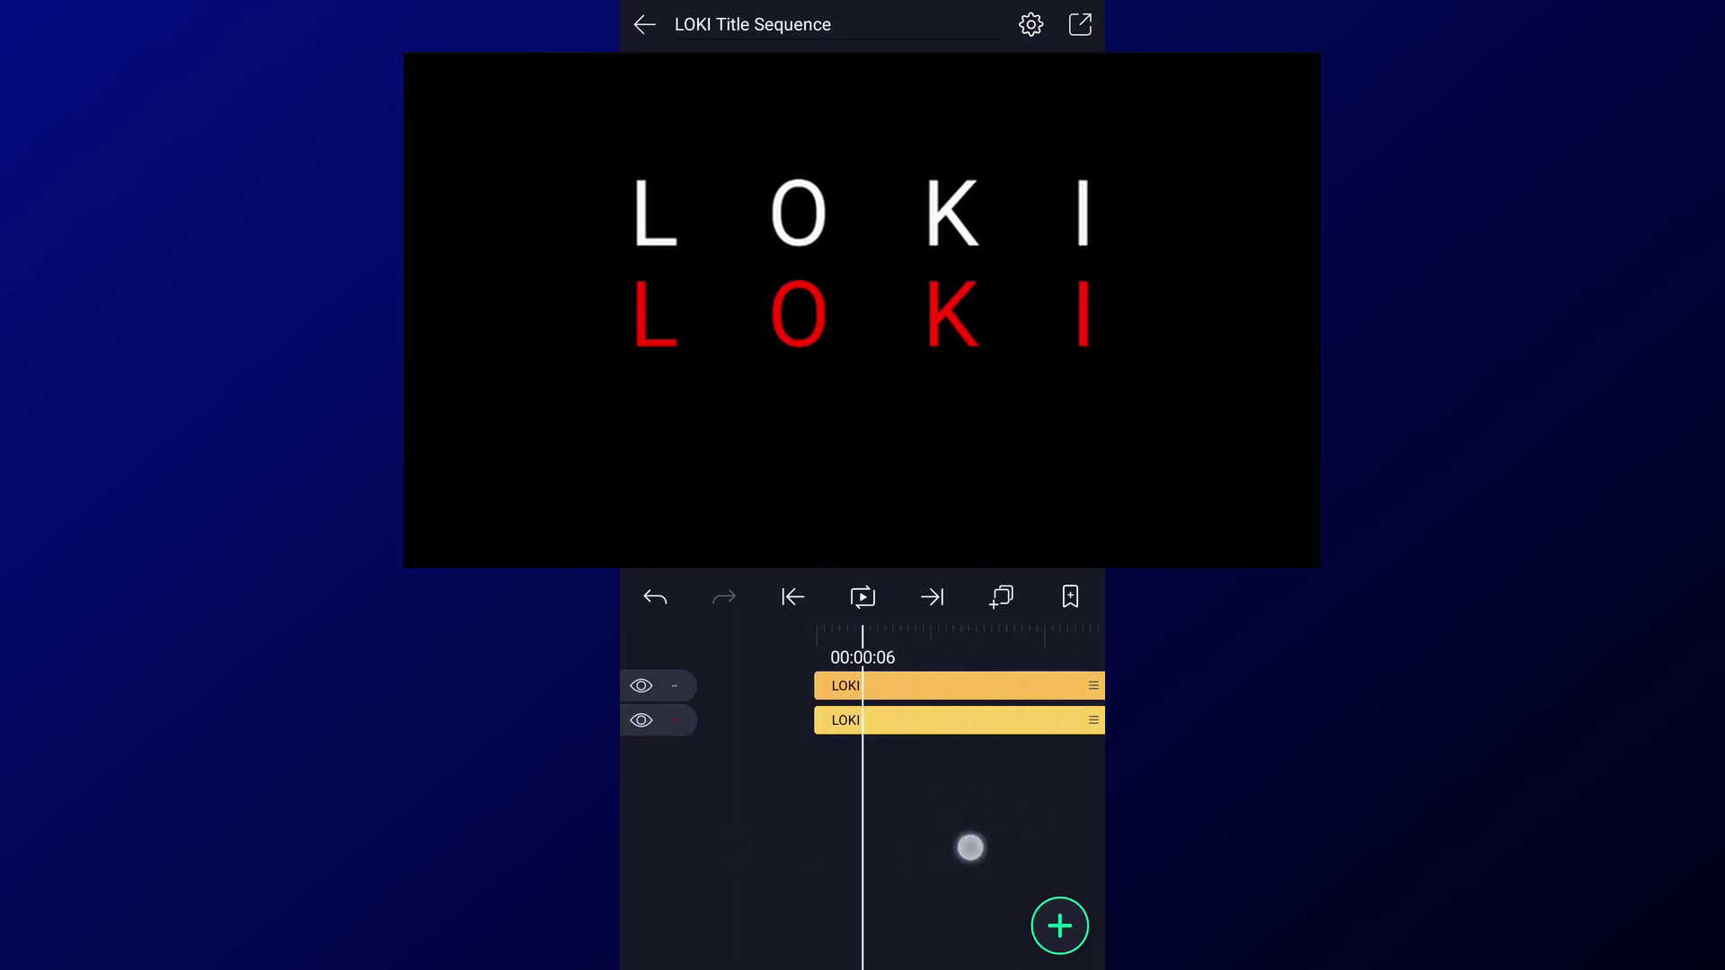
Step: Trim the white LOKI layer so it ends much earlier
click(961, 686)
click(952, 766)
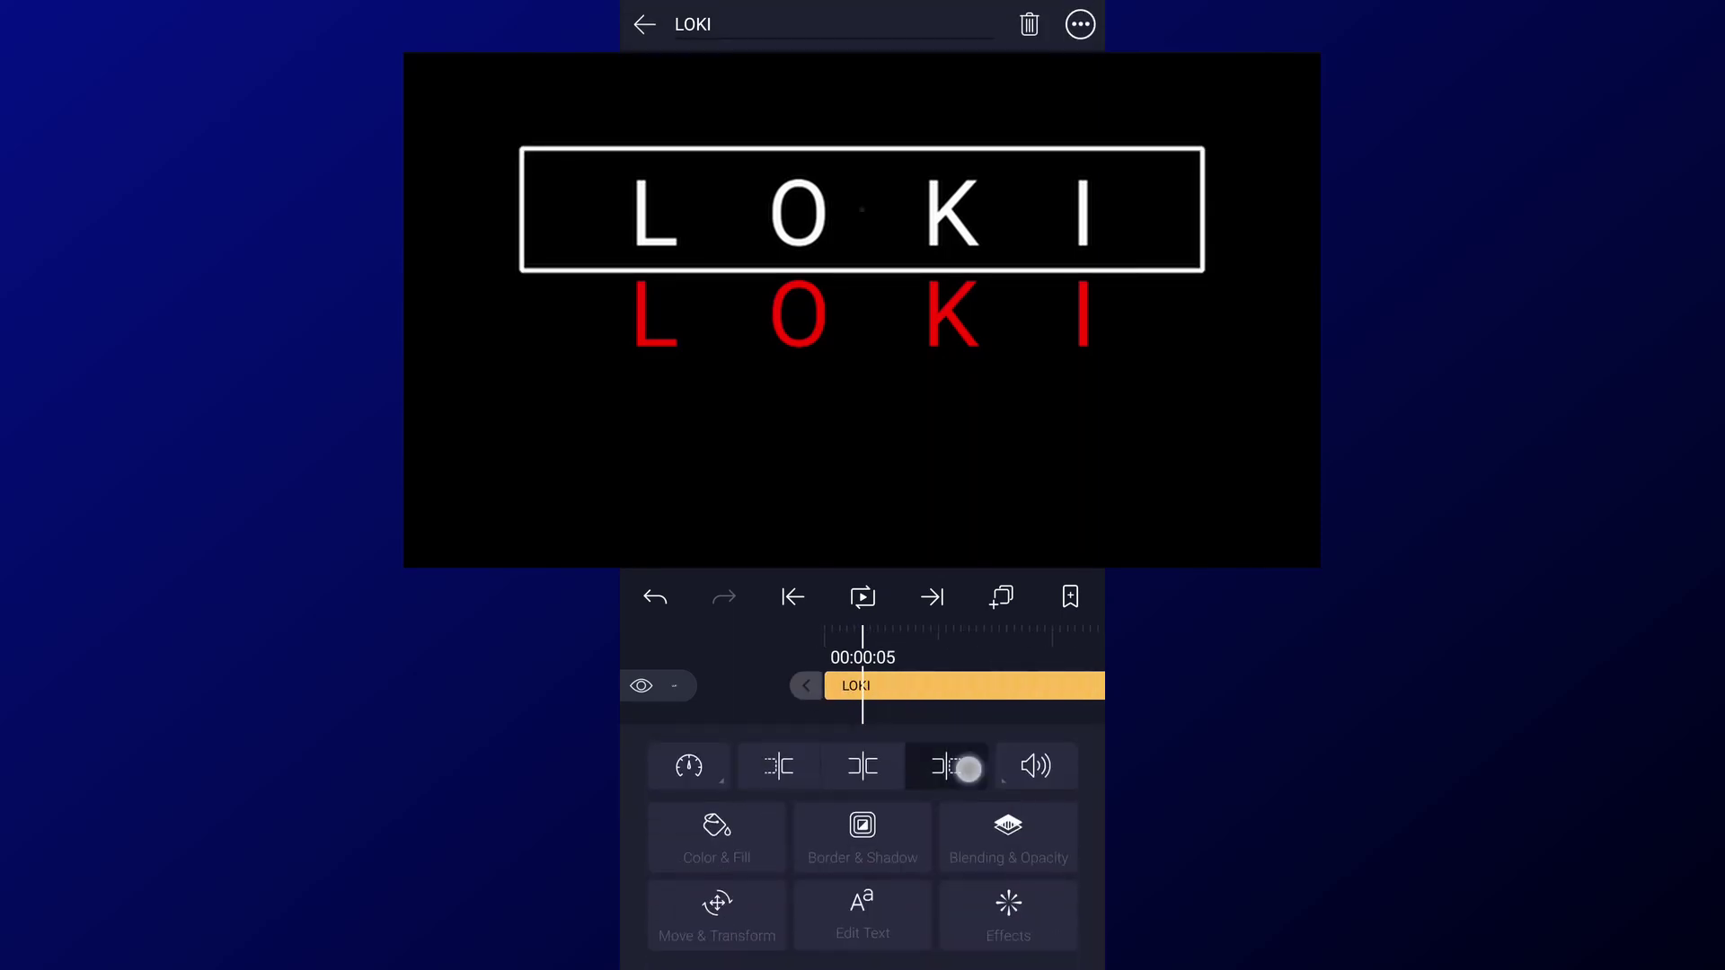
click(1000, 668)
drag(936, 814, 1009, 814)
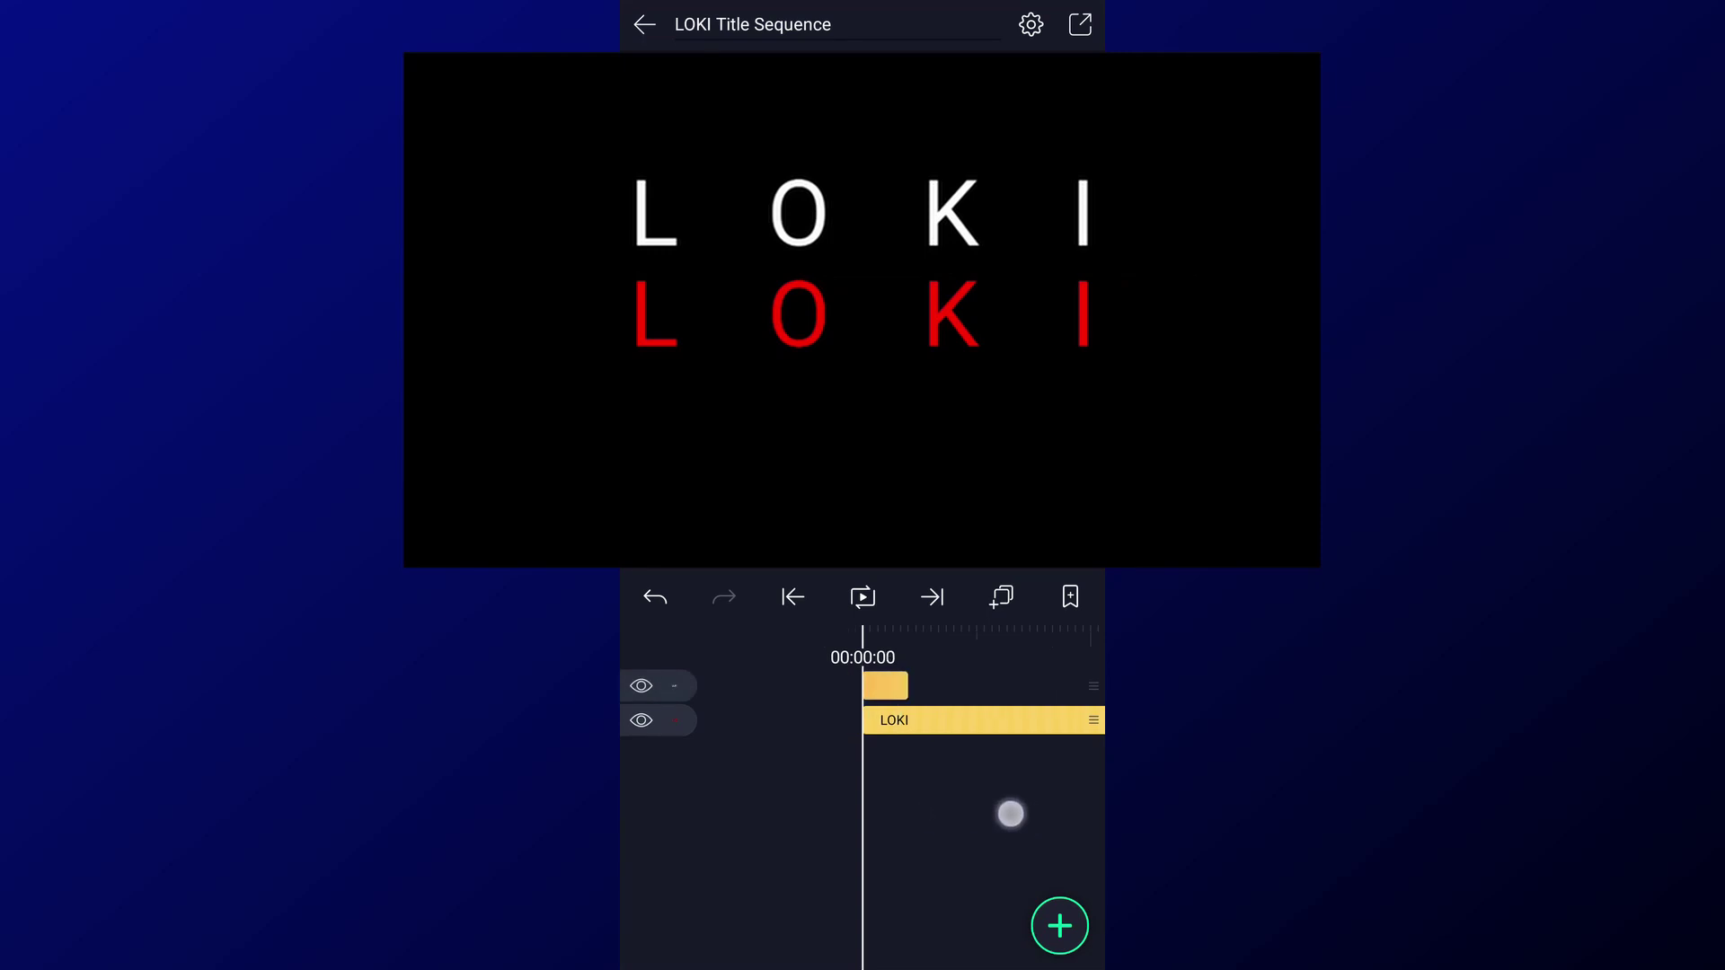
Step: Cut the white title down to just L and place it over the red L
click(897, 688)
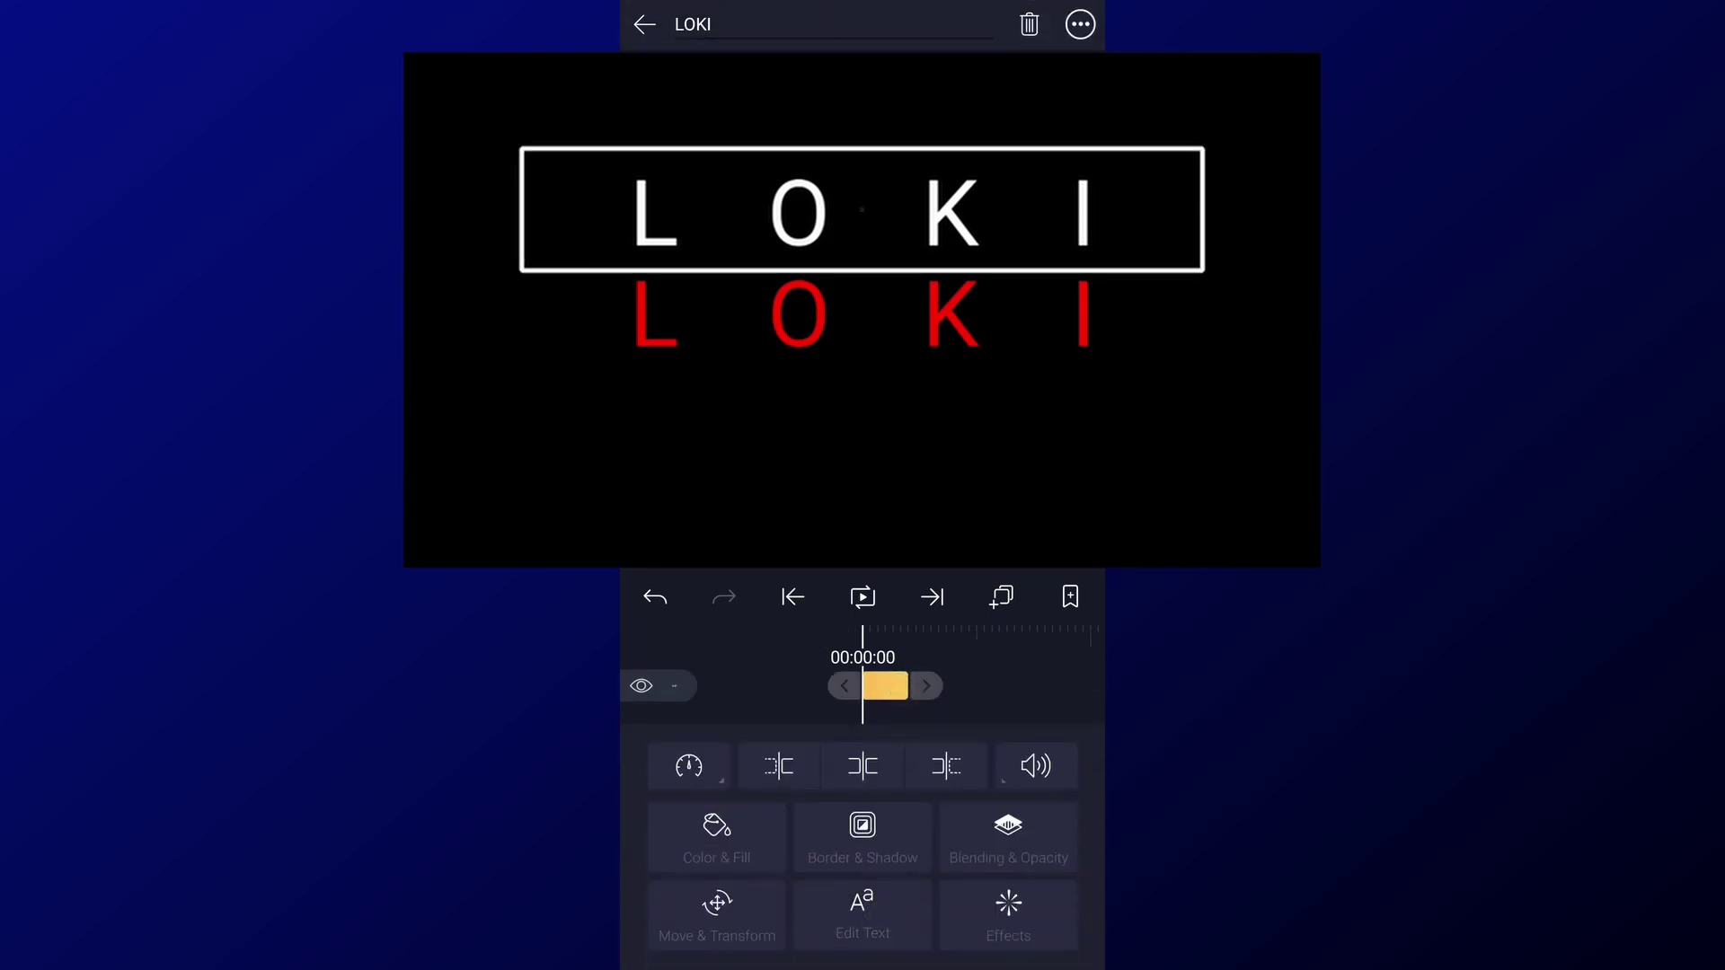
click(863, 915)
key(BackSpace)
key(BackSpace)
key(BackSpace)
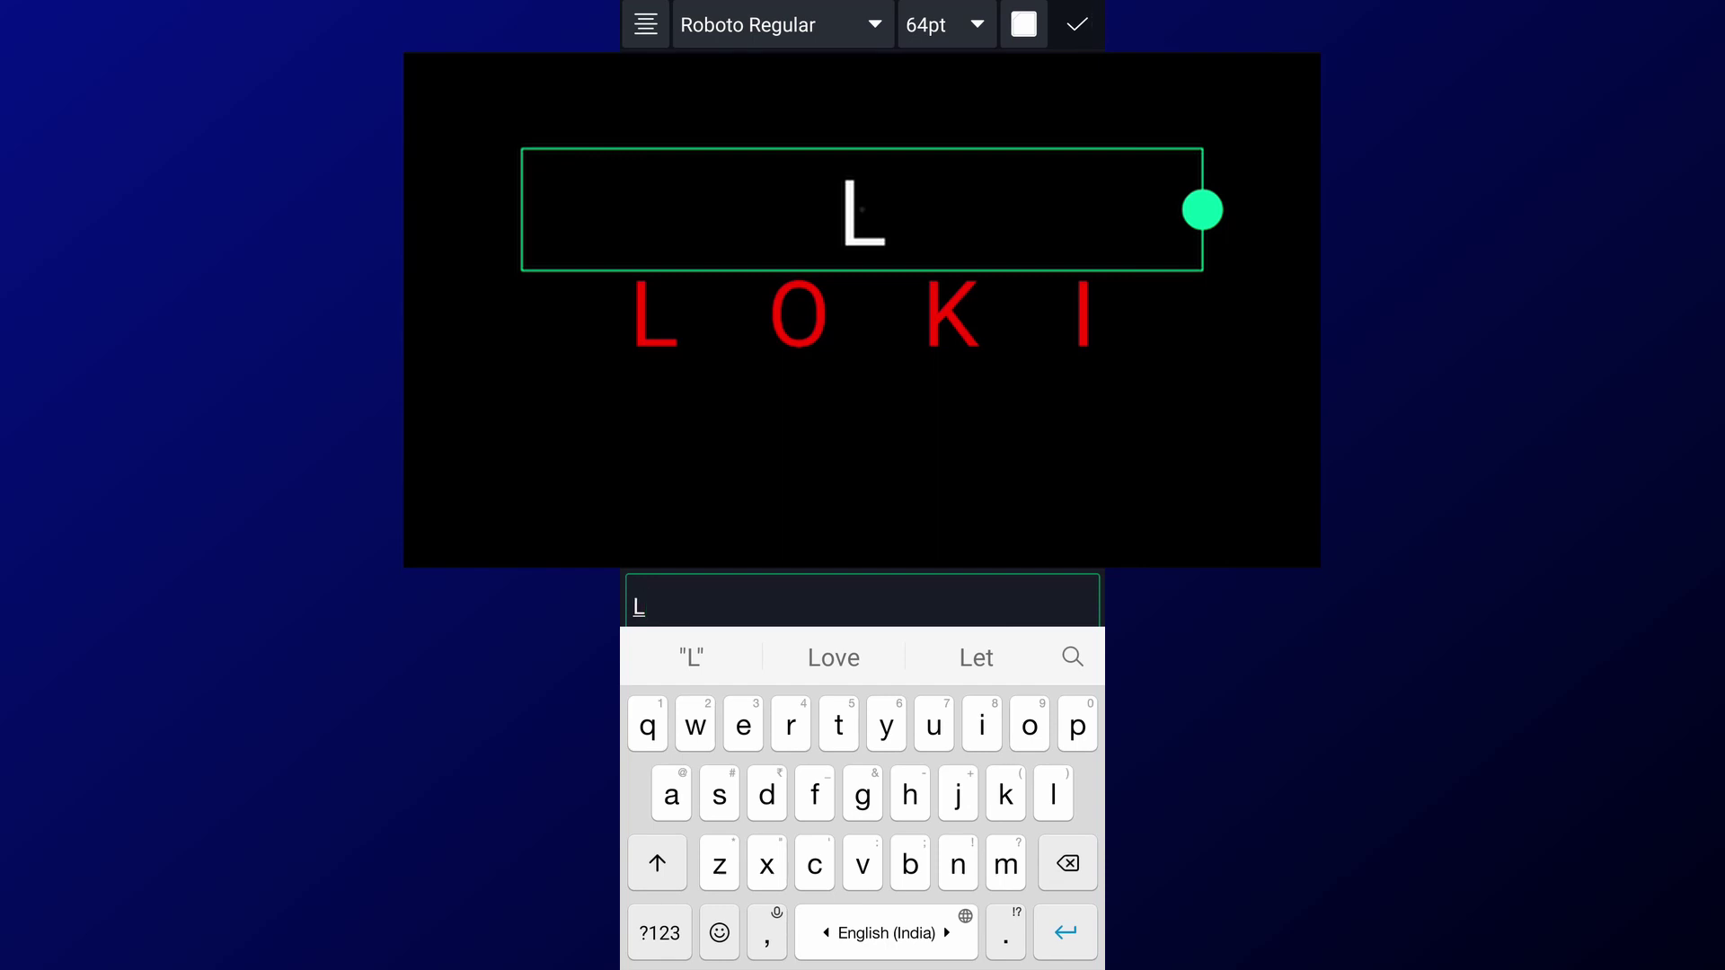
click(1078, 24)
click(717, 917)
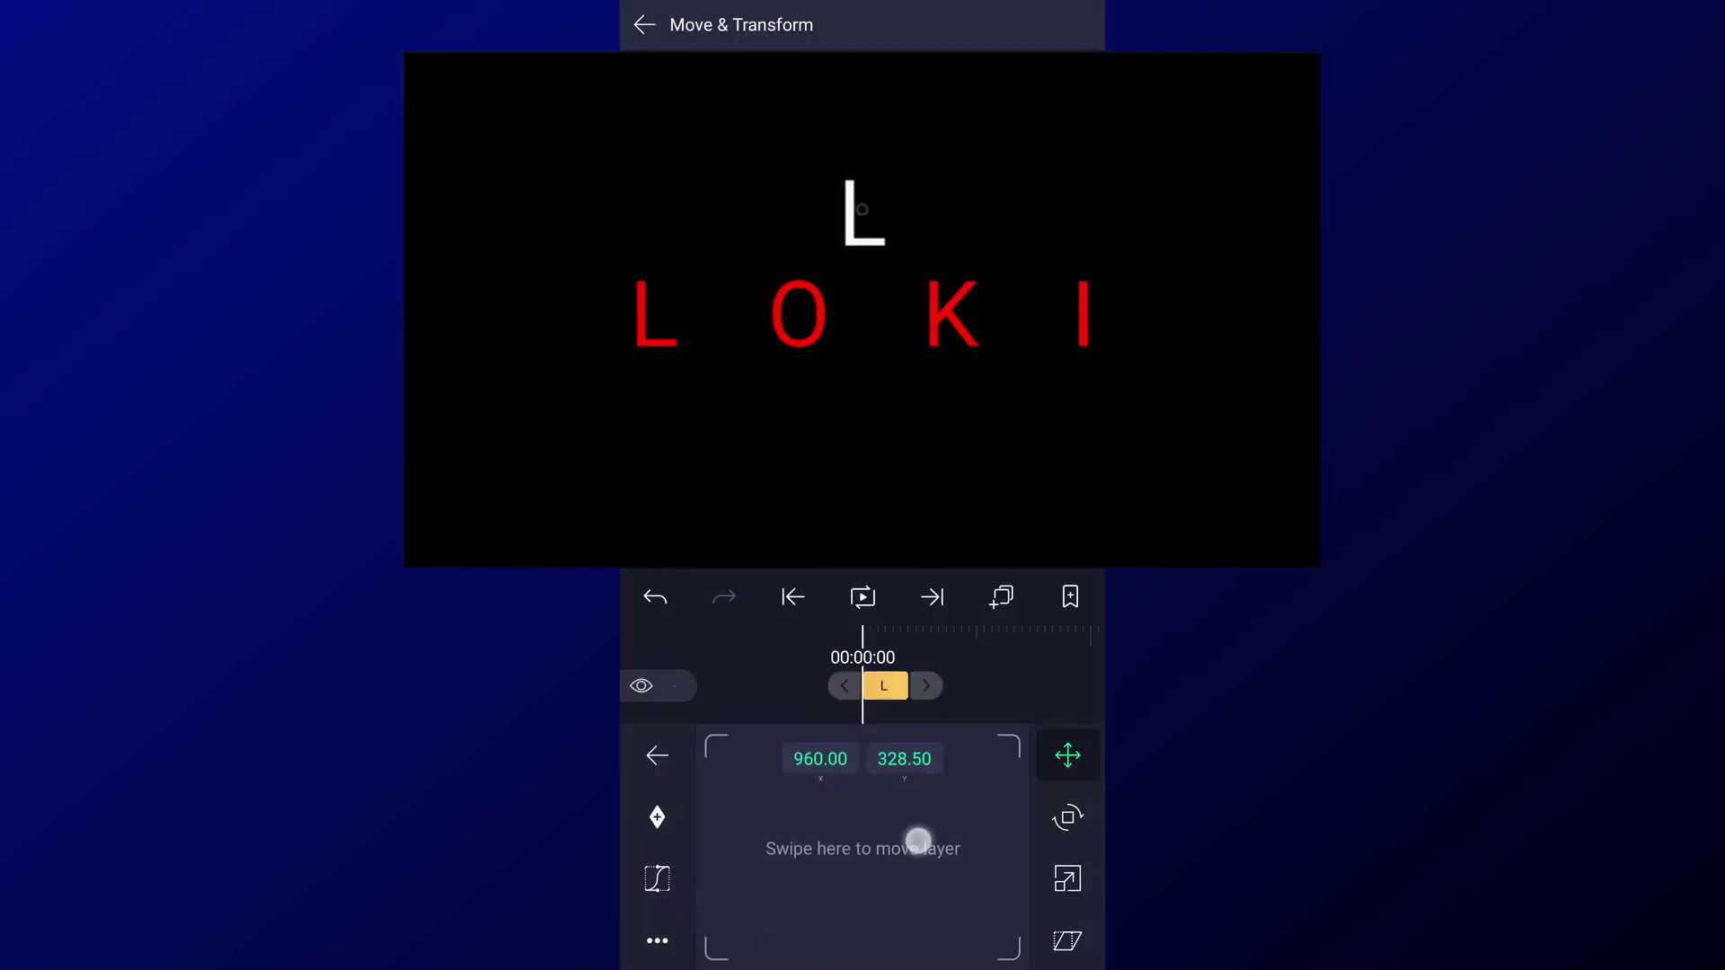
drag(919, 842, 844, 866)
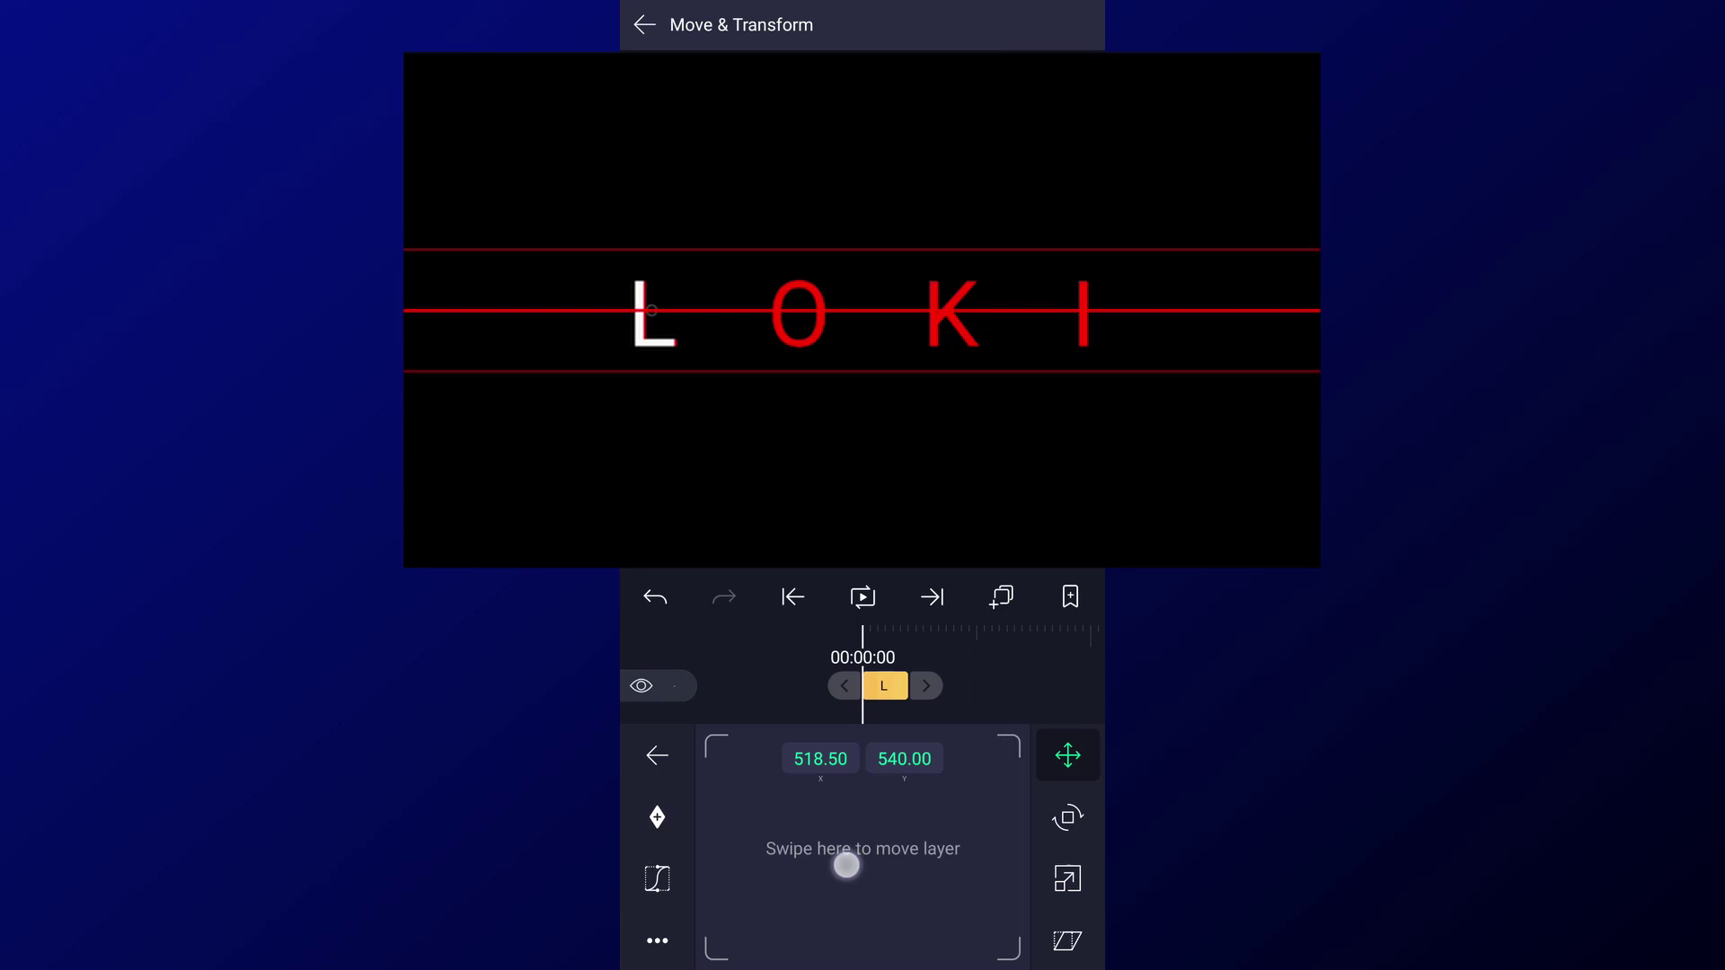
click(802, 687)
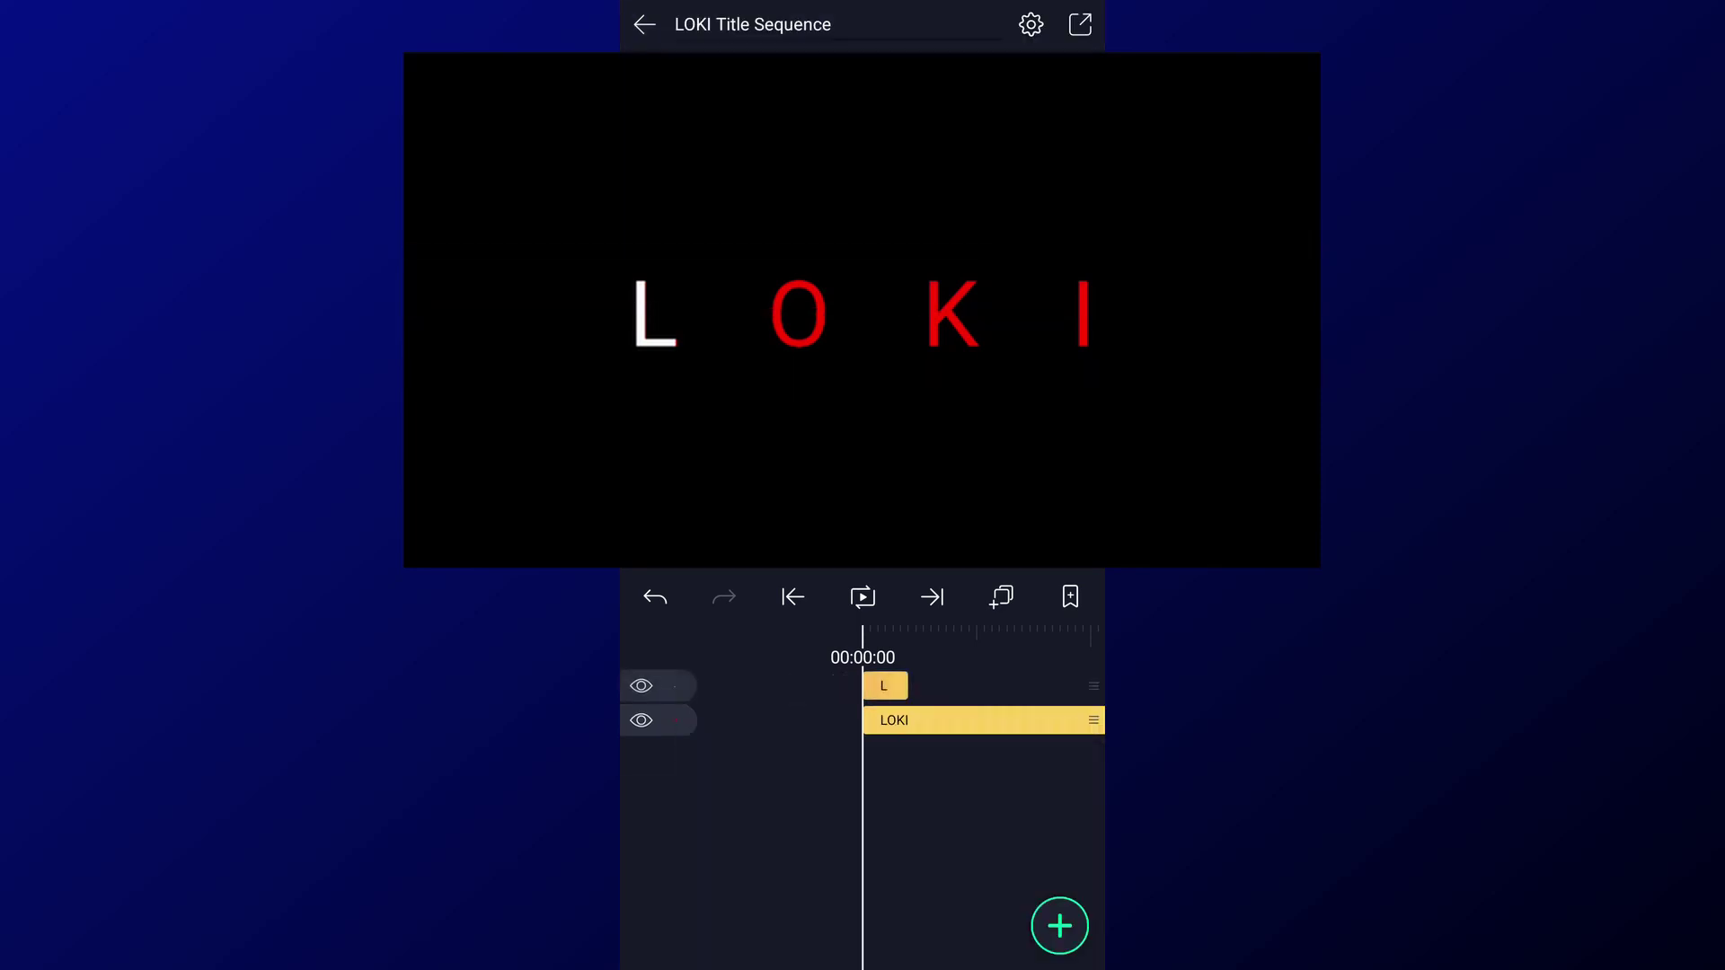
Step: Duplicate the white L layer and move the copy over the red O
click(884, 685)
click(1001, 597)
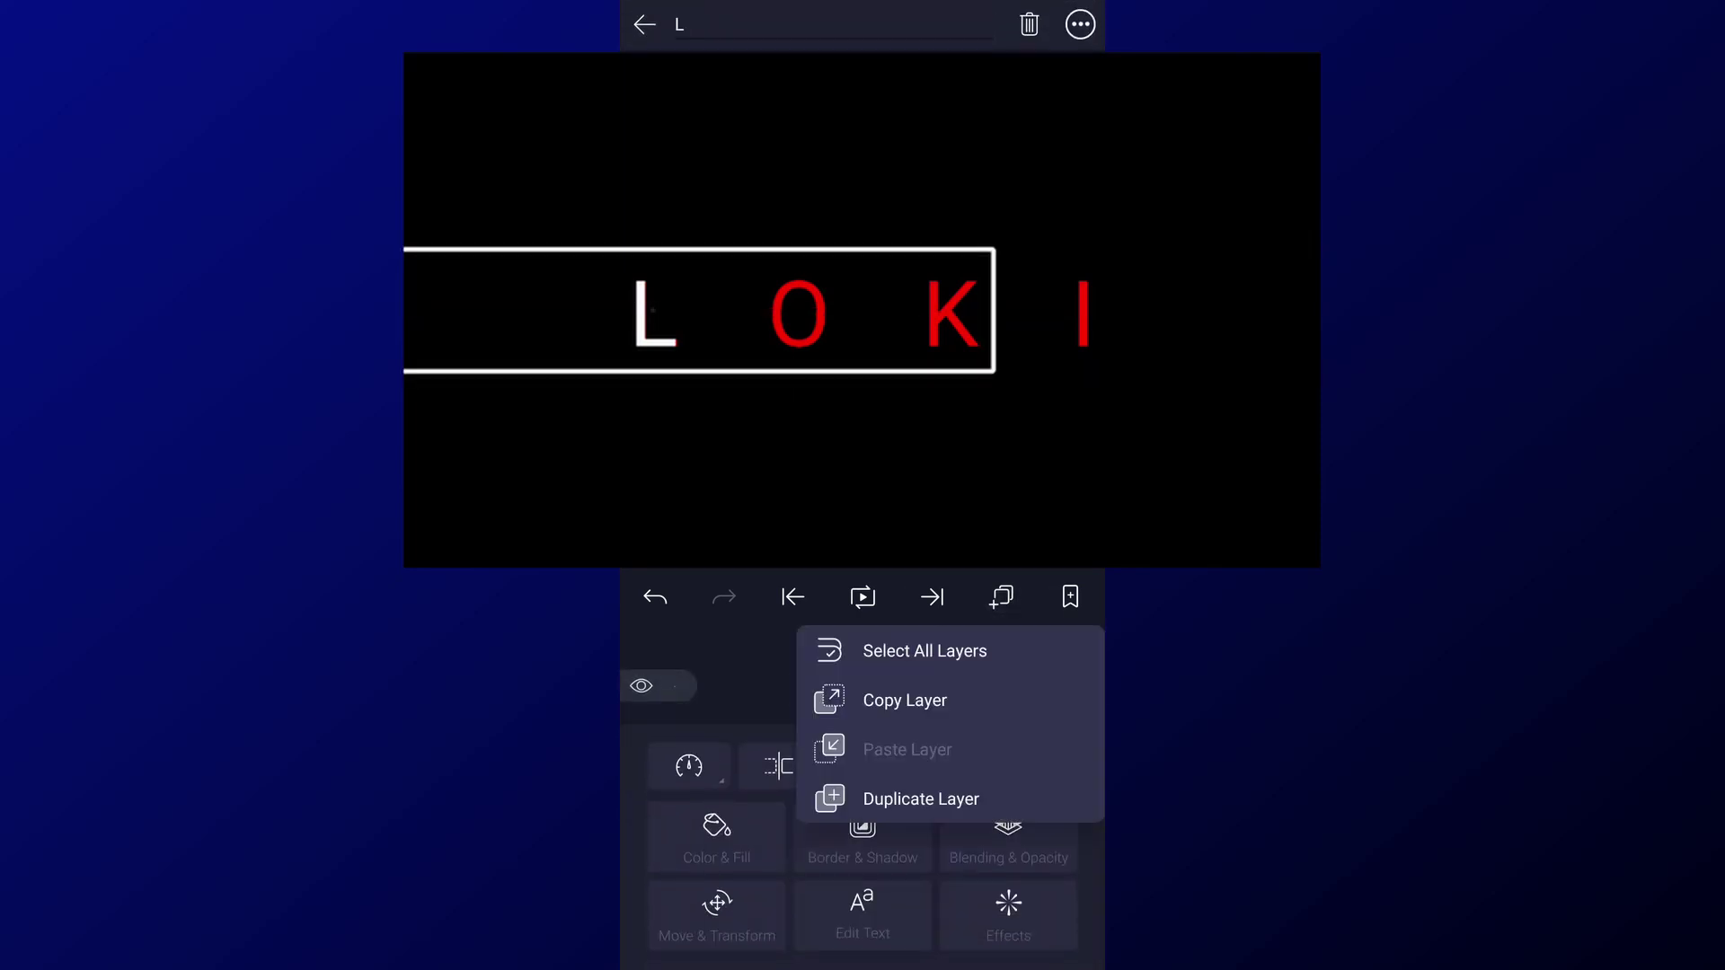
click(974, 797)
click(889, 685)
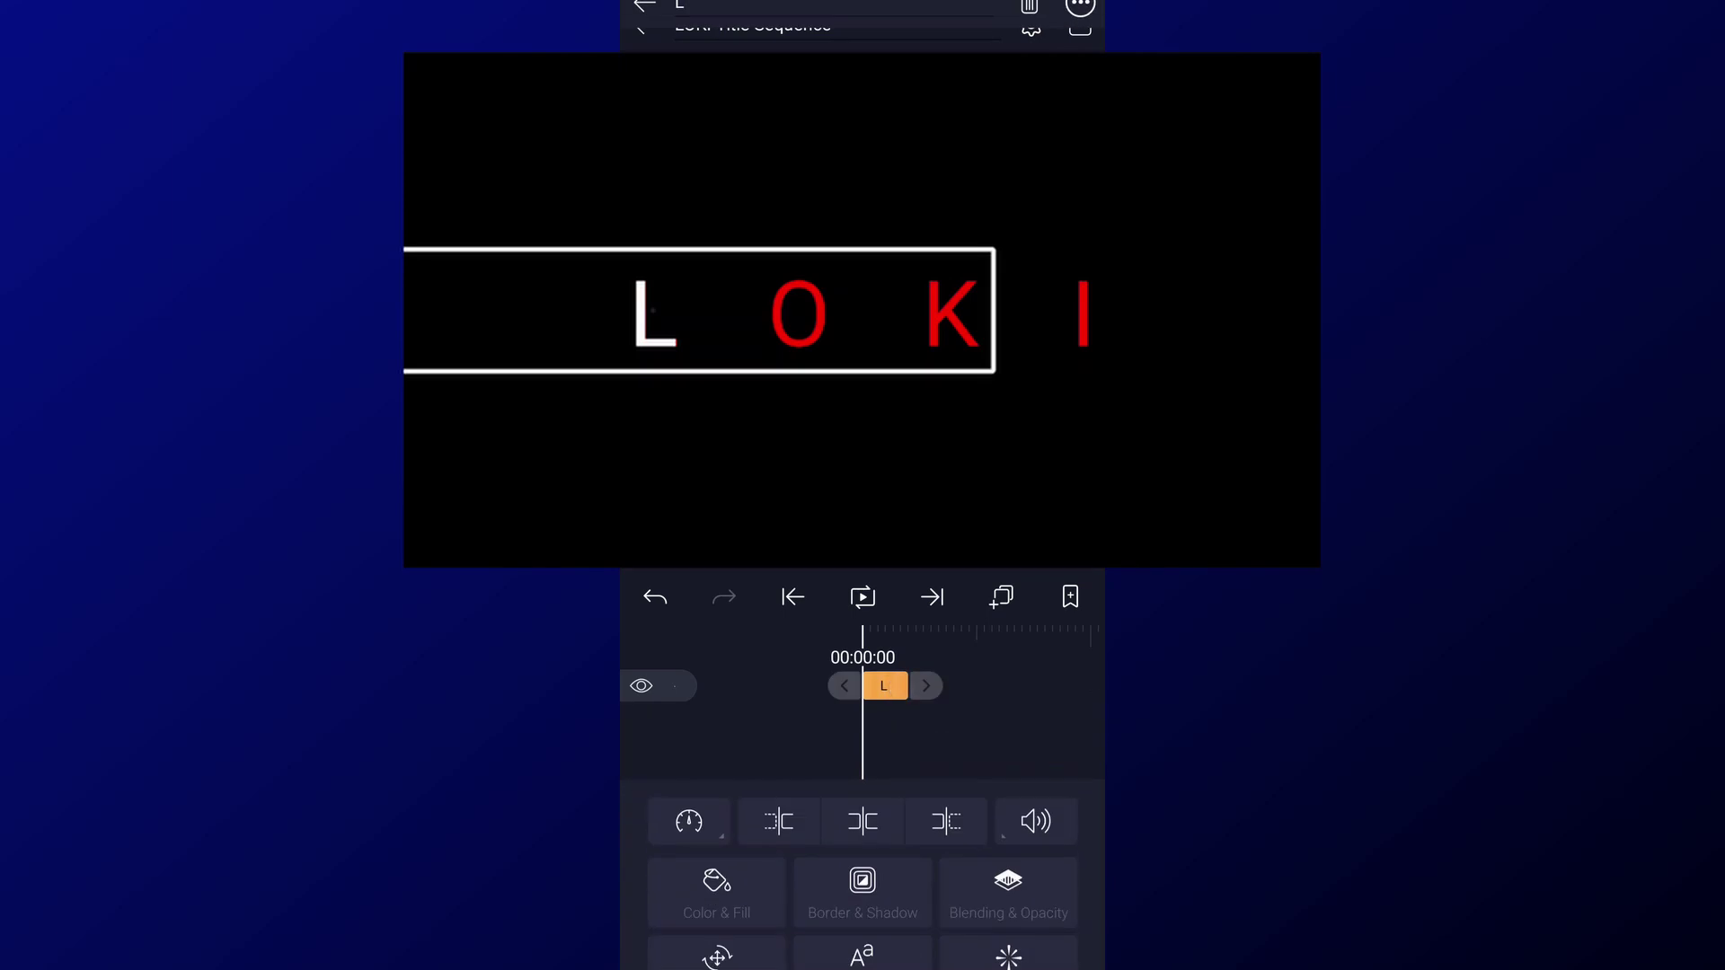
click(758, 898)
drag(894, 860, 955, 850)
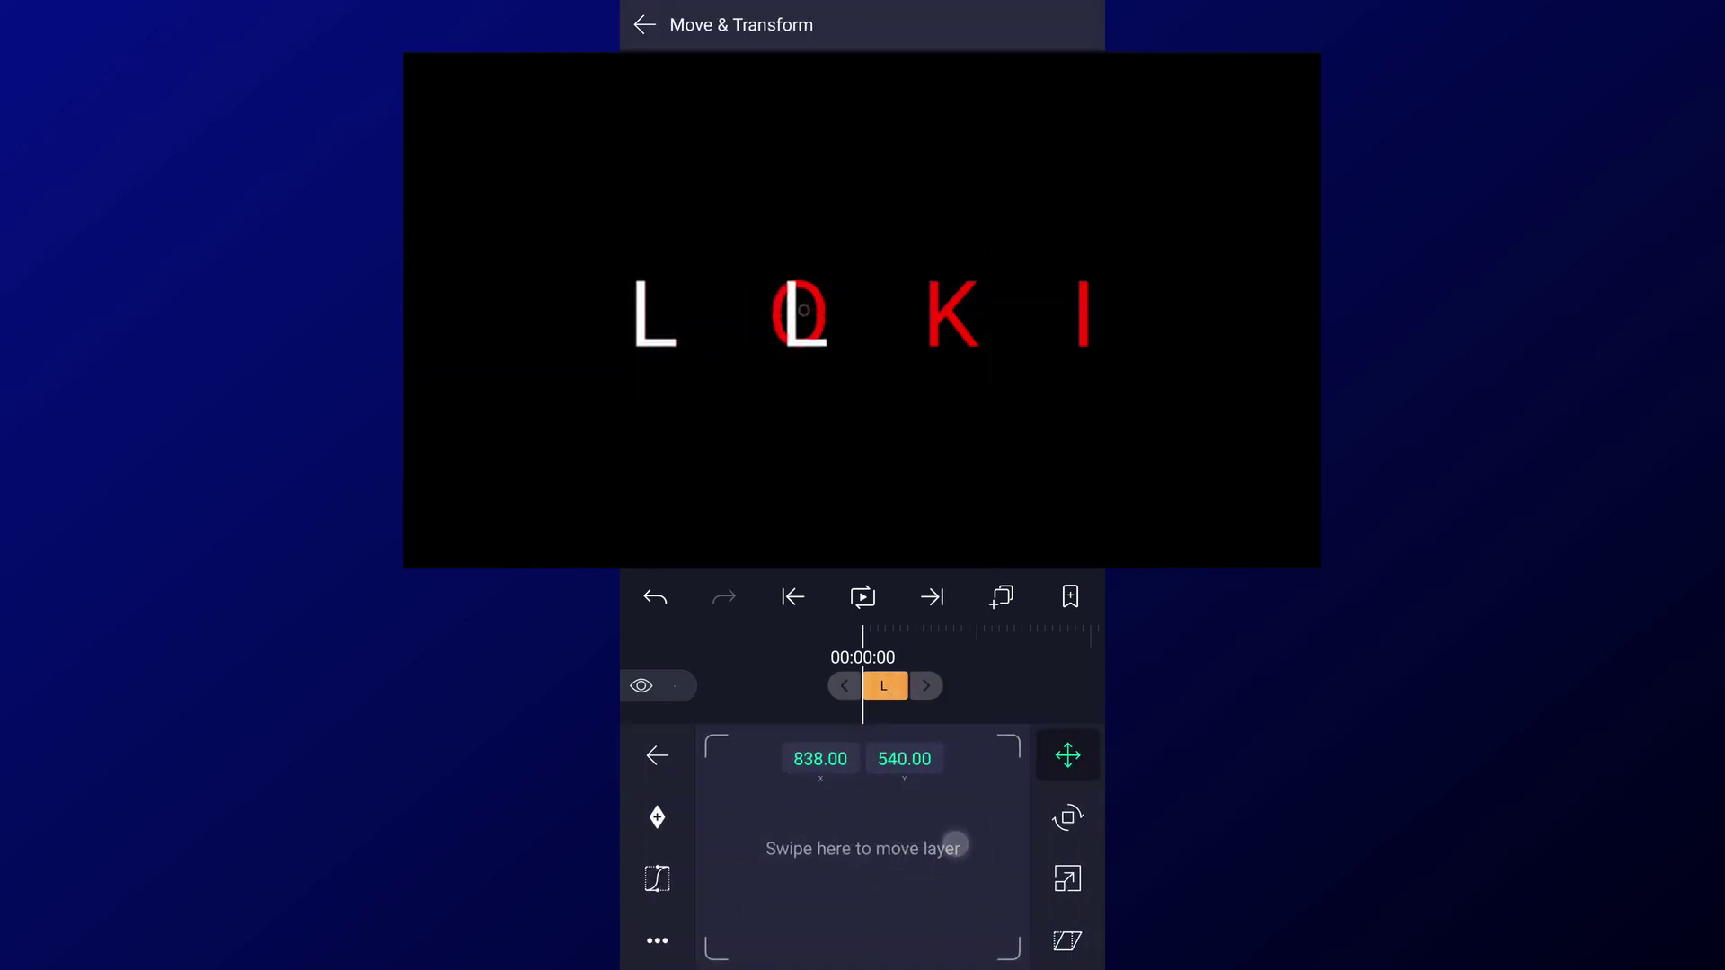
click(658, 755)
Step: Change the copy's text to O and nudge it left onto the red O
click(878, 926)
click(1067, 862)
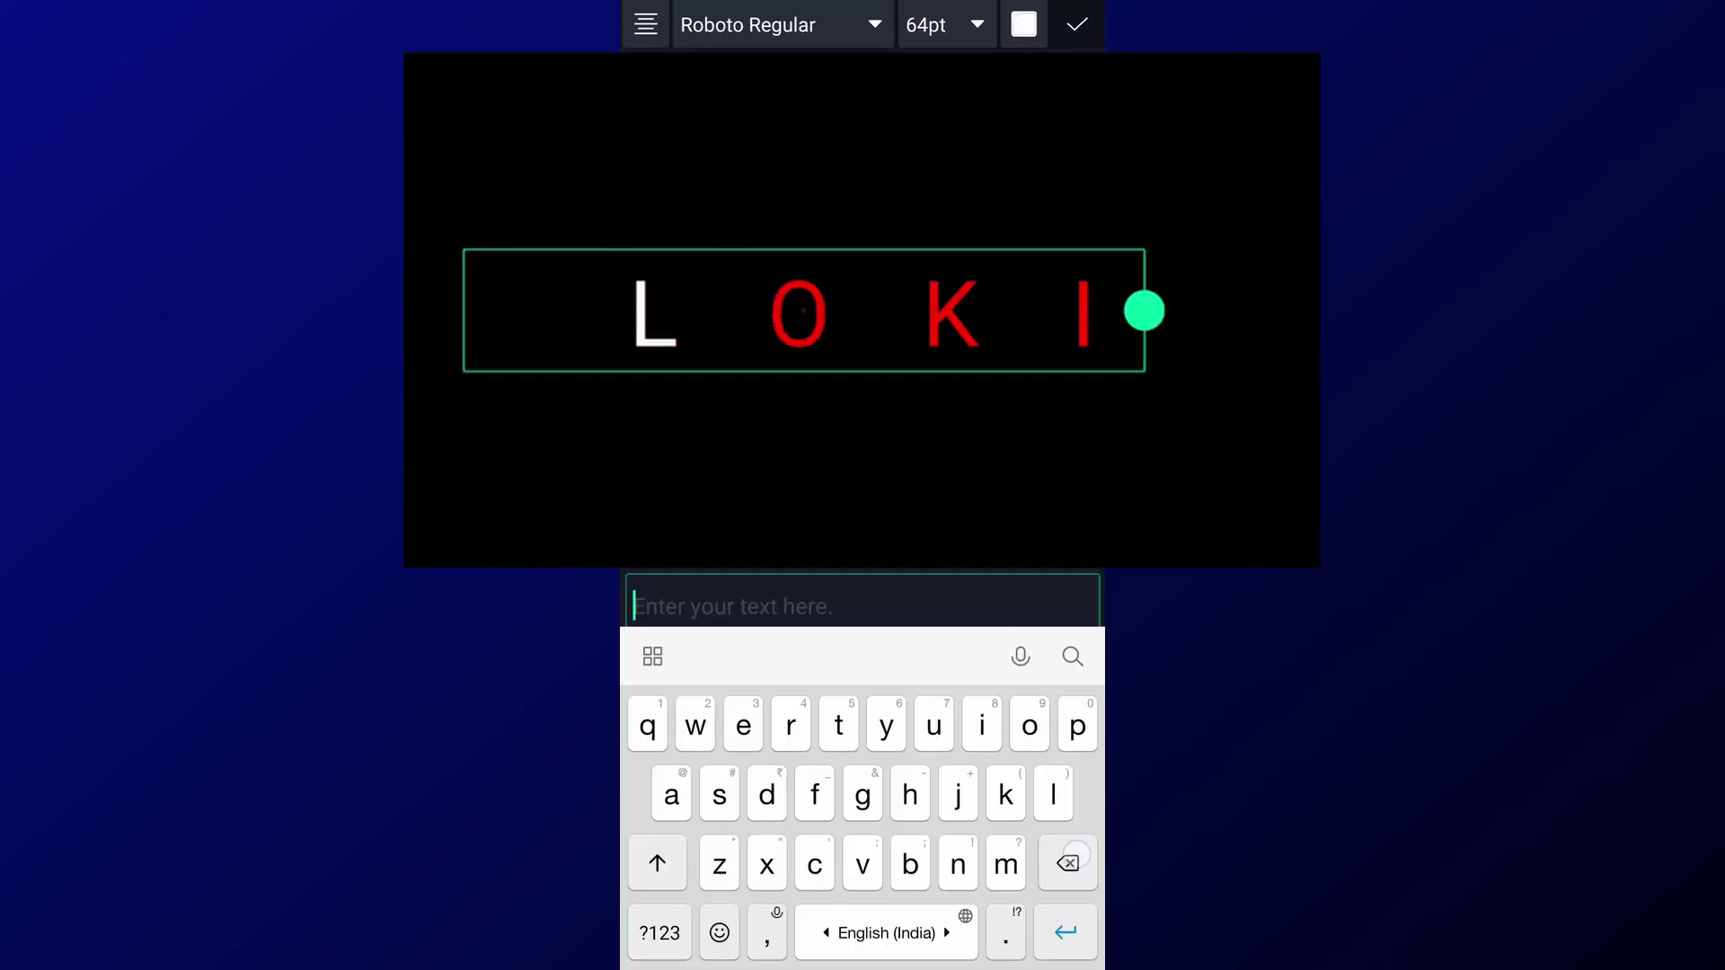
text(o)
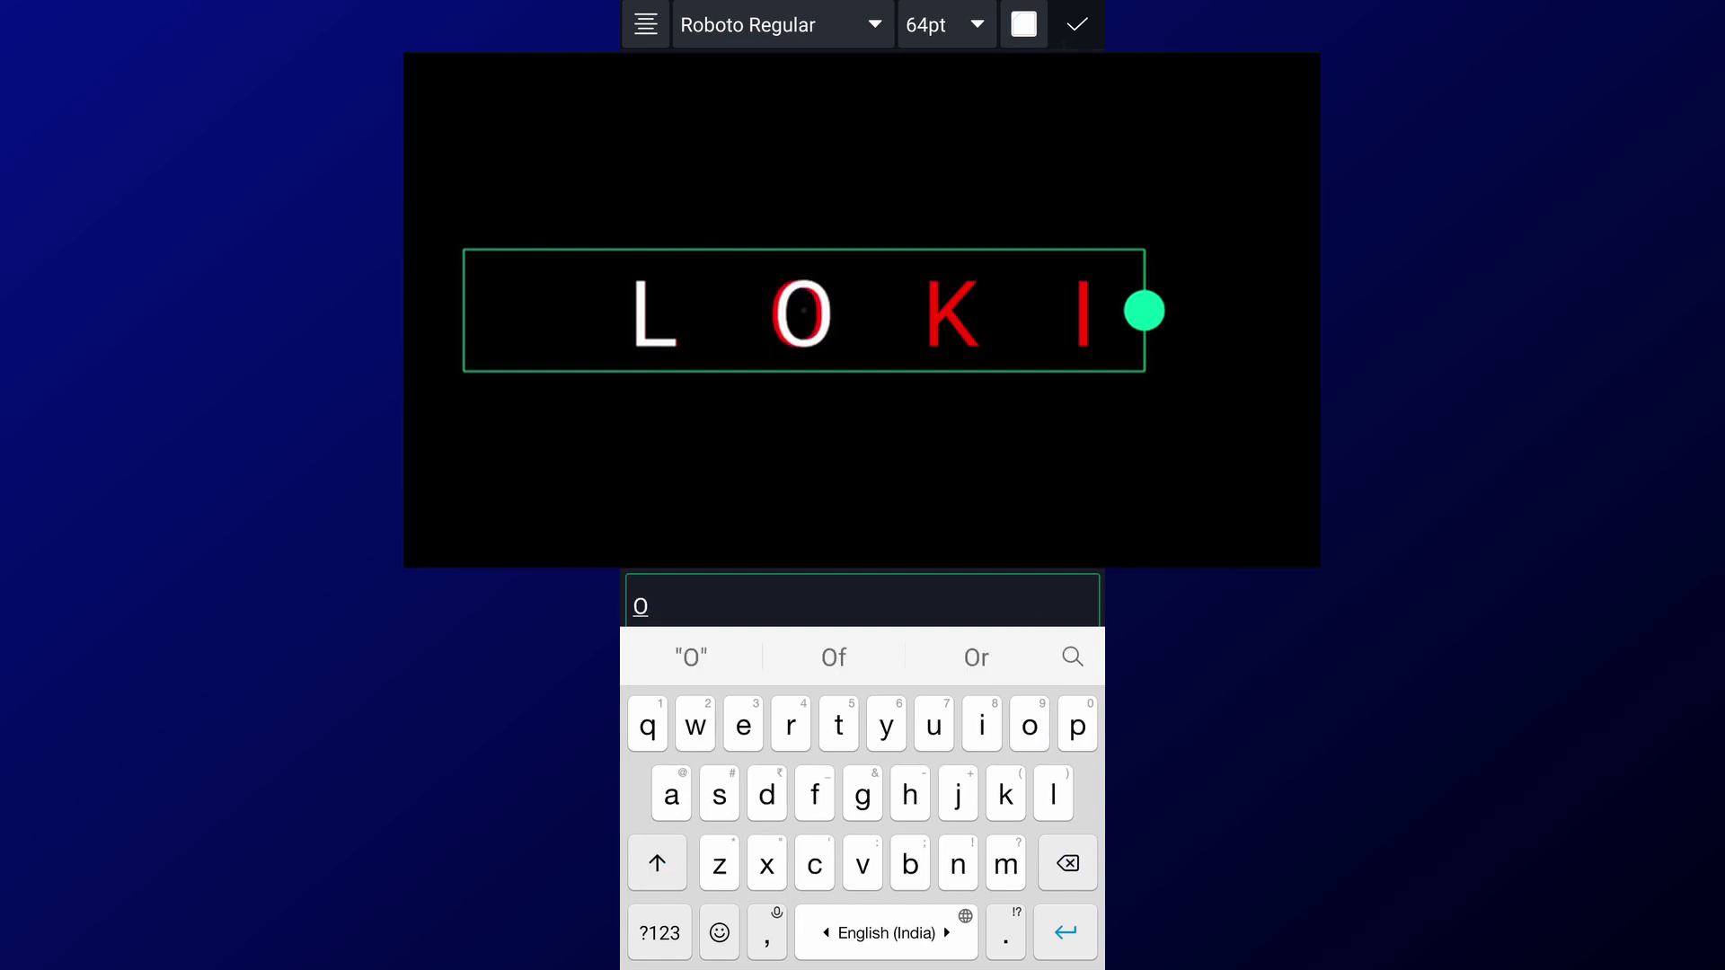
click(1077, 25)
click(717, 912)
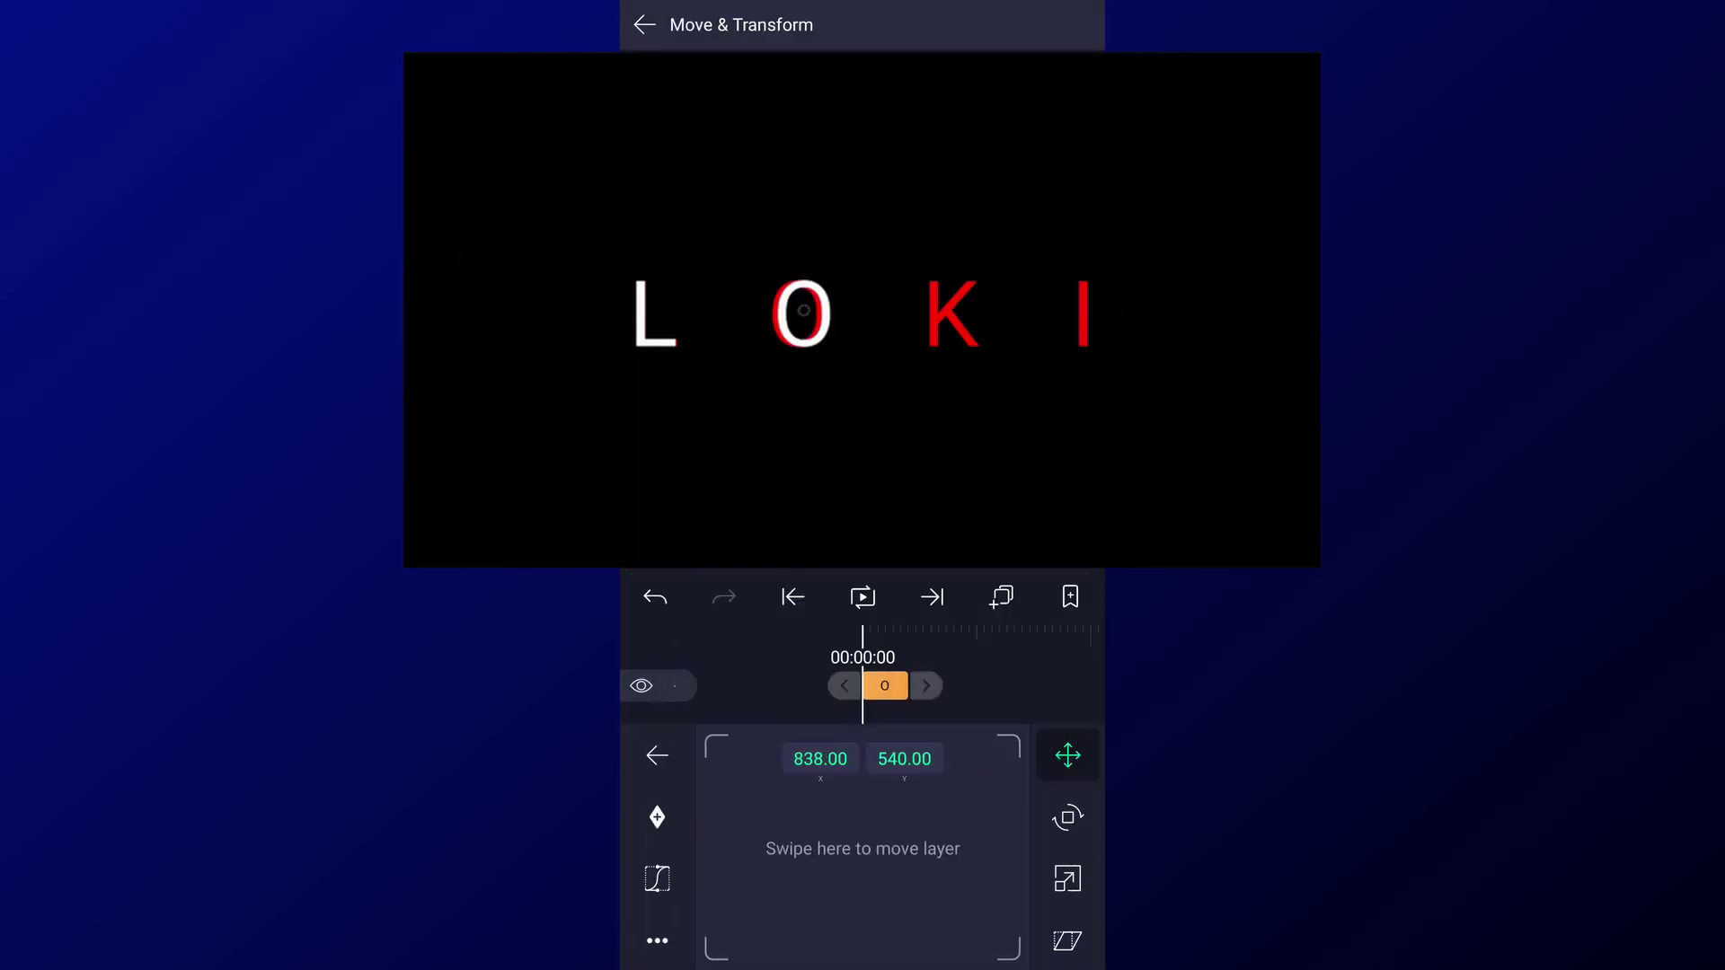
drag(939, 870, 925, 870)
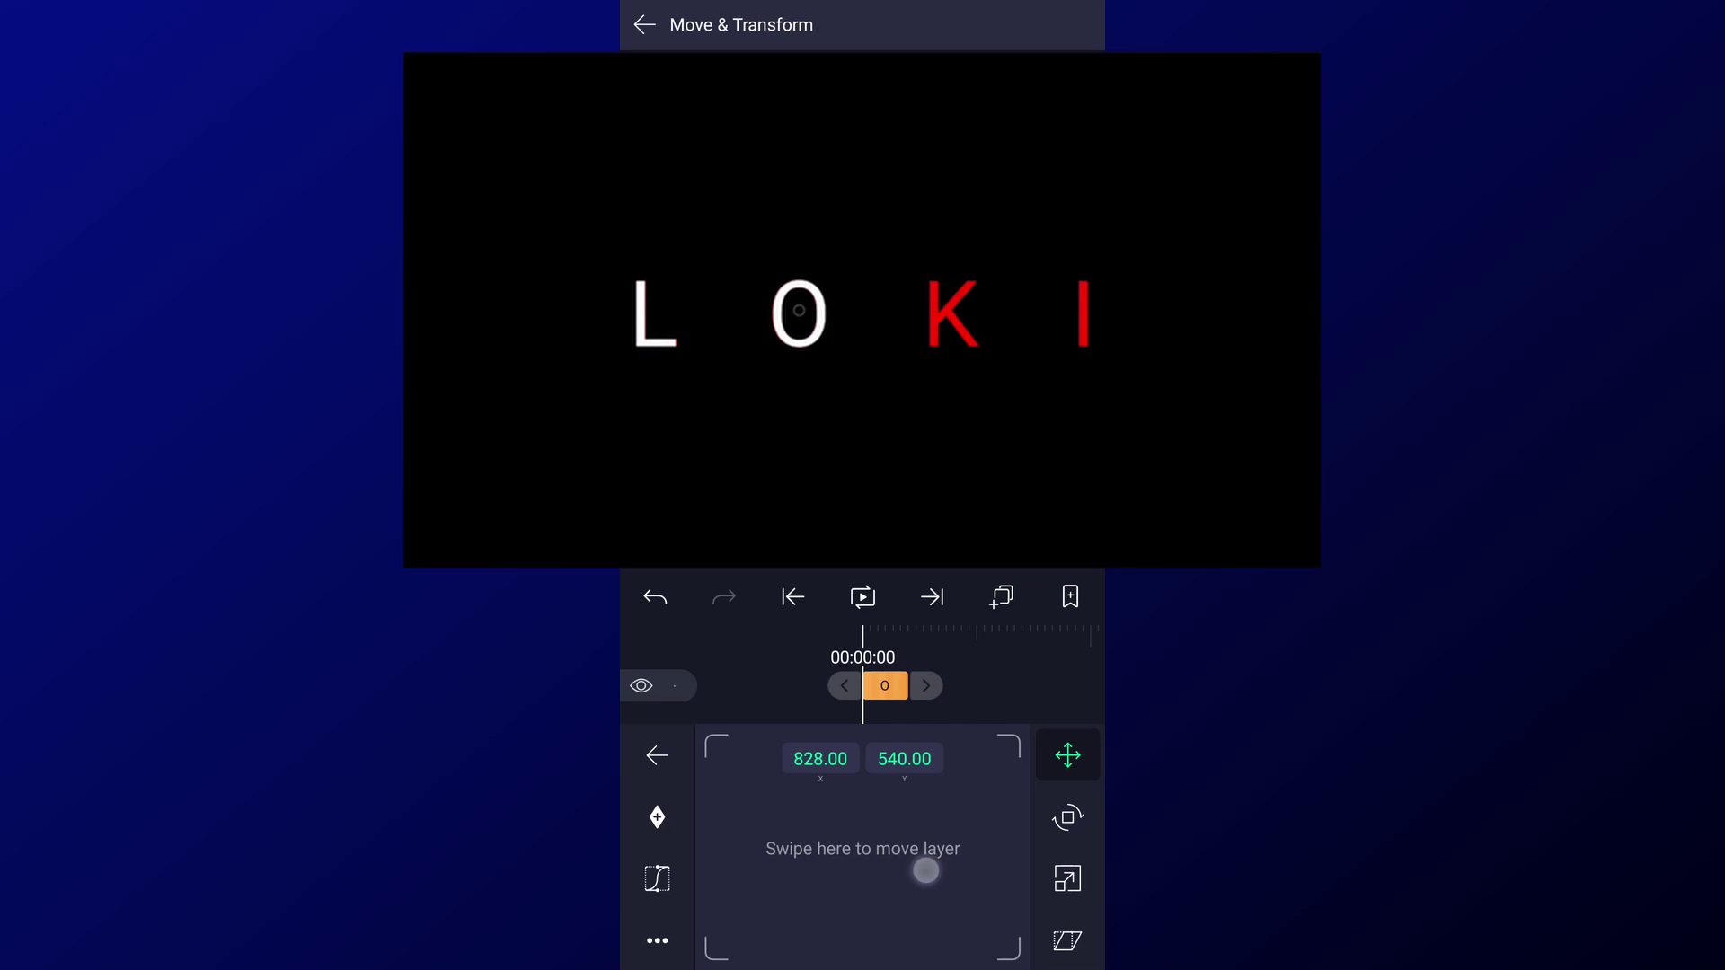
click(657, 754)
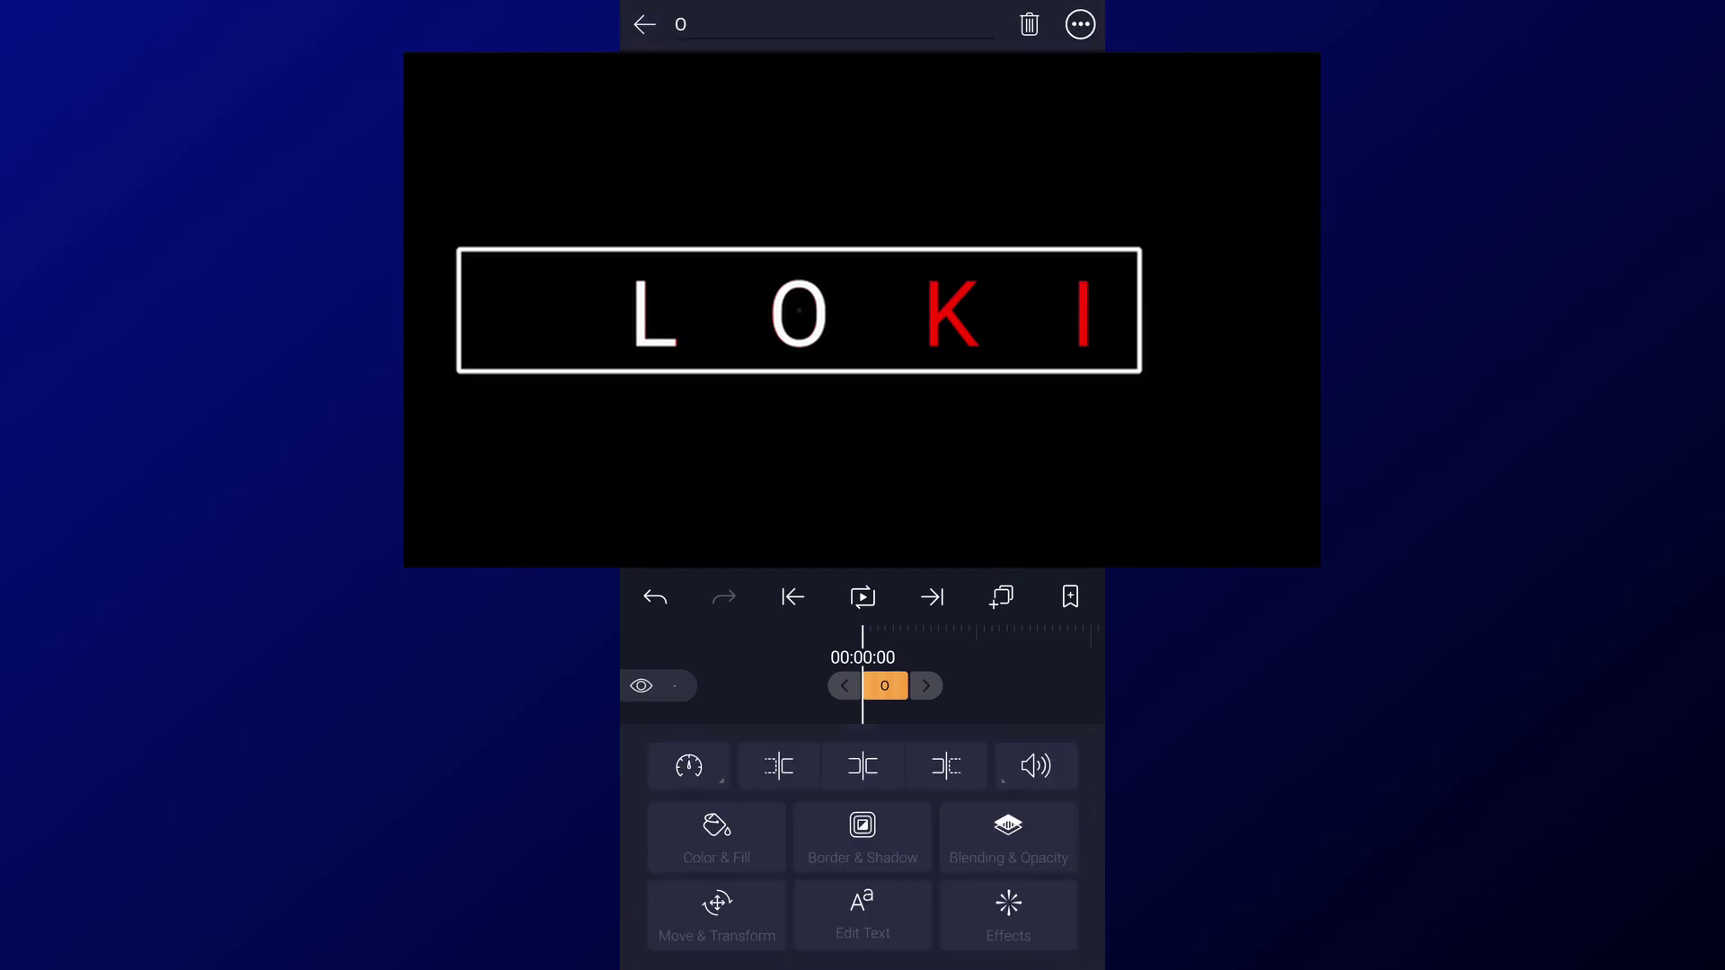
Step: Set the O to Ancient Medium, then duplicate it and move the copy onto the K
click(885, 909)
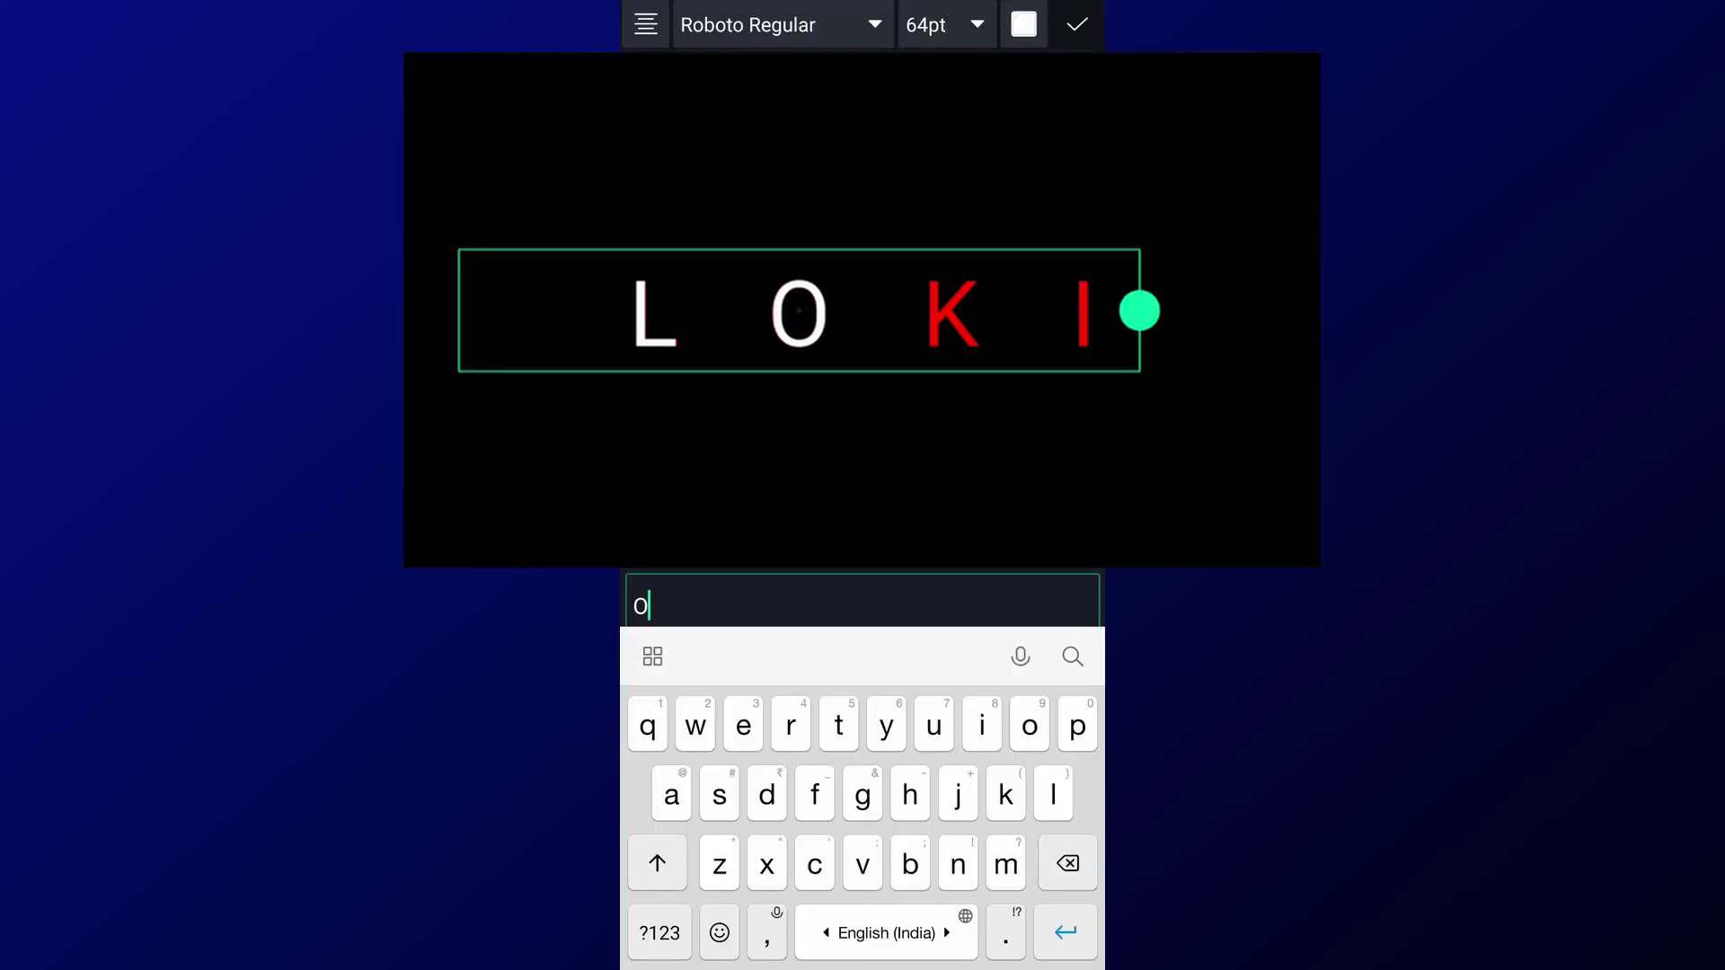
click(833, 18)
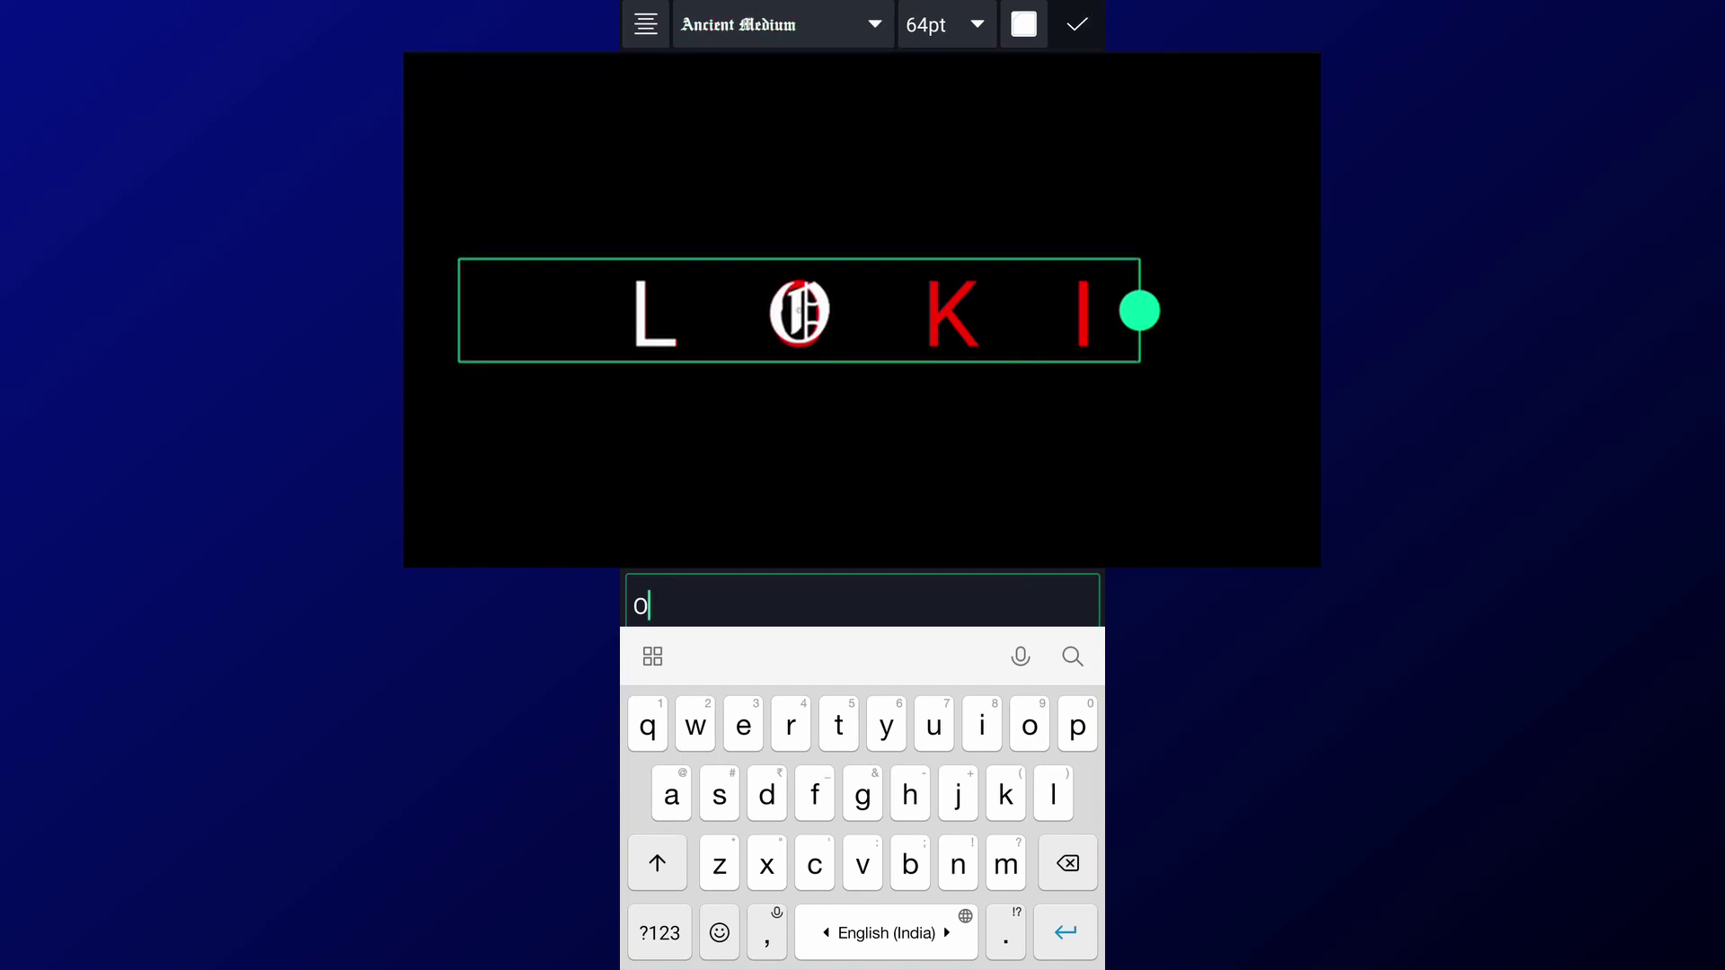
key(Escape)
key(Escape)
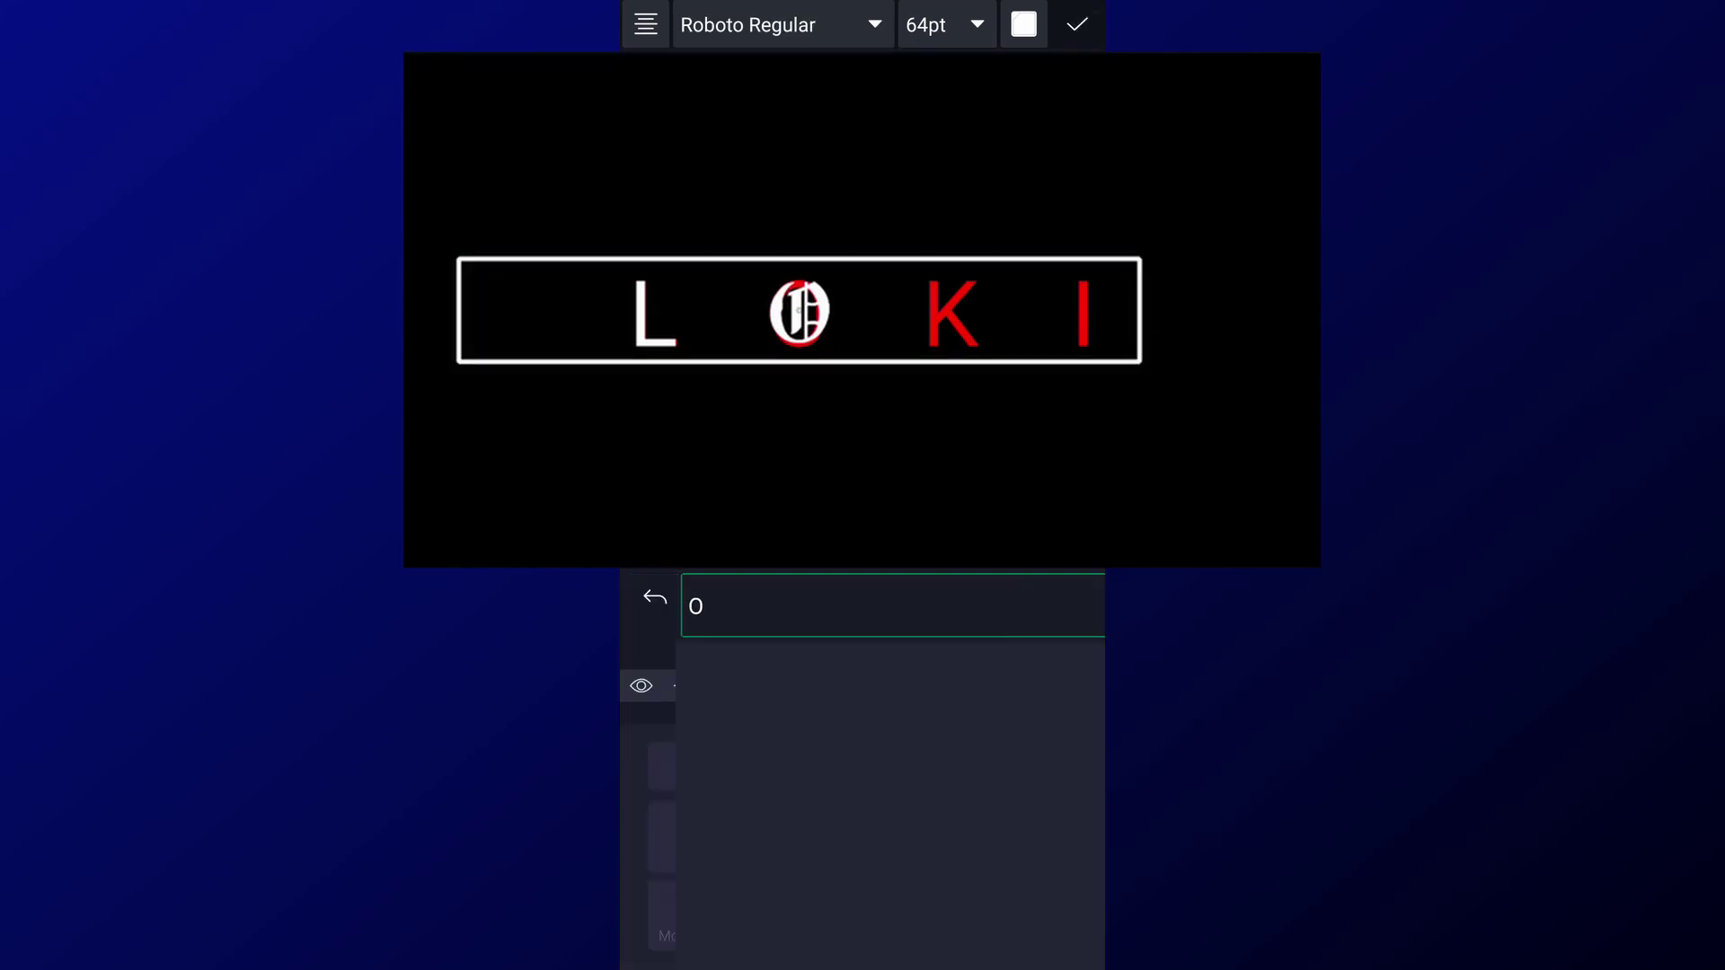
click(1007, 602)
click(978, 809)
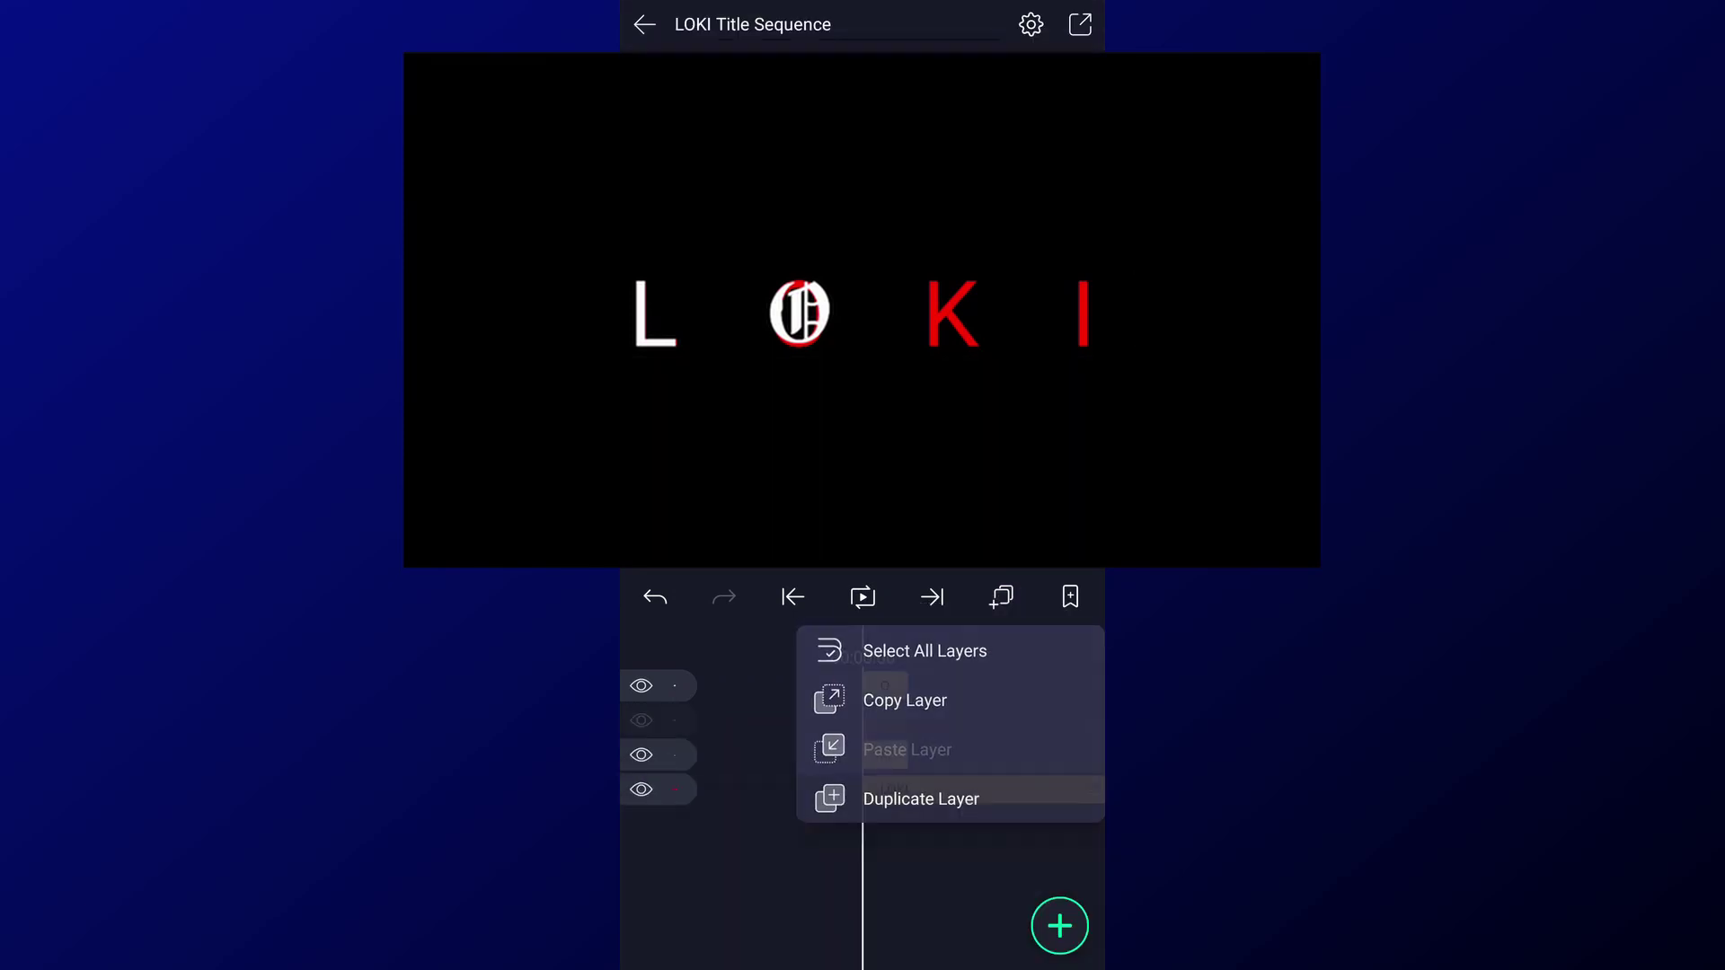
click(740, 926)
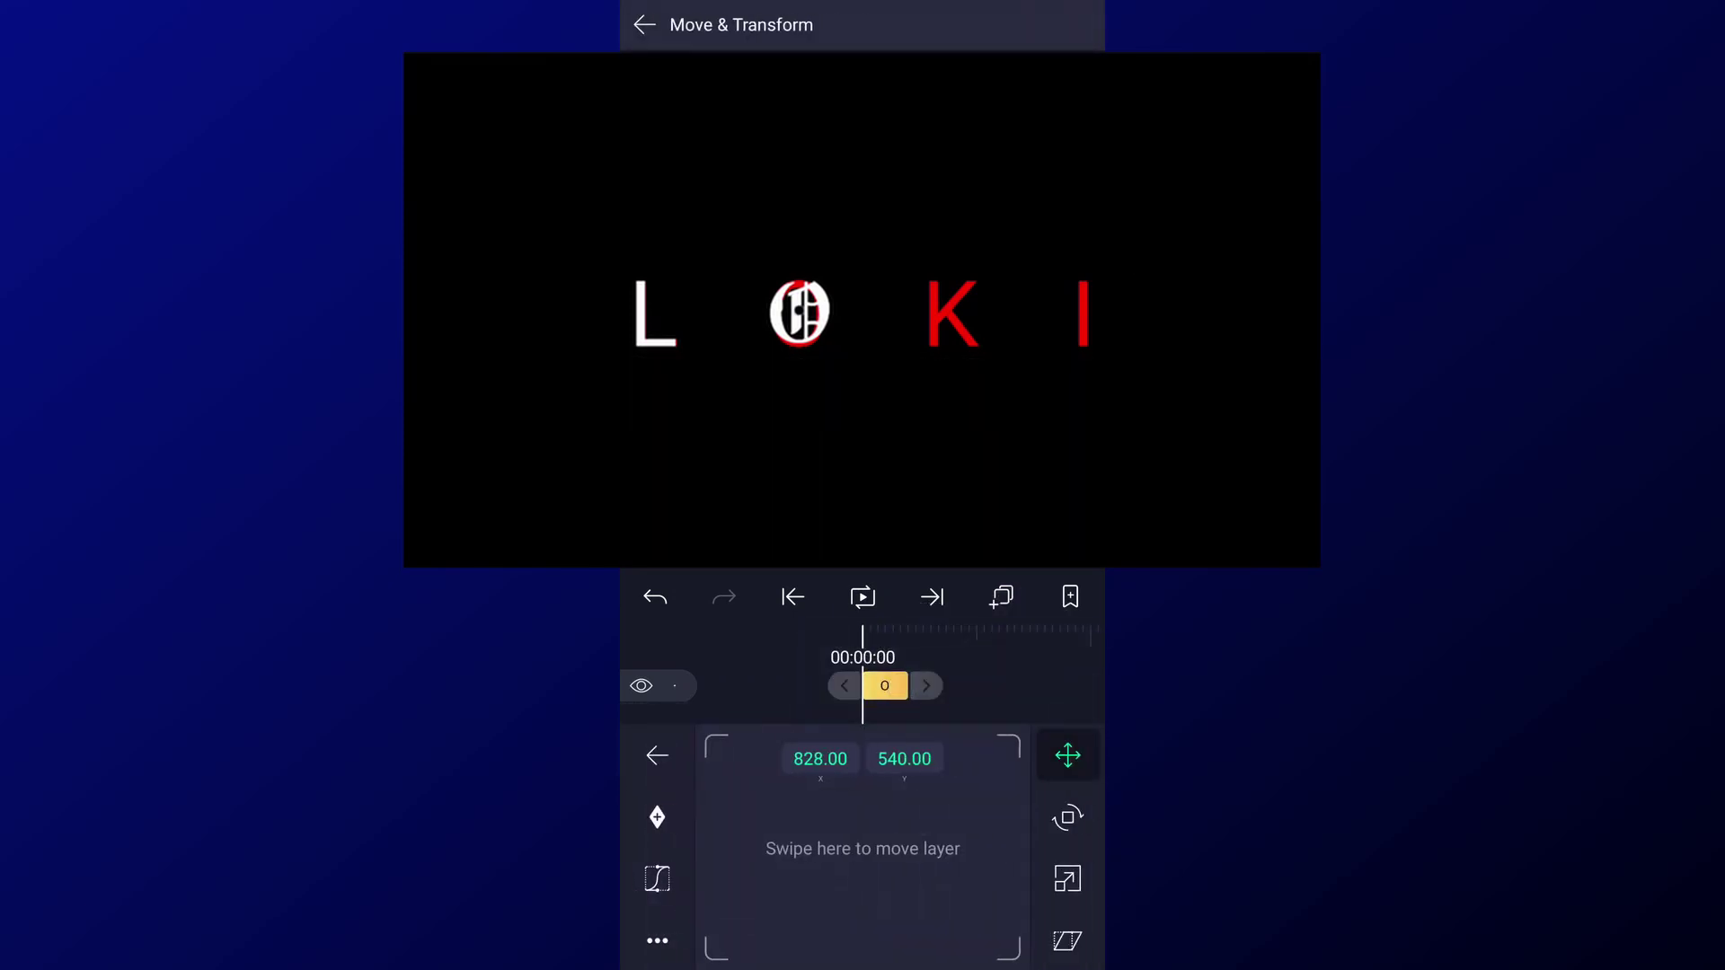
drag(909, 881, 987, 880)
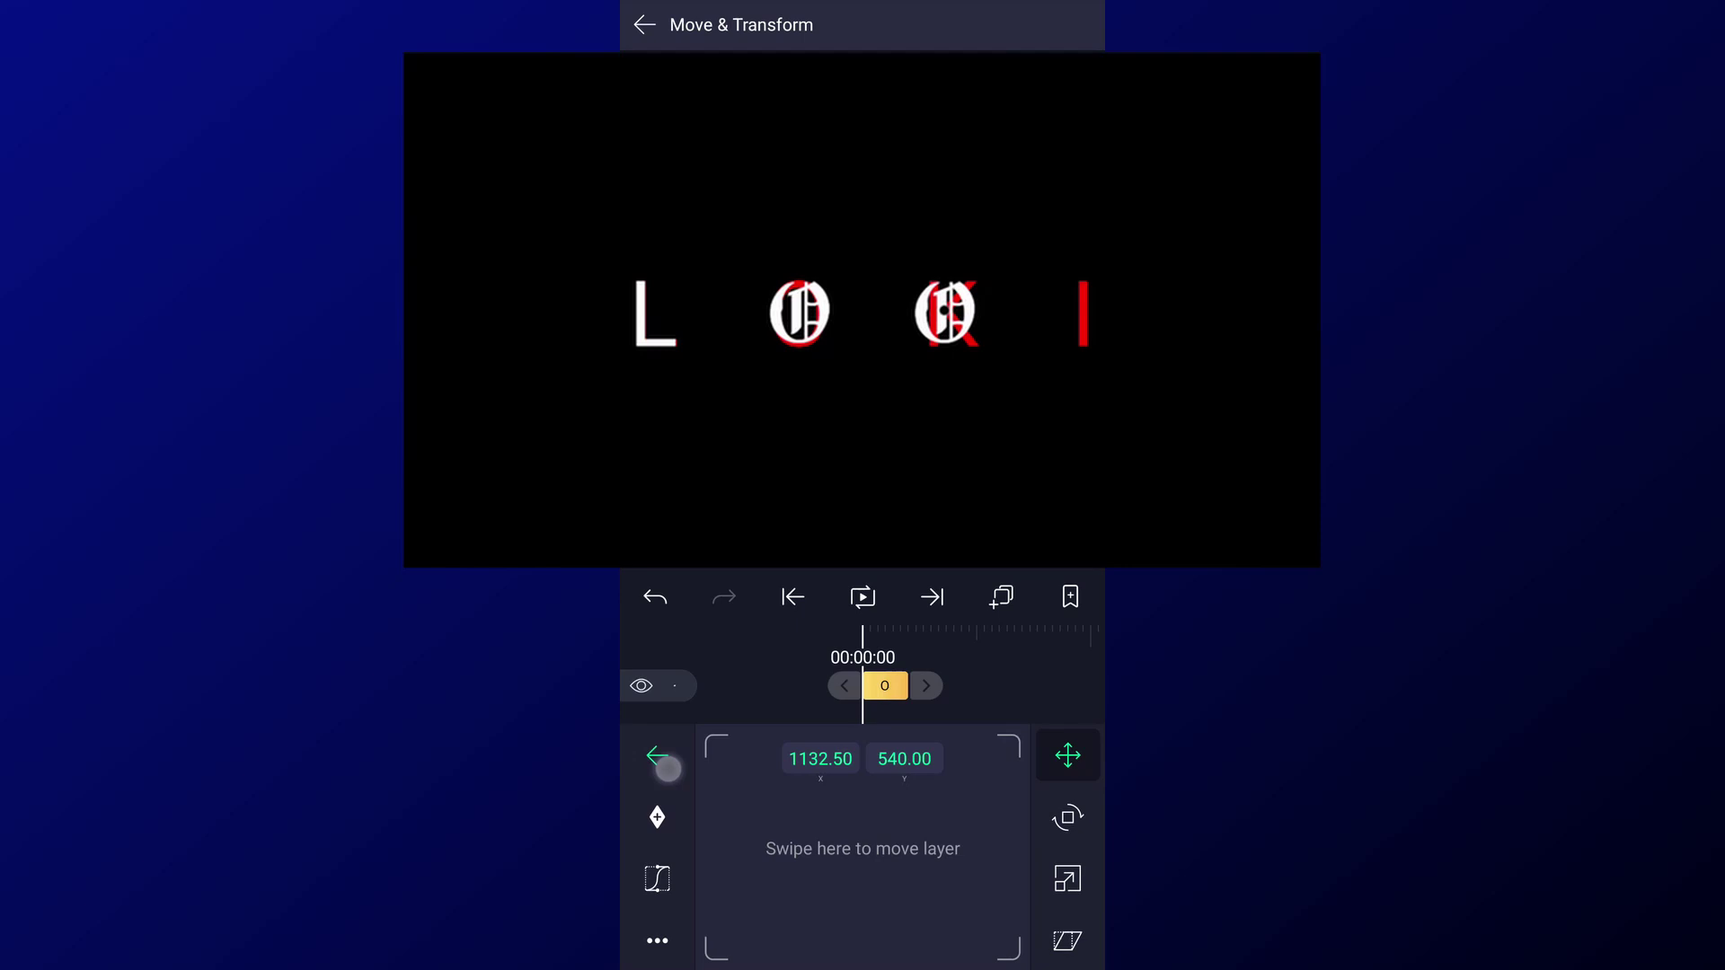
click(667, 768)
Step: Retype the copy as K in Brush Strokes and nudge it into place
click(862, 912)
click(1079, 867)
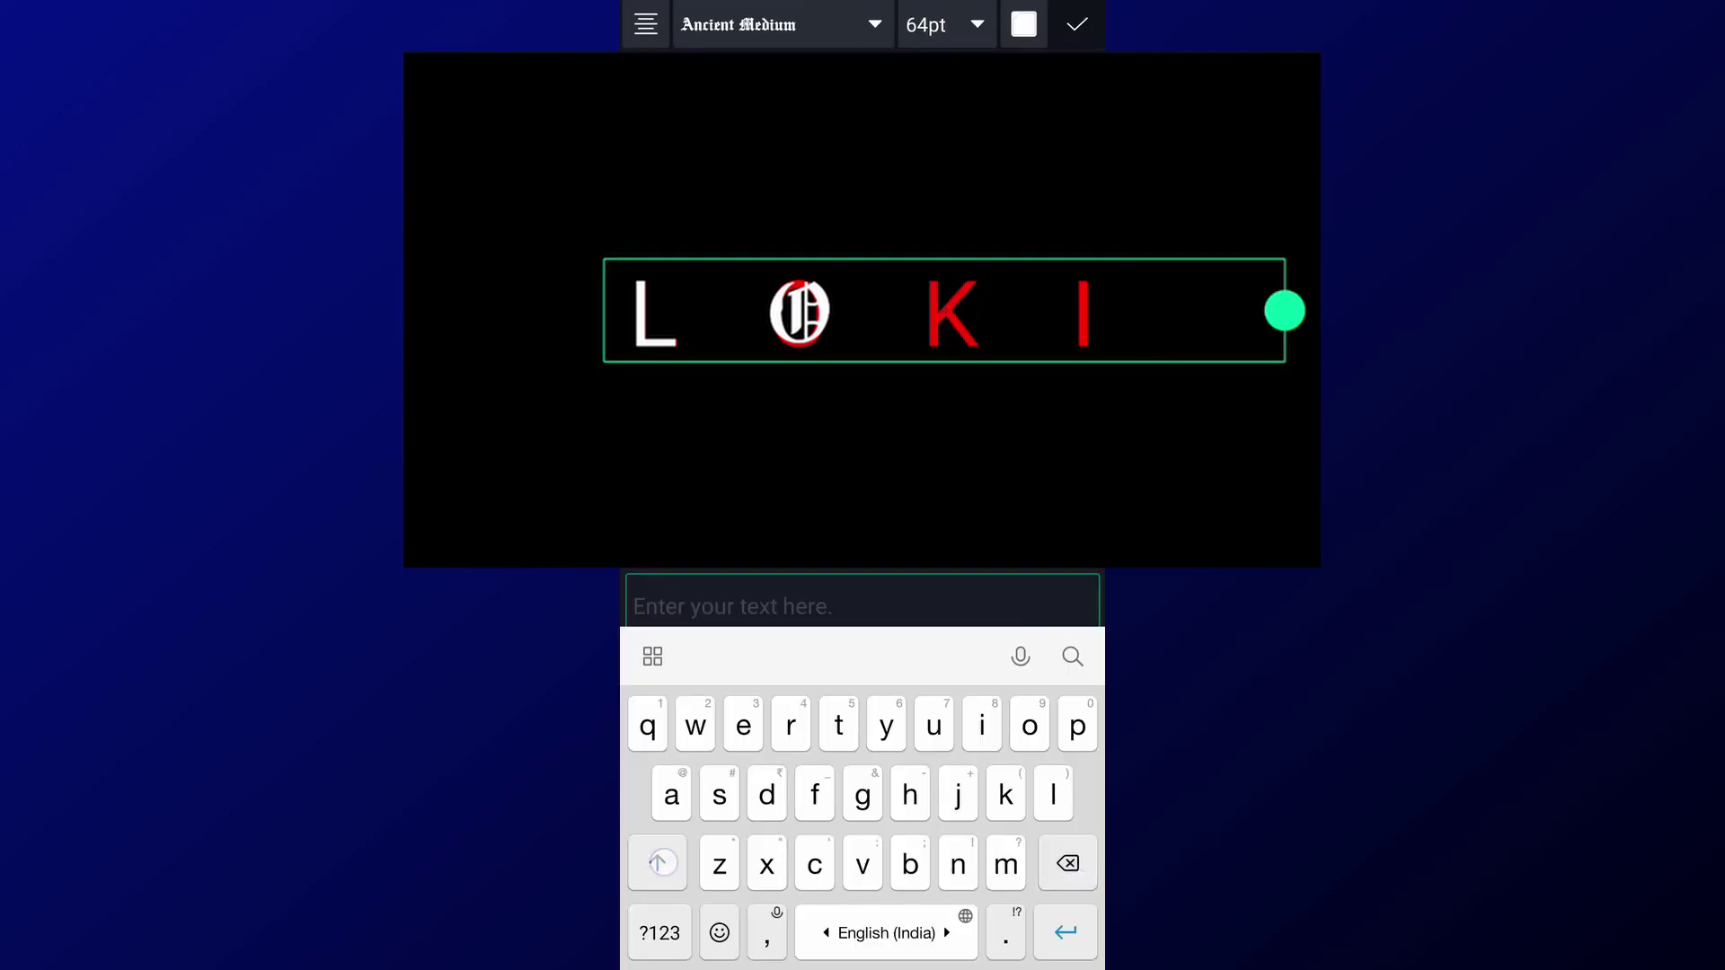
text(K)
click(810, 19)
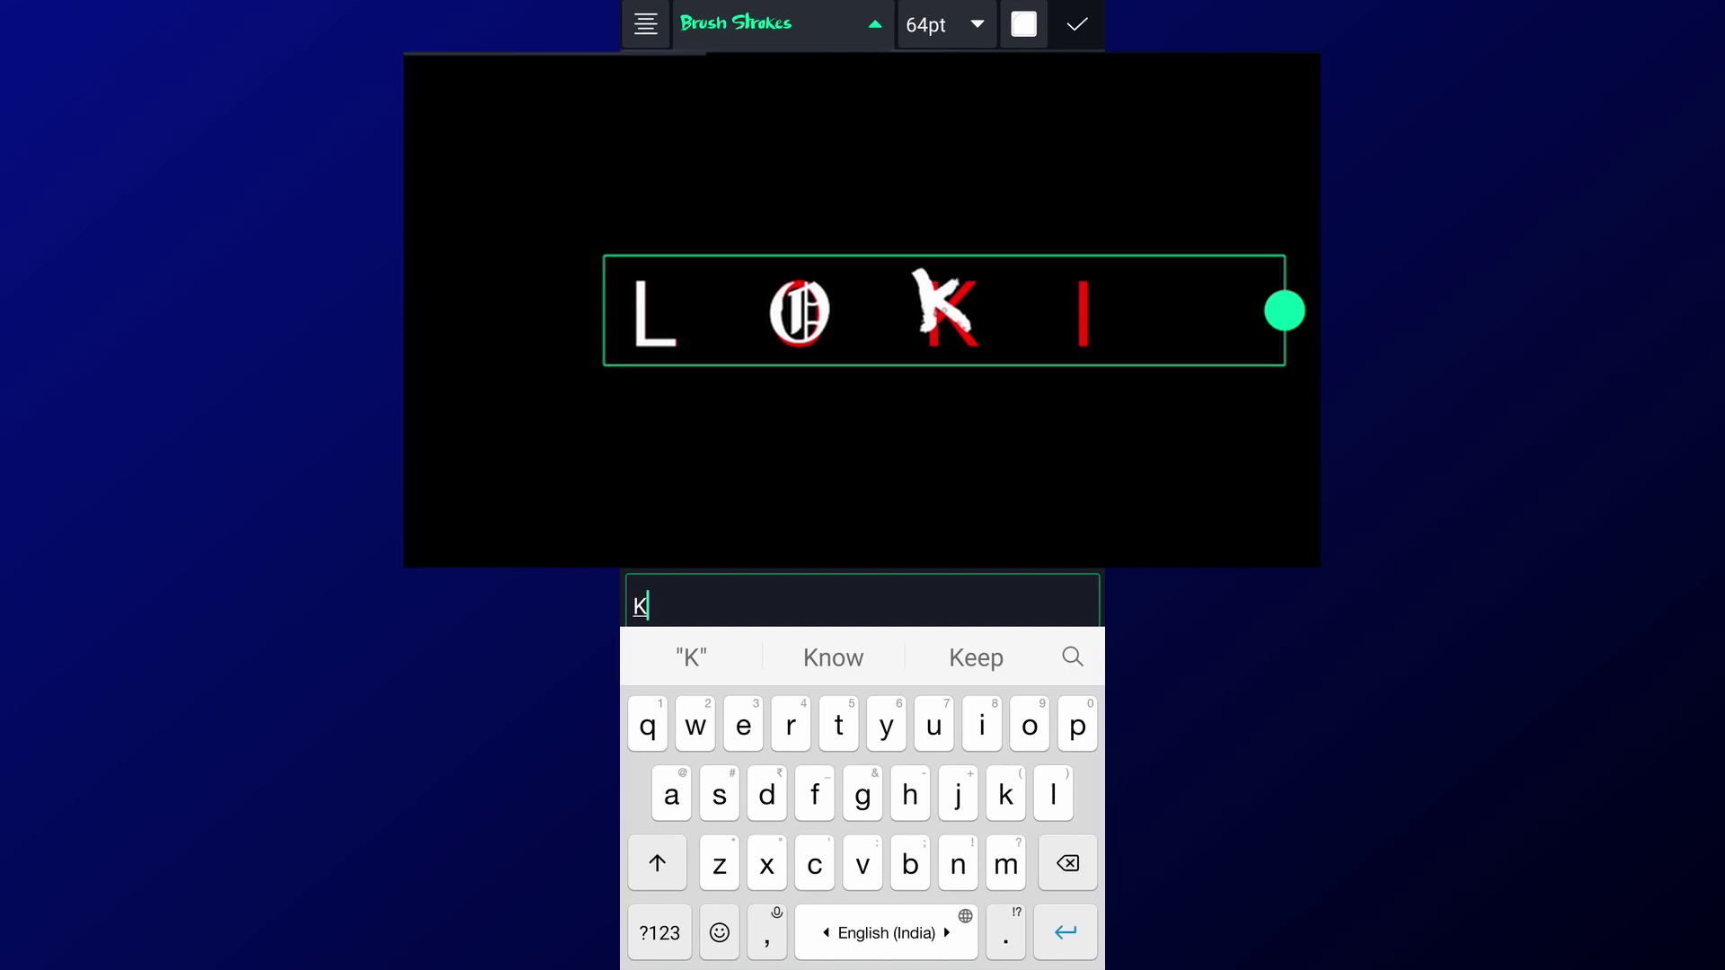
click(1075, 23)
click(747, 925)
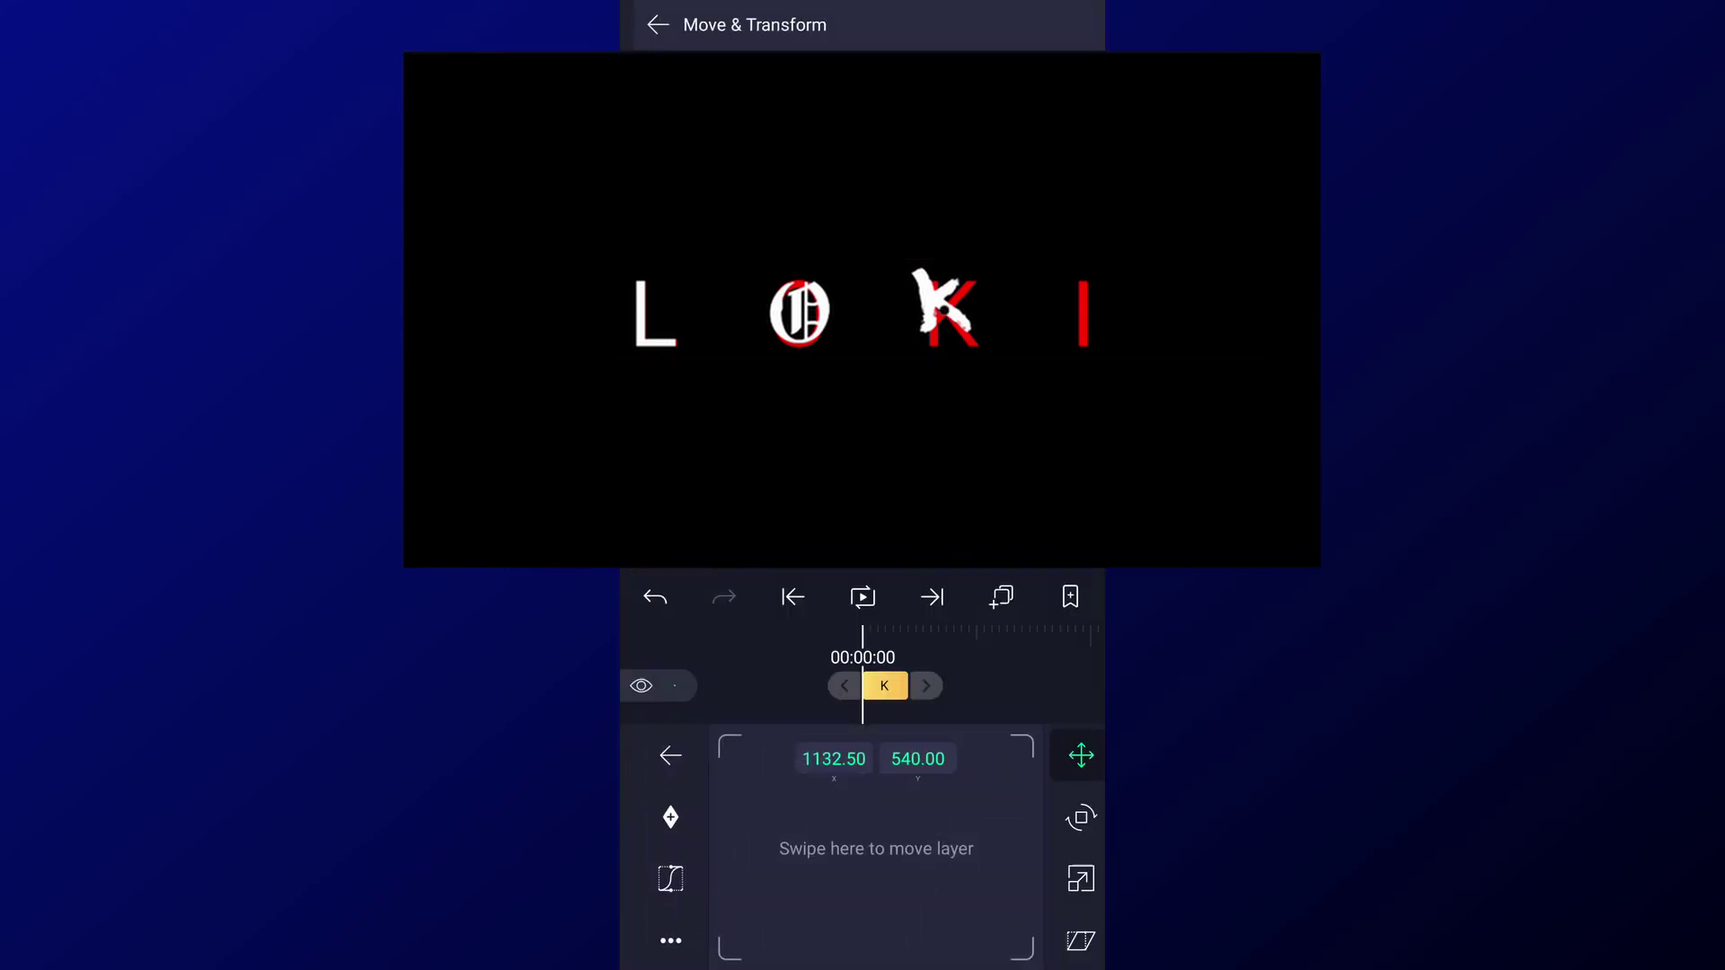
mouse_move(860, 858)
mouse_down()
mouse_move(862, 908)
mouse_move(863, 888)
mouse_up()
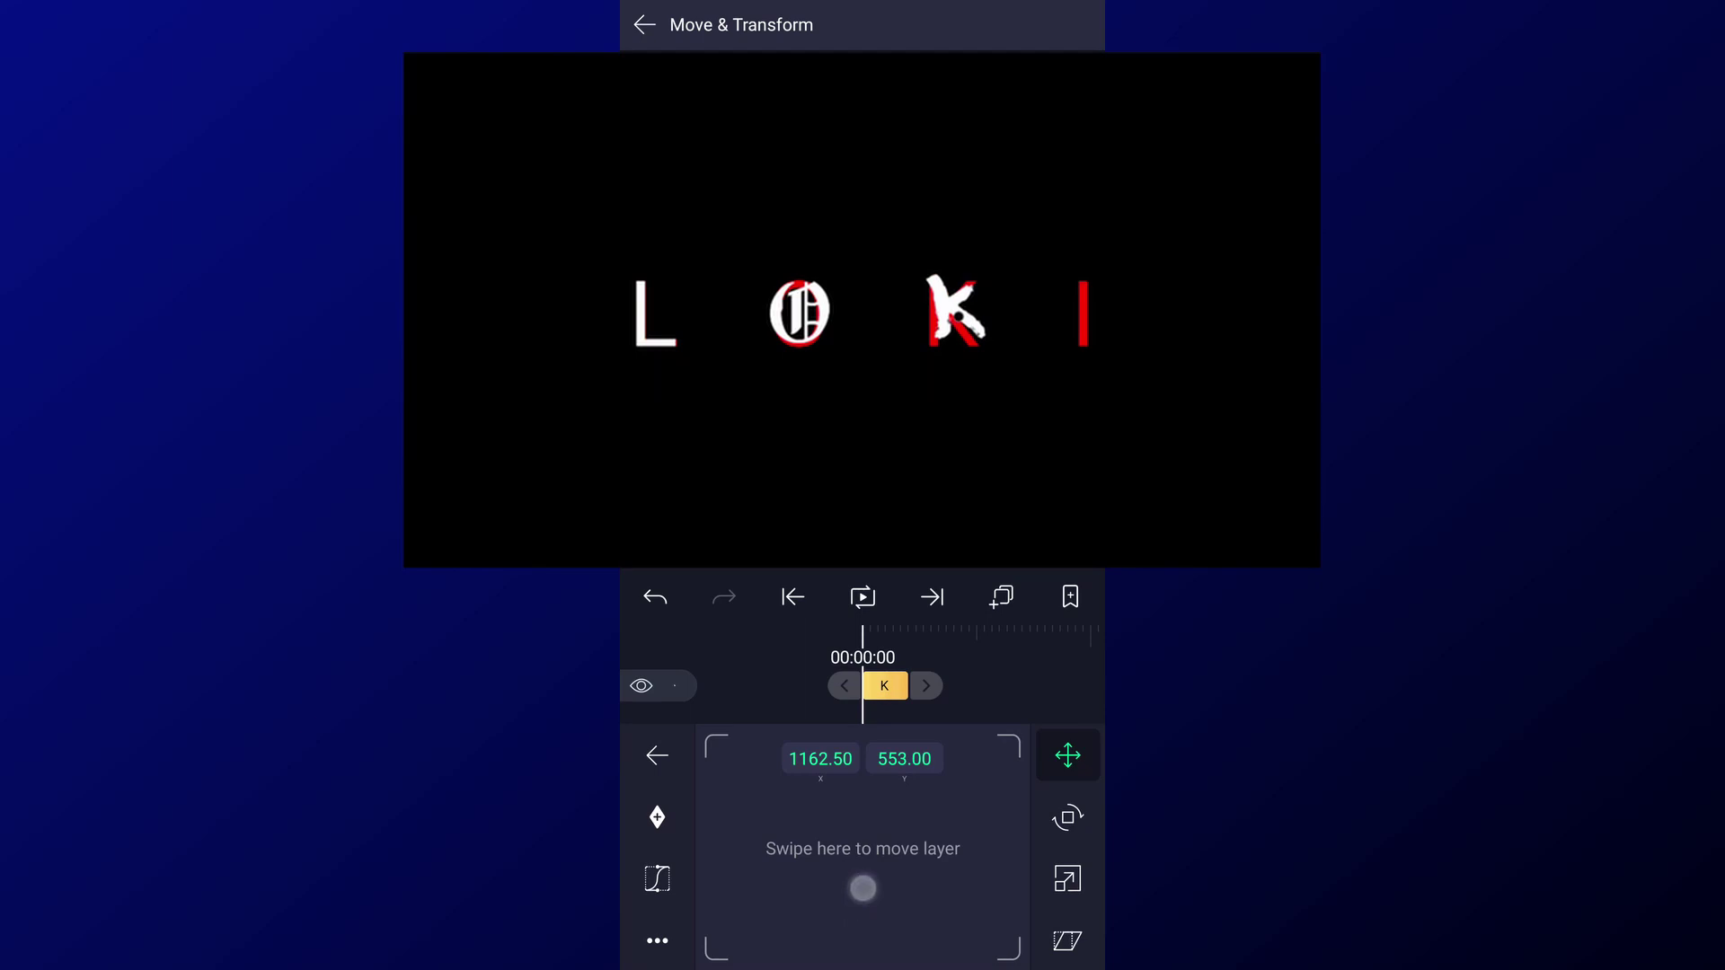
click(645, 25)
Step: Duplicate the K, move the copy onto the I and retype it as I
click(882, 716)
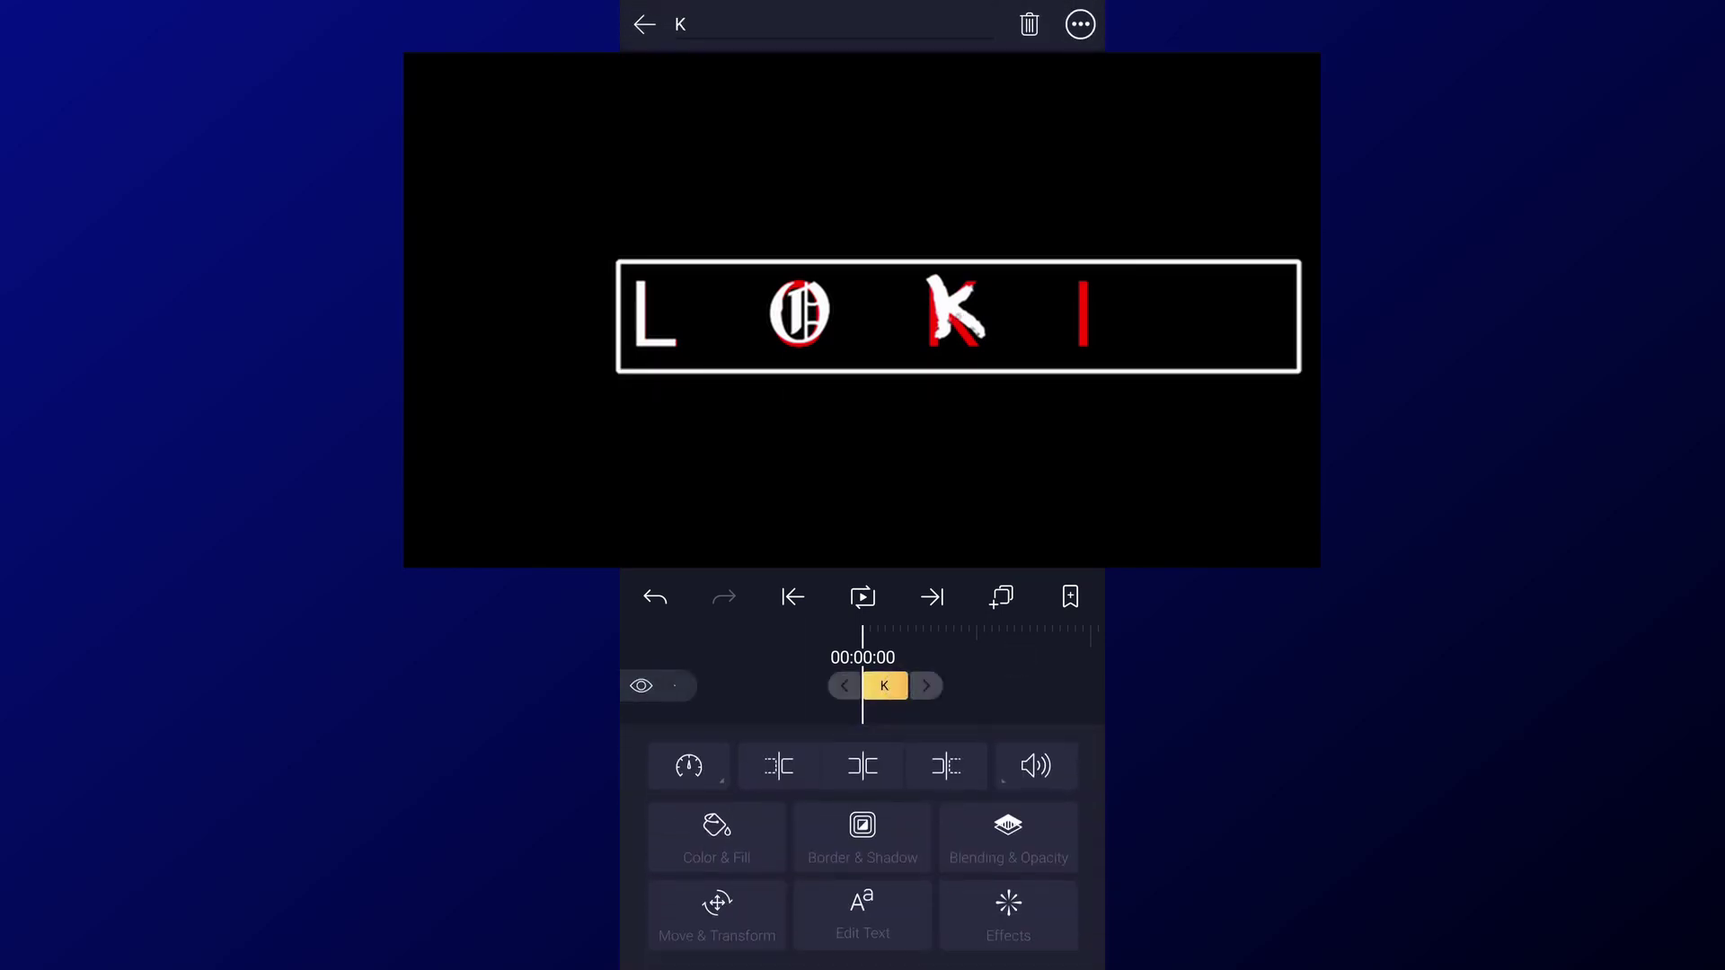
click(1002, 597)
click(893, 797)
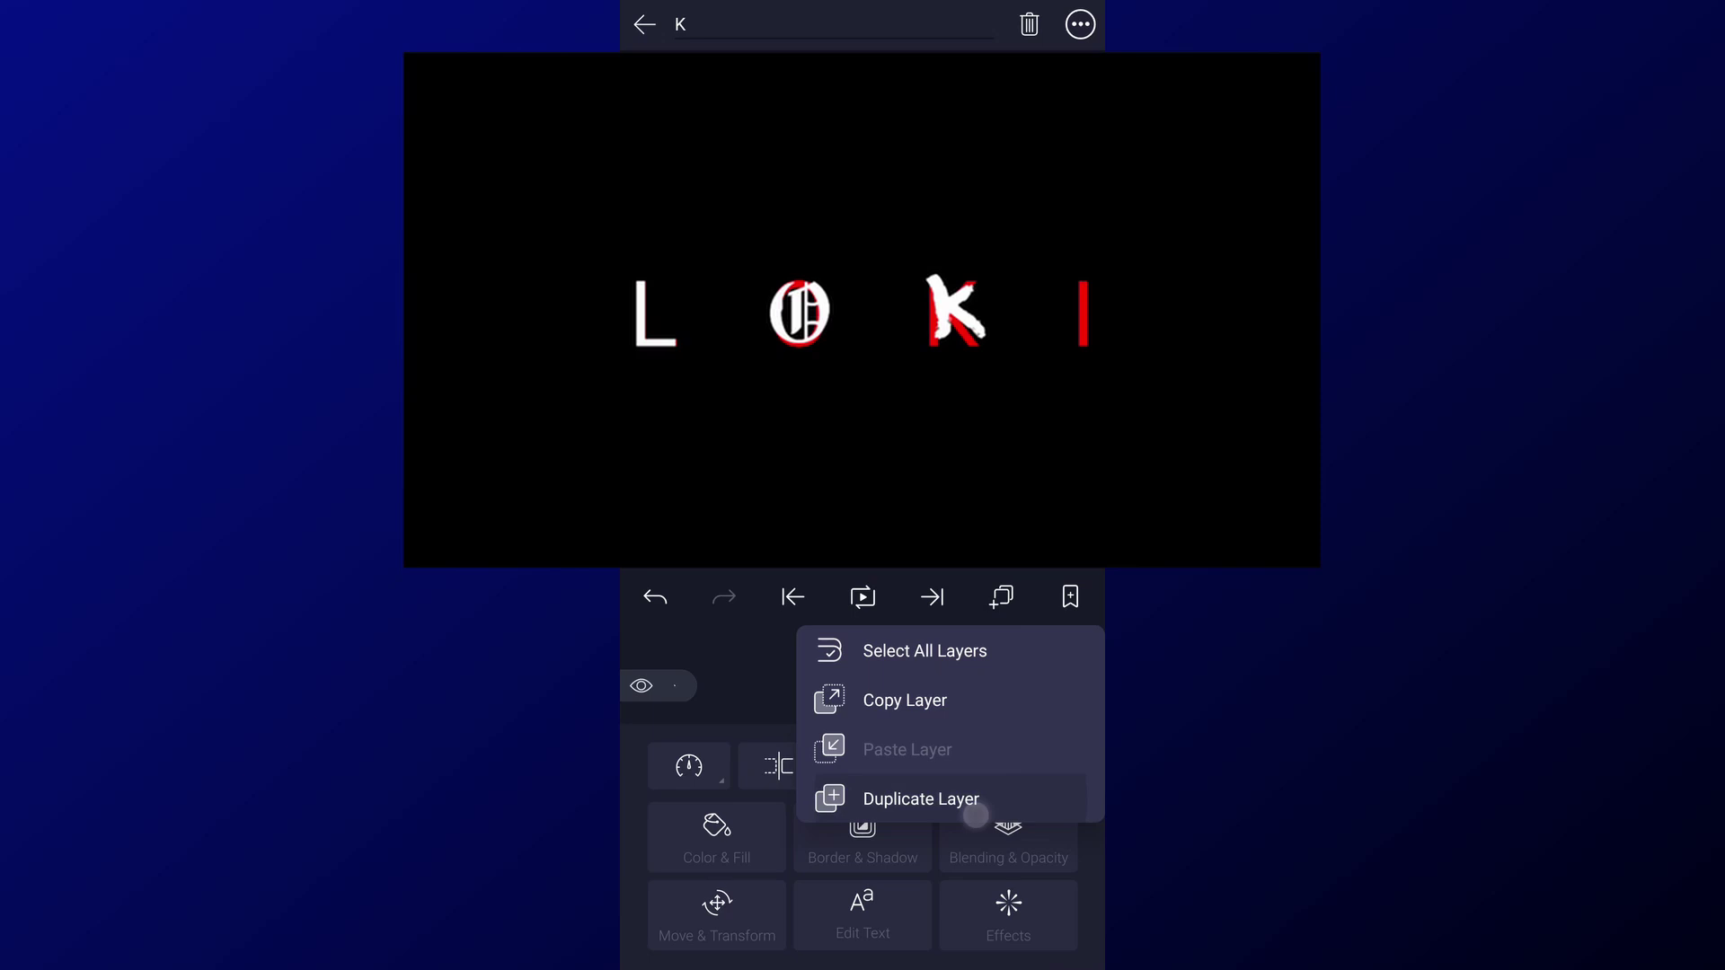
click(742, 926)
mouse_move(845, 854)
mouse_down()
mouse_move(962, 898)
mouse_move(954, 854)
mouse_up()
click(657, 755)
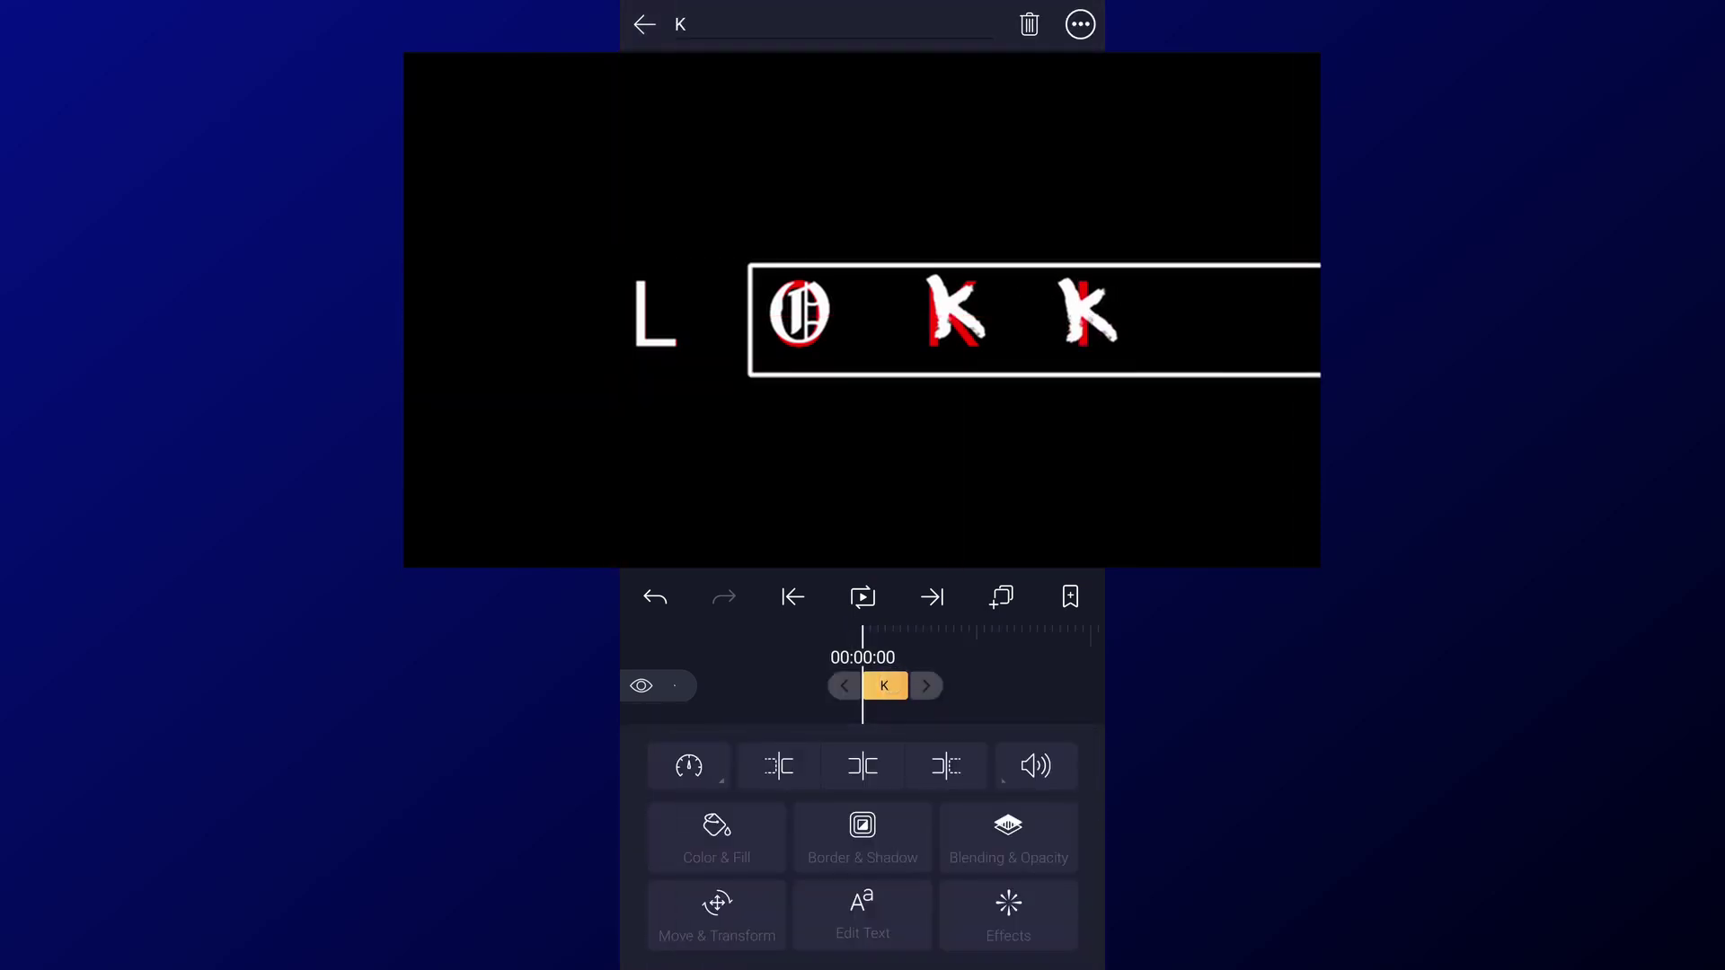
click(712, 827)
key(BackSpace)
text(I)
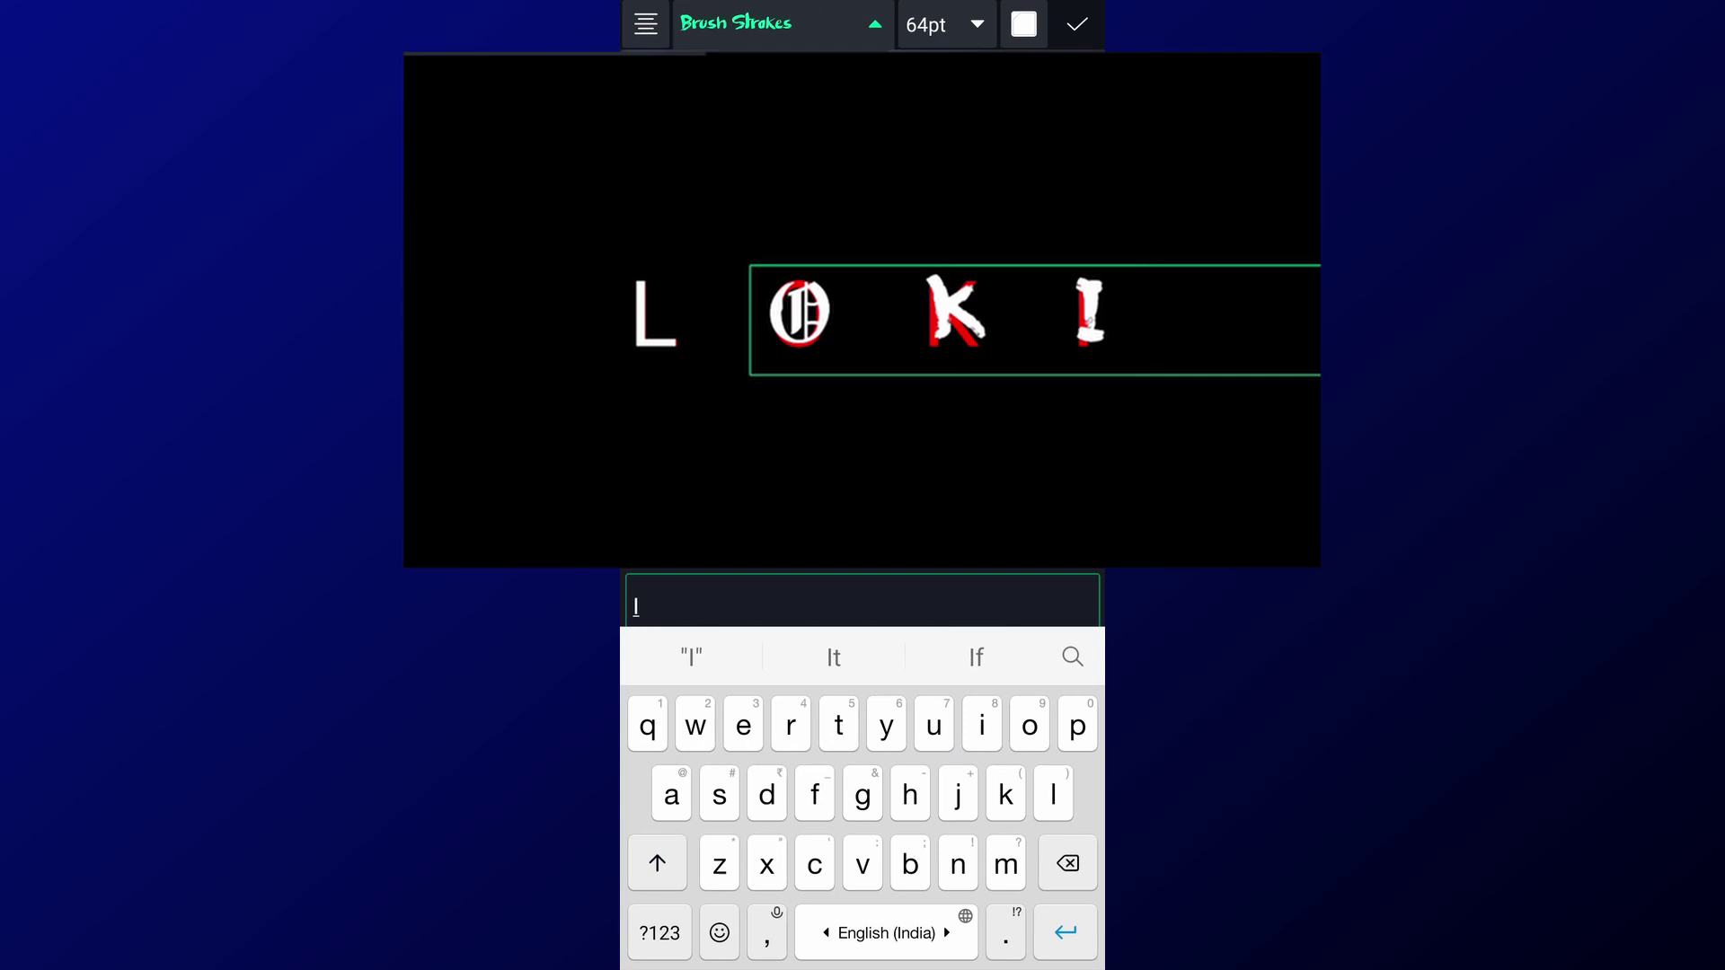
click(1078, 25)
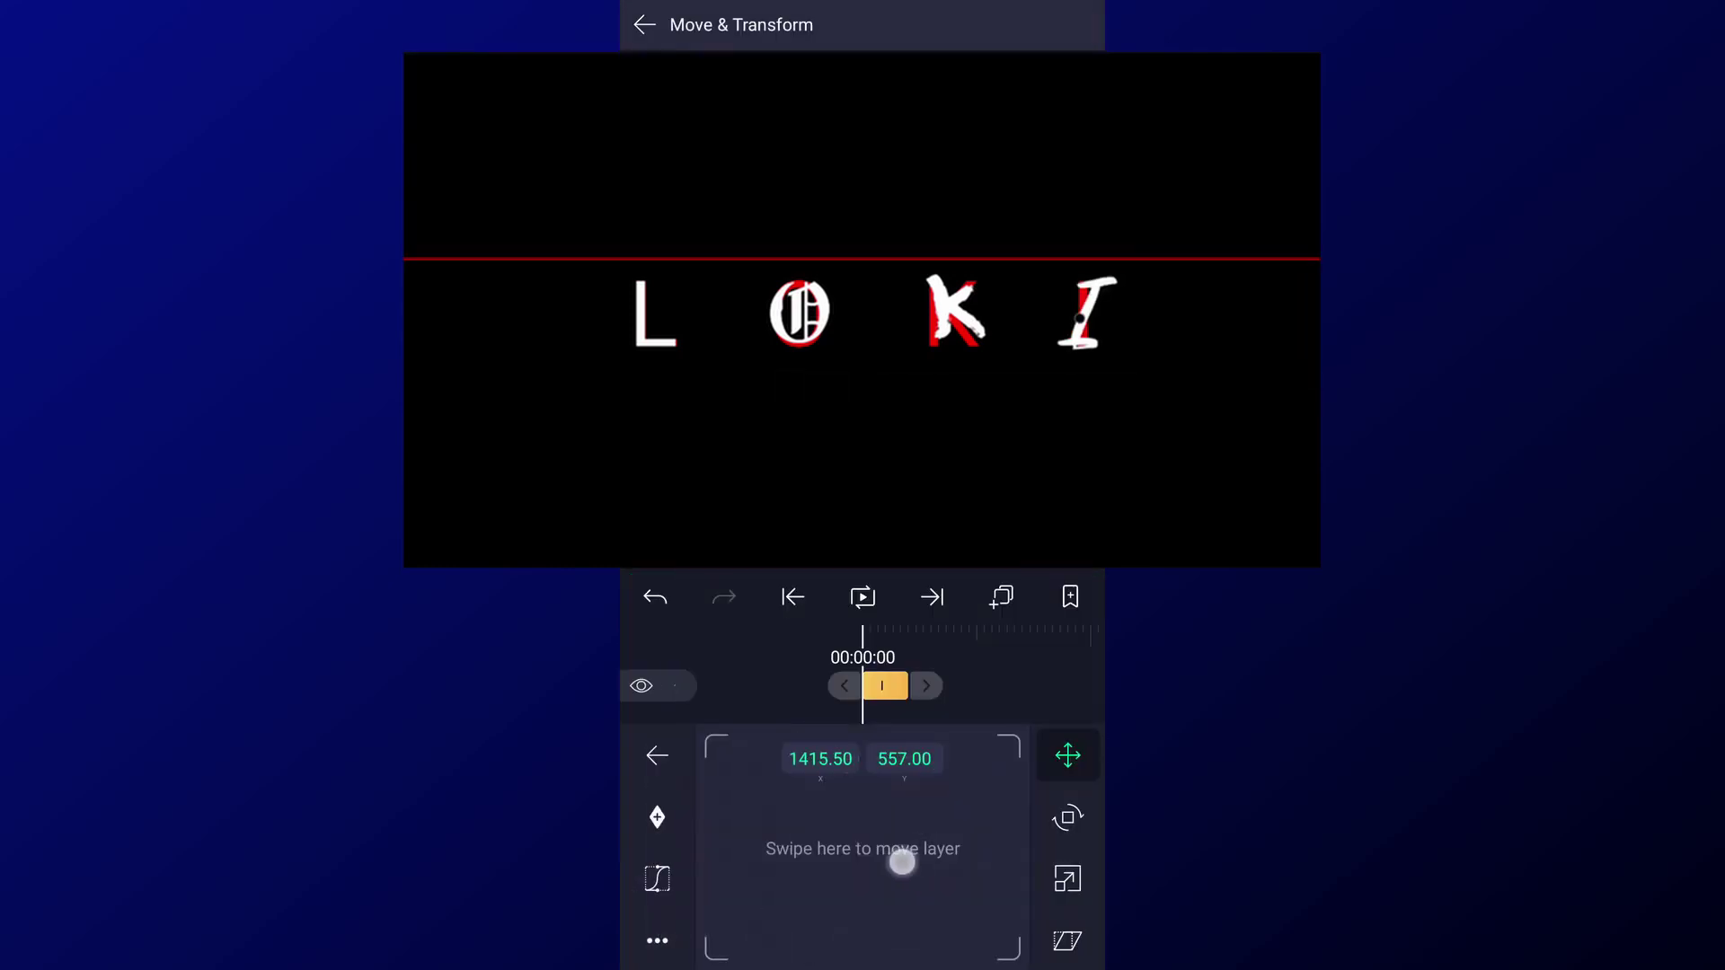
Step: Change the L layer's font to ABANDON
click(885, 789)
click(712, 828)
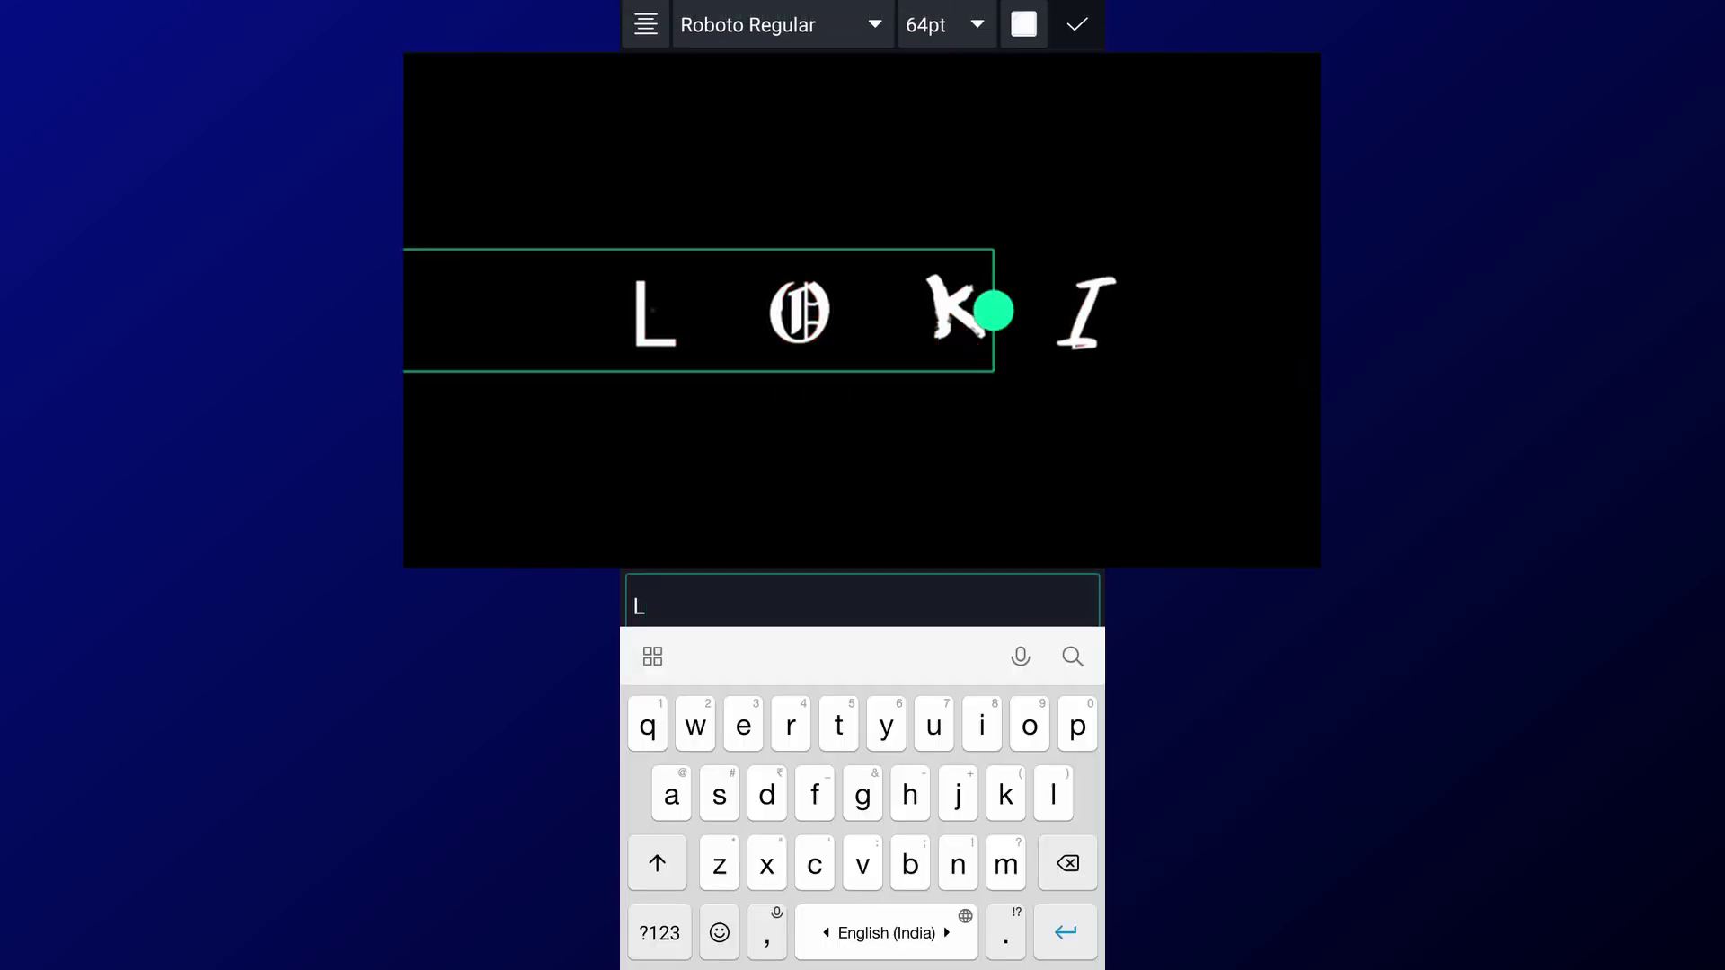
click(773, 24)
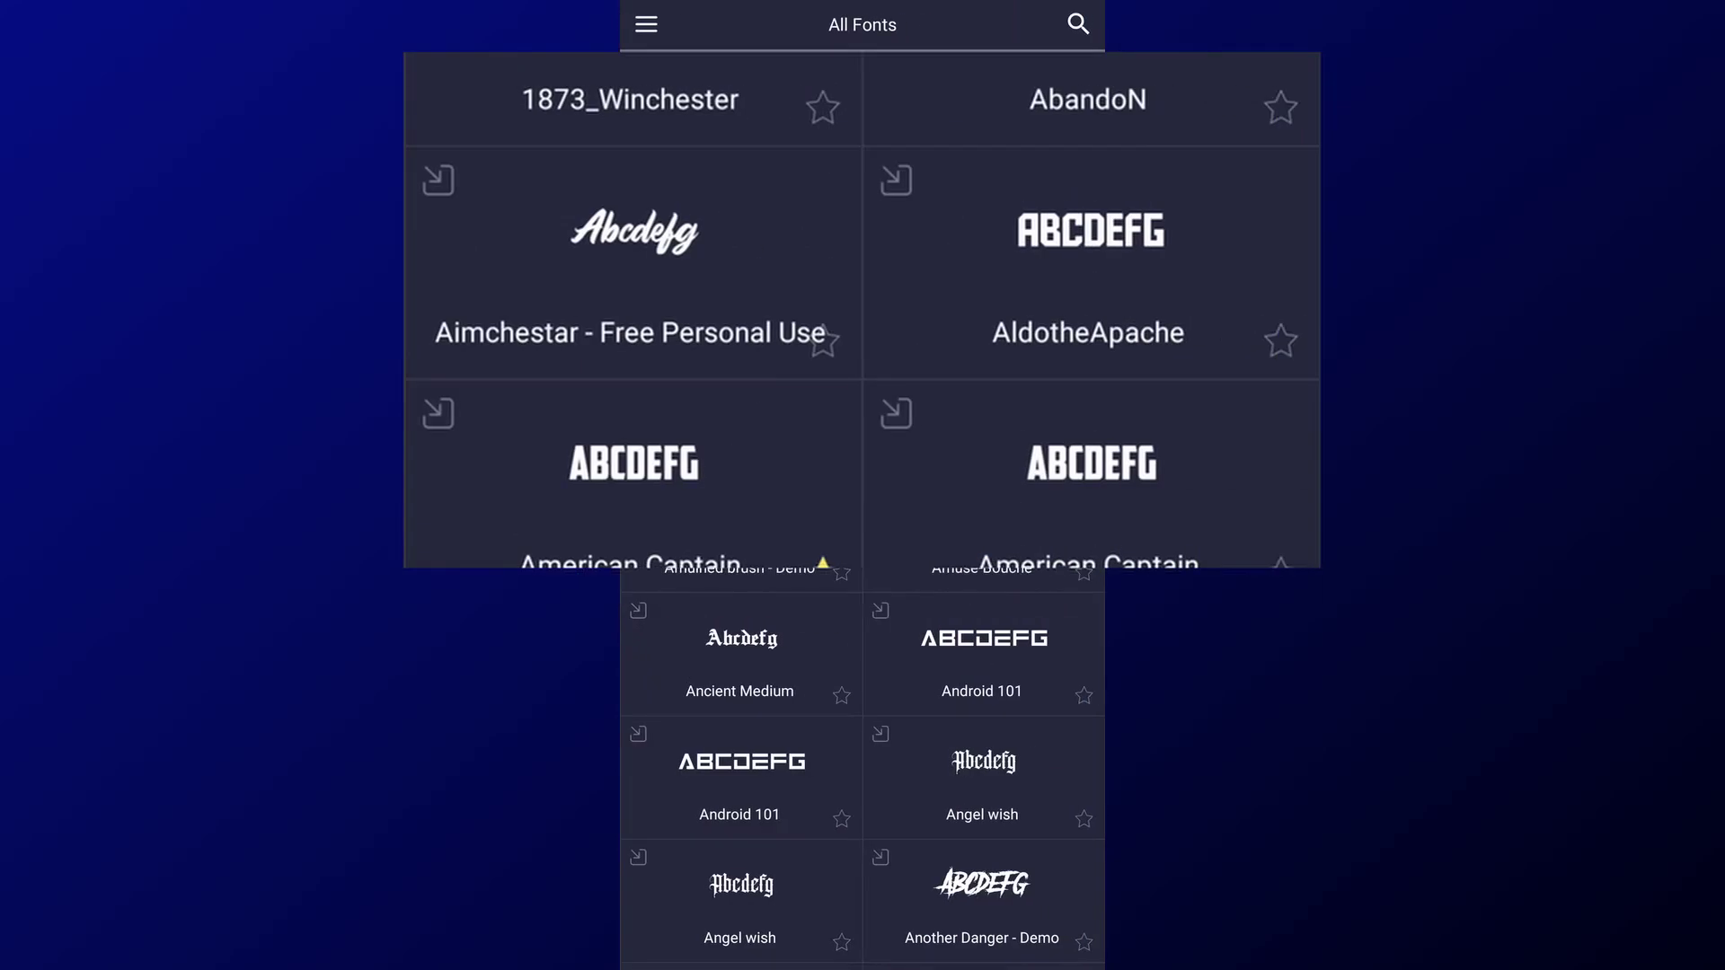
click(982, 77)
click(1076, 24)
click(638, 22)
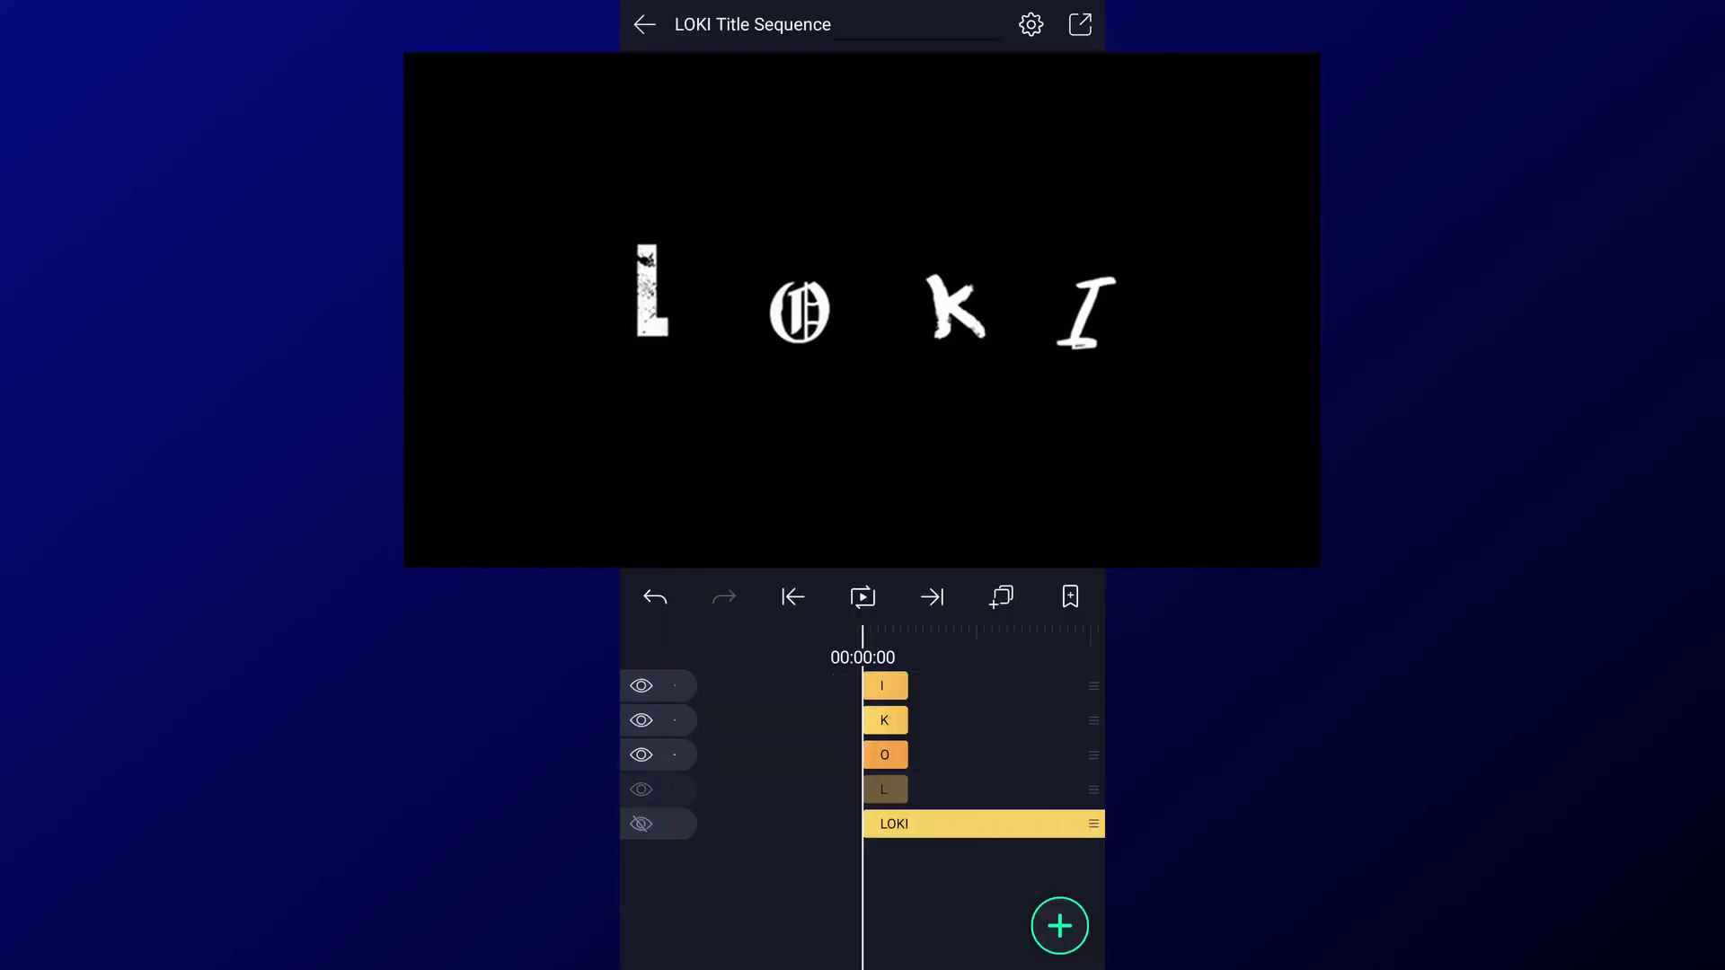
Step: Copy and paste the L, O, K, I layers, shifting the pasted clips slightly later
drag(996, 746, 982, 750)
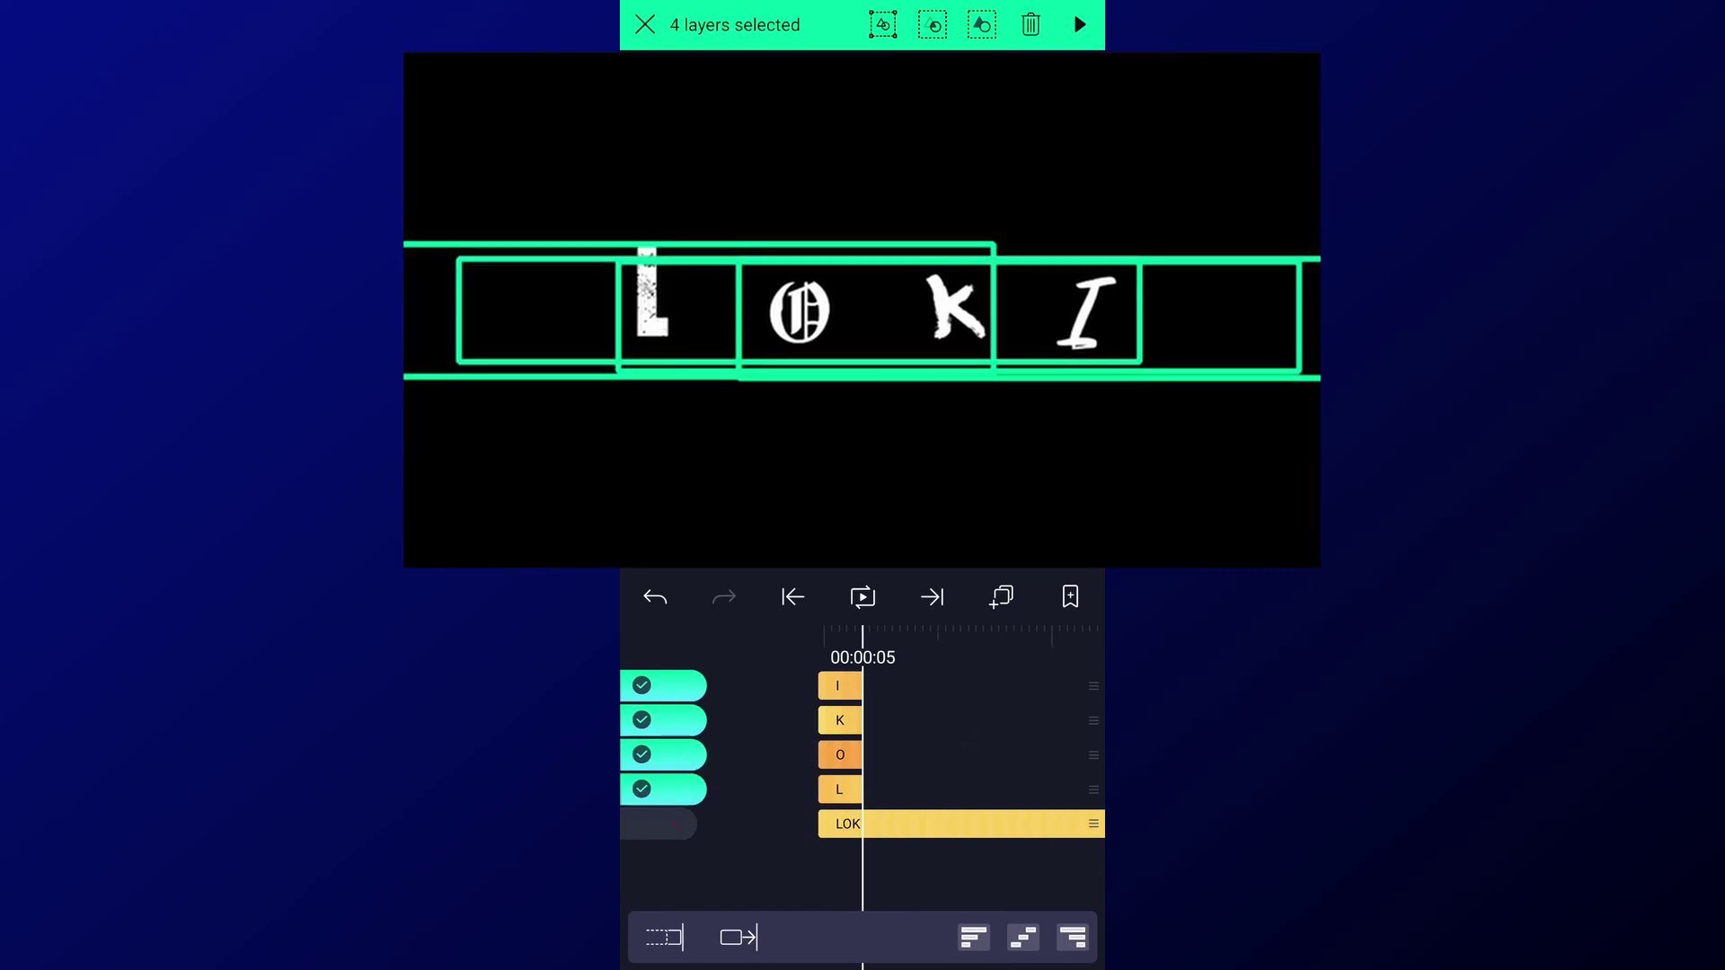
click(1002, 596)
click(982, 701)
click(1002, 597)
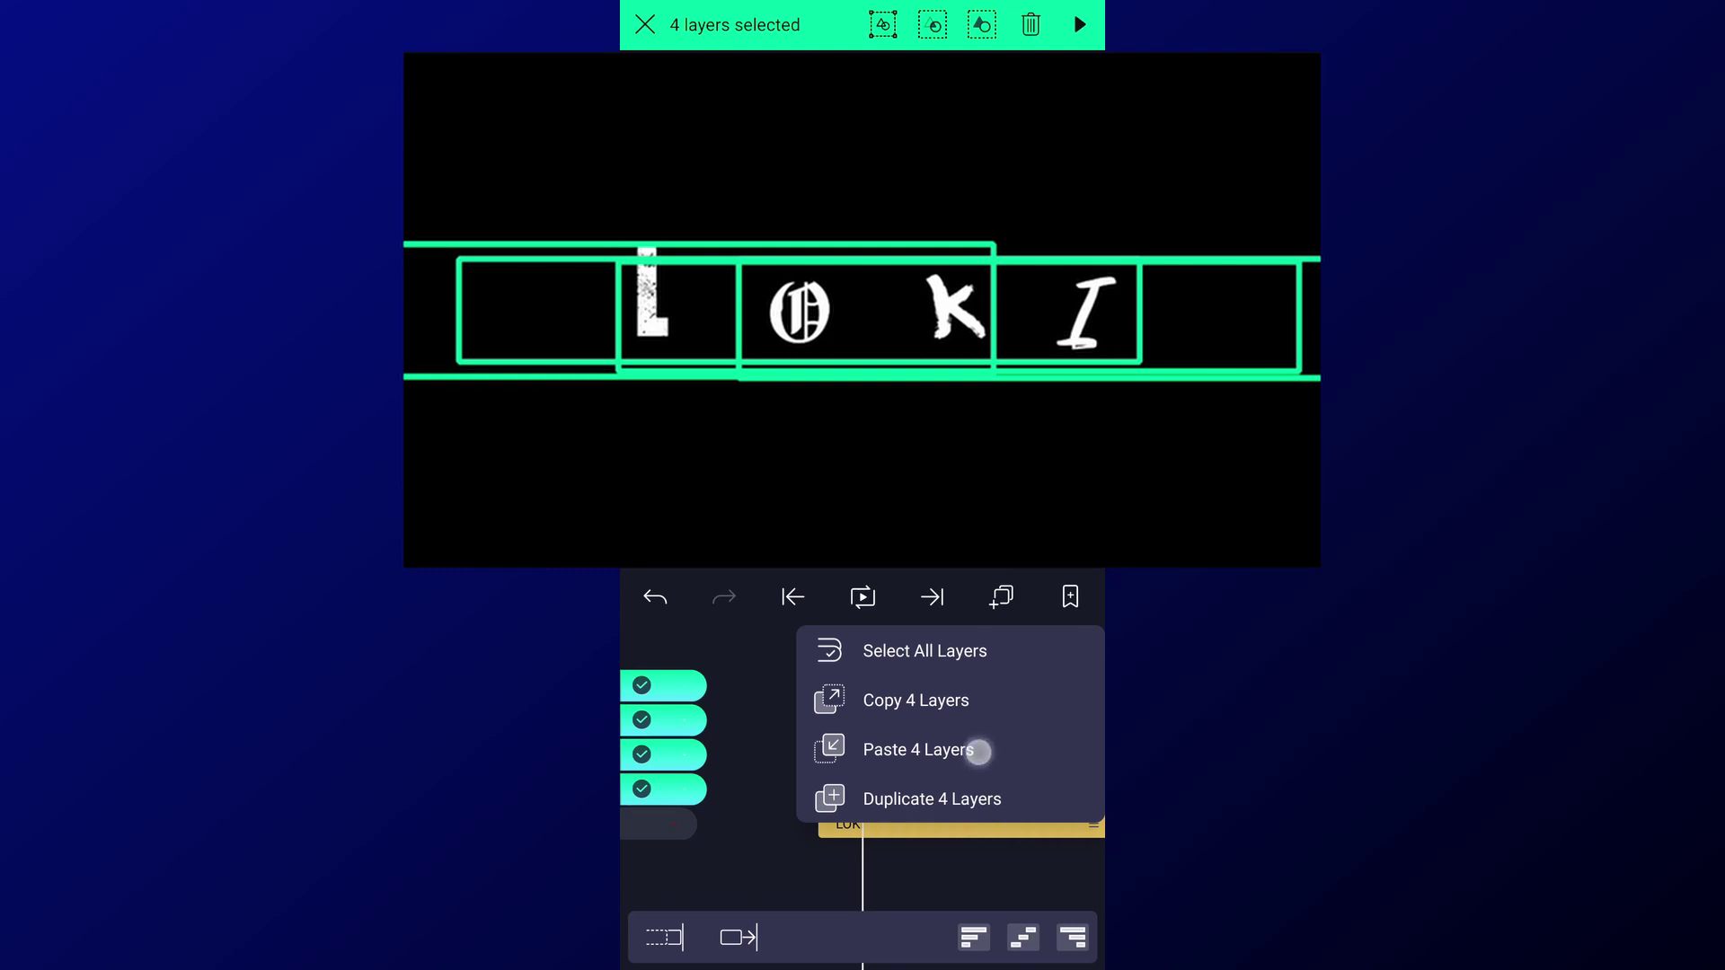
click(978, 752)
drag(685, 799, 684, 686)
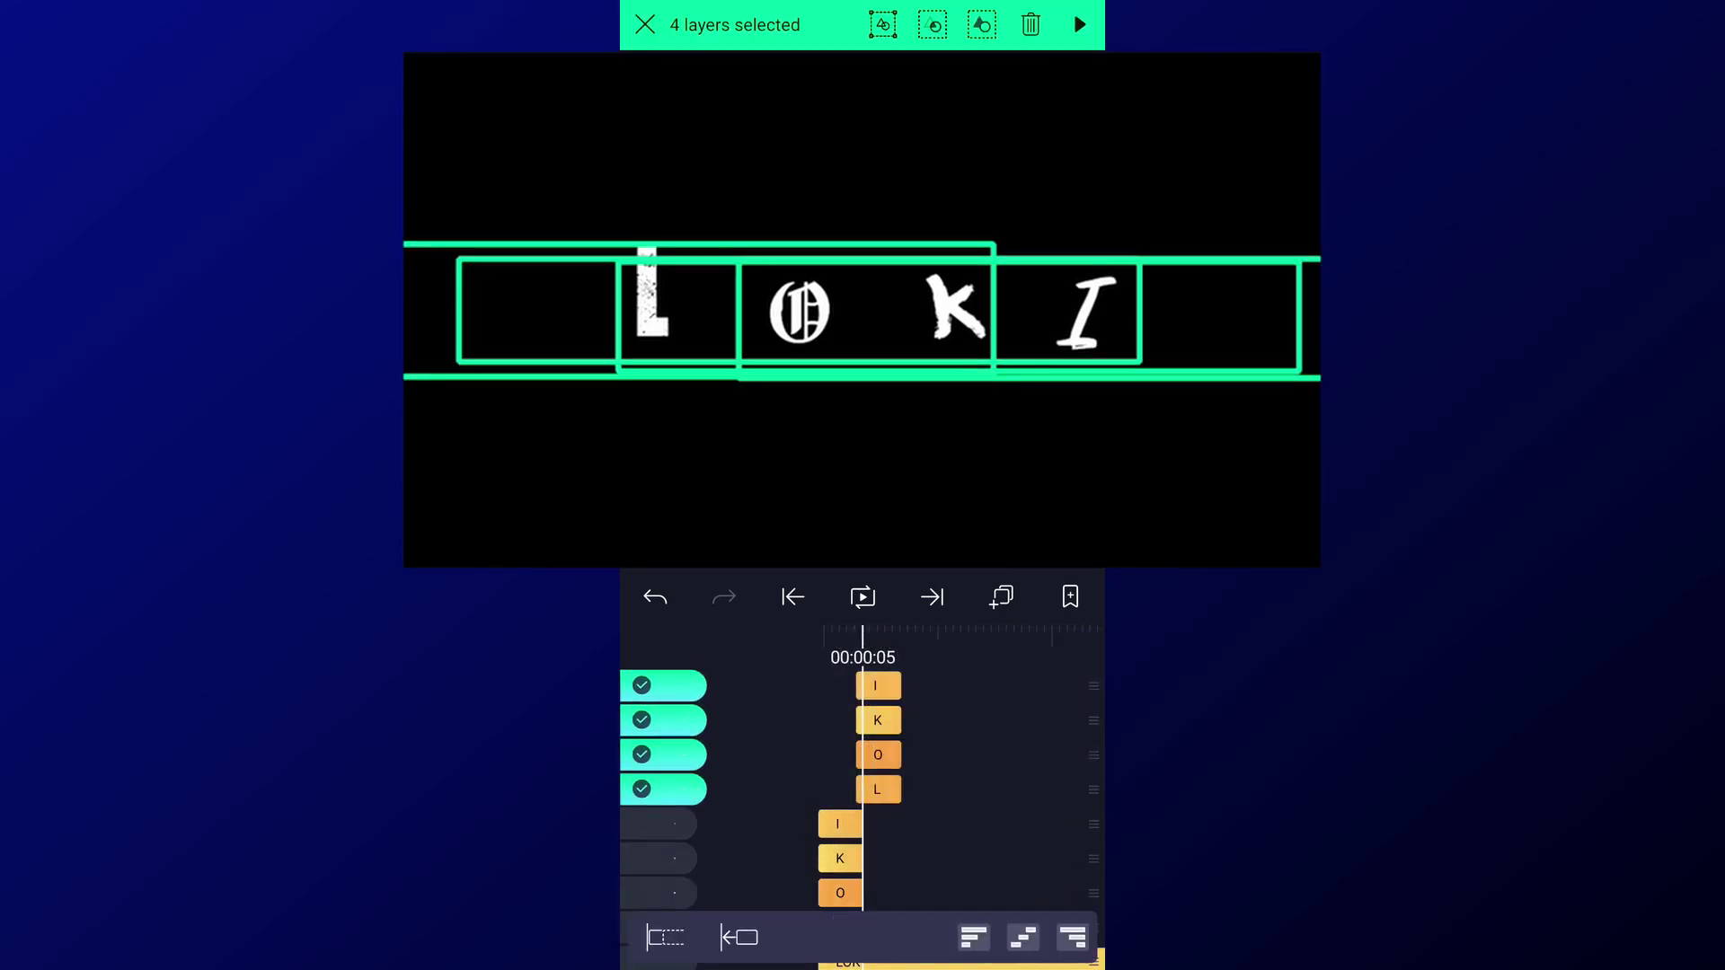
drag(897, 789, 969, 805)
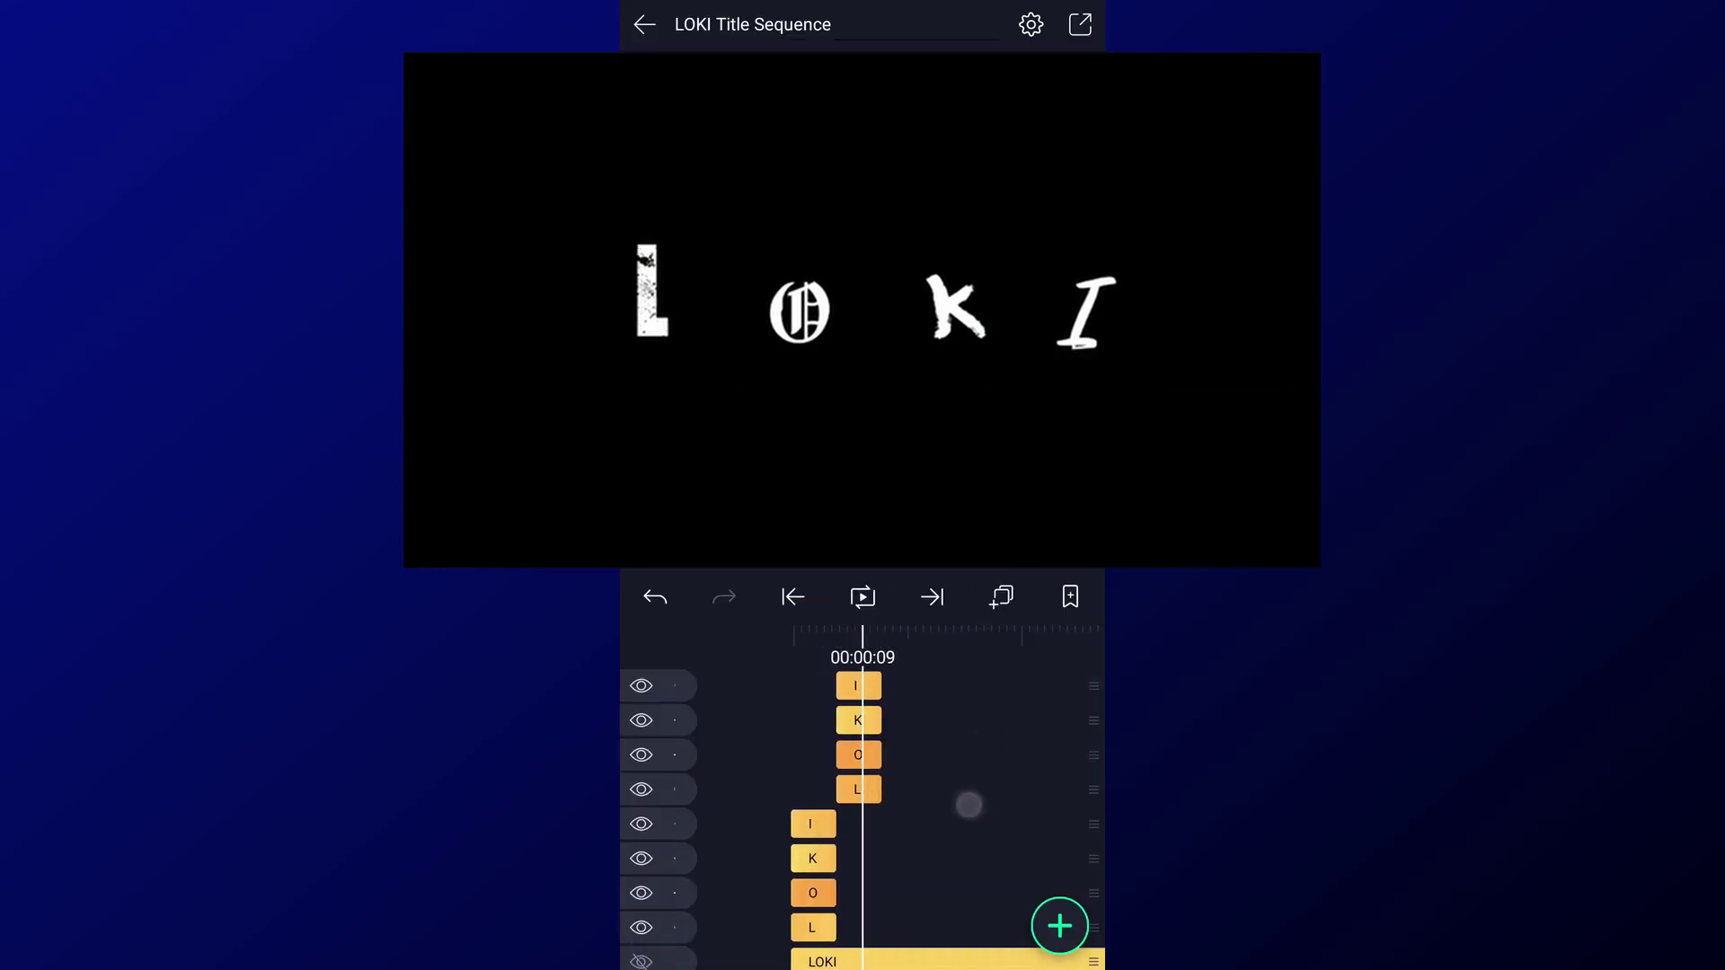
Step: Set the second L's font to Android 101
click(870, 785)
click(863, 915)
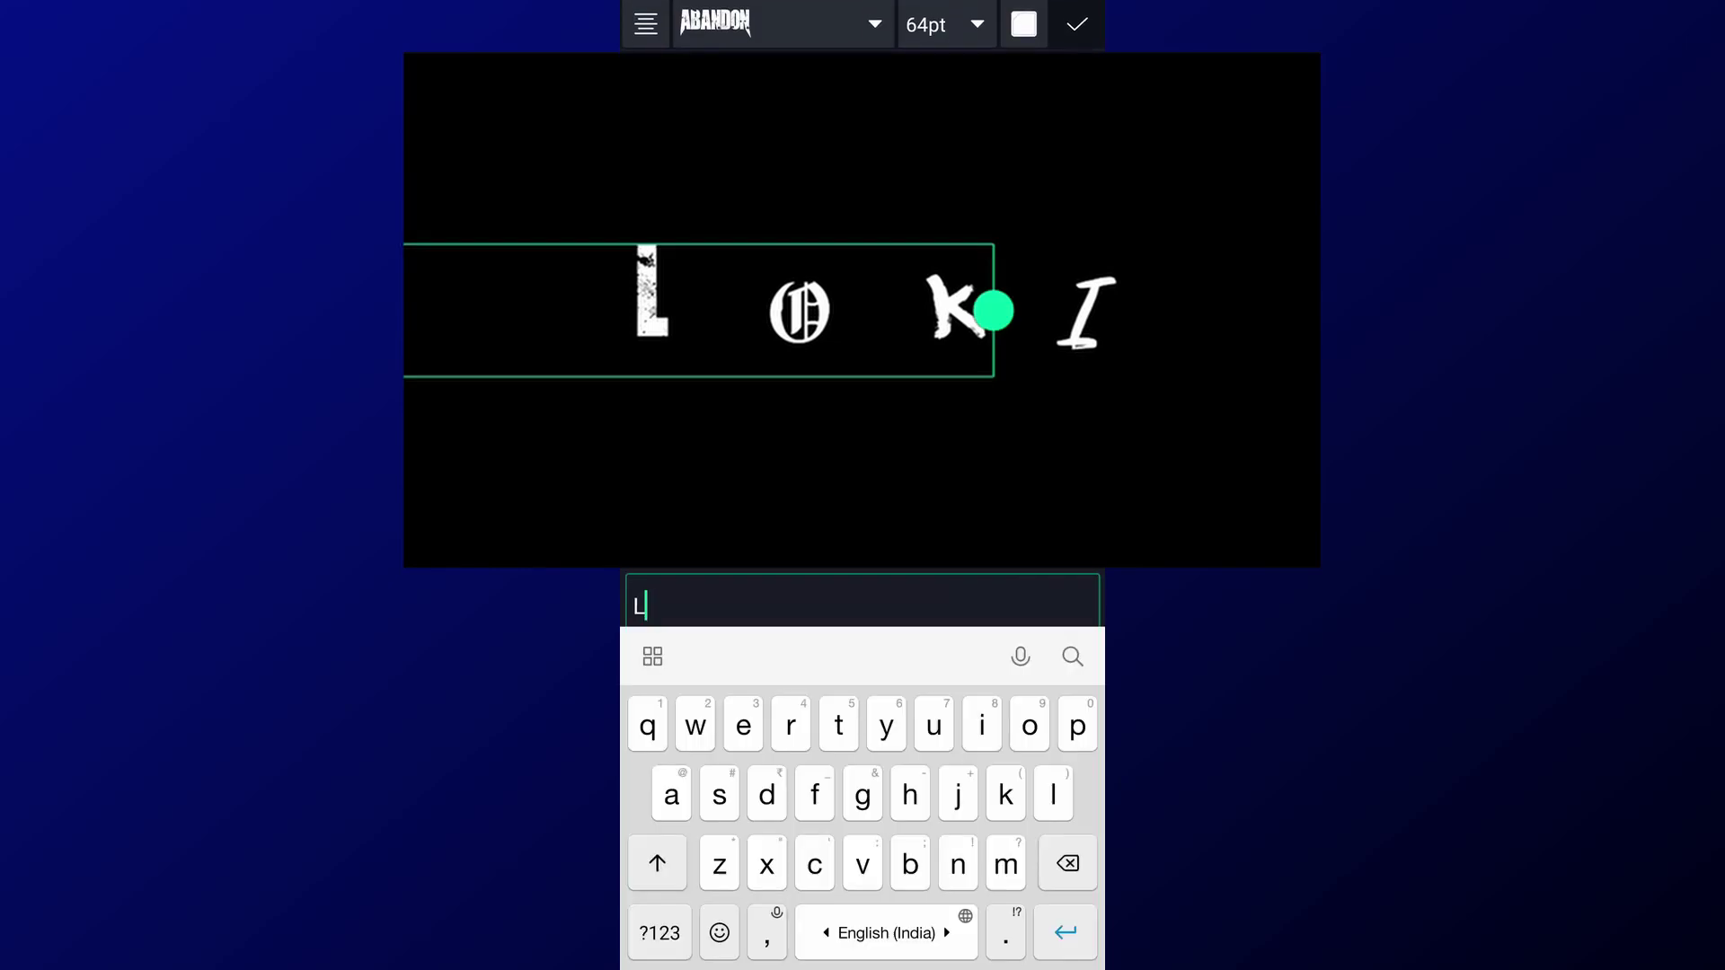
click(782, 24)
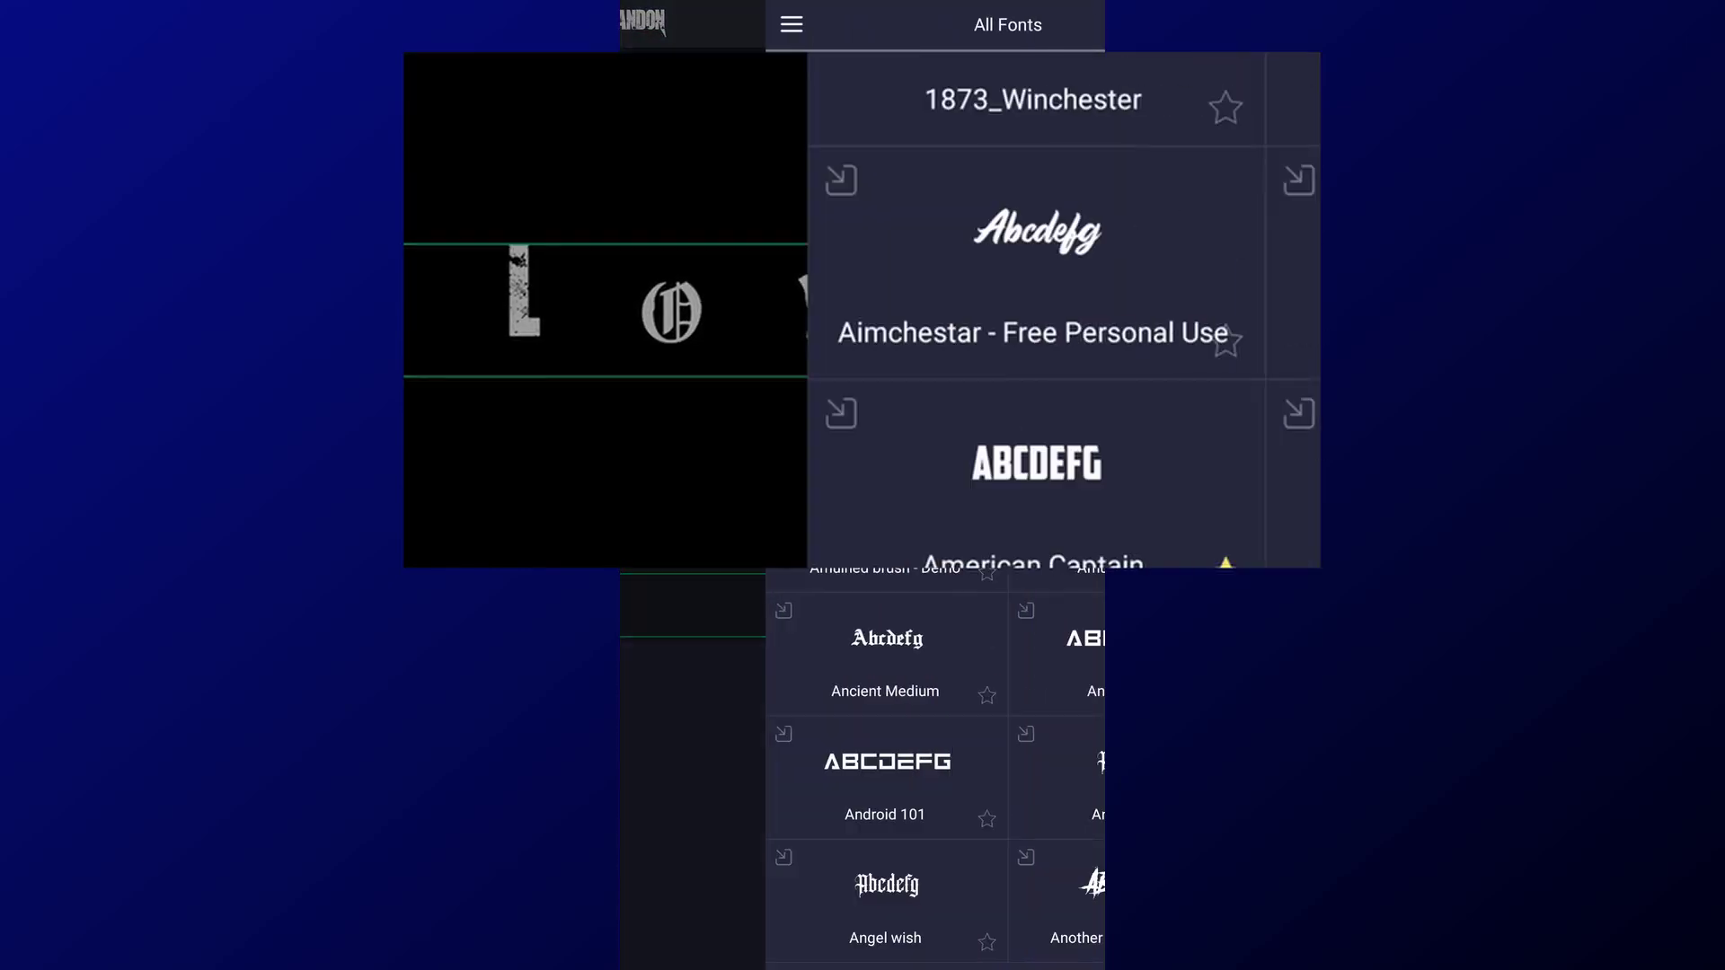
click(739, 656)
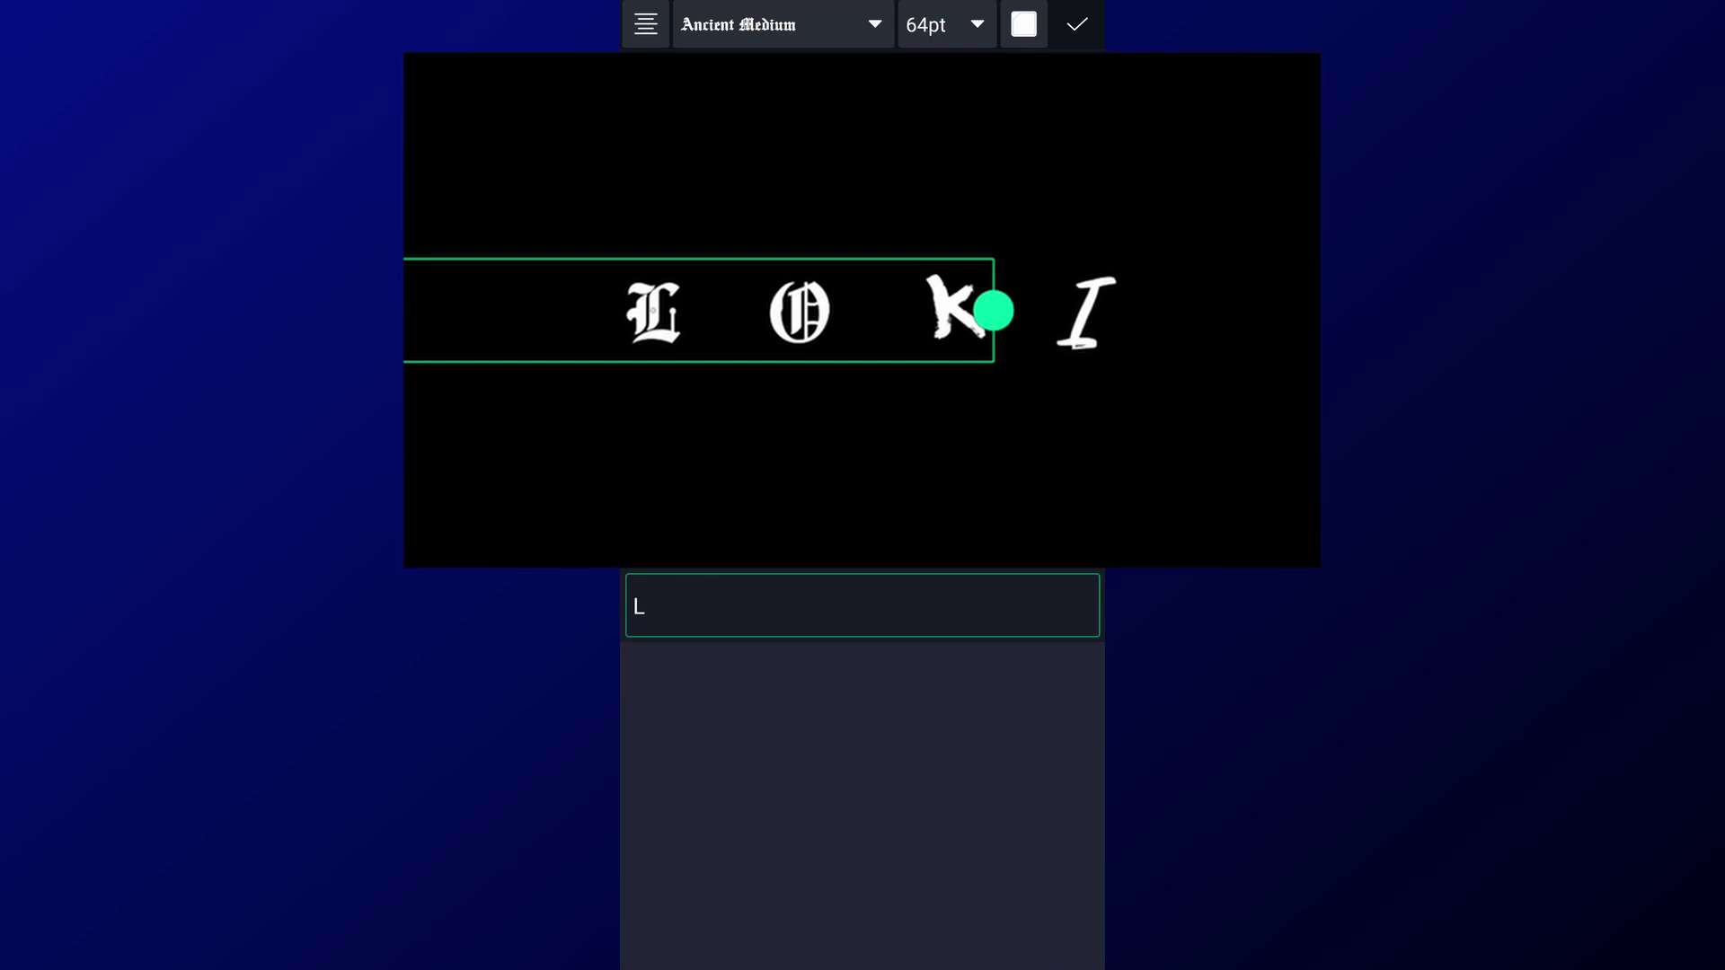
click(782, 24)
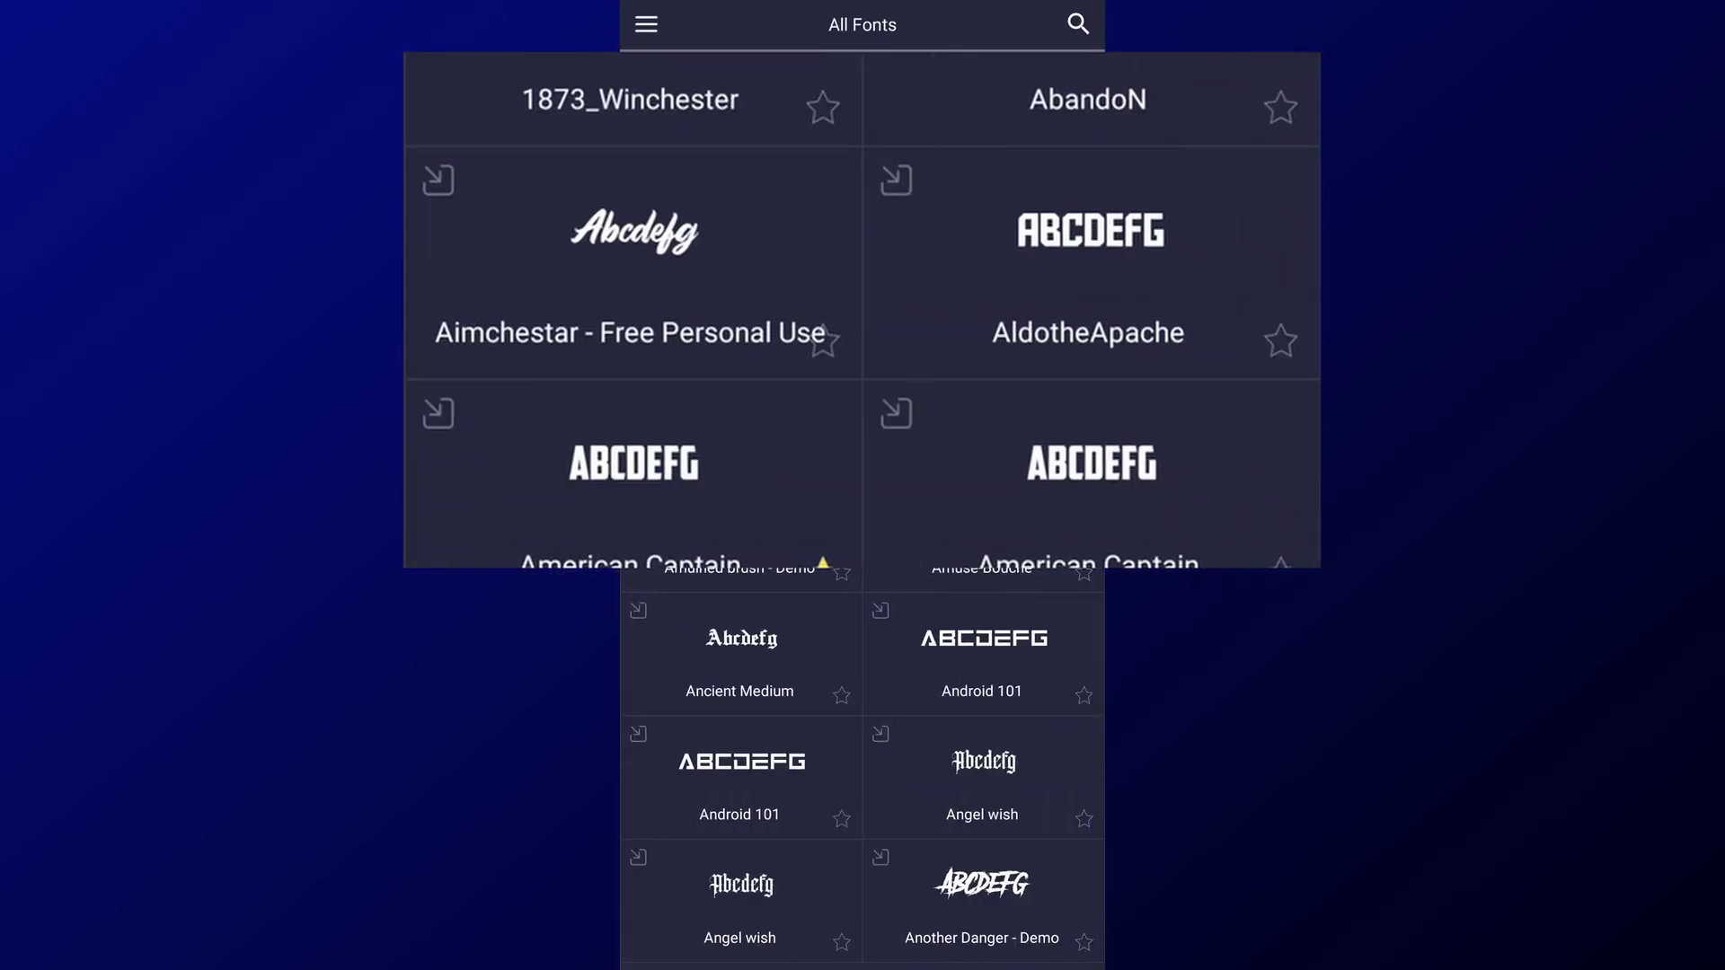
click(984, 643)
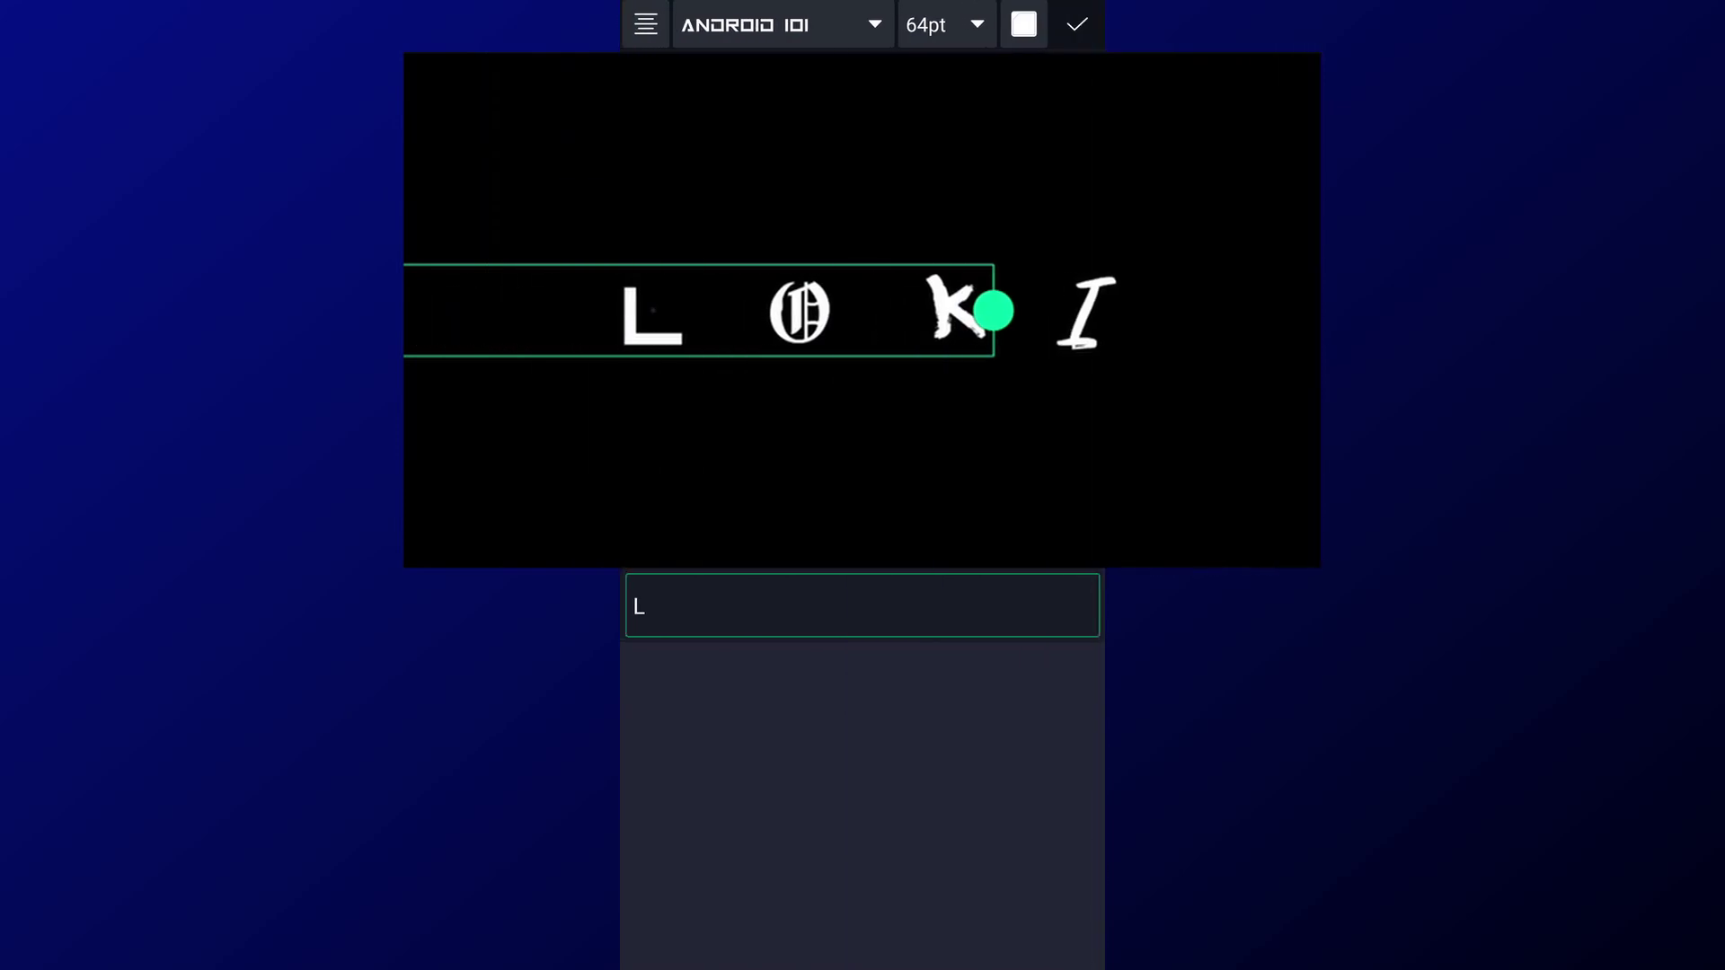
click(1078, 25)
click(645, 24)
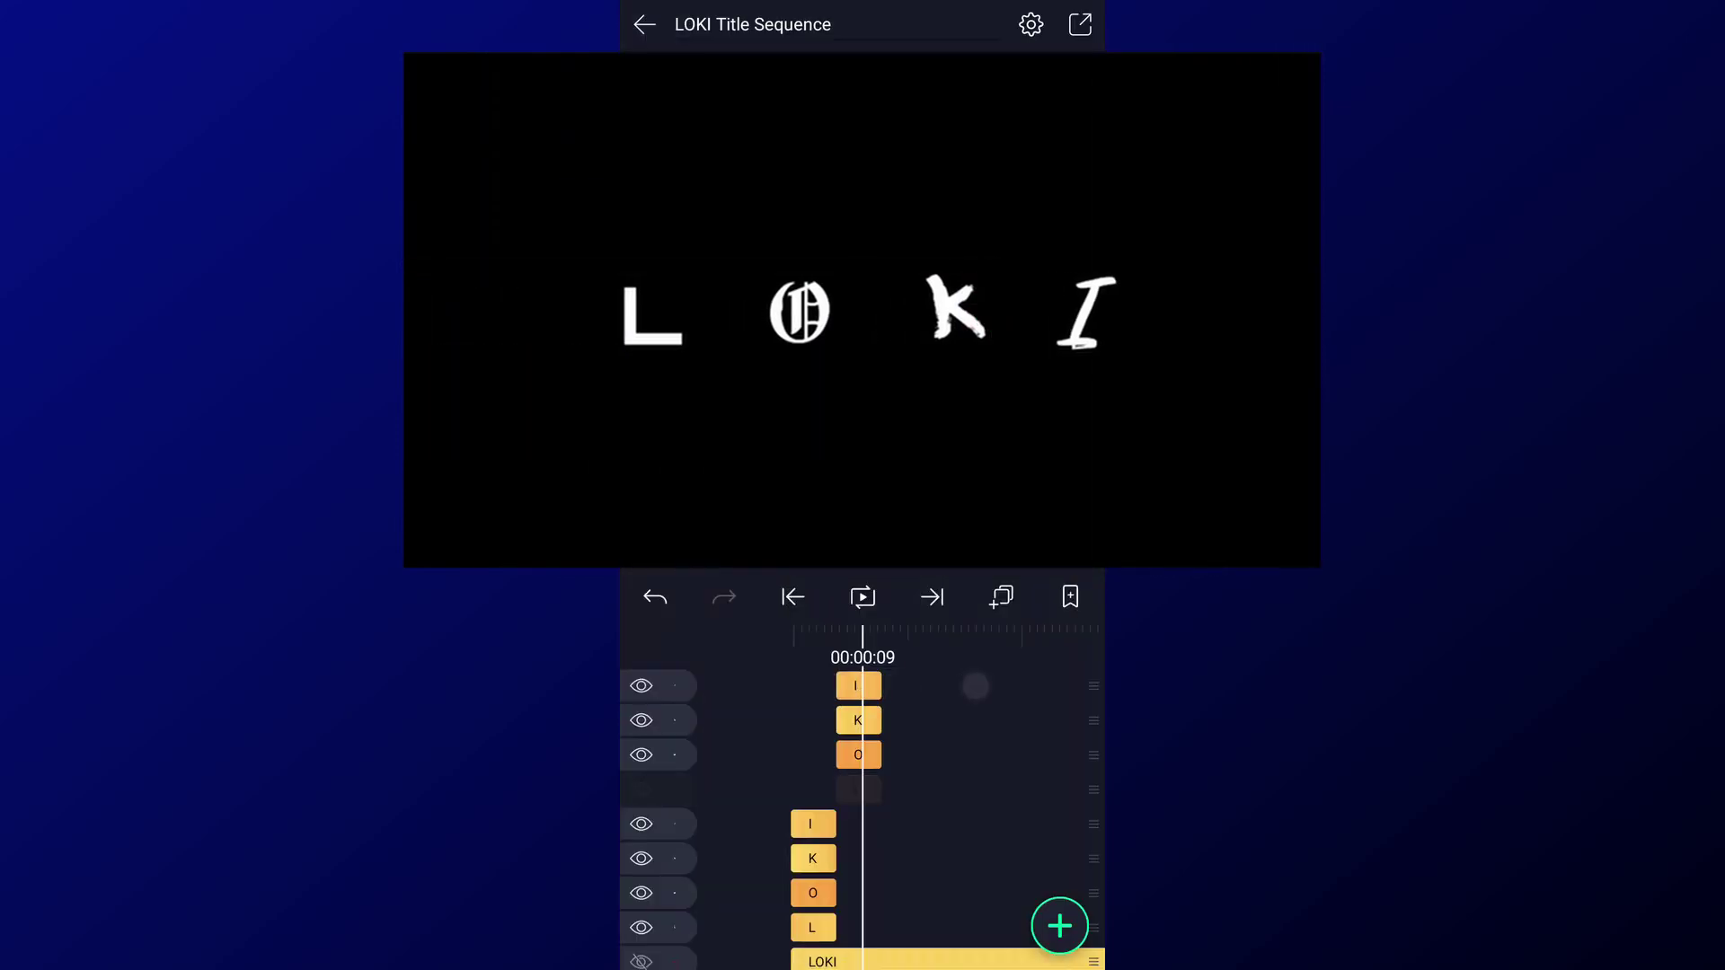
Step: Set the second O's font to BigDreams-PersonalUse
click(858, 755)
click(862, 912)
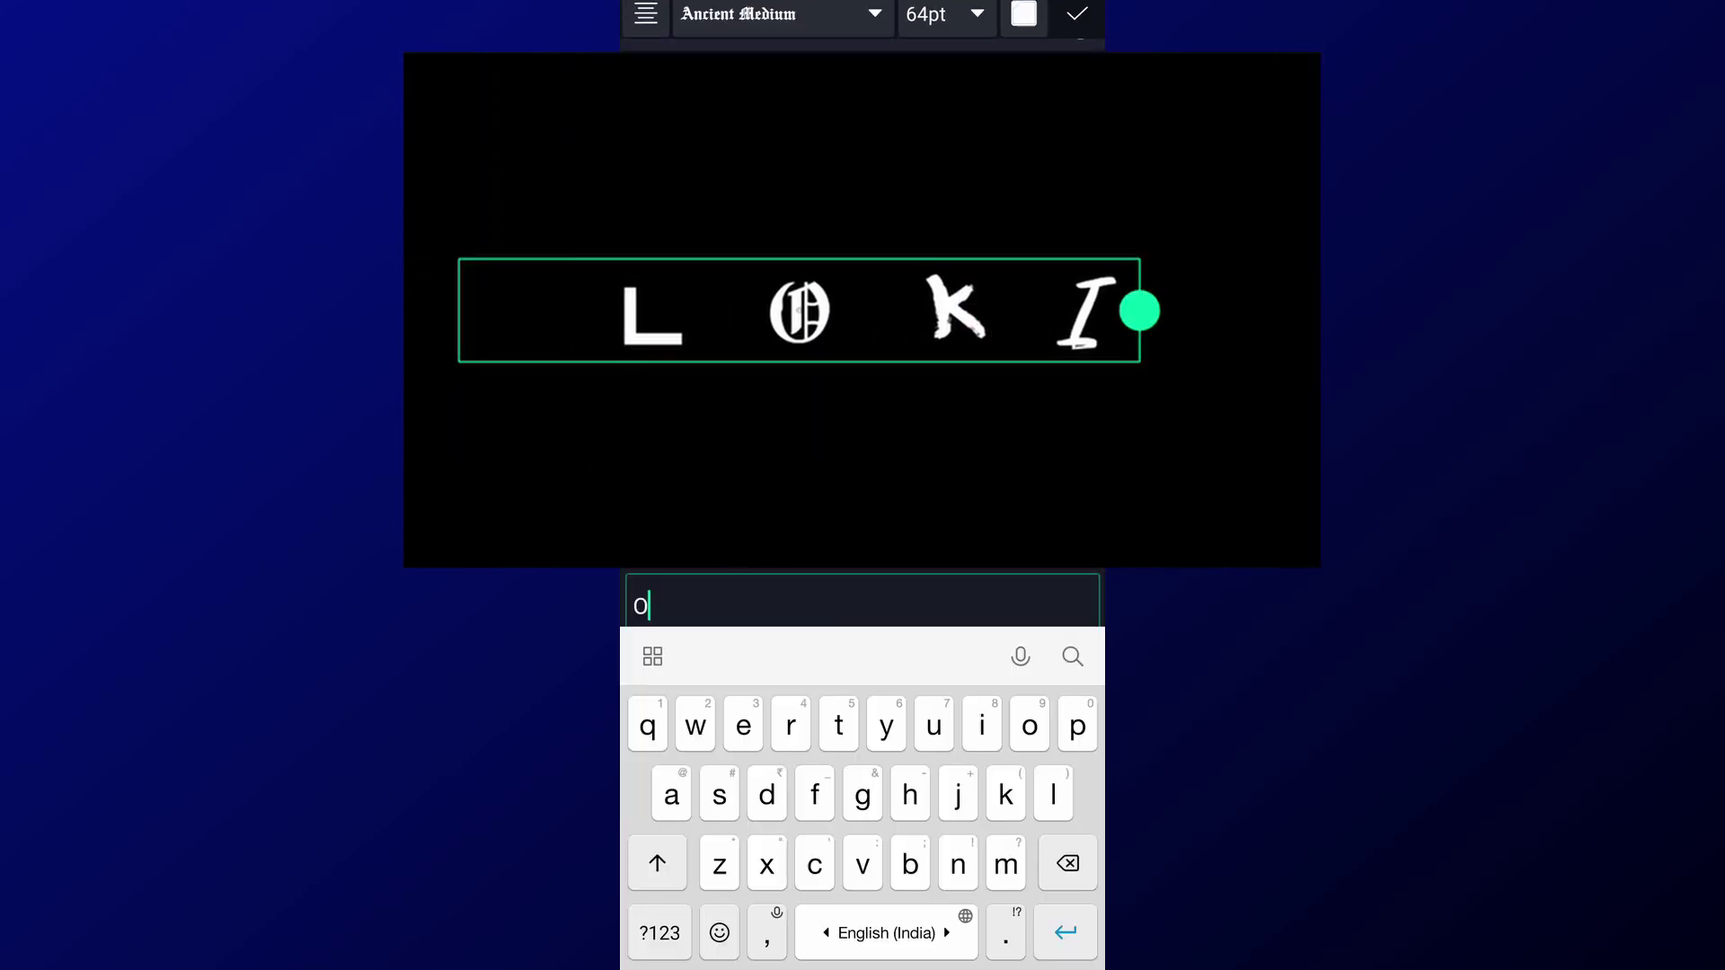
click(782, 27)
scroll(897, 607, down, 3)
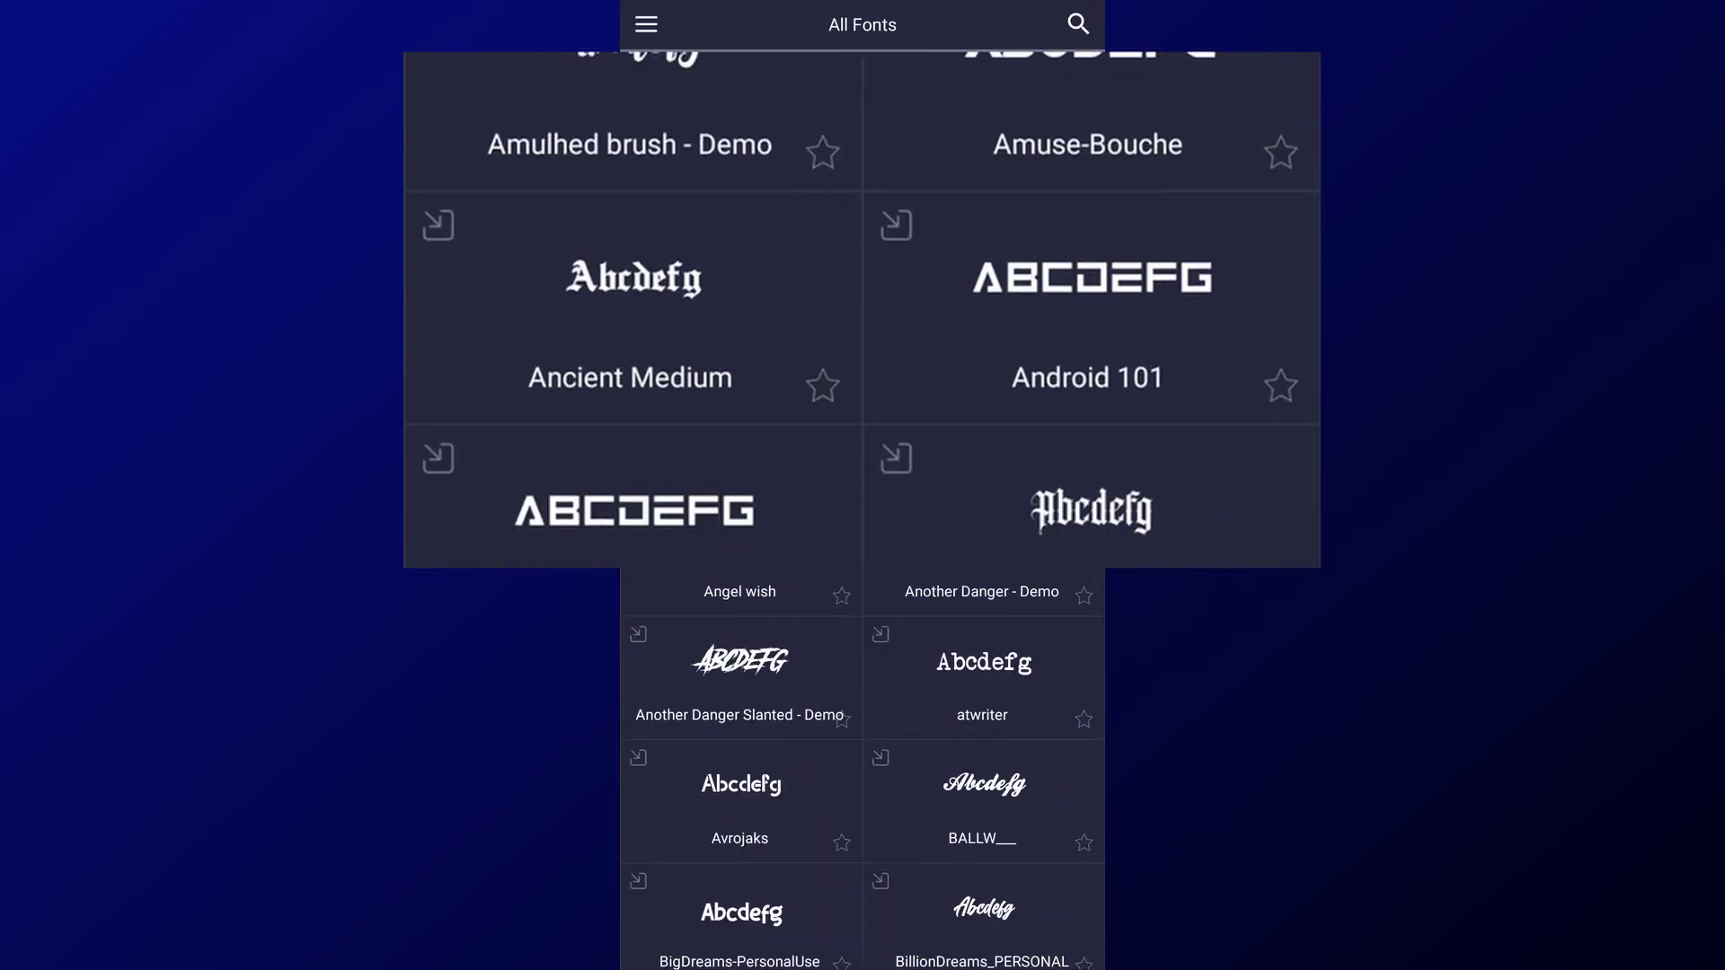
click(740, 800)
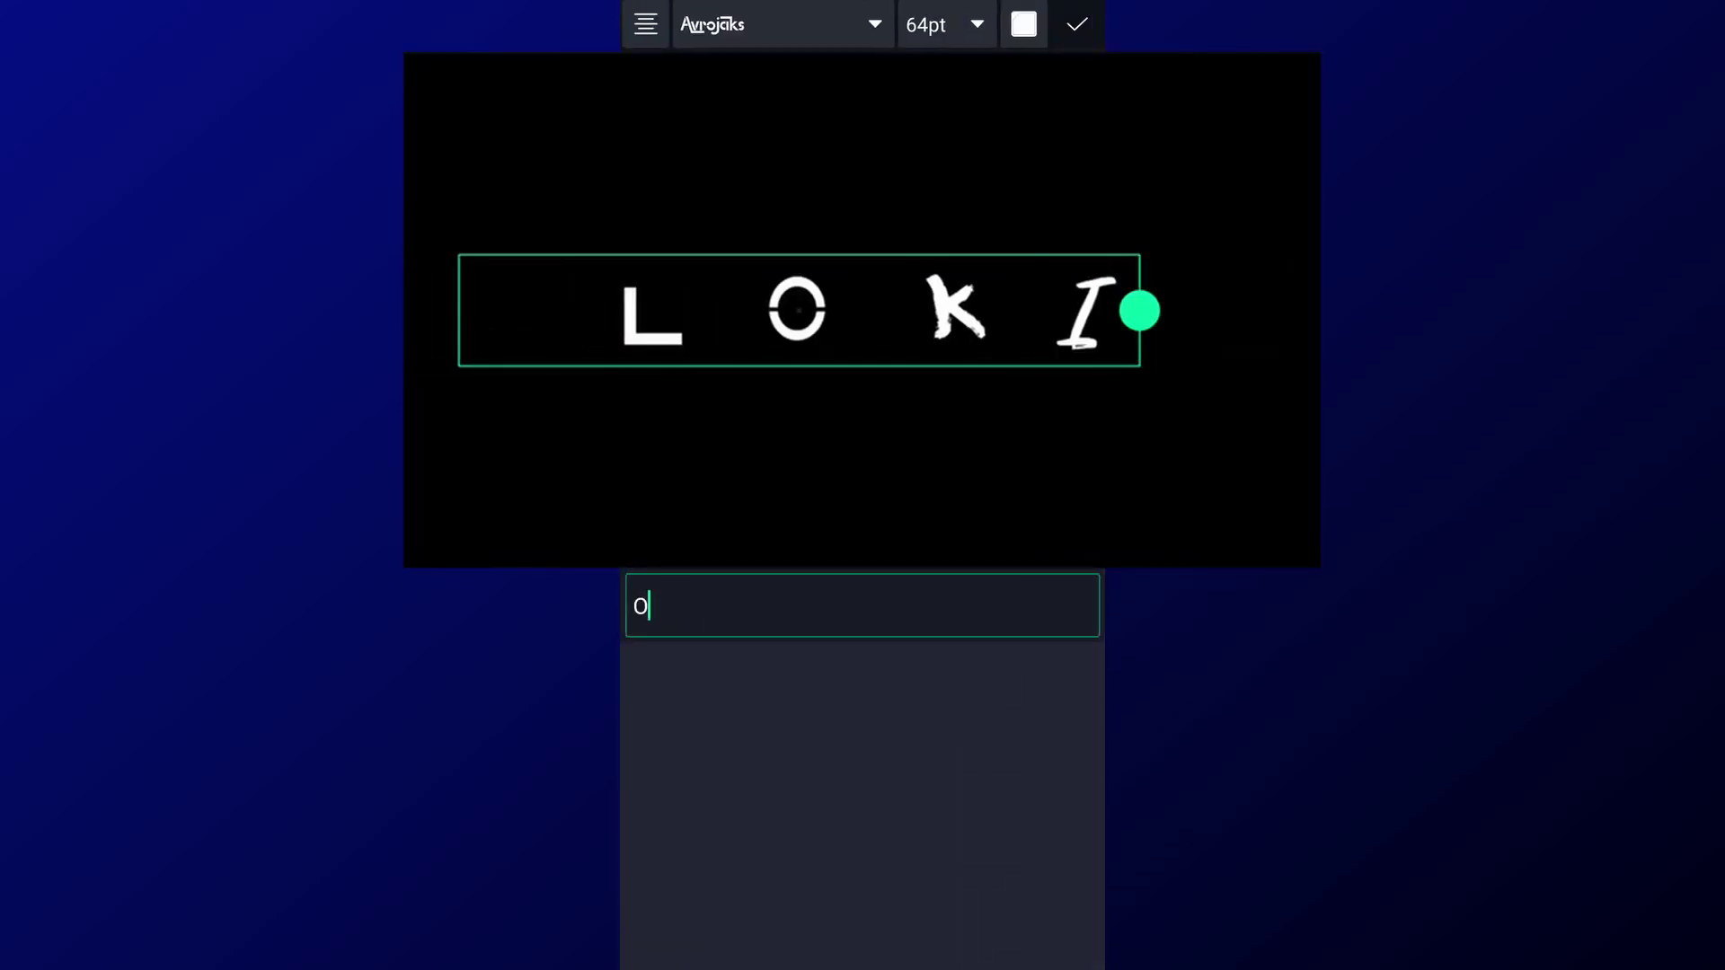
click(782, 25)
click(731, 764)
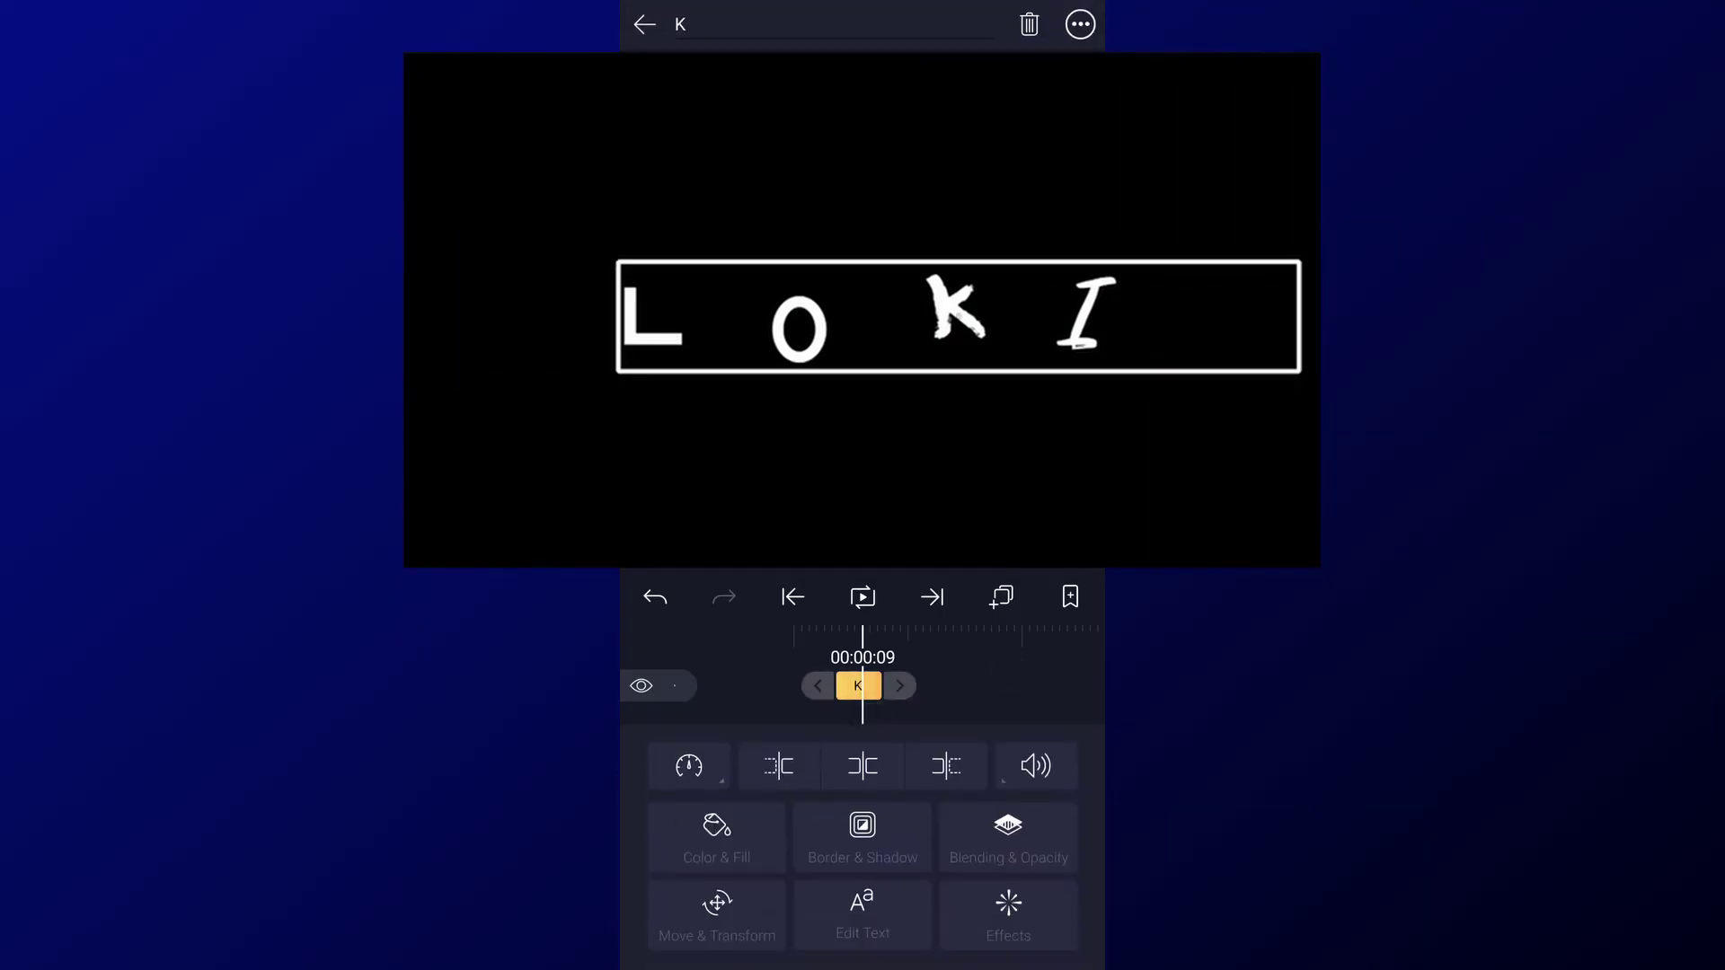
Step: Set the second K's font to Chunkfive
click(863, 916)
click(647, 27)
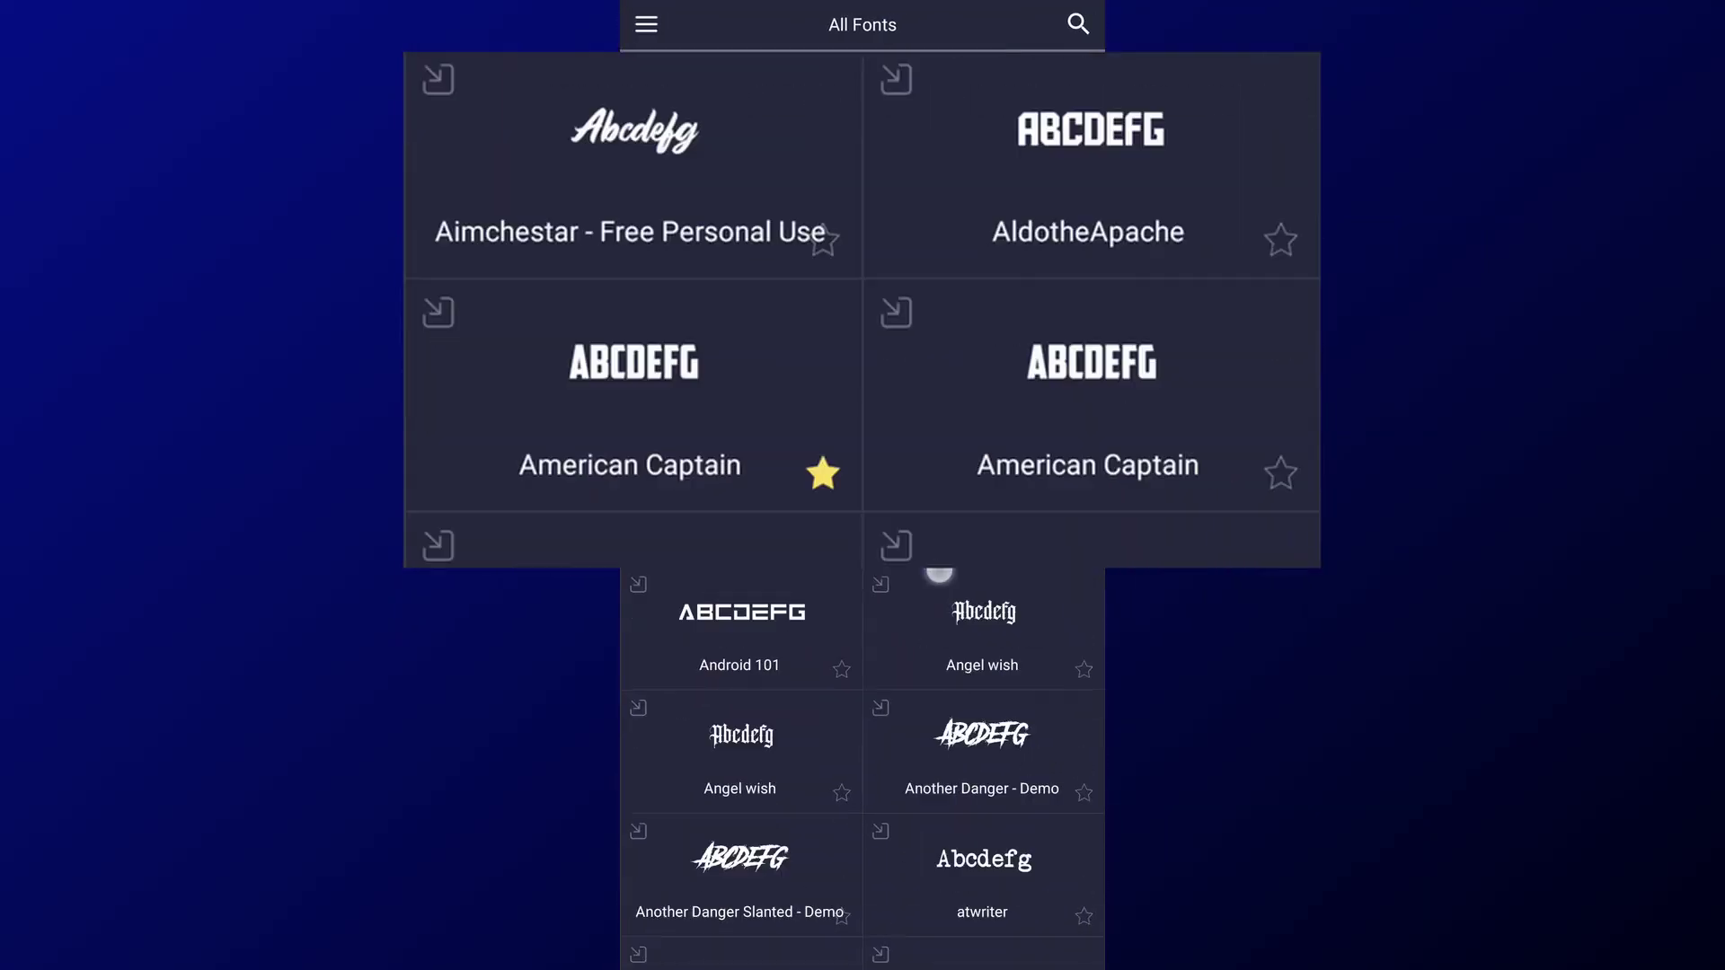
scroll(938, 572, down, 10)
click(739, 791)
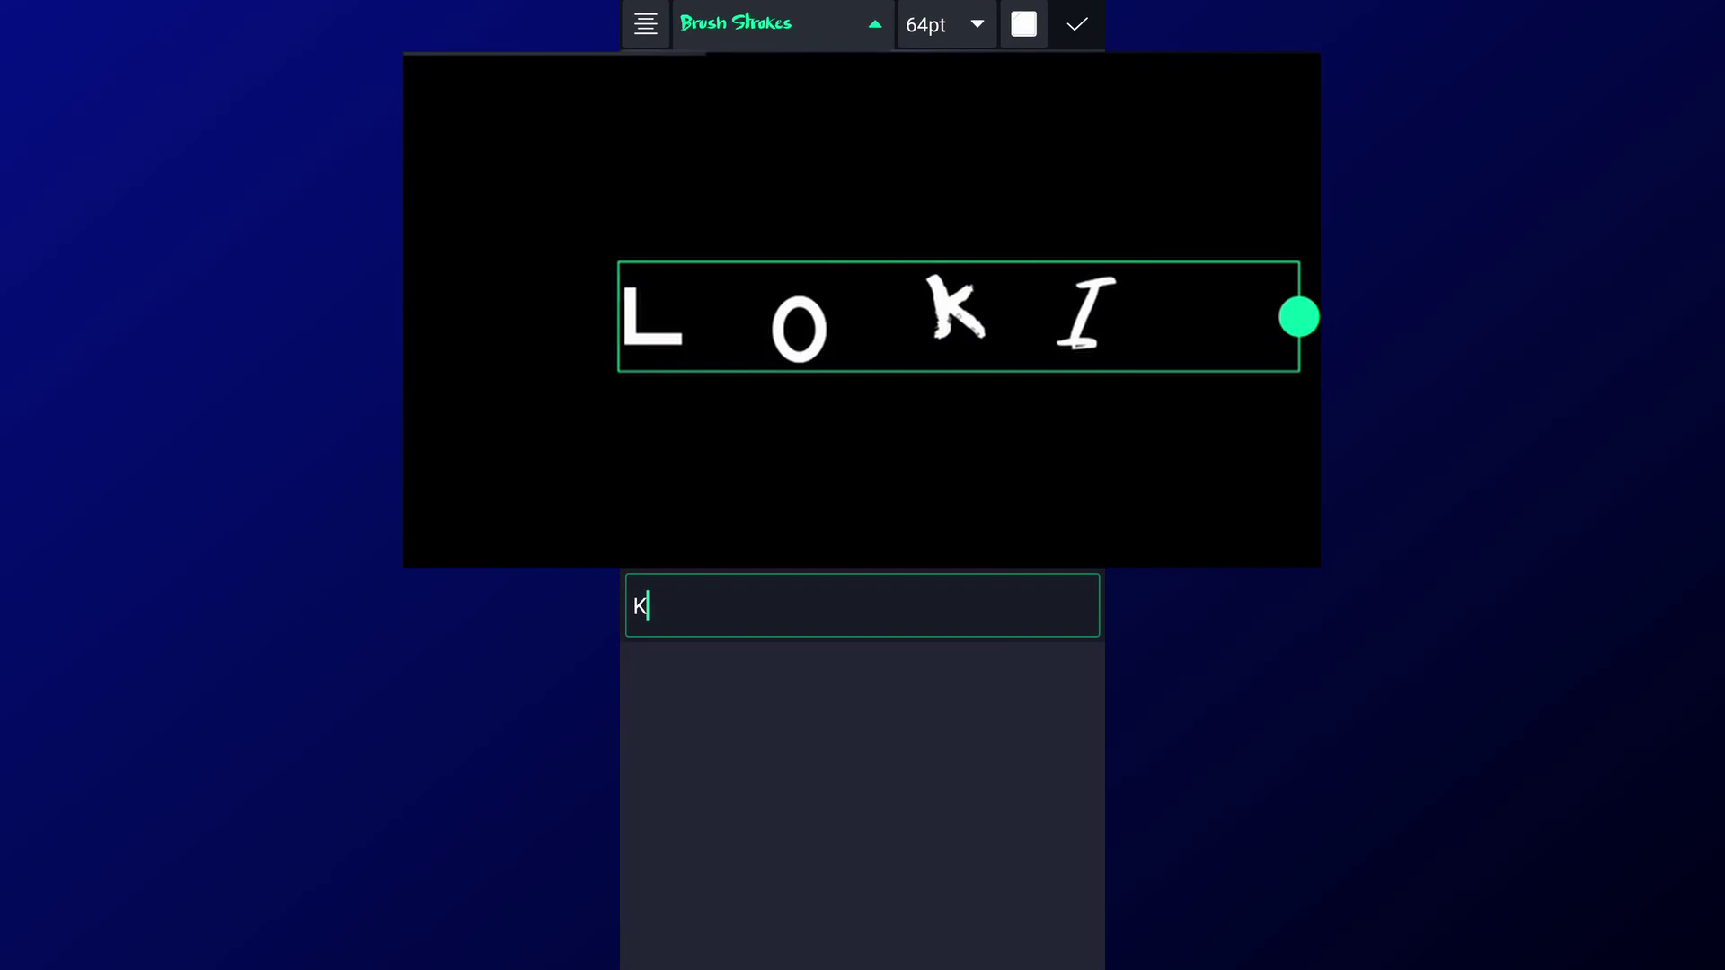
click(755, 22)
scroll(913, 713, down, 10)
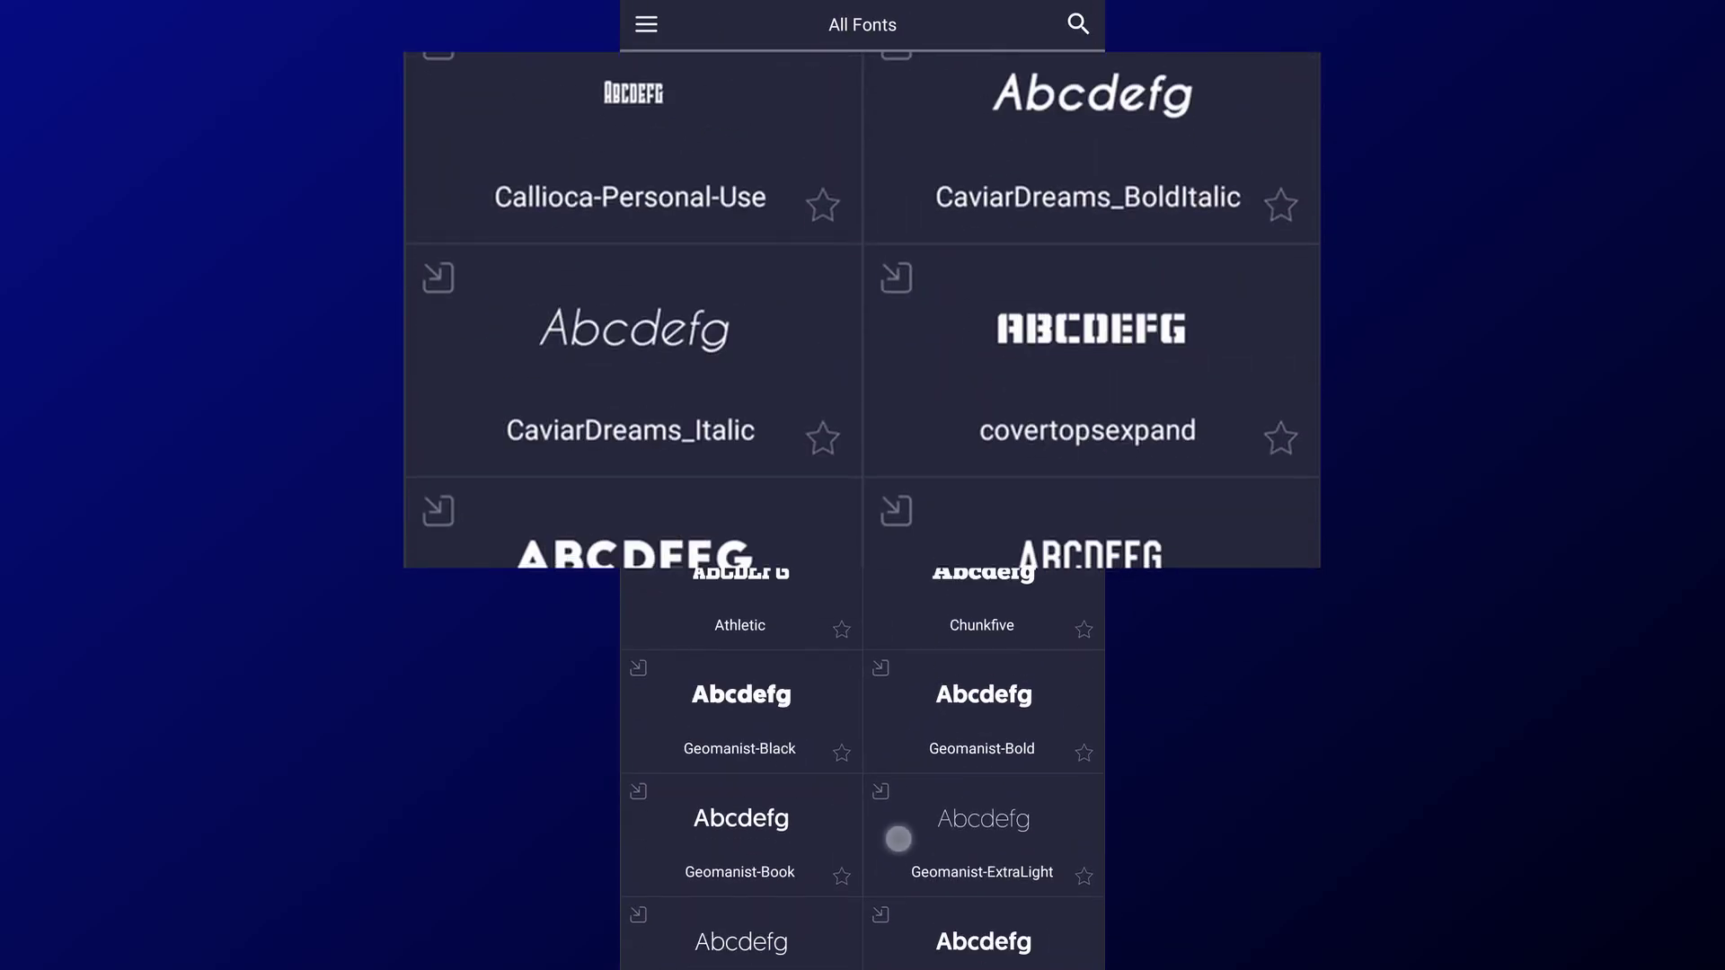
click(982, 593)
click(1079, 25)
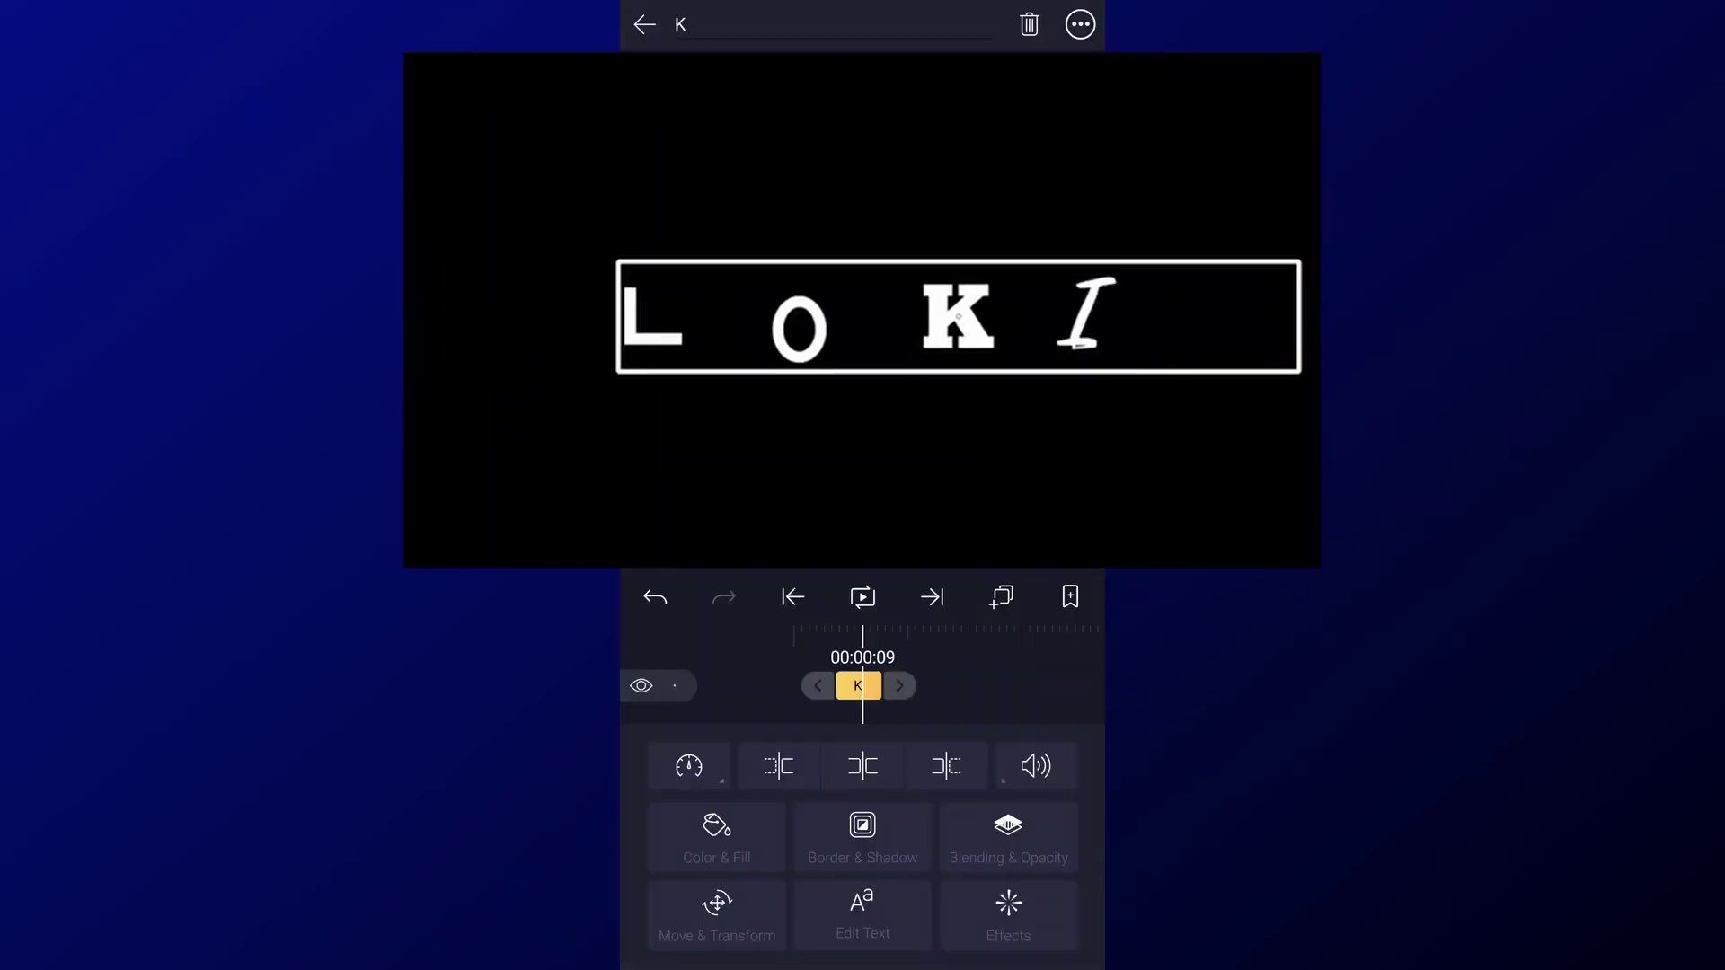
Step: Give the second I the SABLON_UP_OUTLINE_ALT outline font
click(1086, 315)
click(862, 917)
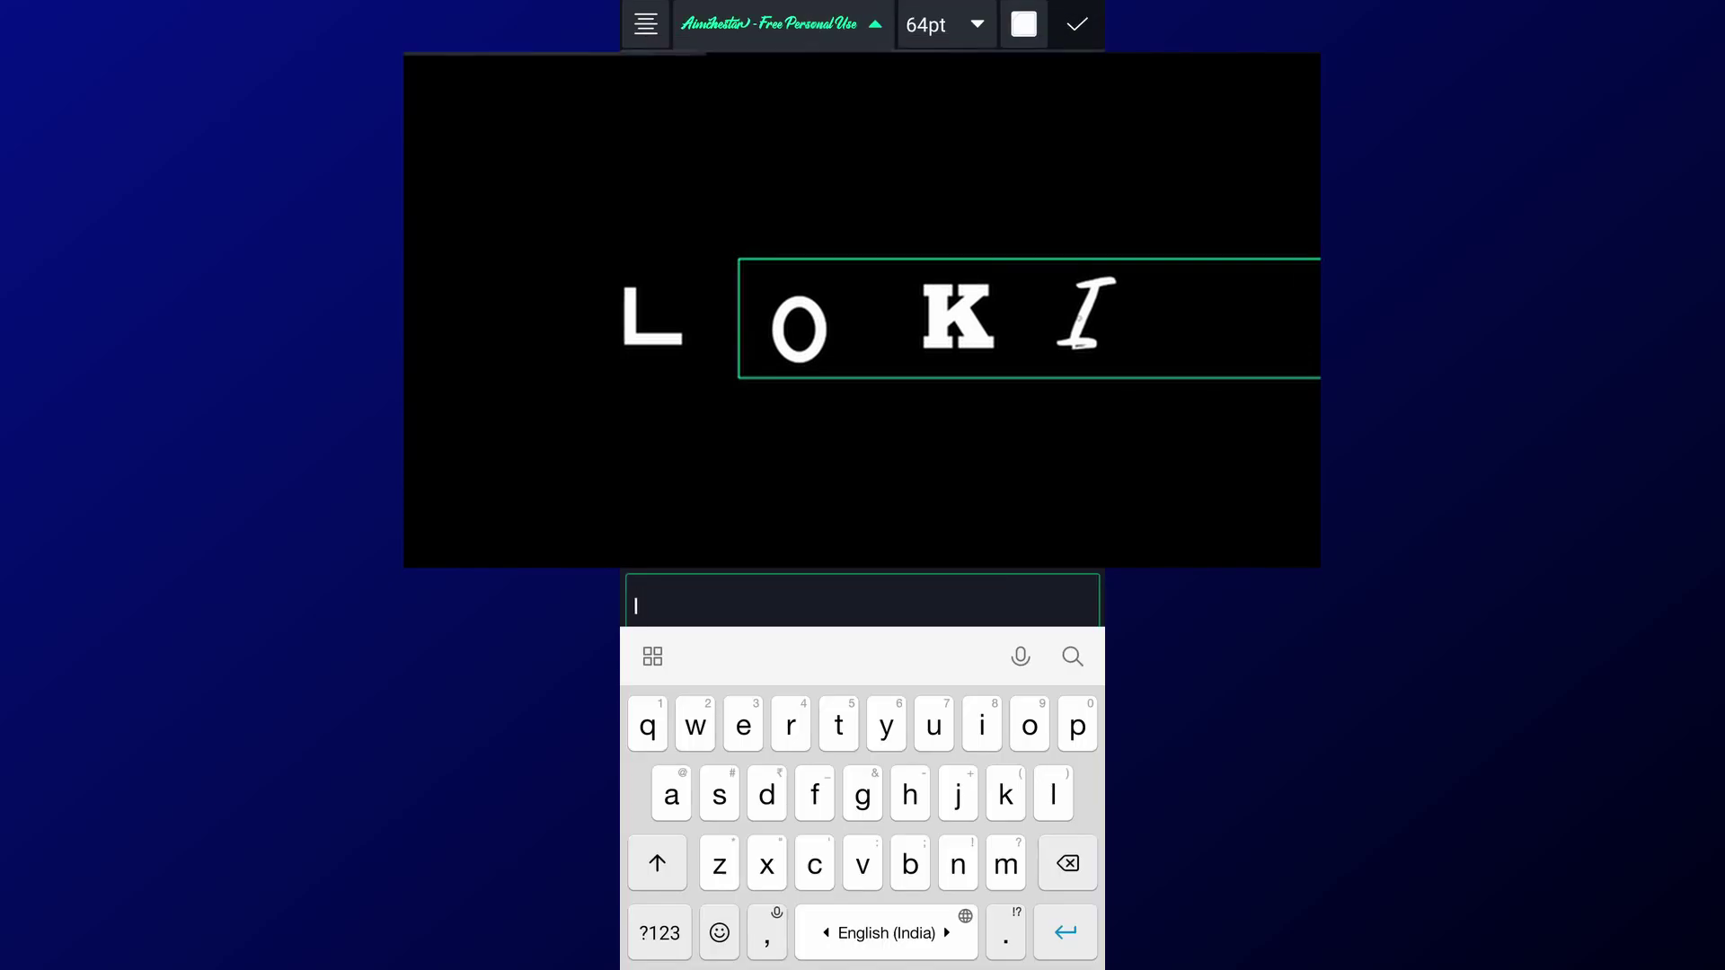
click(768, 22)
scroll(916, 762, down, 5)
scroll(917, 719, down, 5)
scroll(921, 620, down, 5)
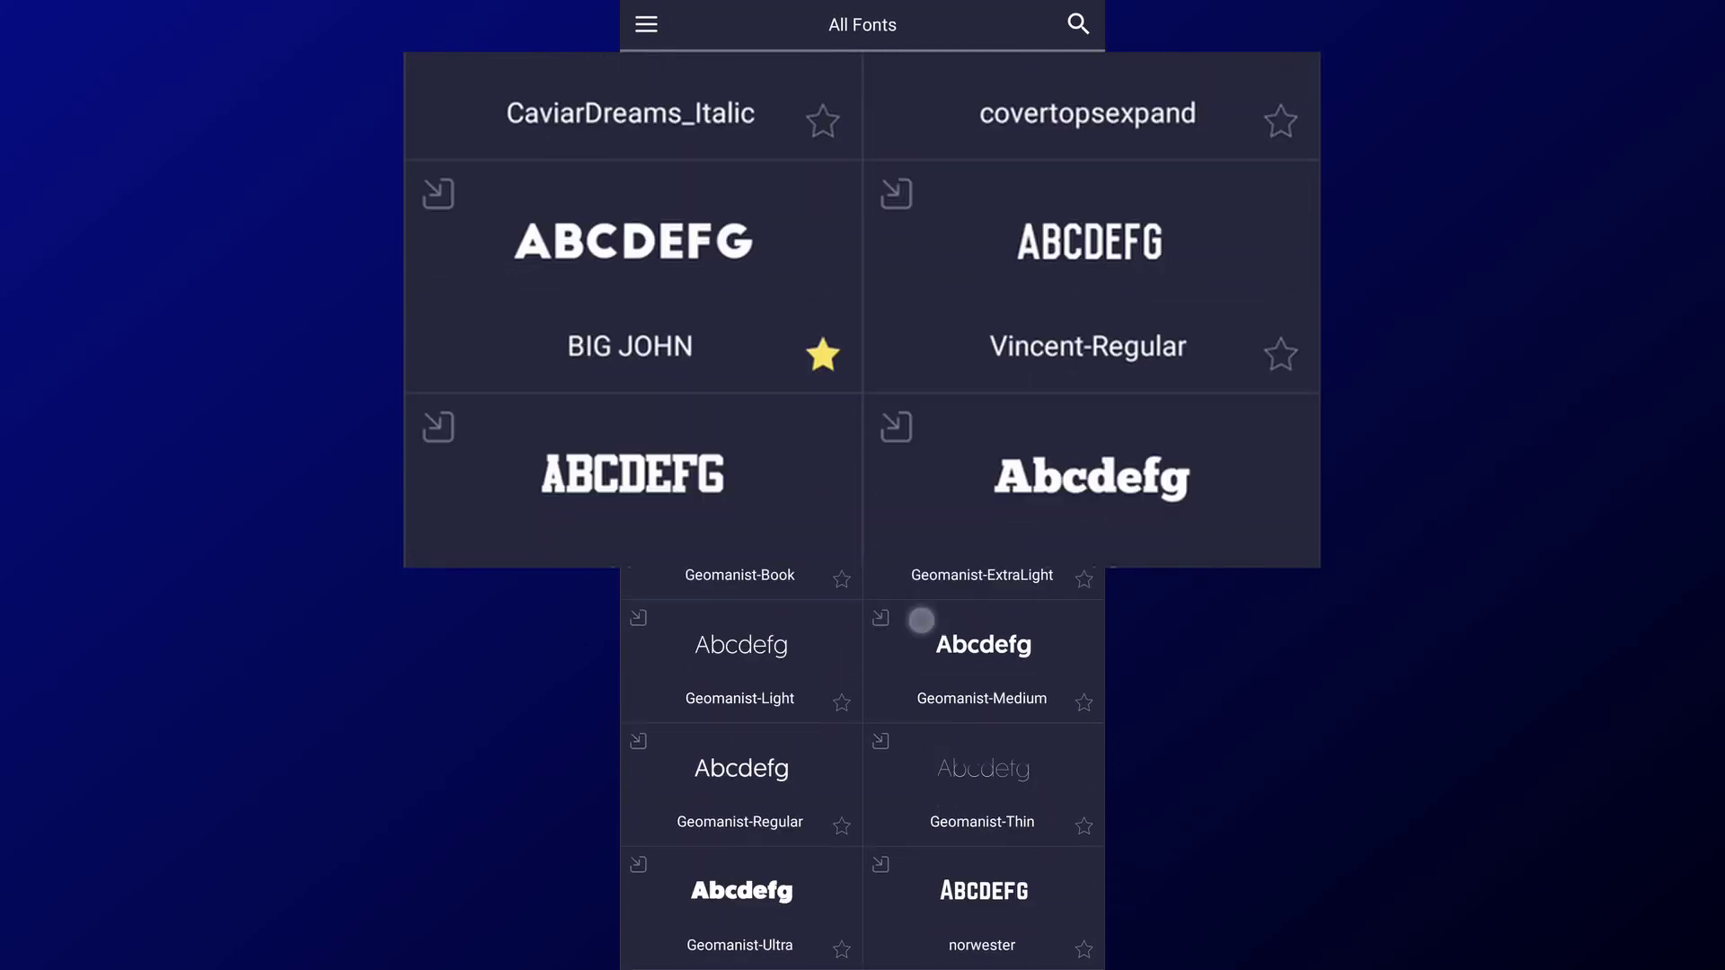
scroll(921, 620, down, 5)
click(983, 629)
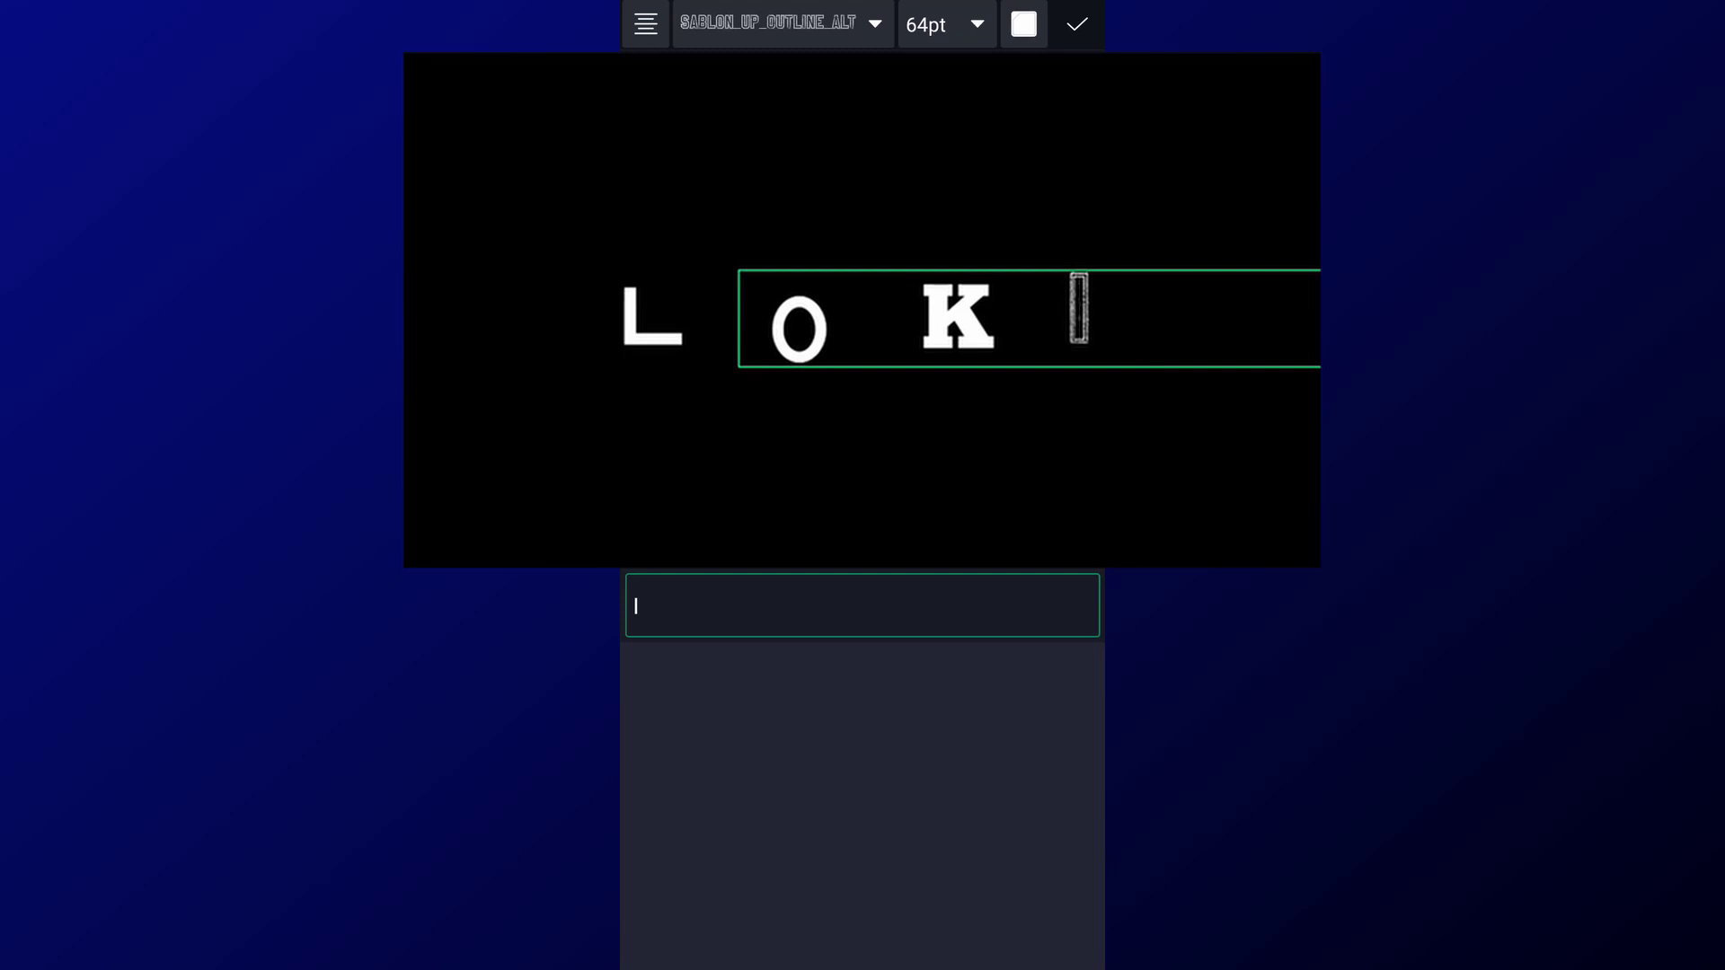
click(1077, 24)
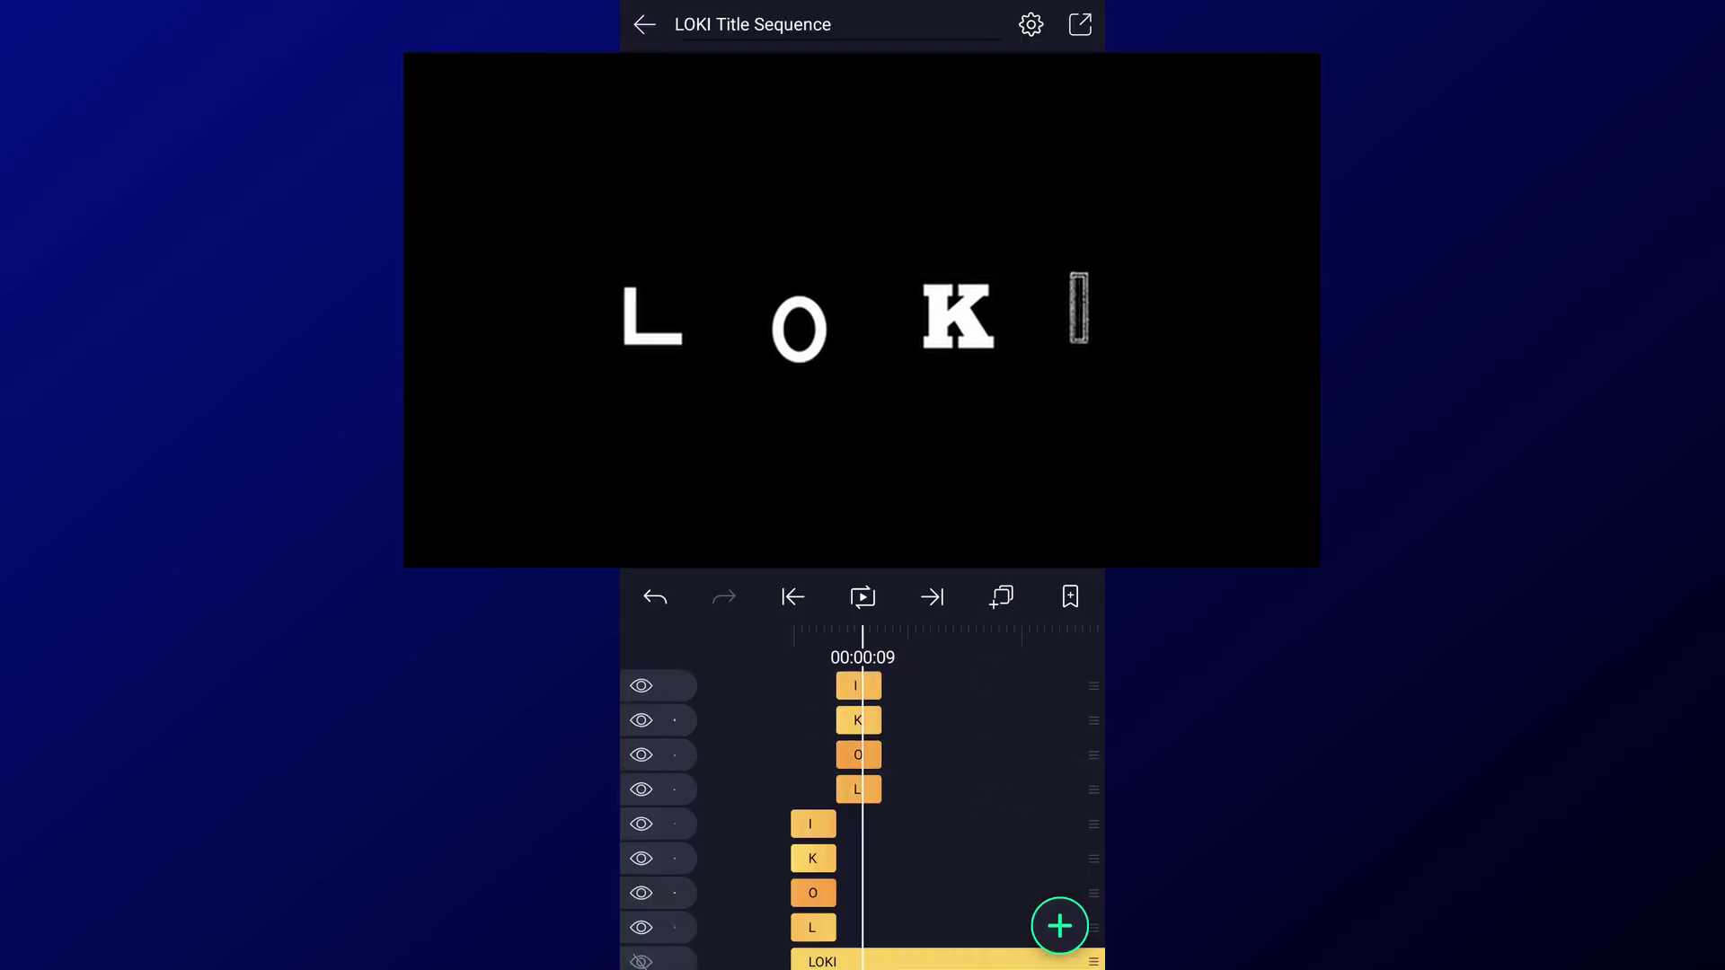
Step: Paste the four letter layers at 00:00:11 and drag the new clips later in time
drag(983, 787, 984, 791)
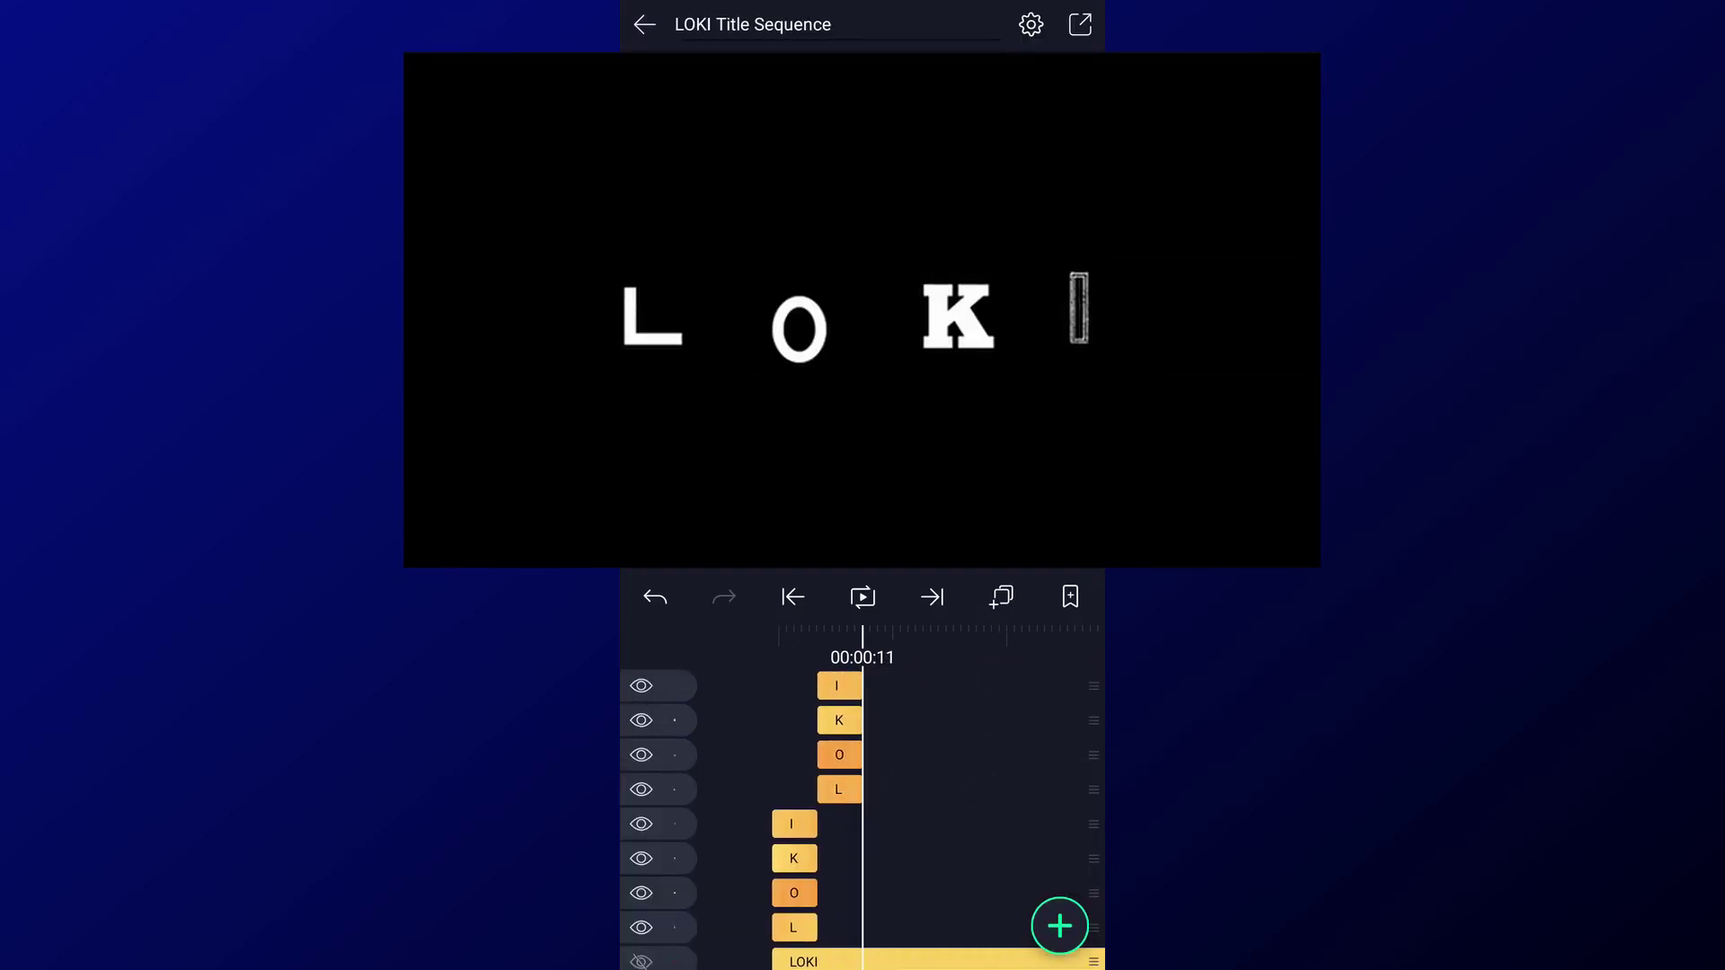
click(1002, 597)
click(916, 743)
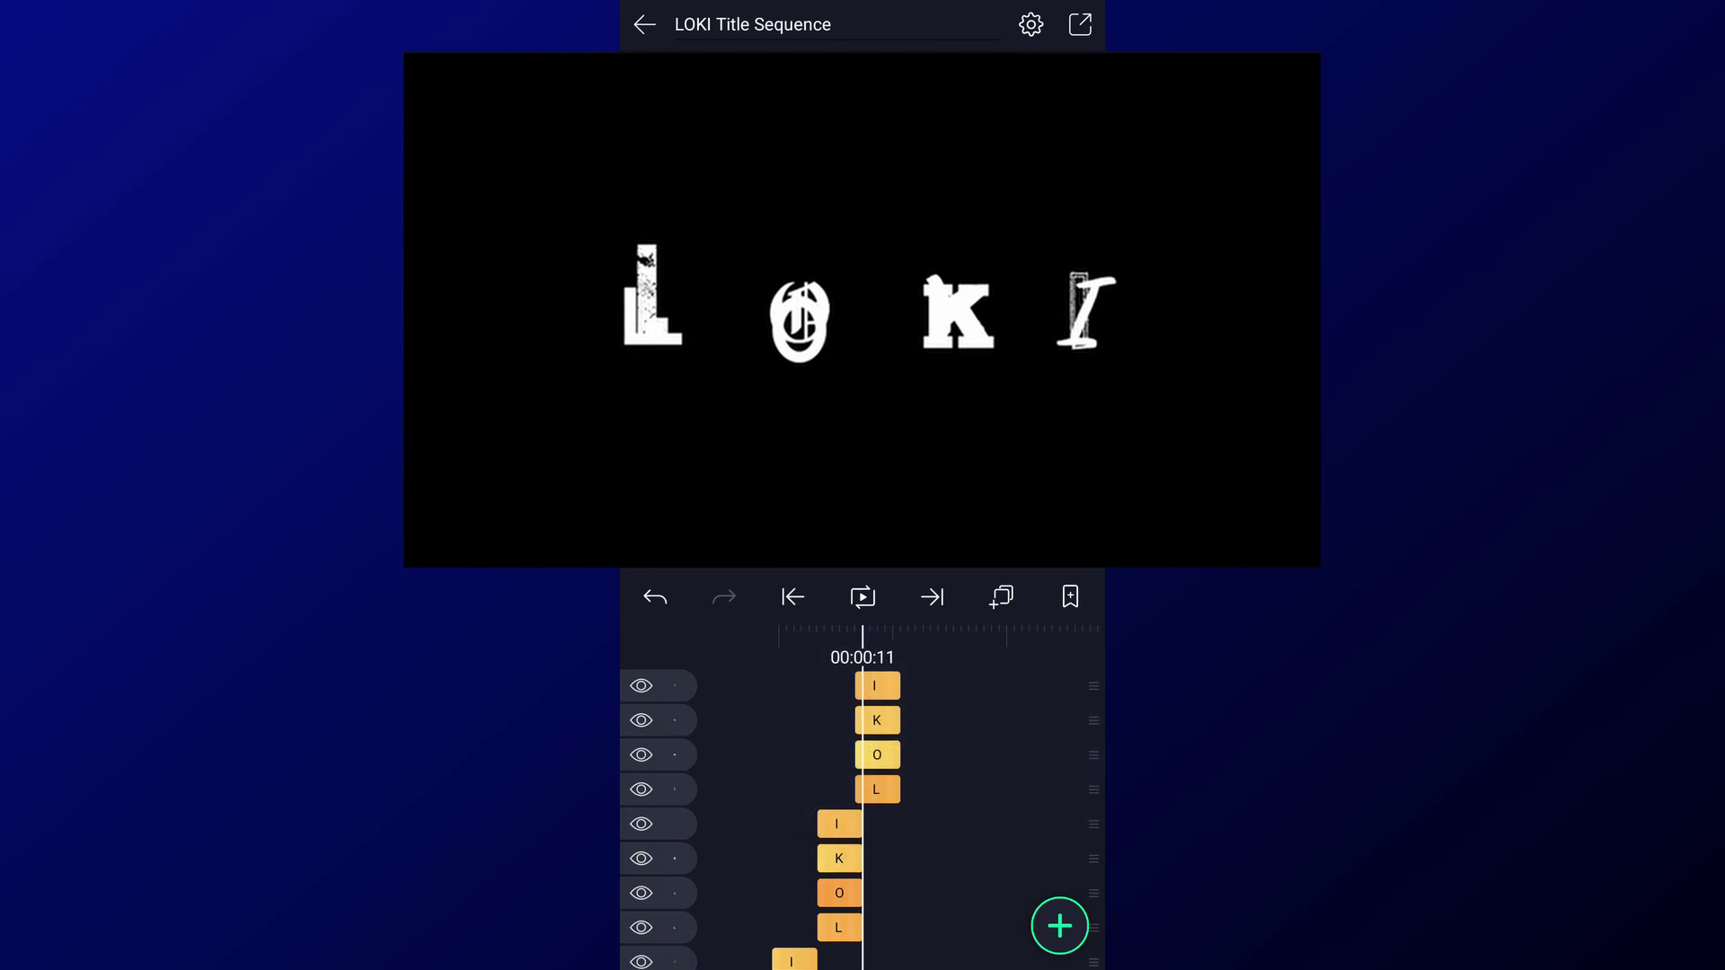
drag(685, 789, 690, 726)
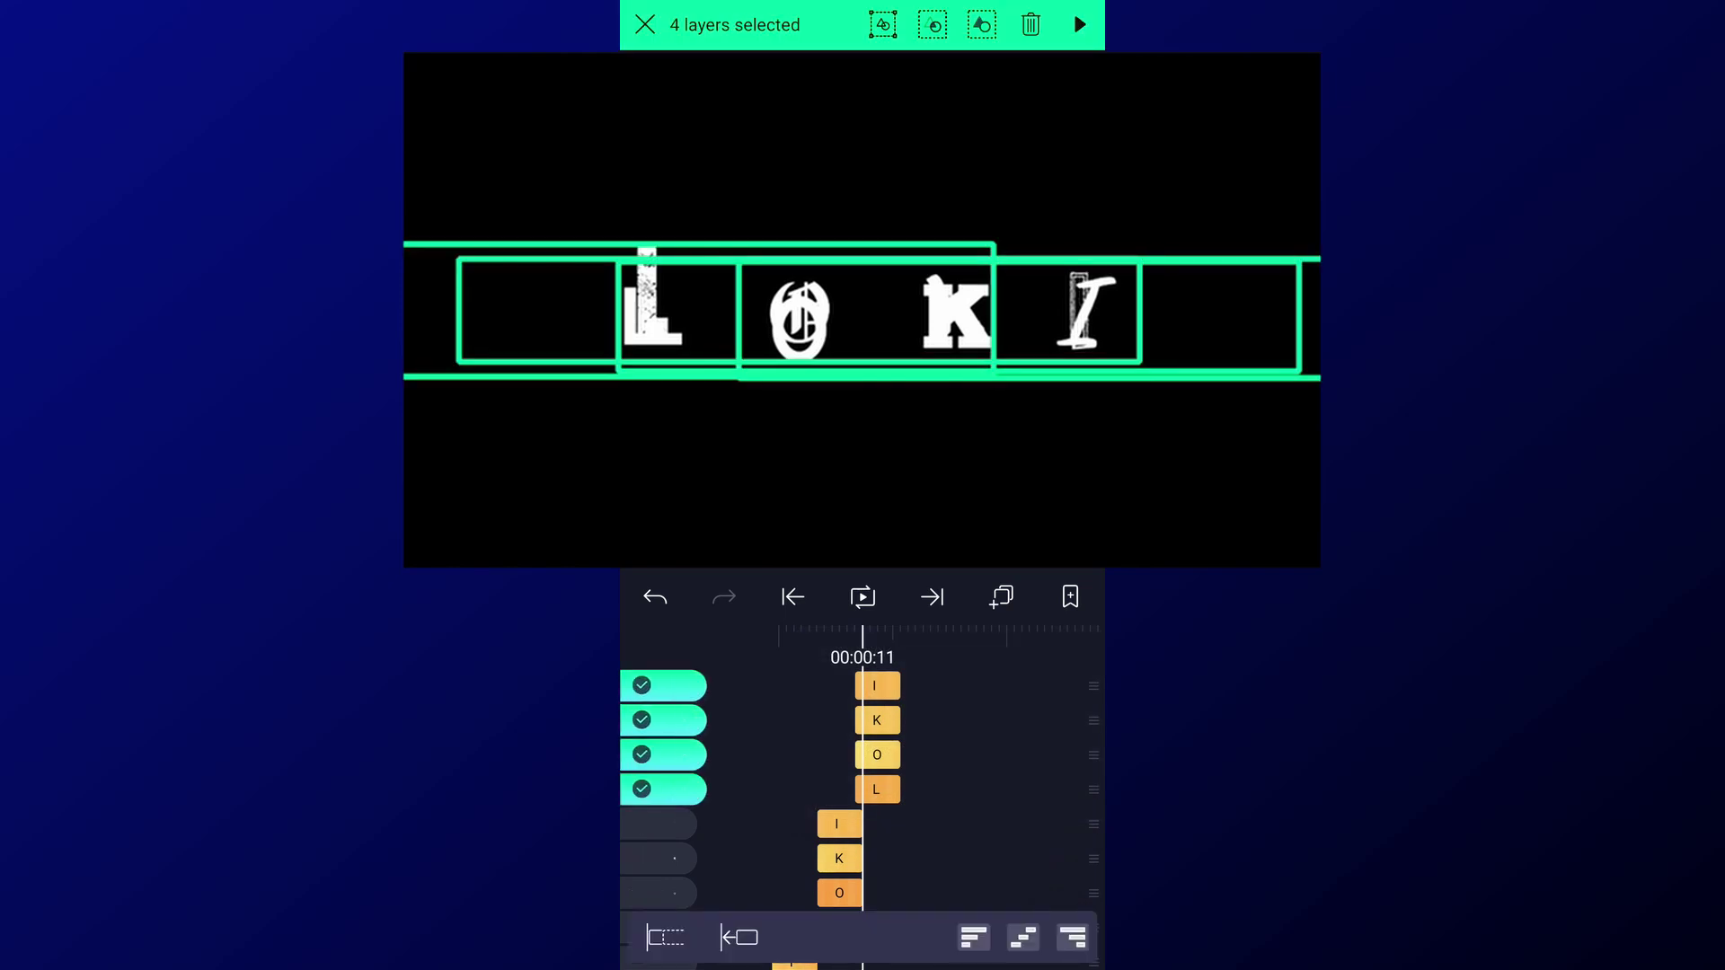
drag(902, 794, 998, 699)
click(987, 753)
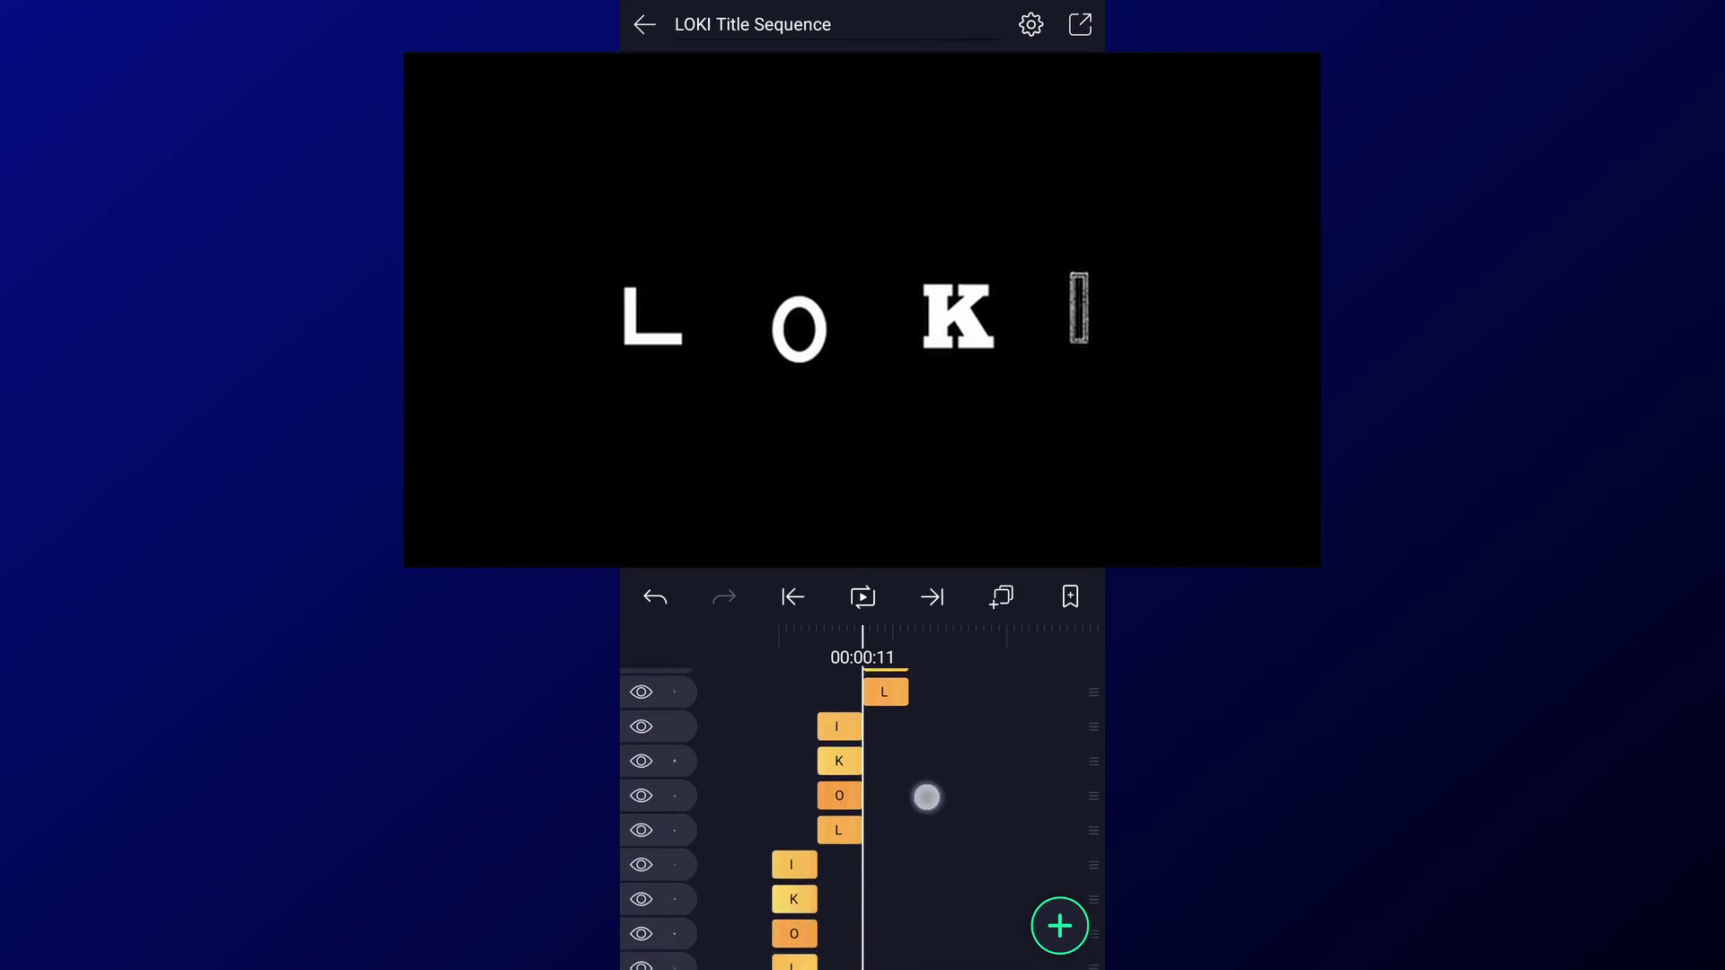
mouse_move(927, 798)
mouse_down()
mouse_move(1020, 789)
mouse_move(968, 799)
mouse_move(993, 759)
mouse_move(966, 766)
mouse_move(973, 858)
mouse_up()
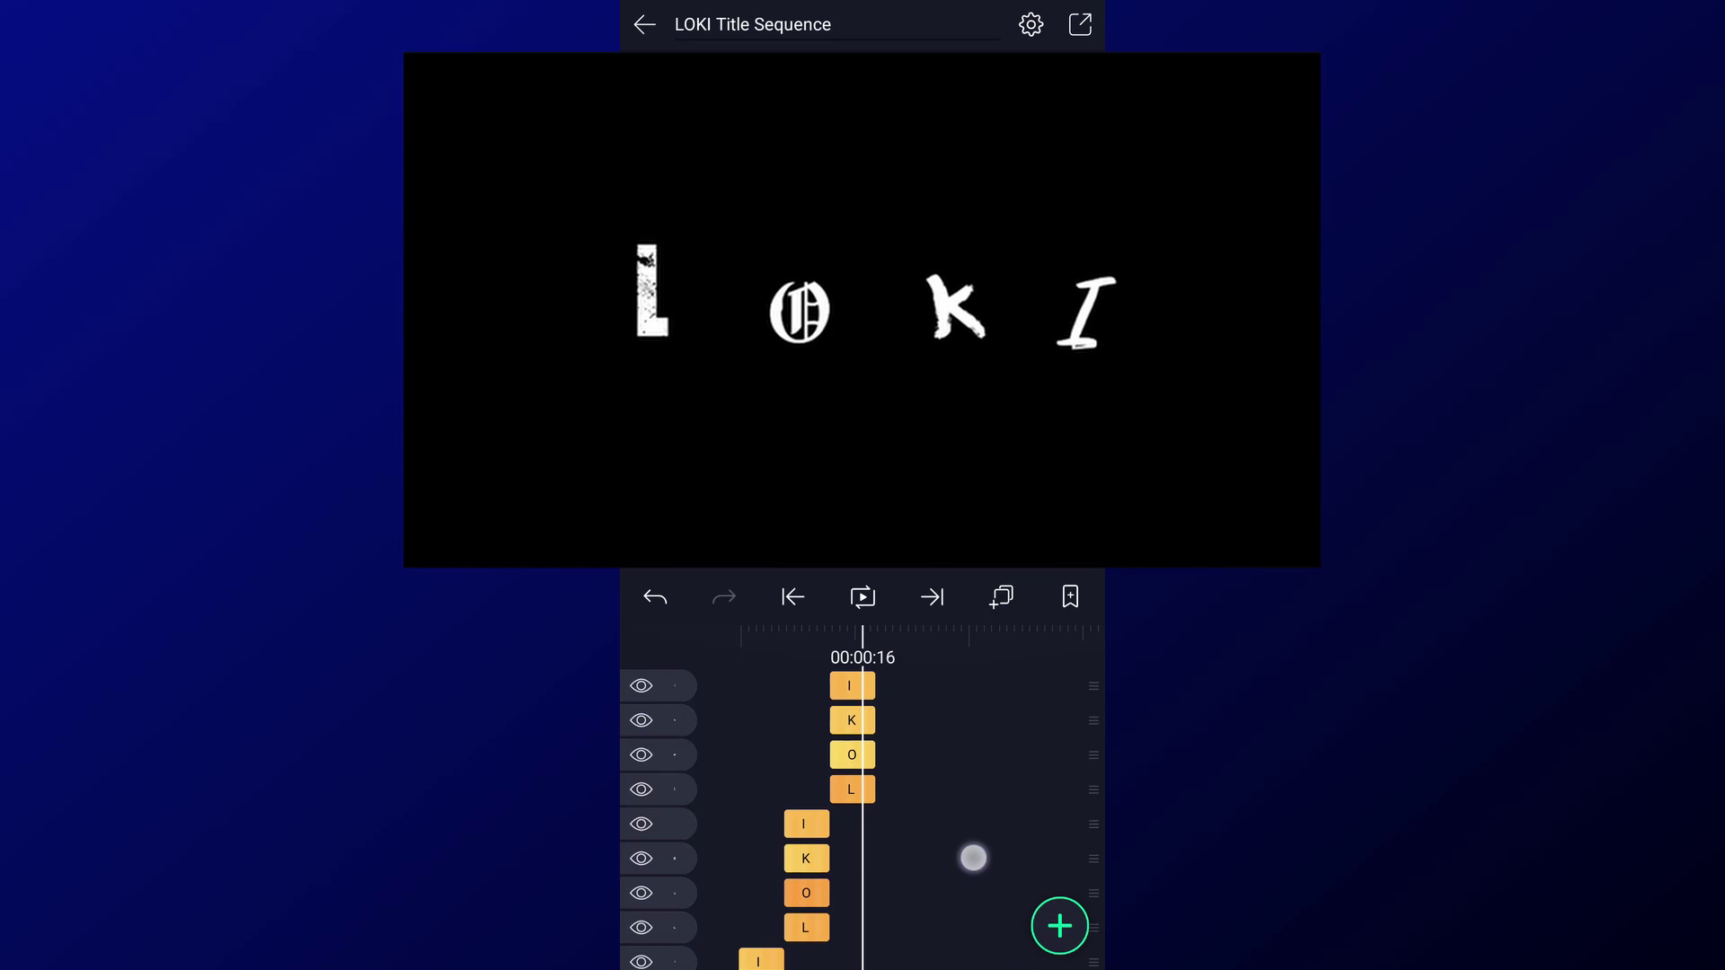
Step: Change the L letter's font to AldotheApache, after first trying Amuse-Bouche
click(852, 789)
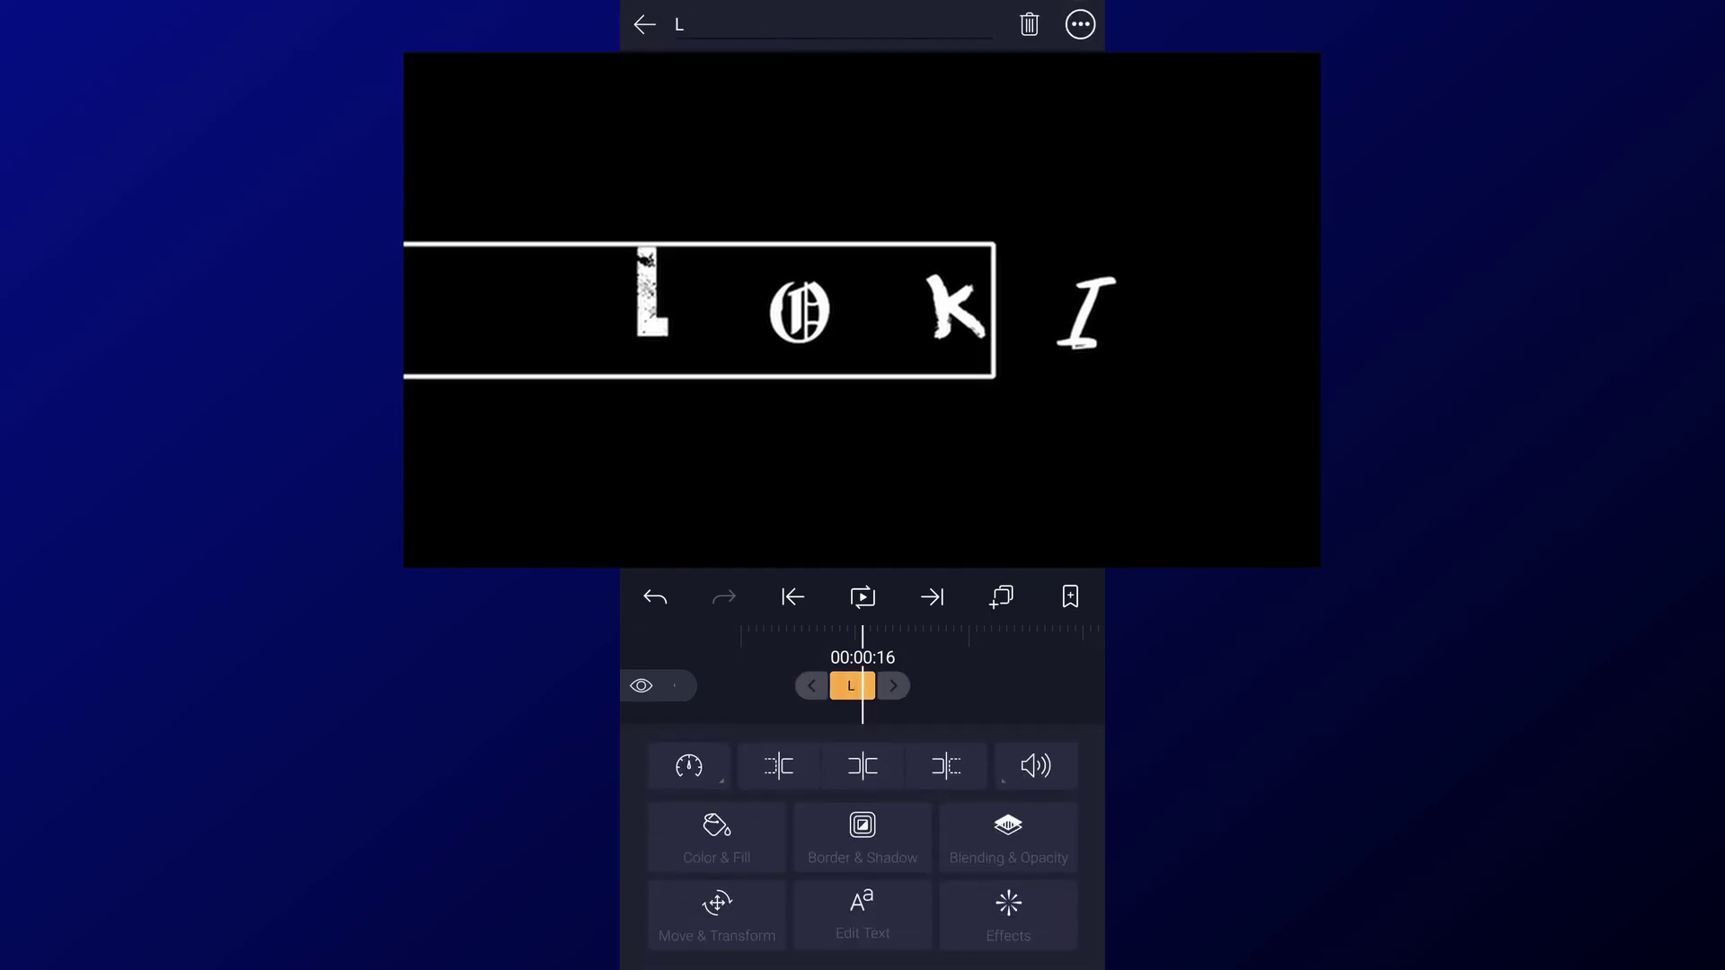
click(862, 908)
click(773, 24)
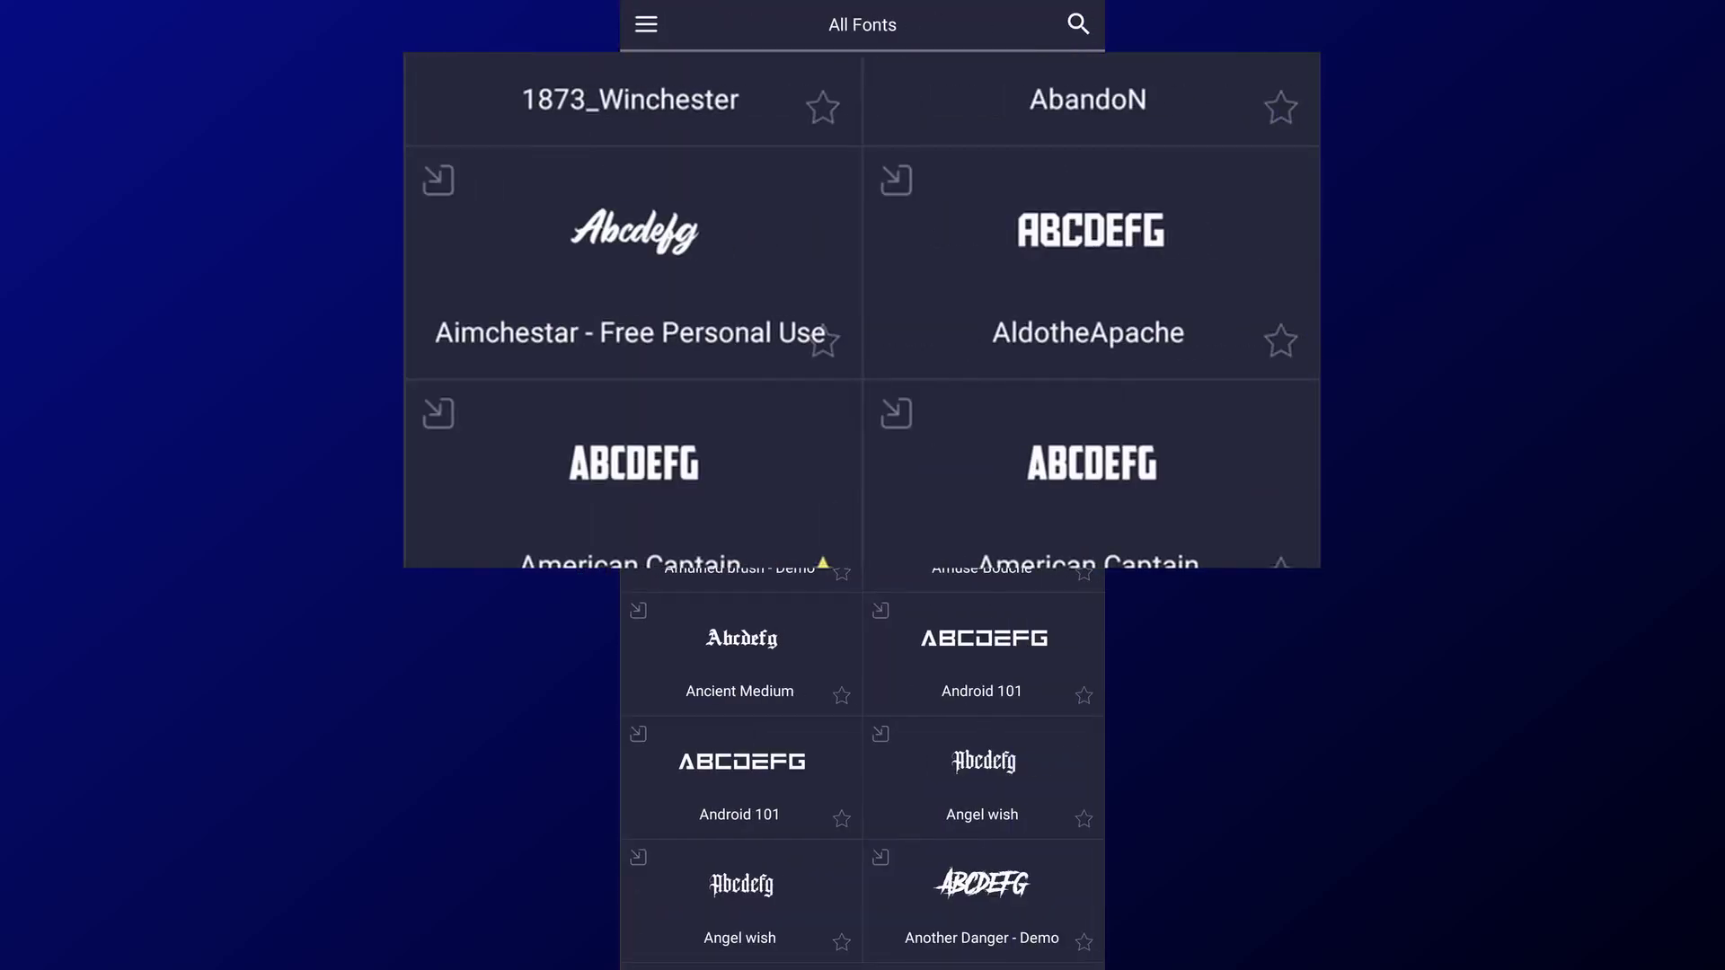
click(636, 503)
click(773, 24)
click(1078, 260)
click(1077, 25)
click(1000, 683)
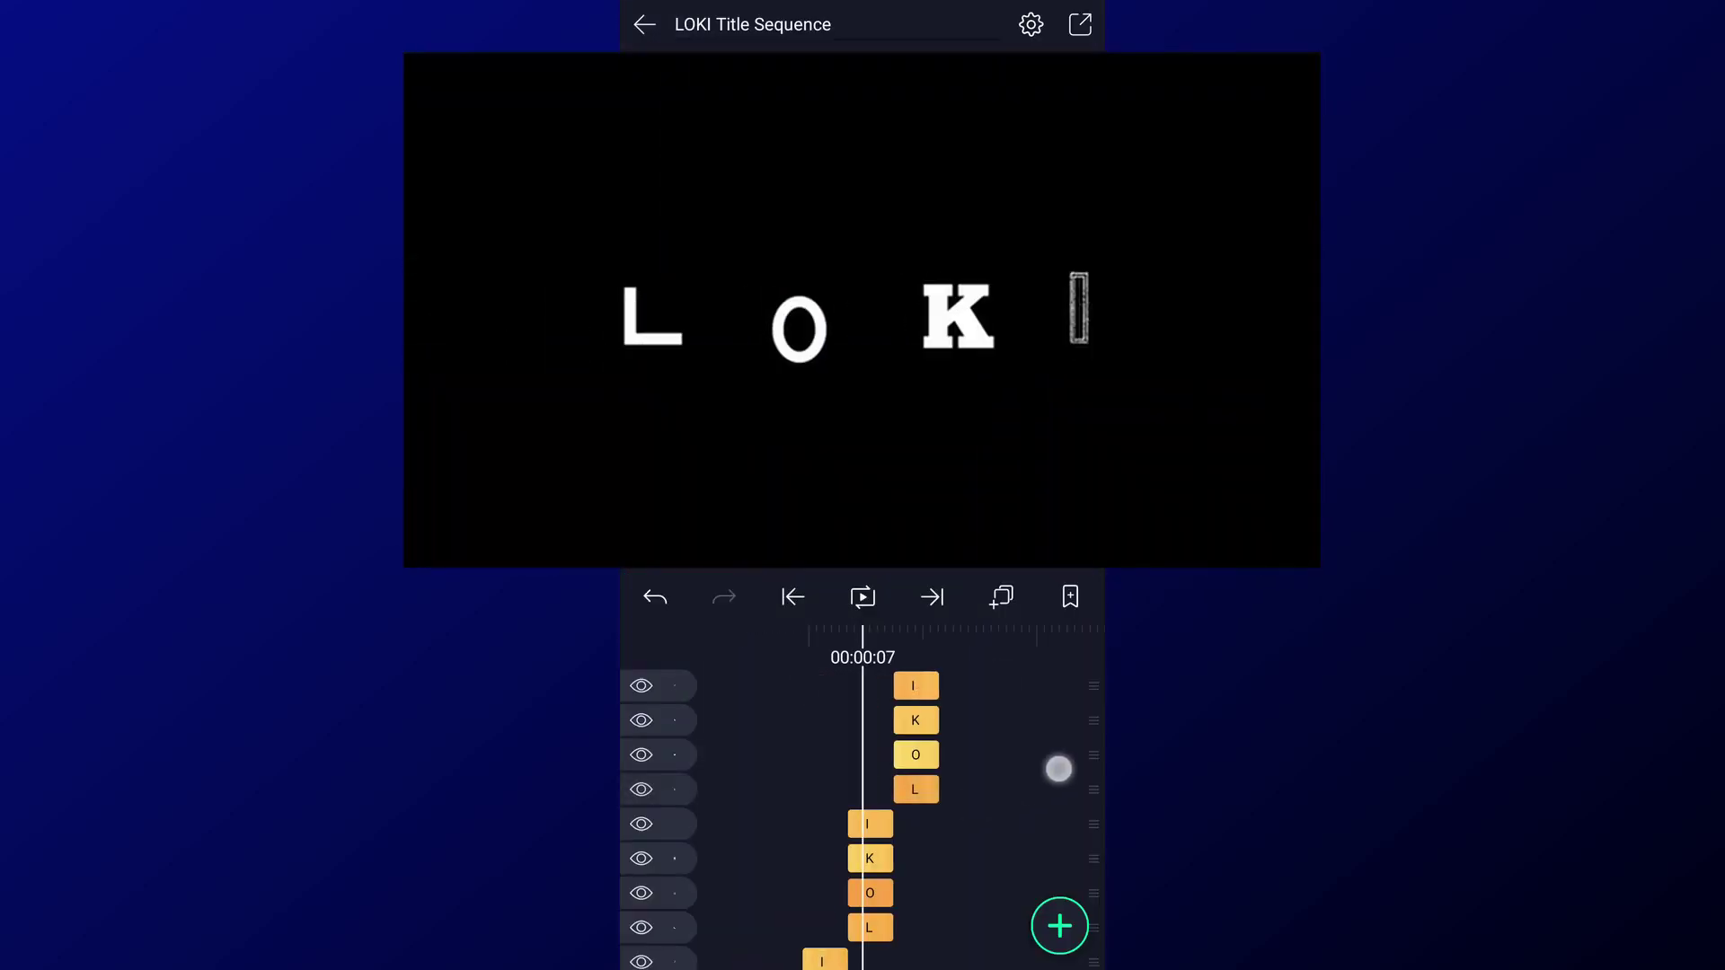
Step: Set the O letter to the Aimchestar font
drag(1058, 767, 986, 785)
click(847, 716)
click(886, 901)
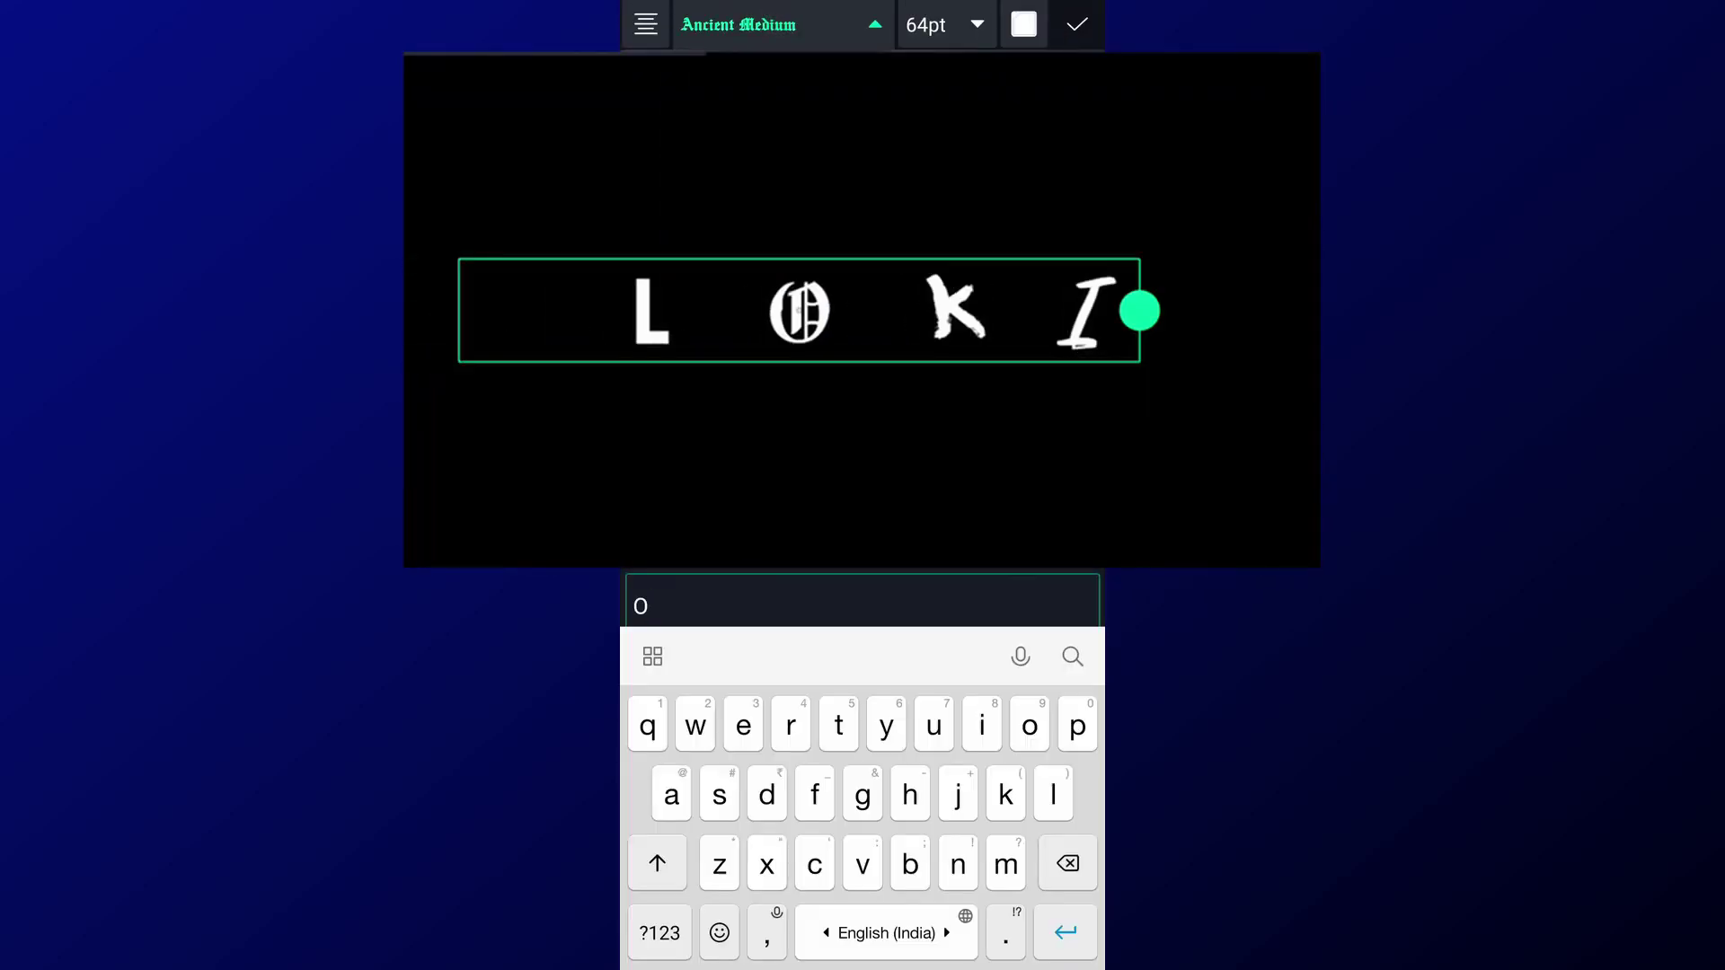
click(773, 24)
click(678, 138)
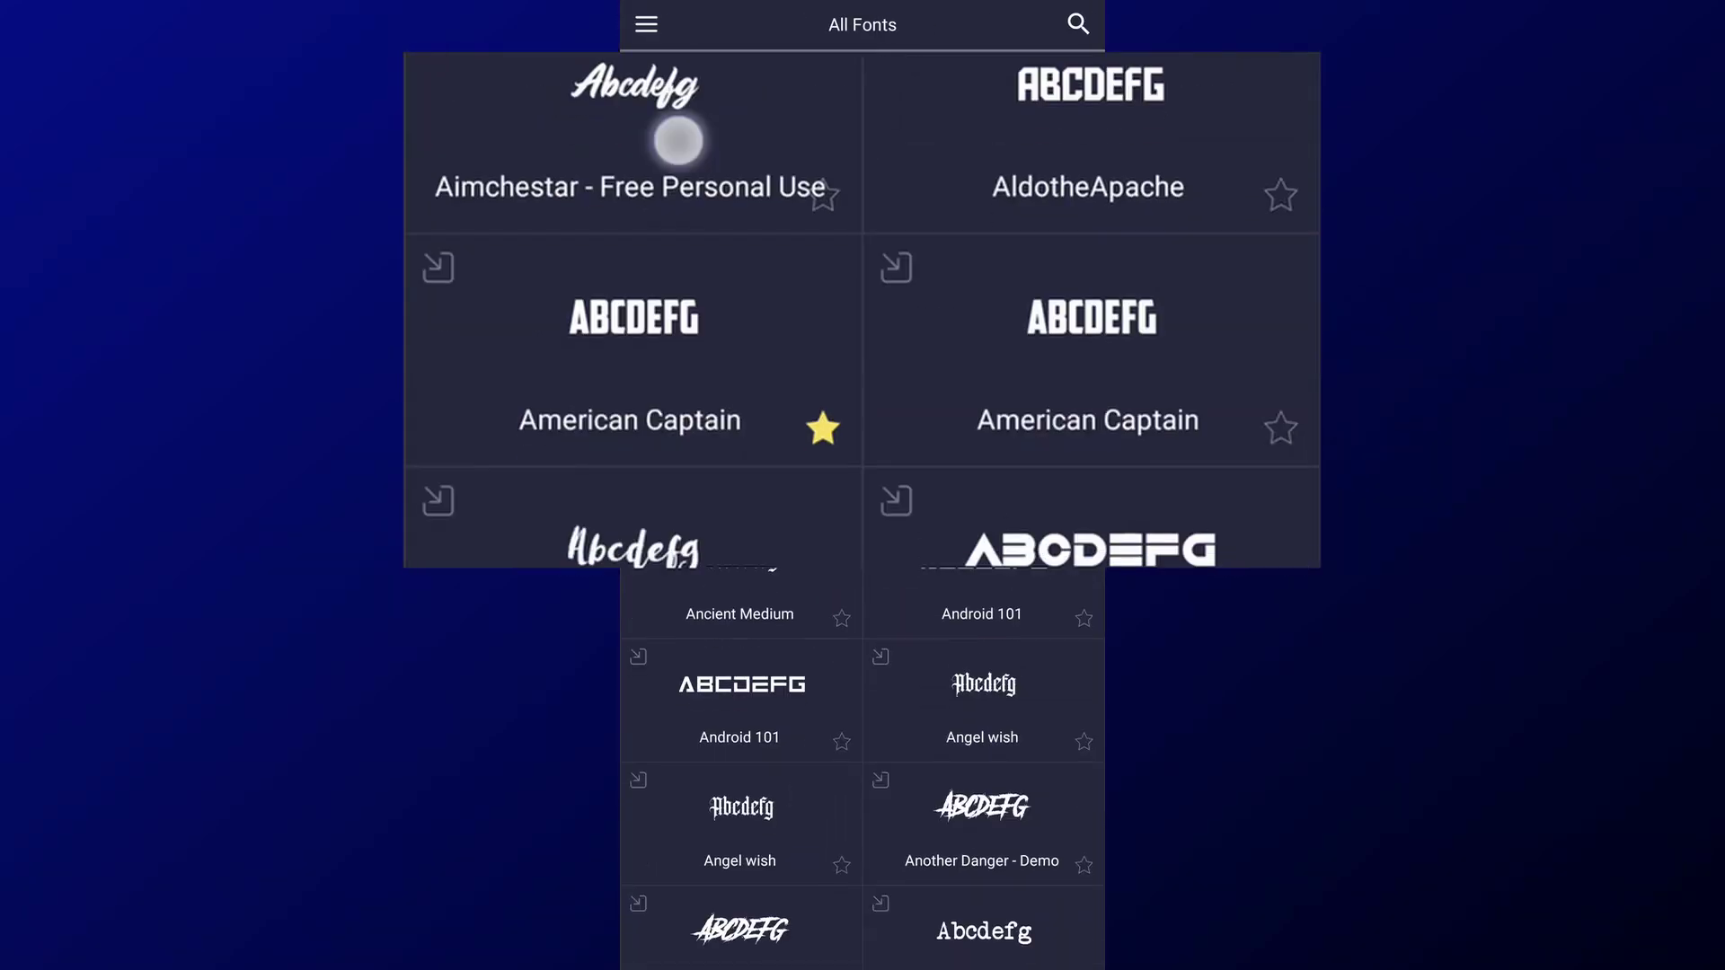
click(1078, 24)
click(1000, 597)
Step: Switch the K letter to the brush font
click(848, 685)
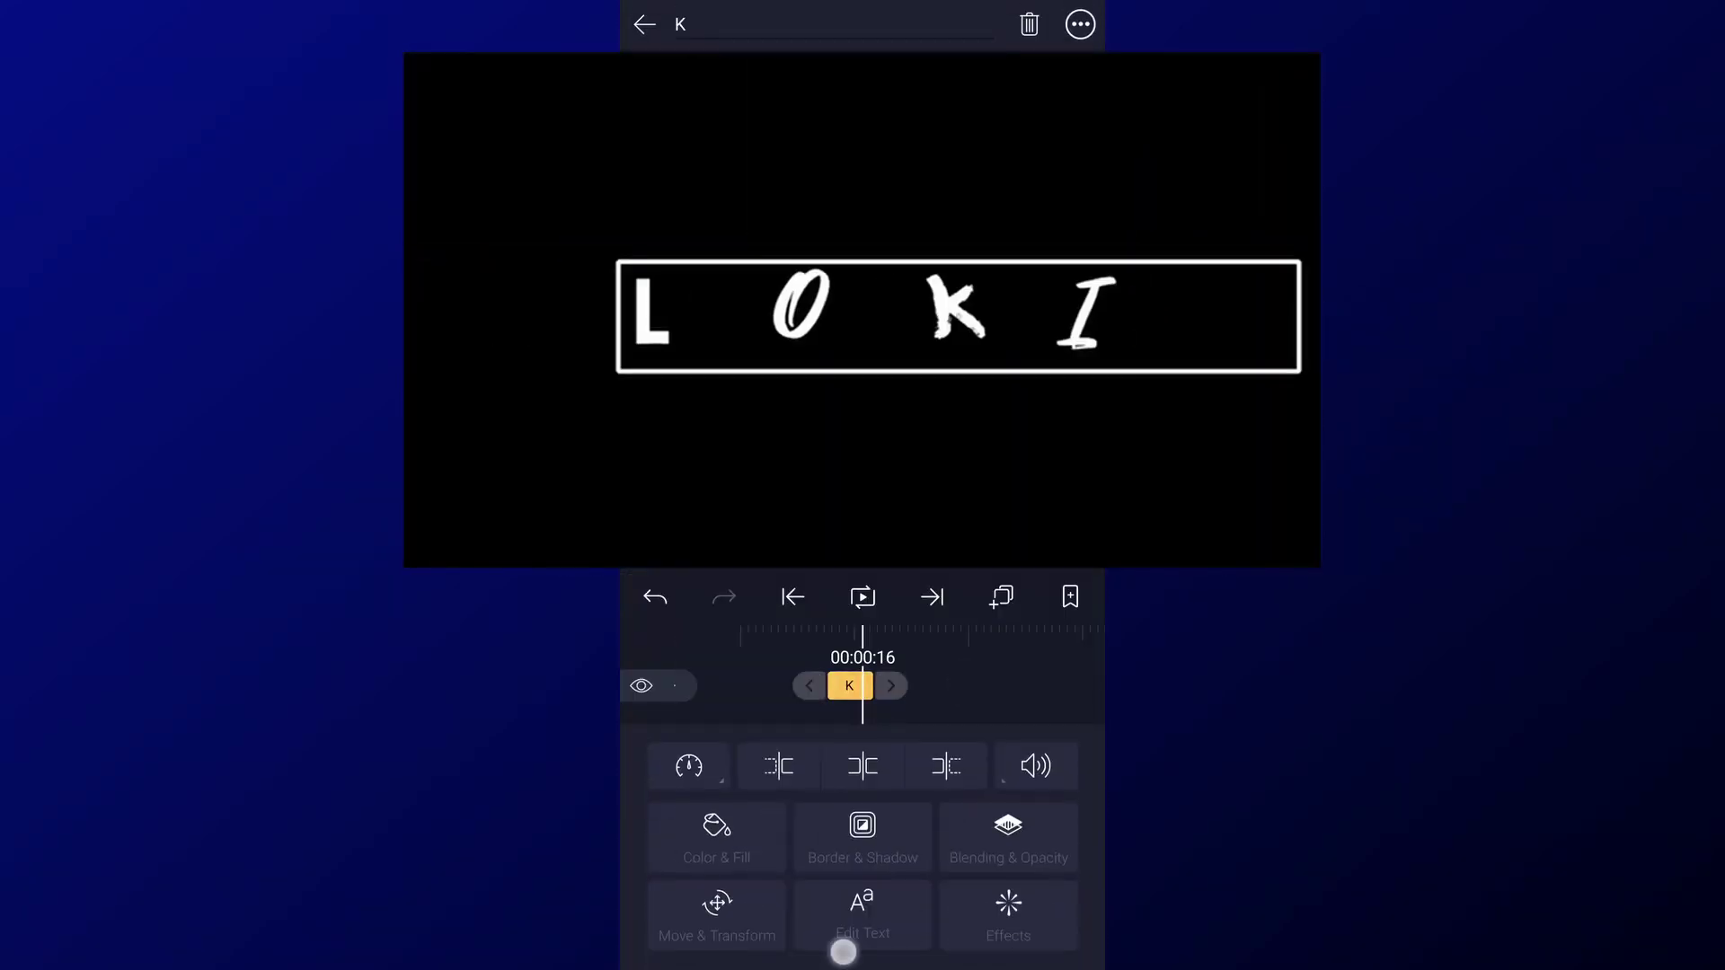
click(861, 903)
click(773, 24)
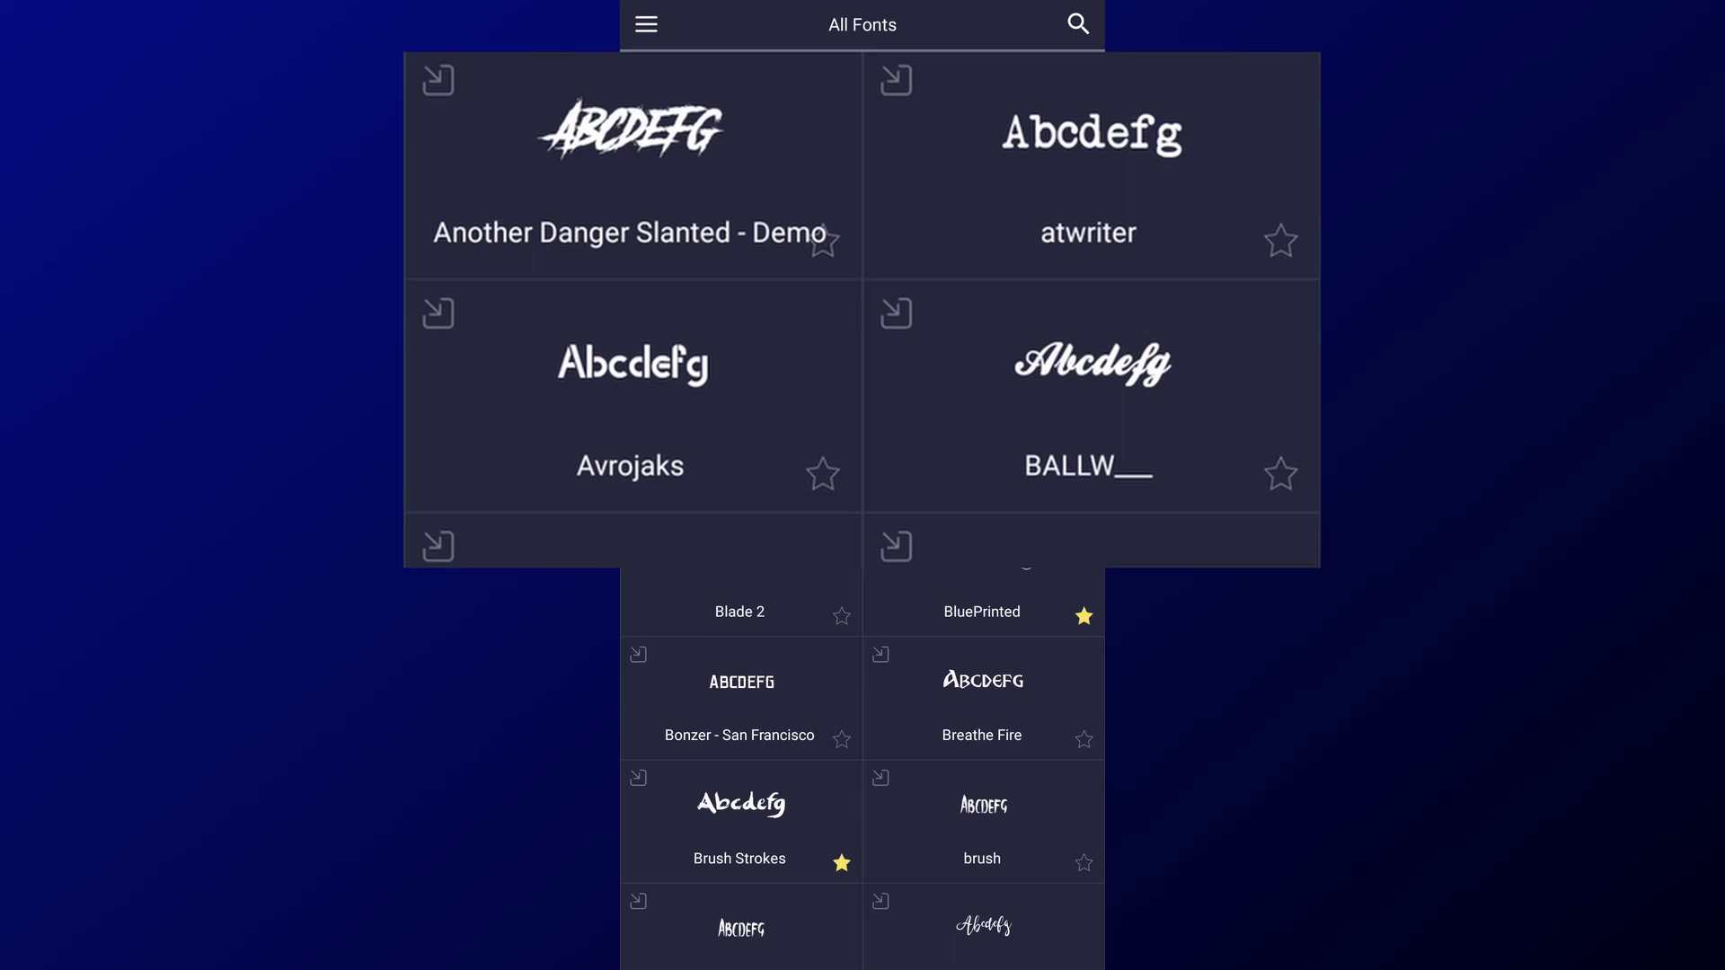
click(978, 696)
click(1078, 24)
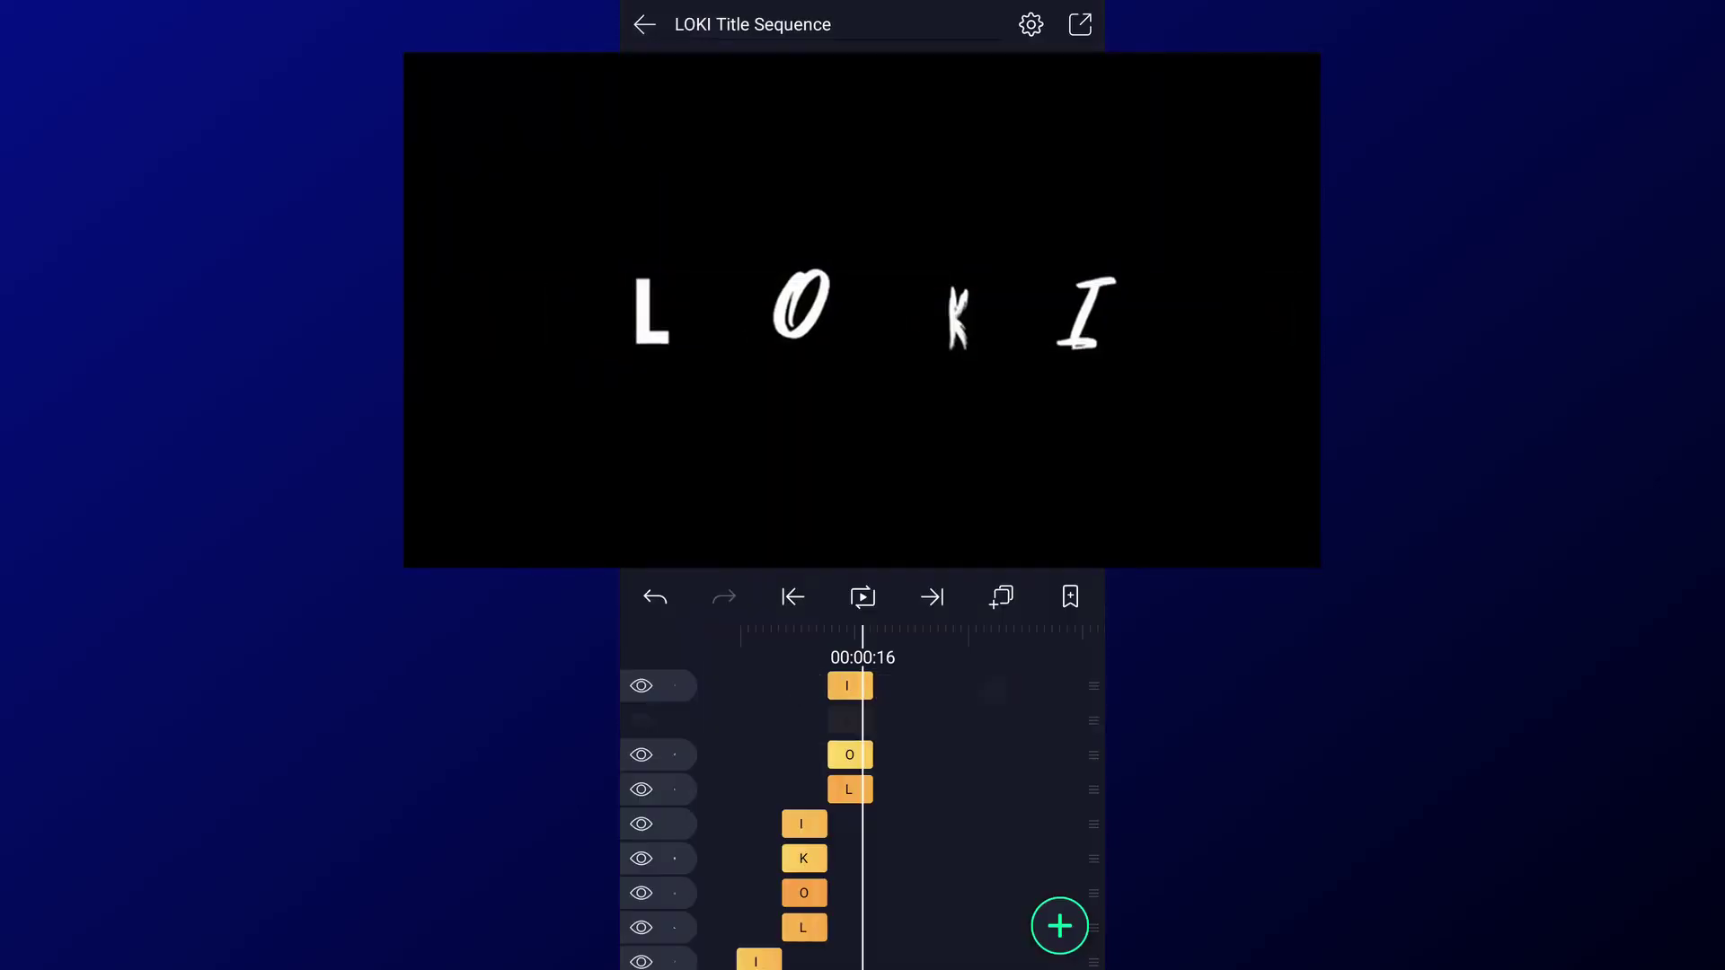
Step: Edit the I letter's text, browse the font list and confirm
click(847, 683)
click(861, 903)
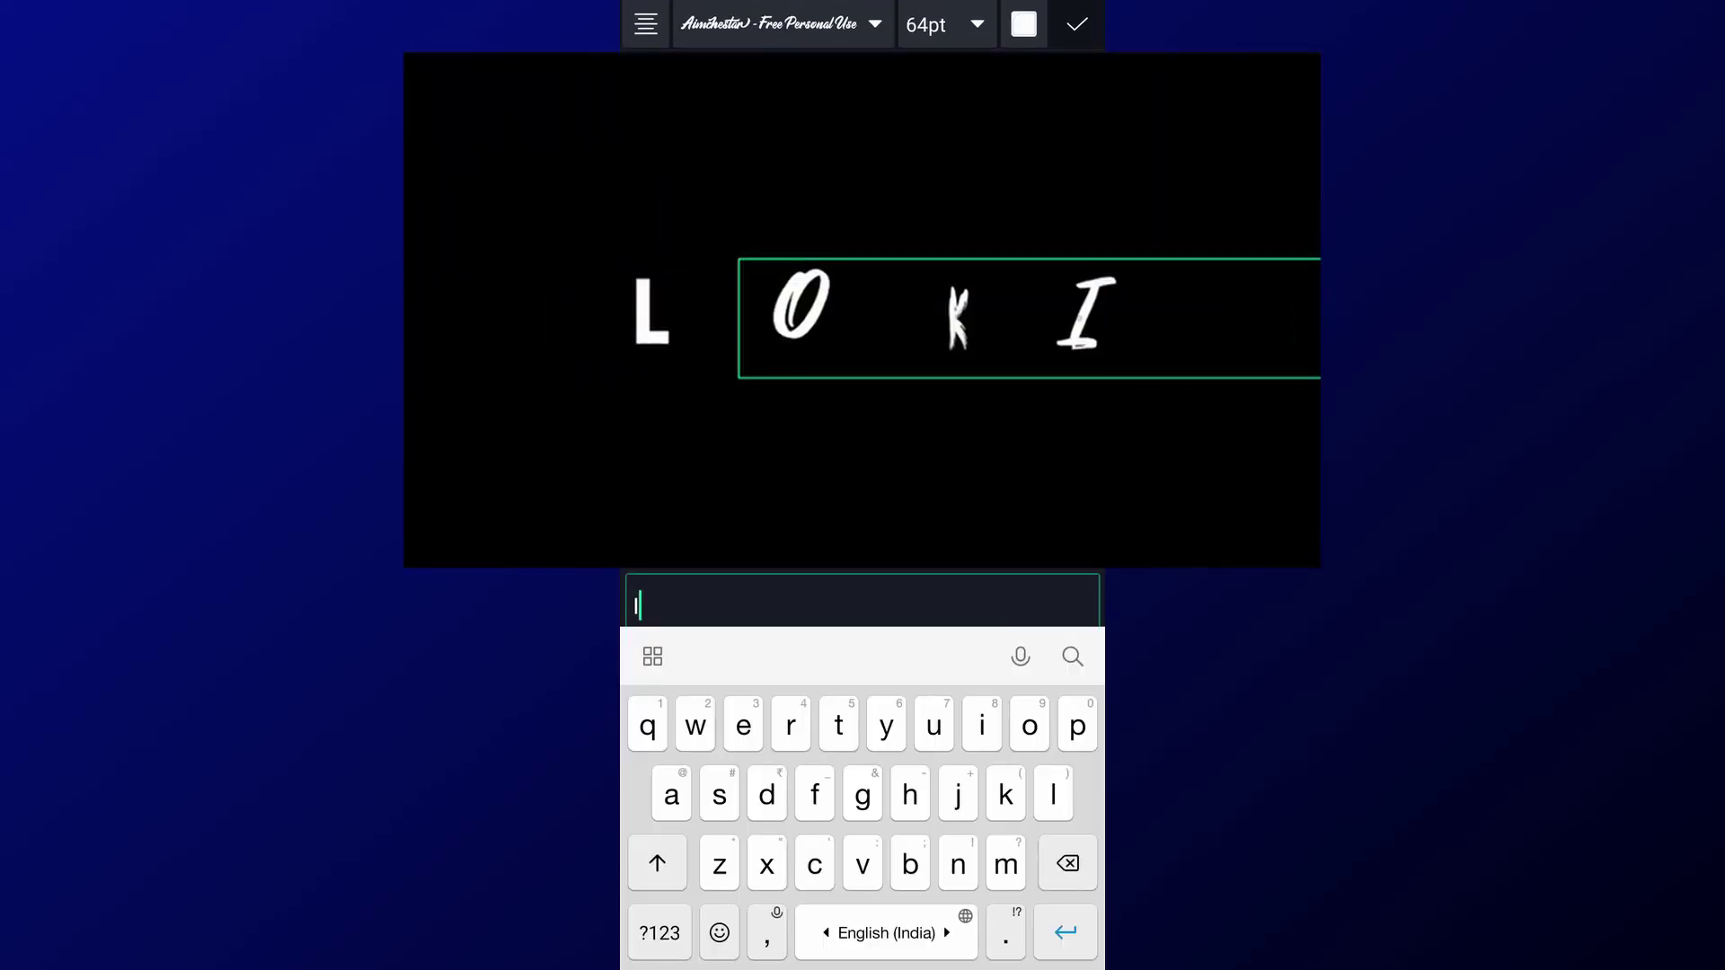
click(773, 24)
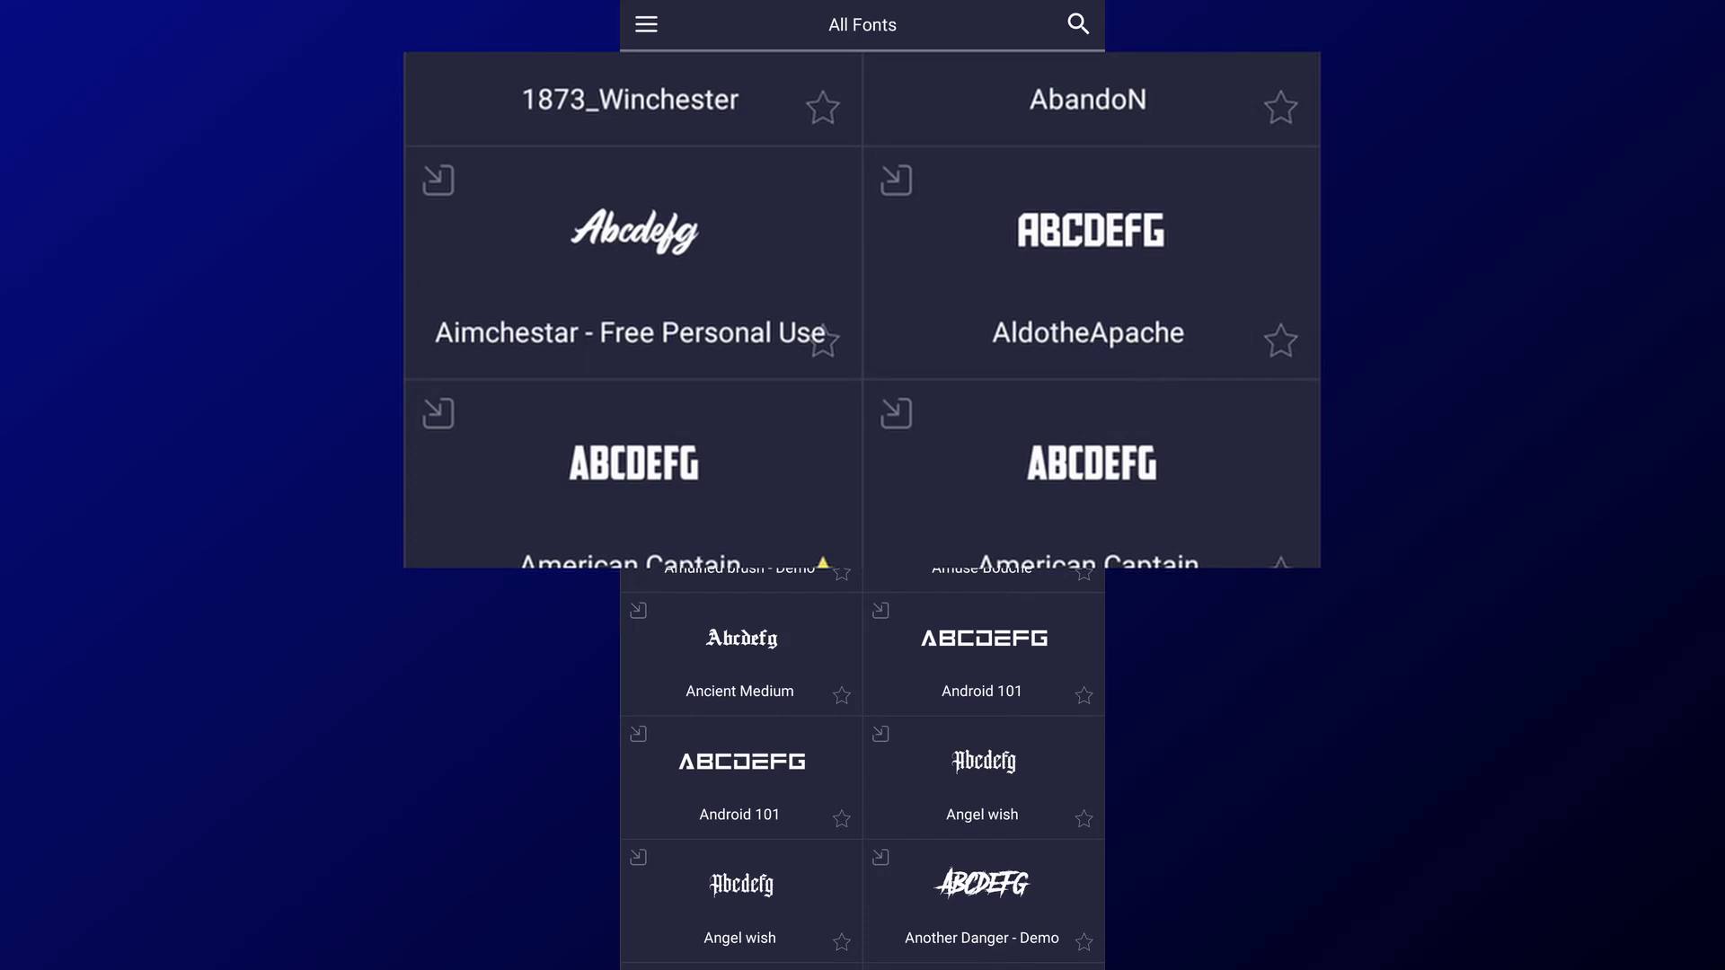
scroll(862, 773, down, 10)
scroll(863, 773, down, 10)
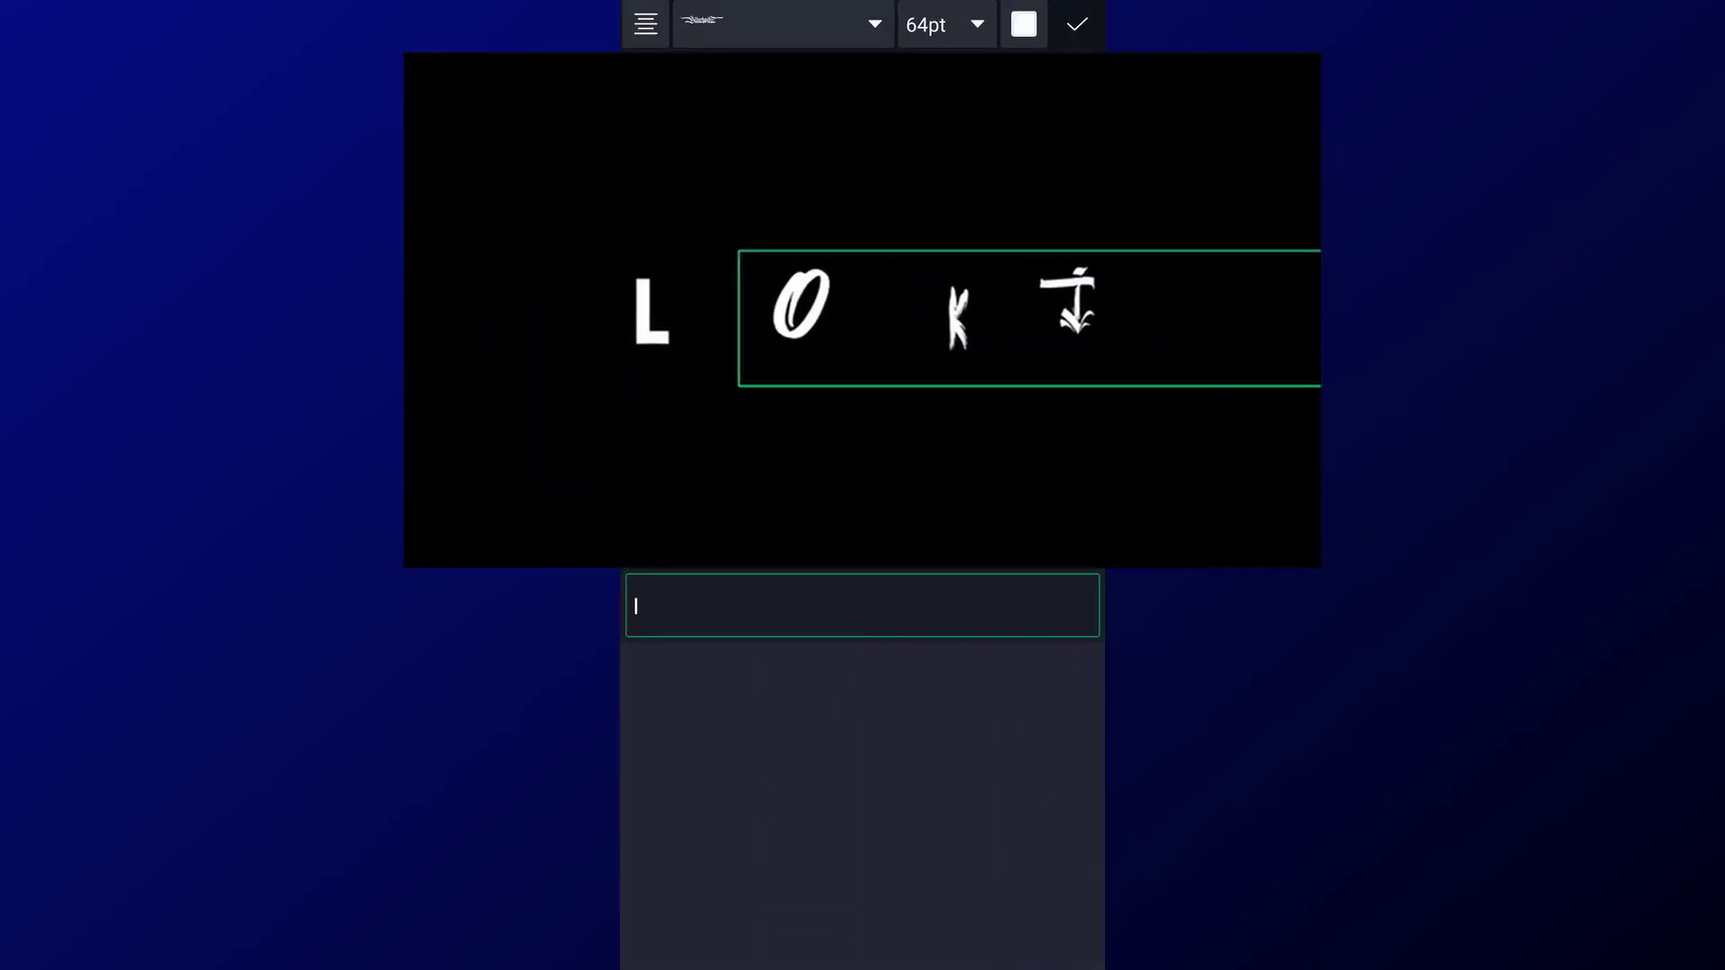
click(1077, 24)
Step: Paste the four letter layers again and move the playhead to the 21-second mark
click(1000, 785)
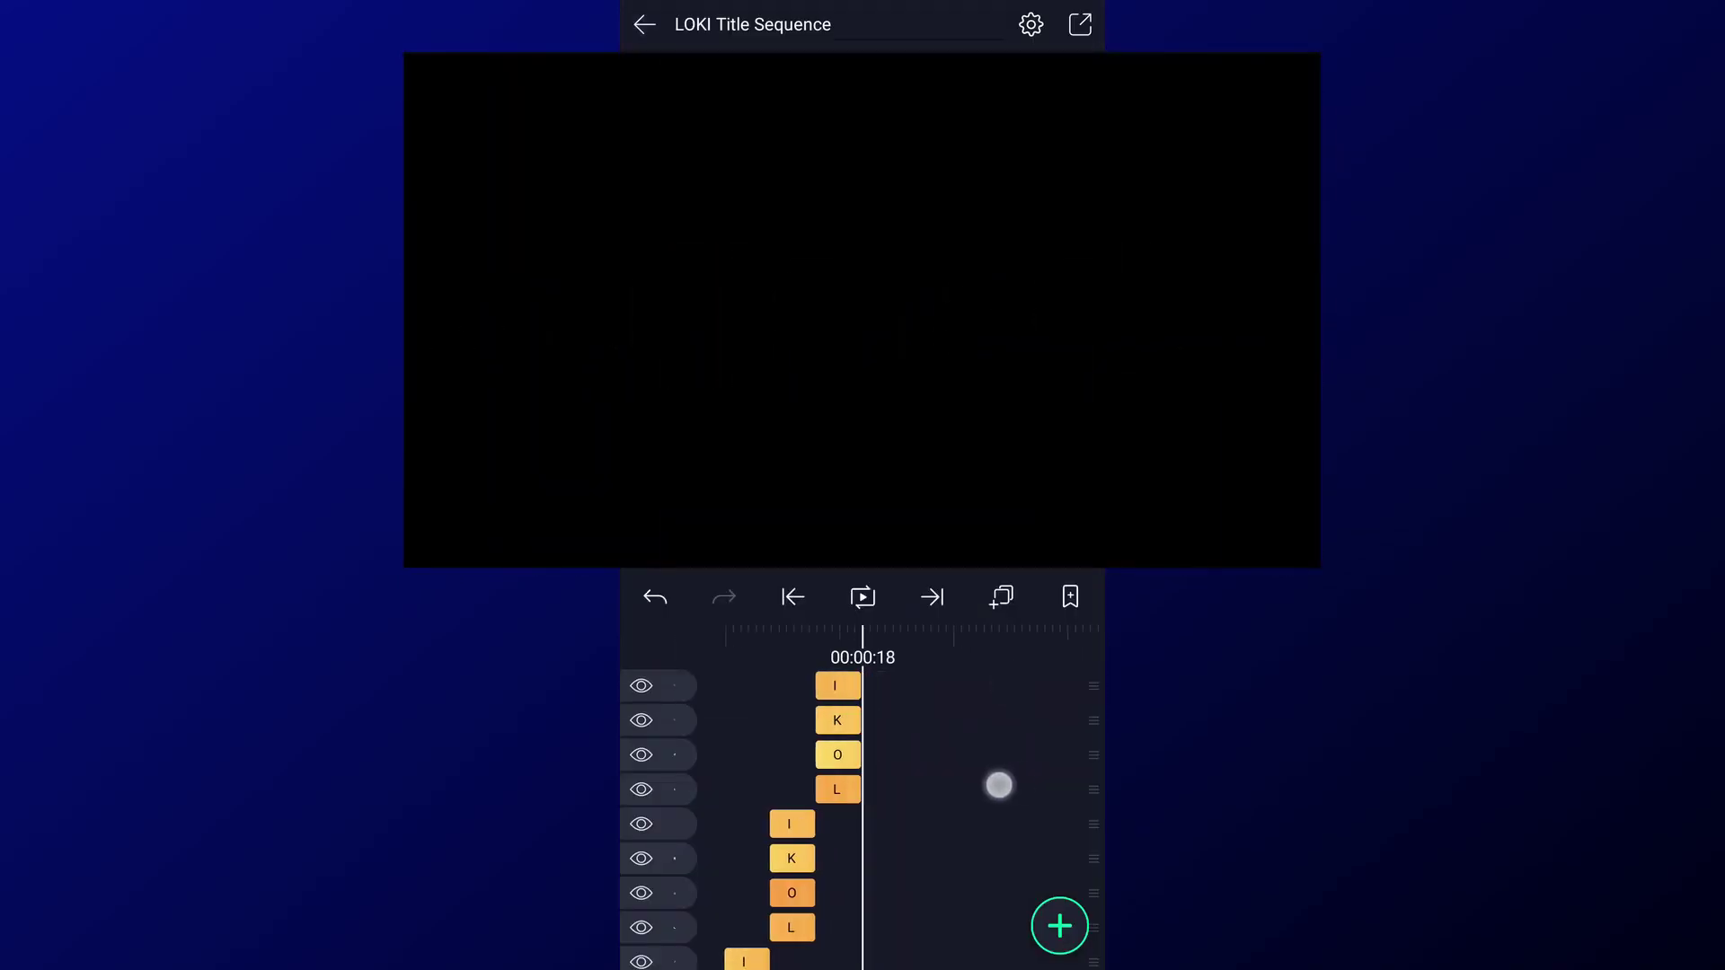
click(1017, 596)
click(971, 786)
drag(975, 790, 951, 790)
Step: Give the new L letter the Another Danger - Demo font
click(858, 788)
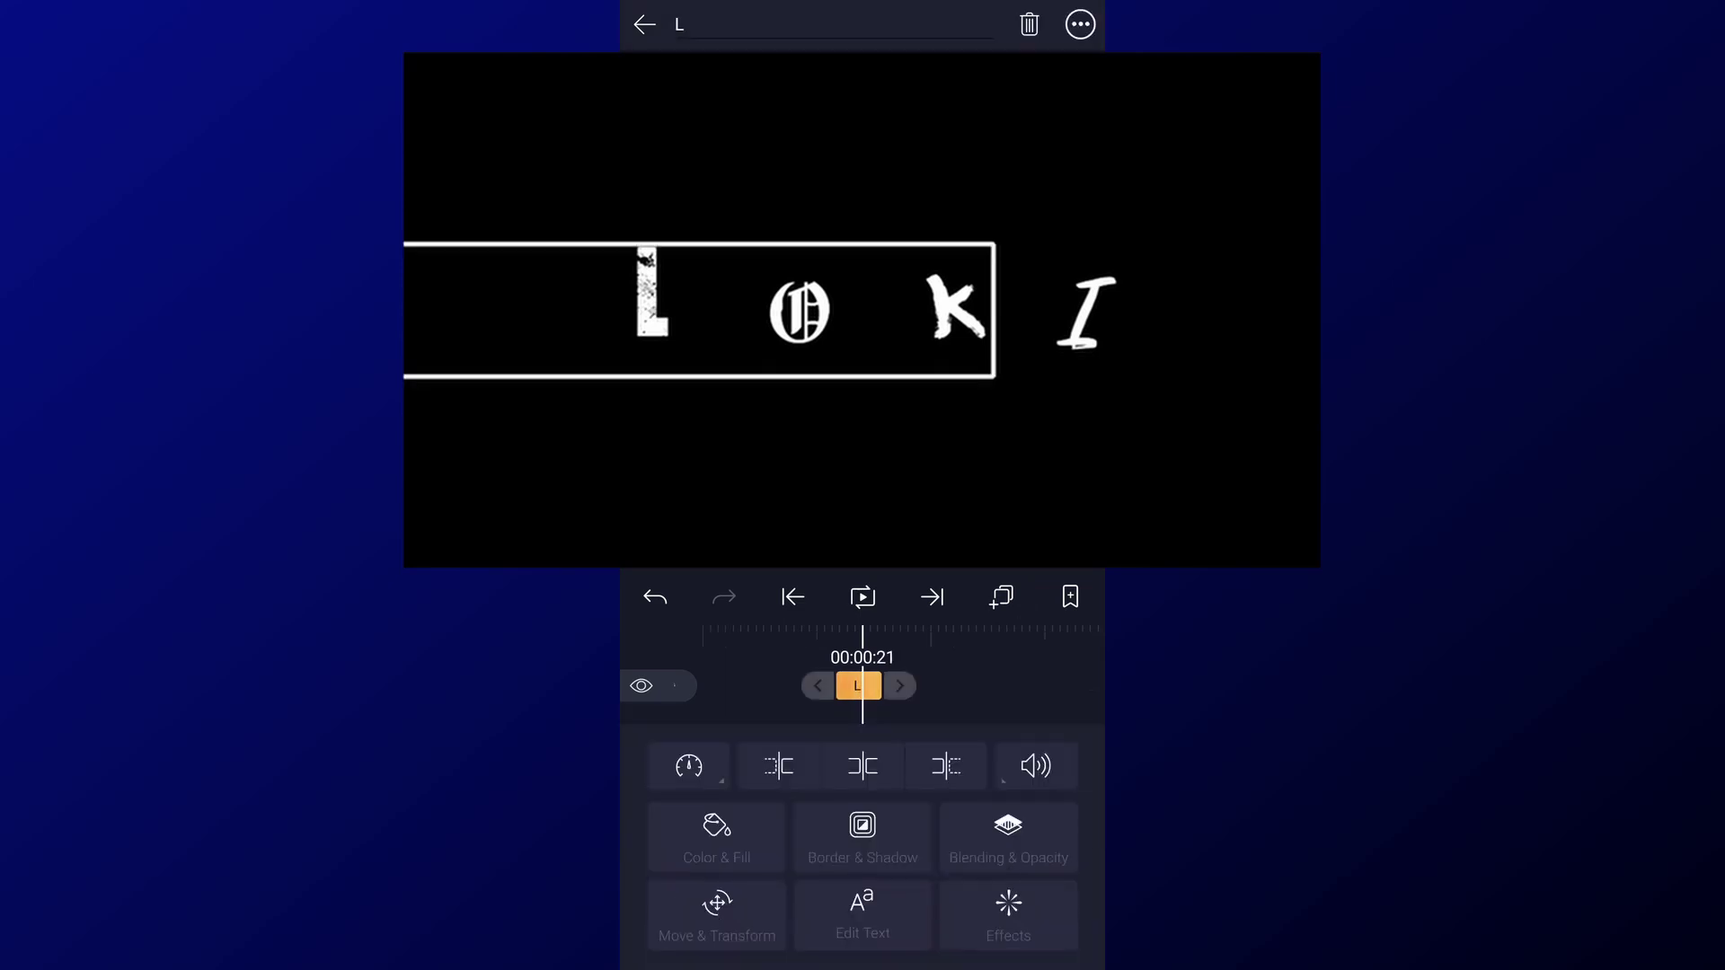
click(862, 914)
click(781, 24)
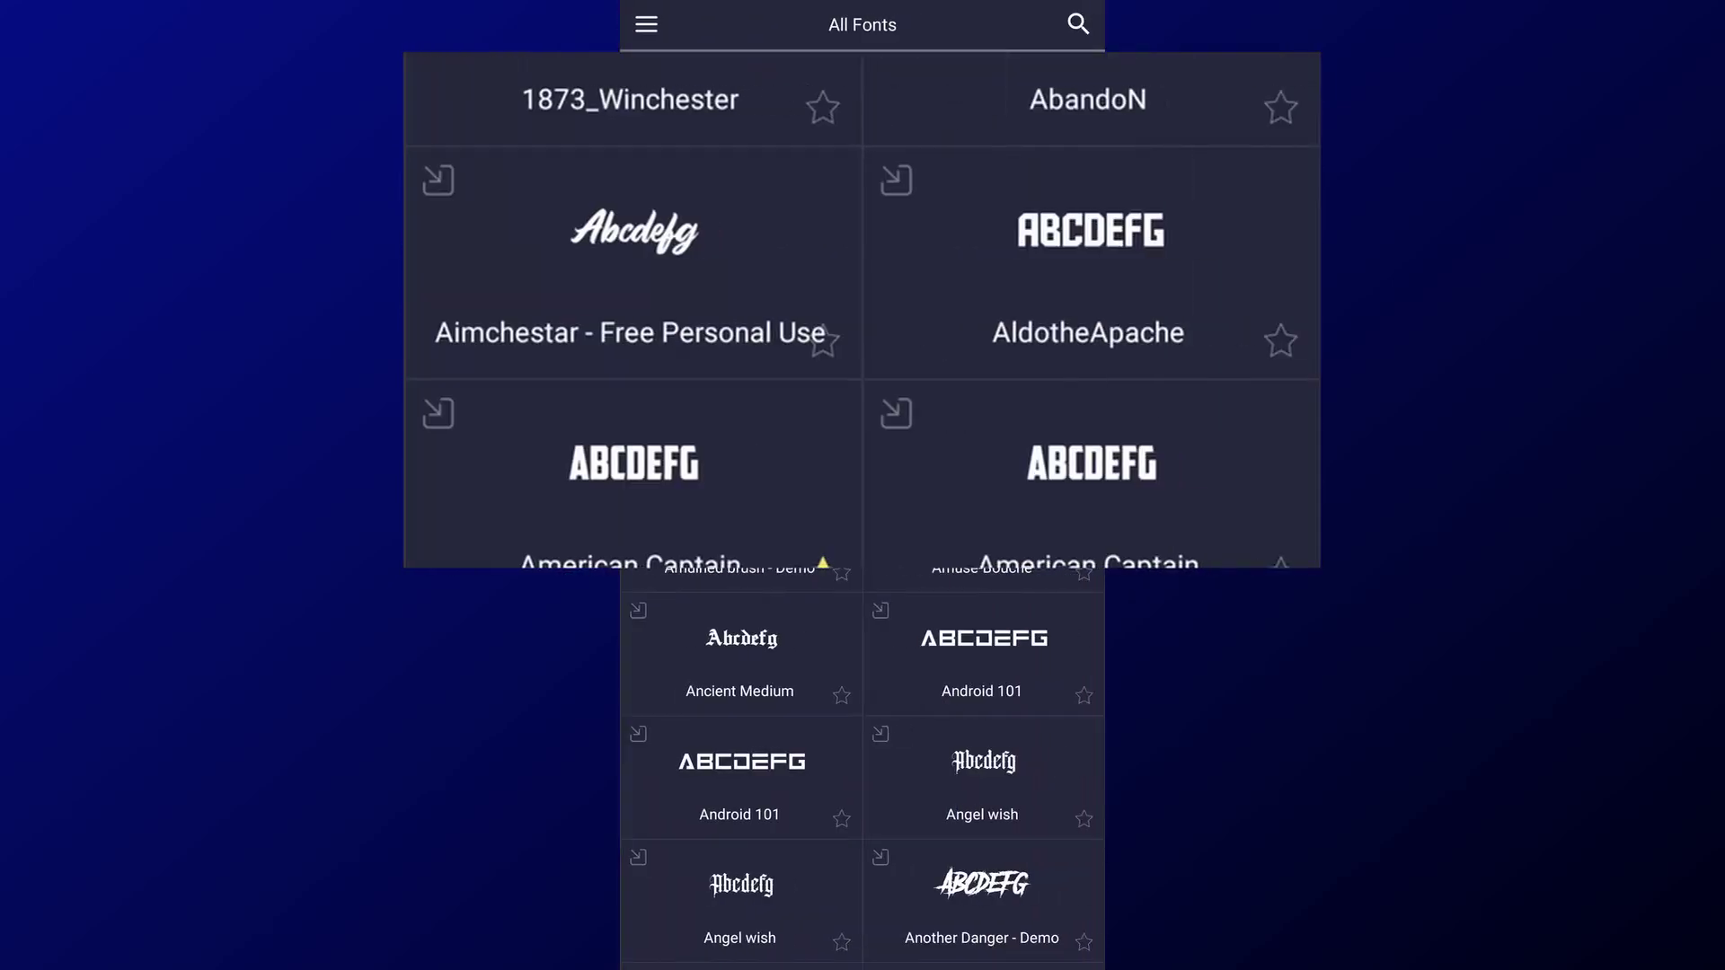
click(989, 907)
click(1077, 24)
Step: Apply a new font to the O letter
click(800, 310)
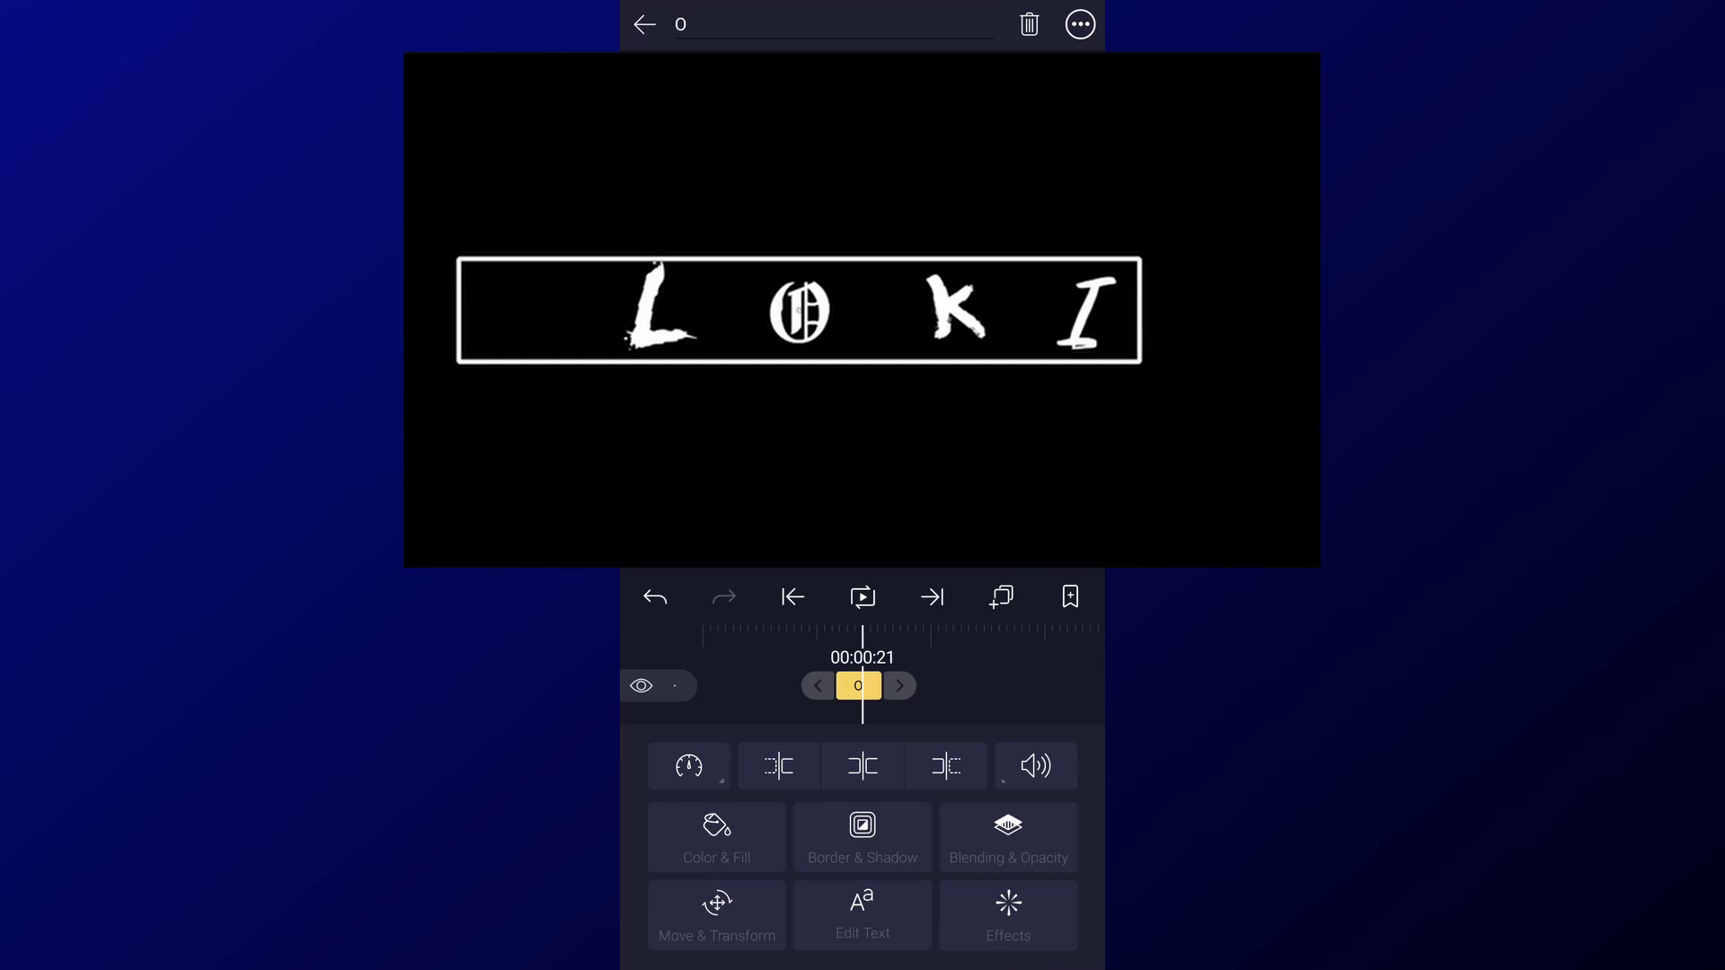
click(863, 914)
click(782, 25)
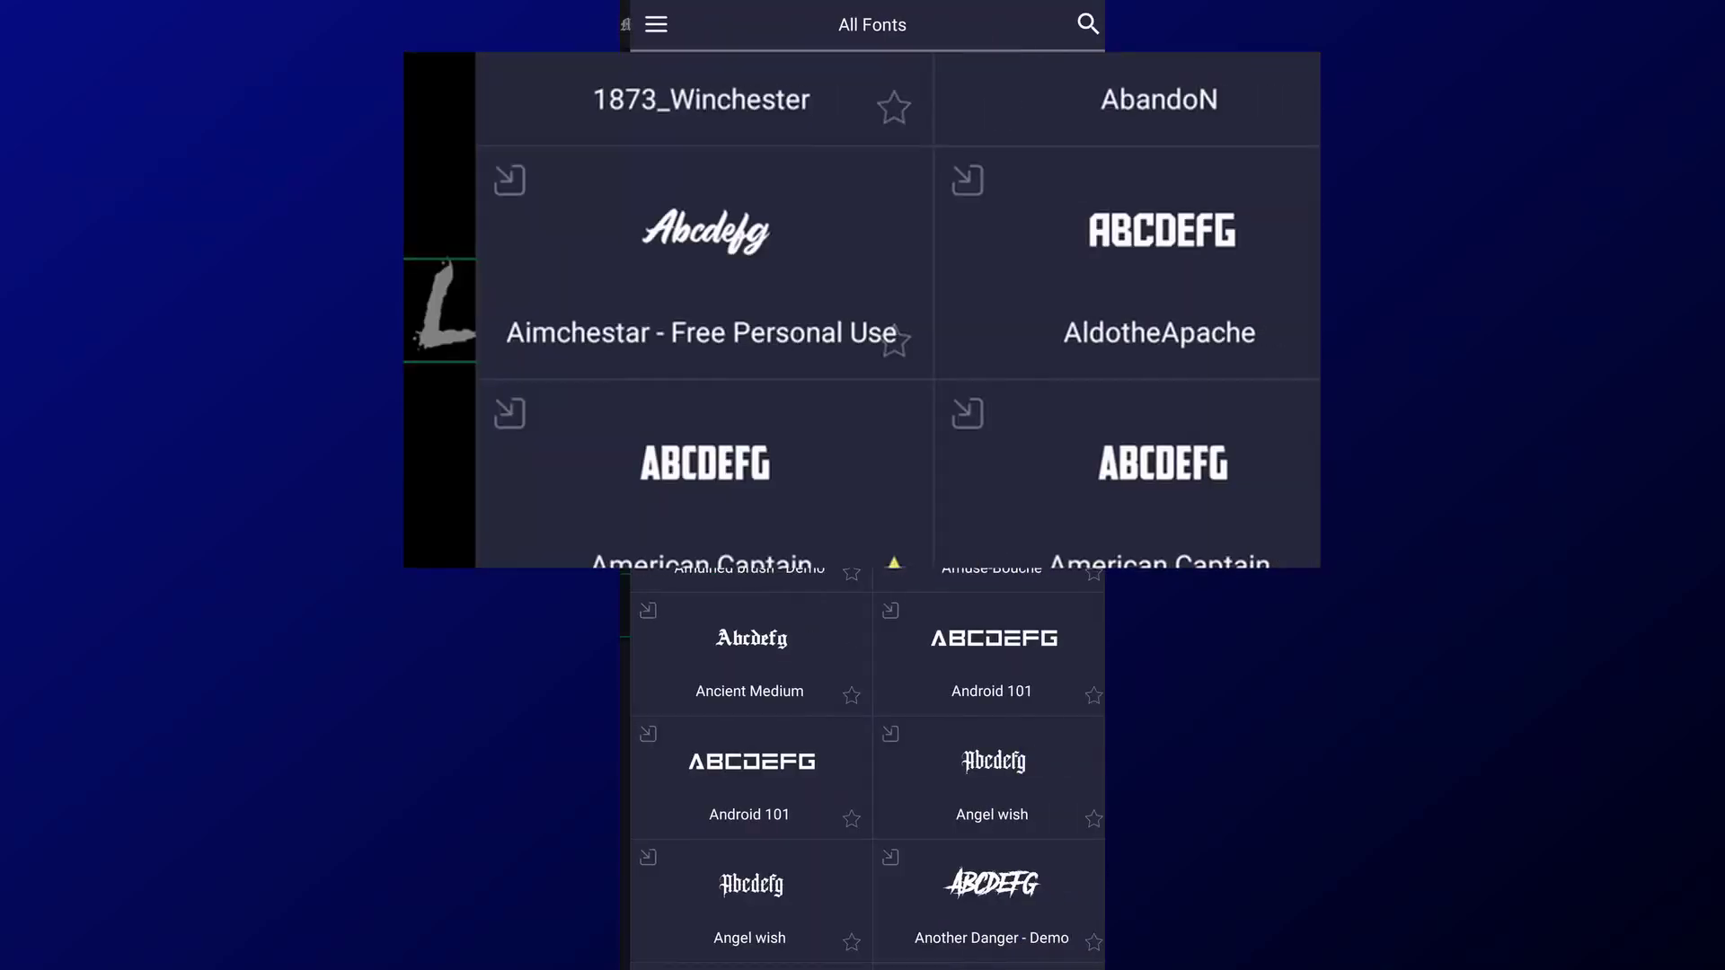
click(819, 715)
click(1077, 24)
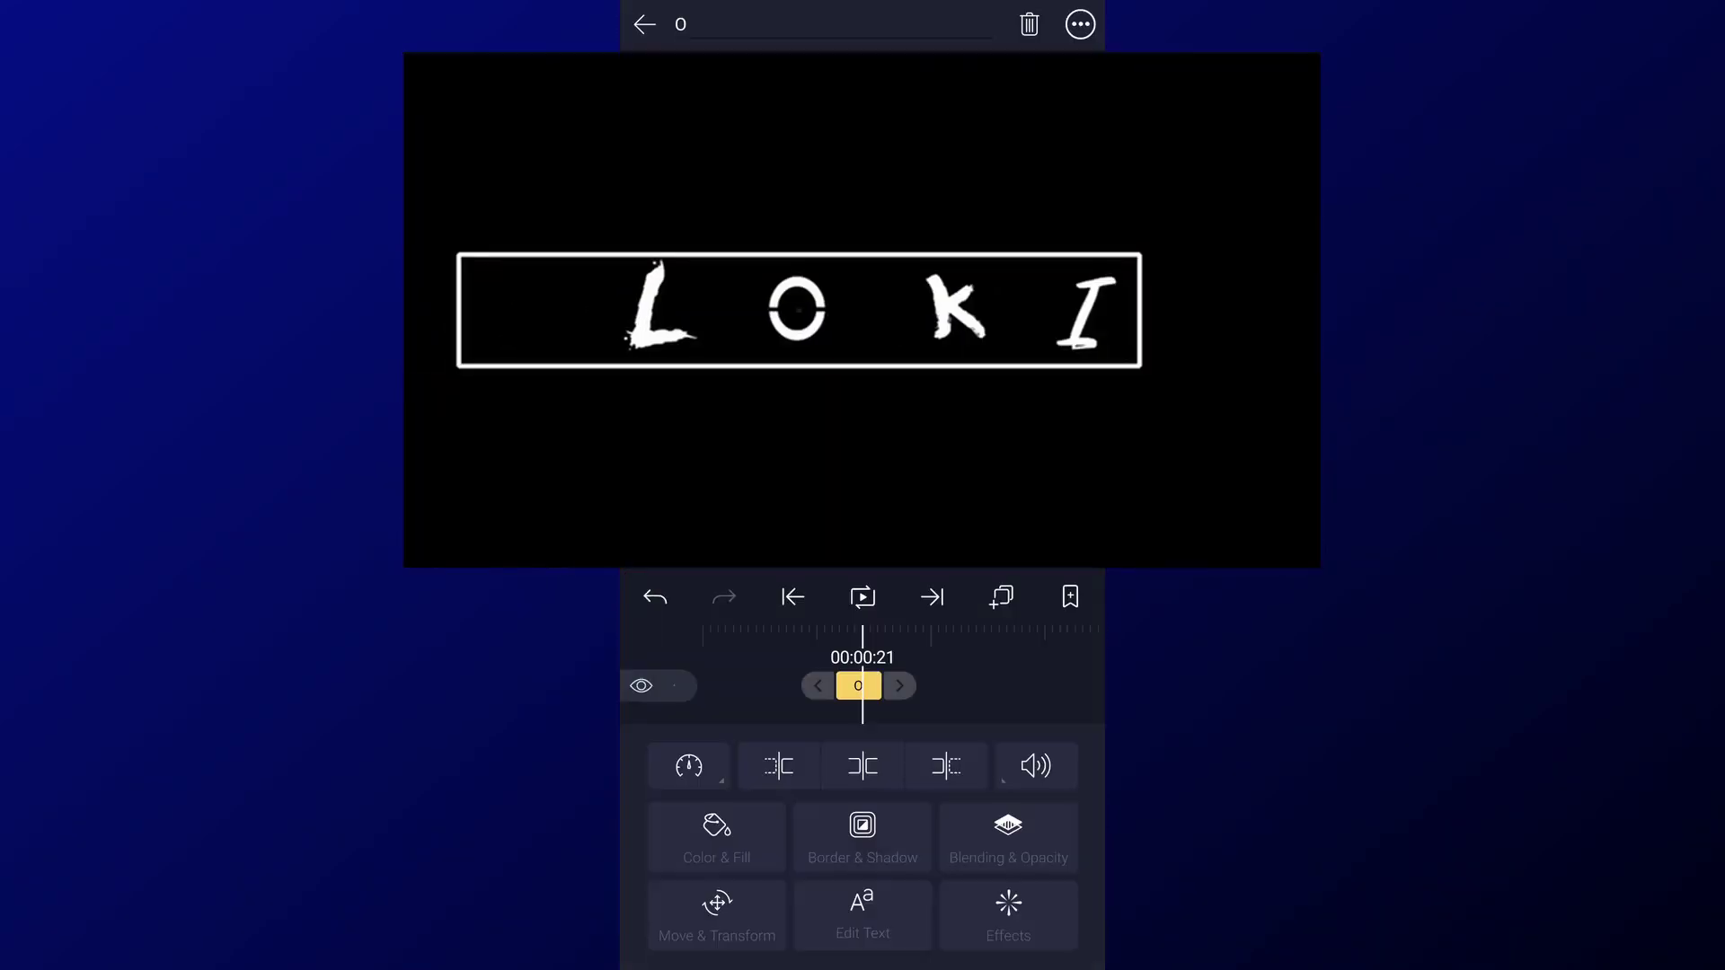
click(644, 25)
Step: Set the K letter to the brushgyo script font, after trying Sablon_Up_Outline
click(957, 310)
click(862, 914)
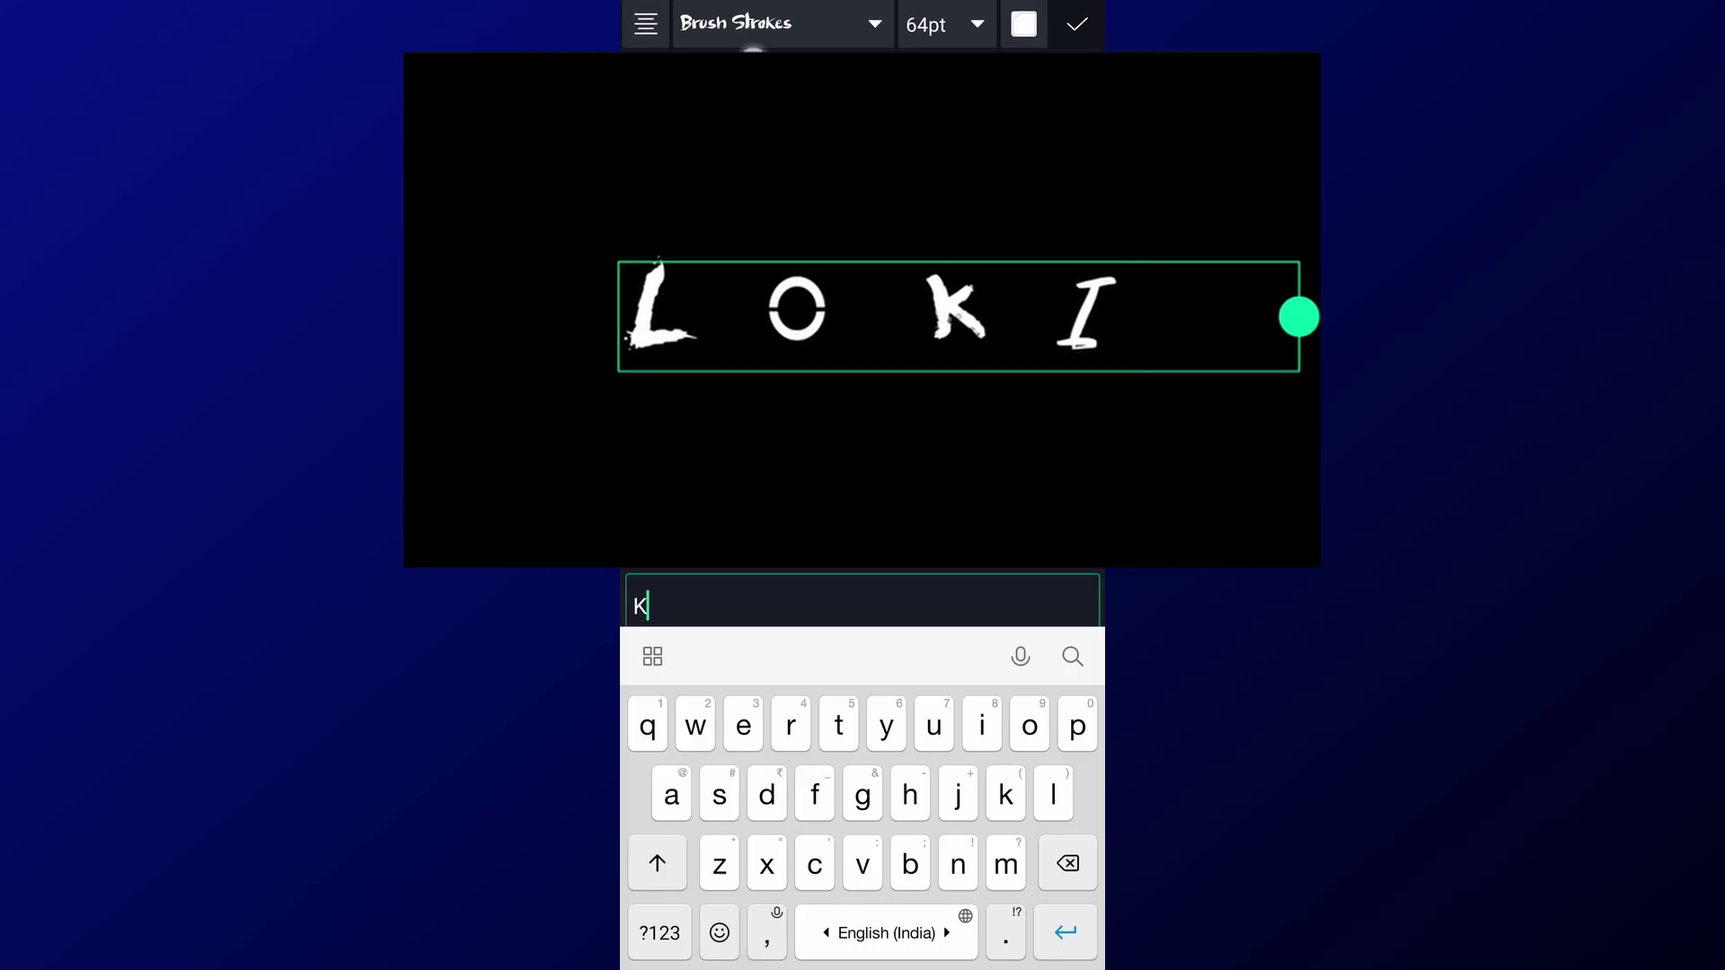
click(782, 24)
scroll(862, 485, down, 15)
scroll(863, 485, down, 20)
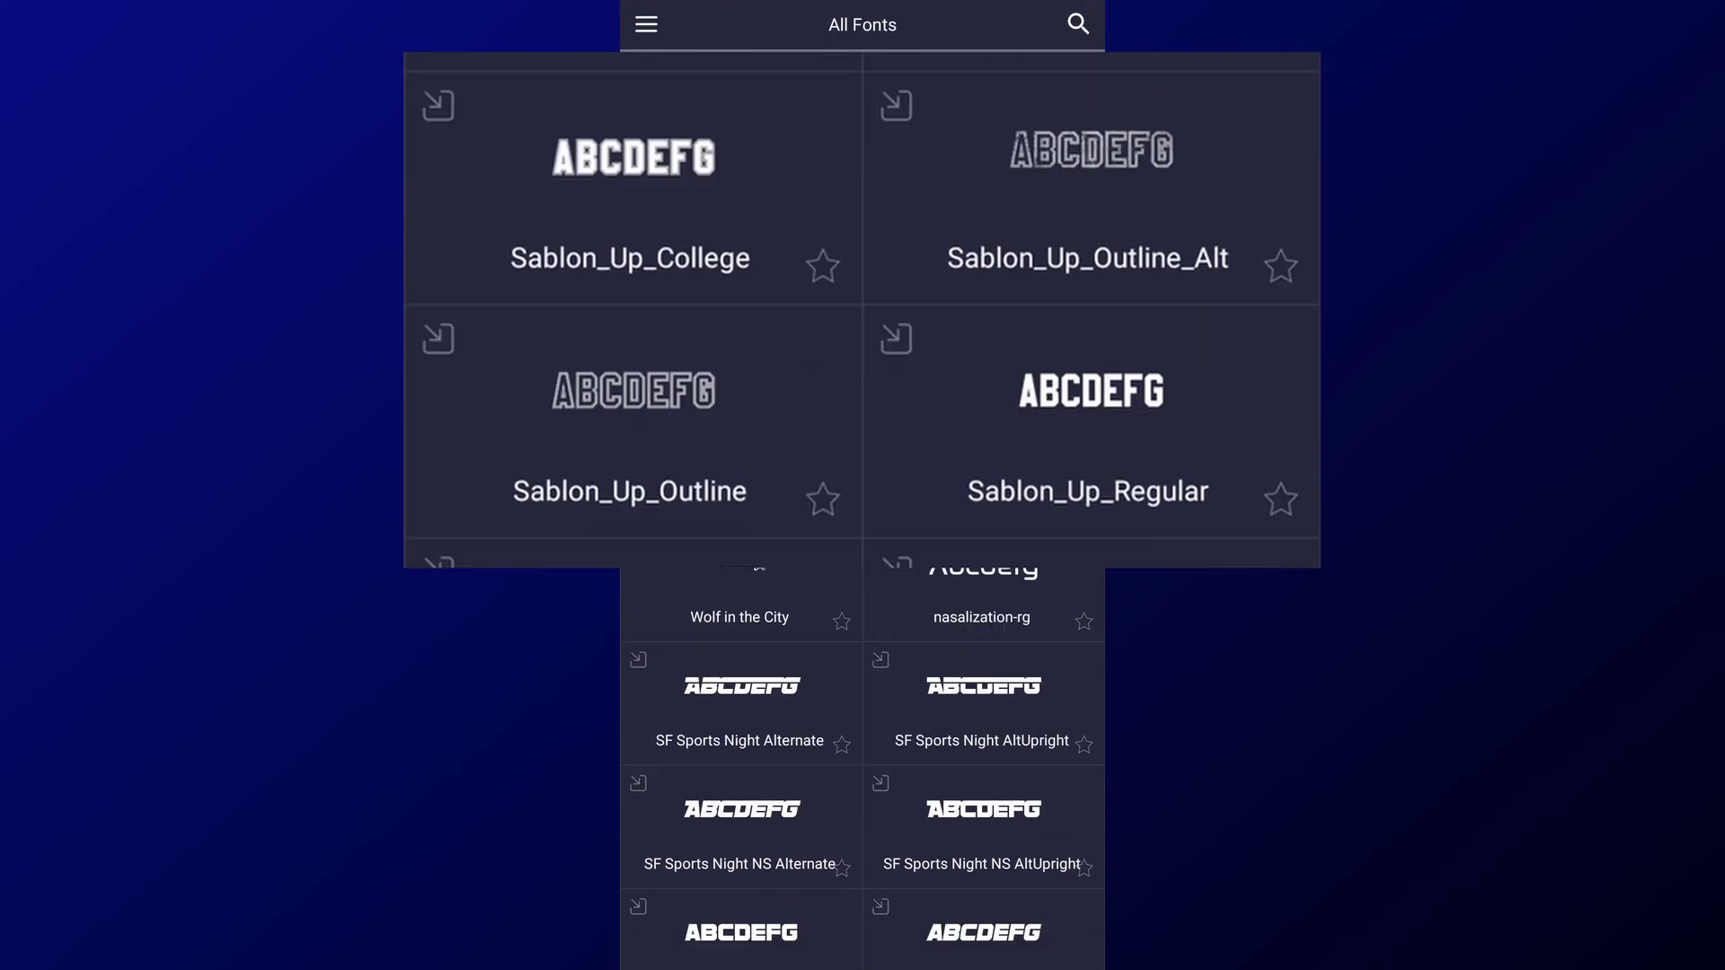
click(770, 283)
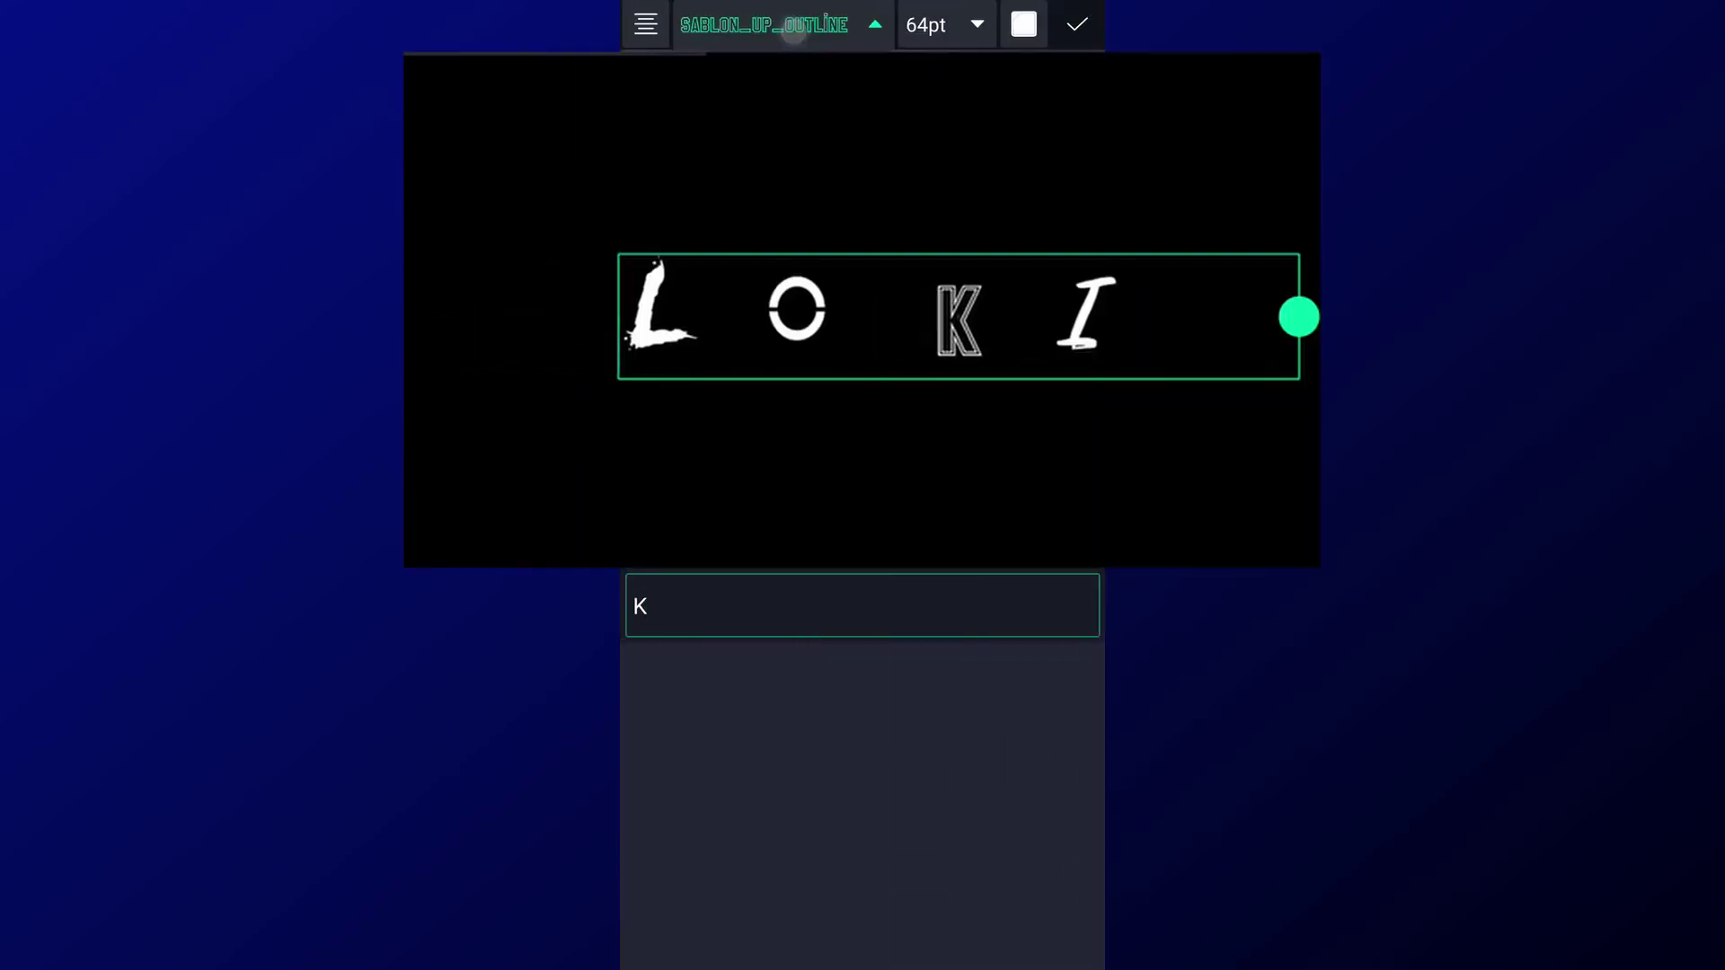
click(782, 24)
scroll(862, 719, down, 10)
click(705, 683)
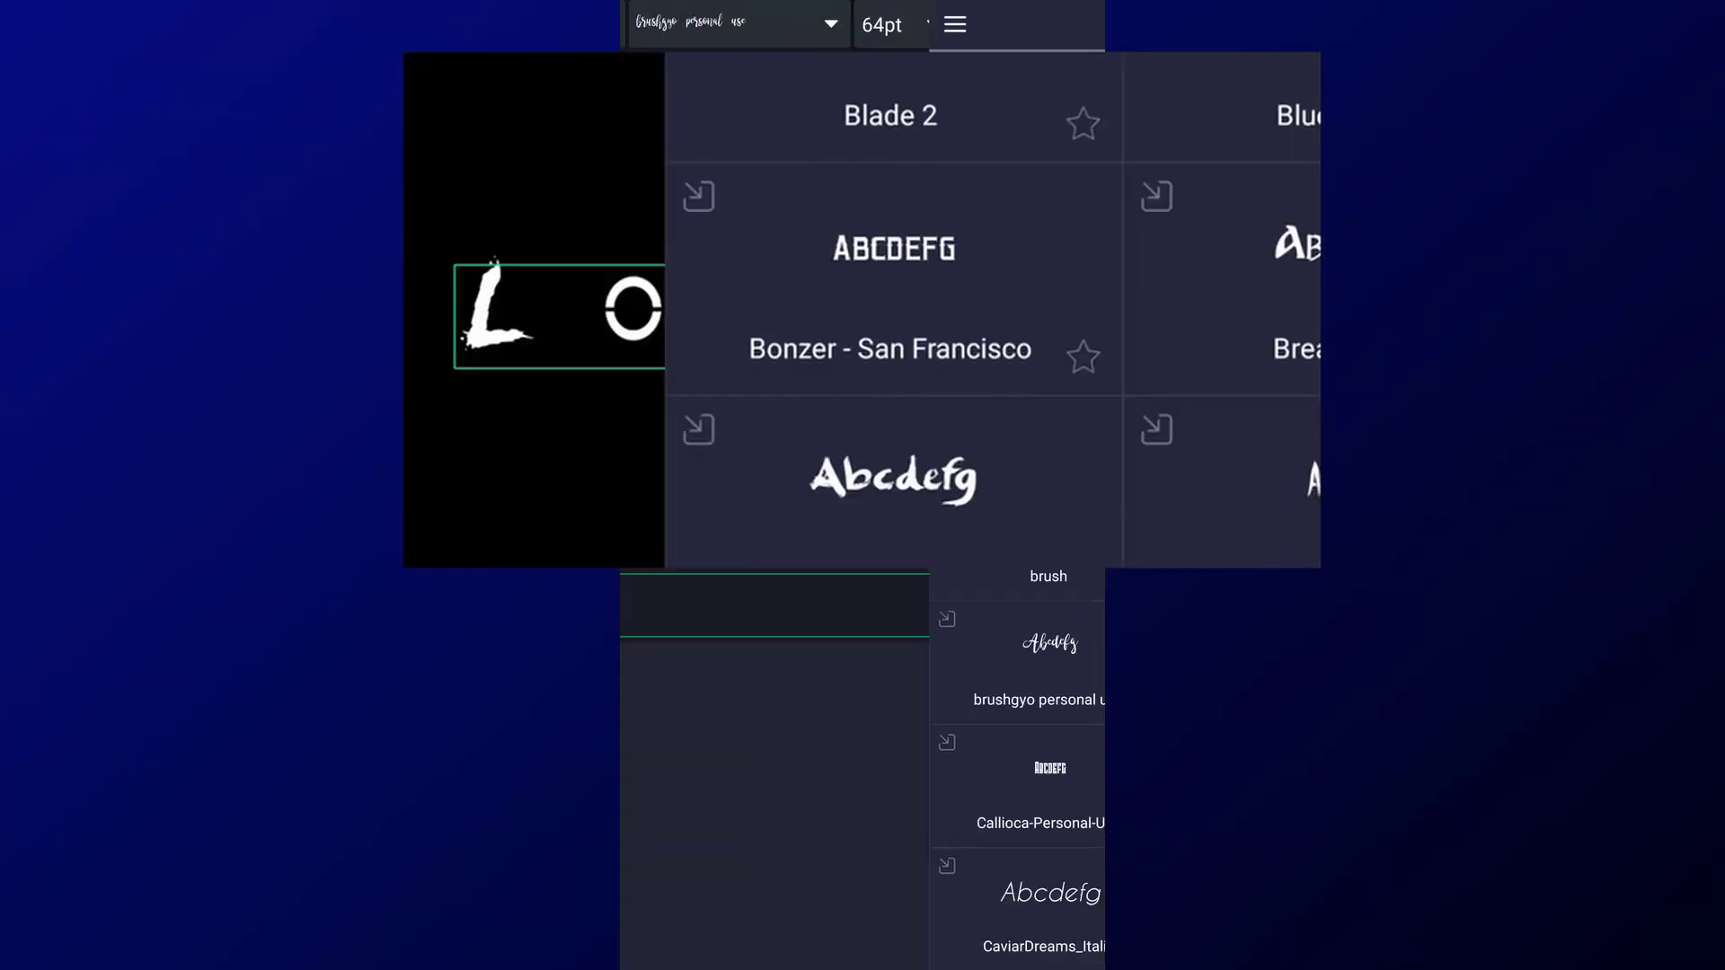
click(1077, 24)
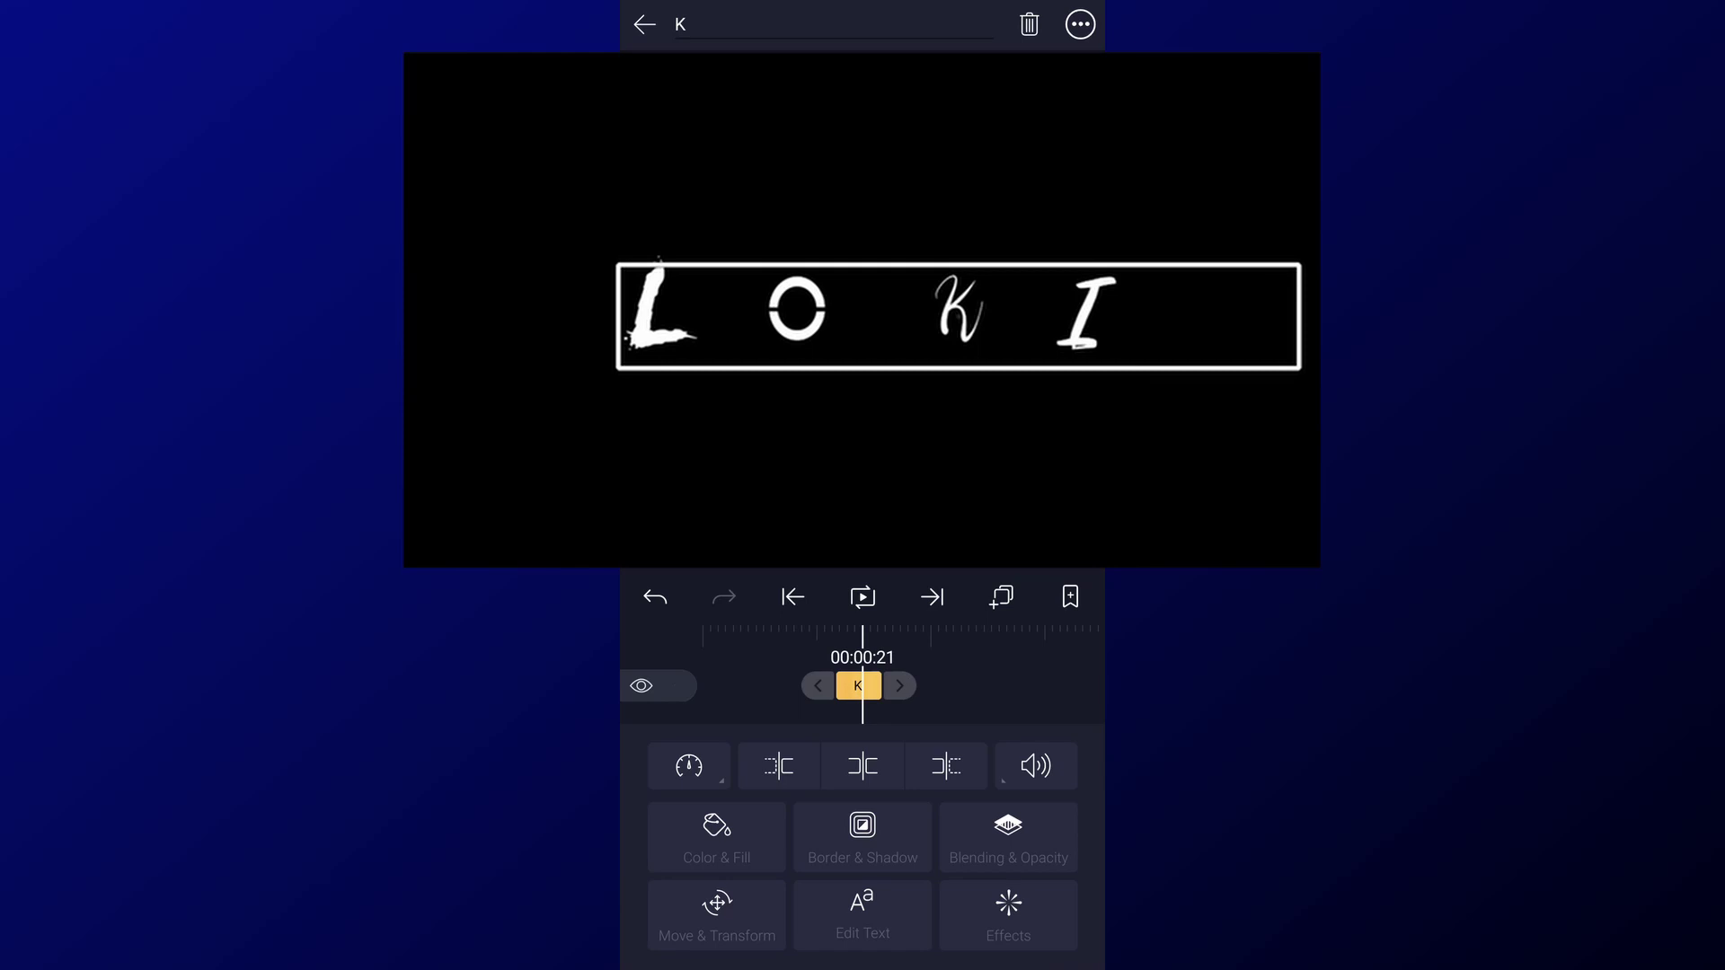
click(646, 24)
Step: Set the I letter to the norwester font, after trying BALLW
click(855, 755)
click(862, 915)
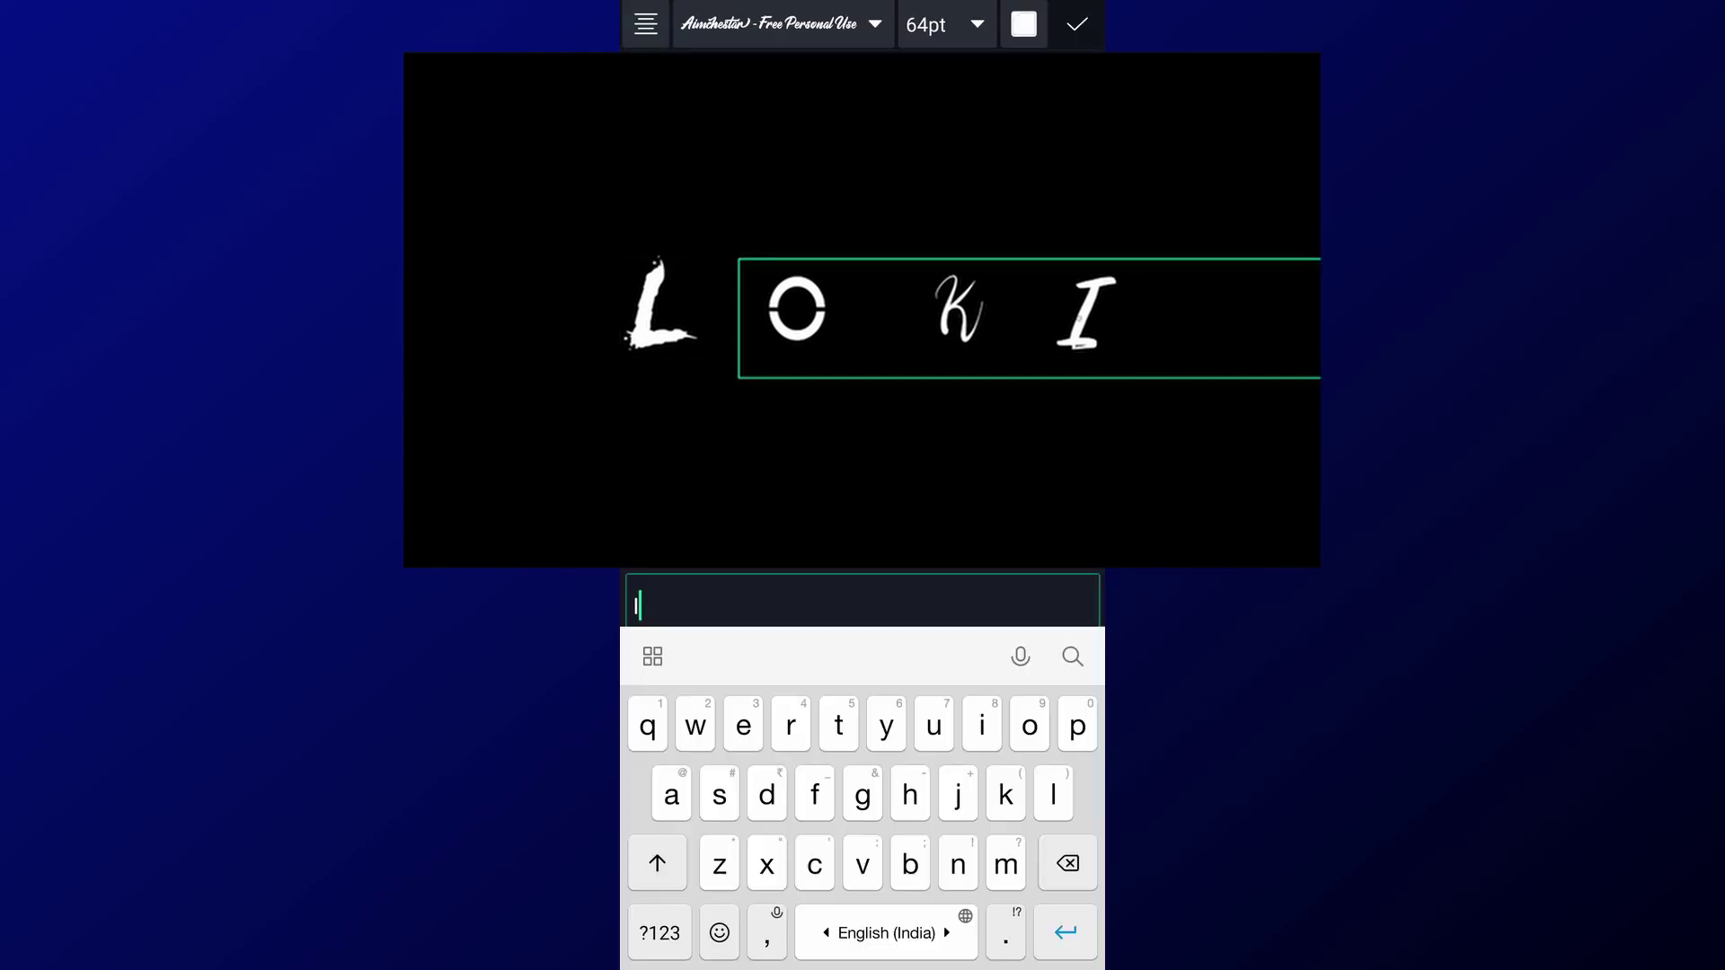
click(781, 24)
scroll(862, 764, down, 2)
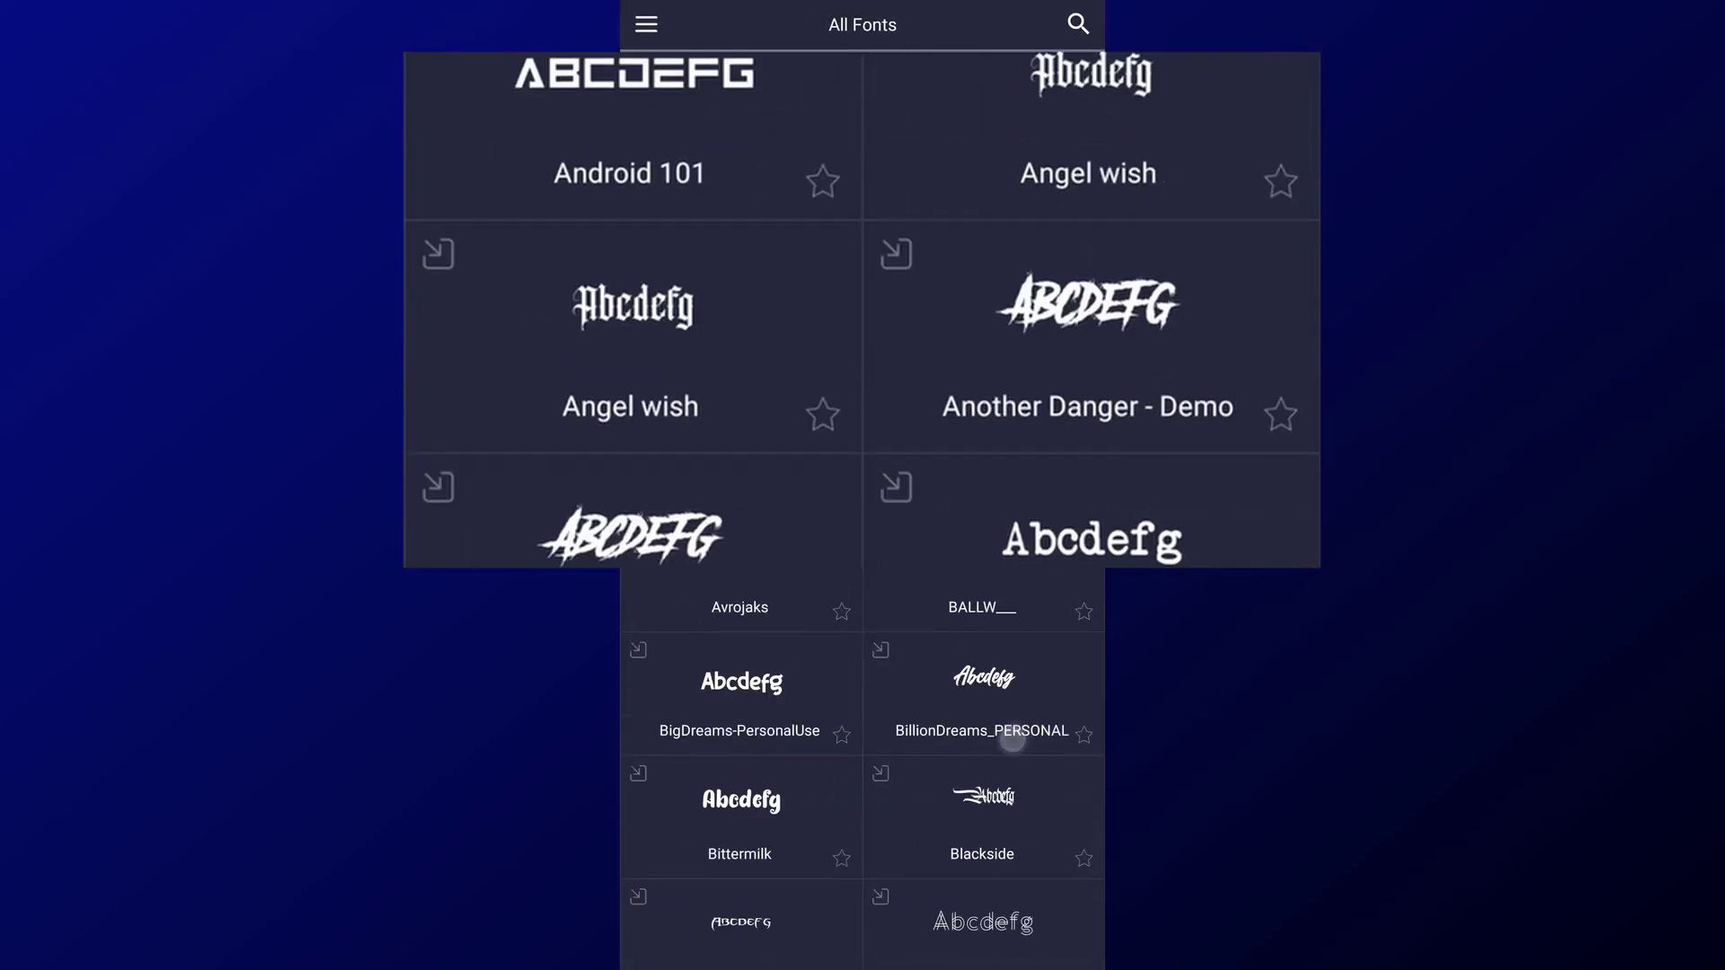
click(986, 589)
click(782, 24)
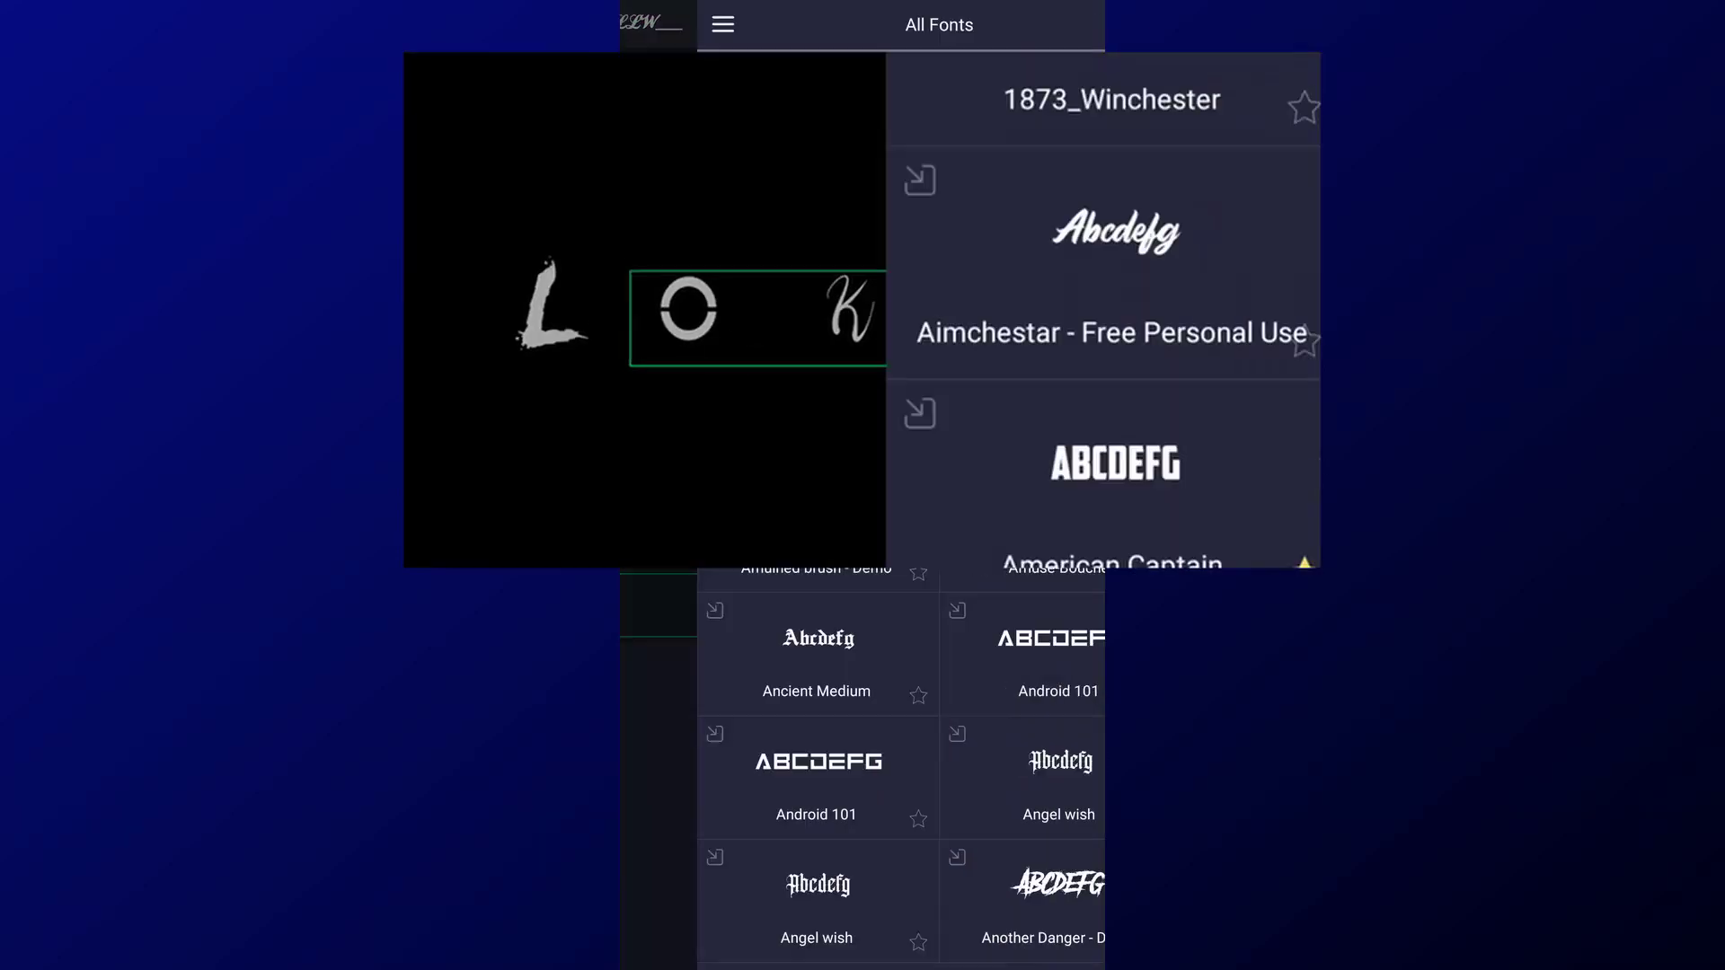
scroll(863, 764, down, 10)
scroll(1024, 674, down, 5)
click(981, 707)
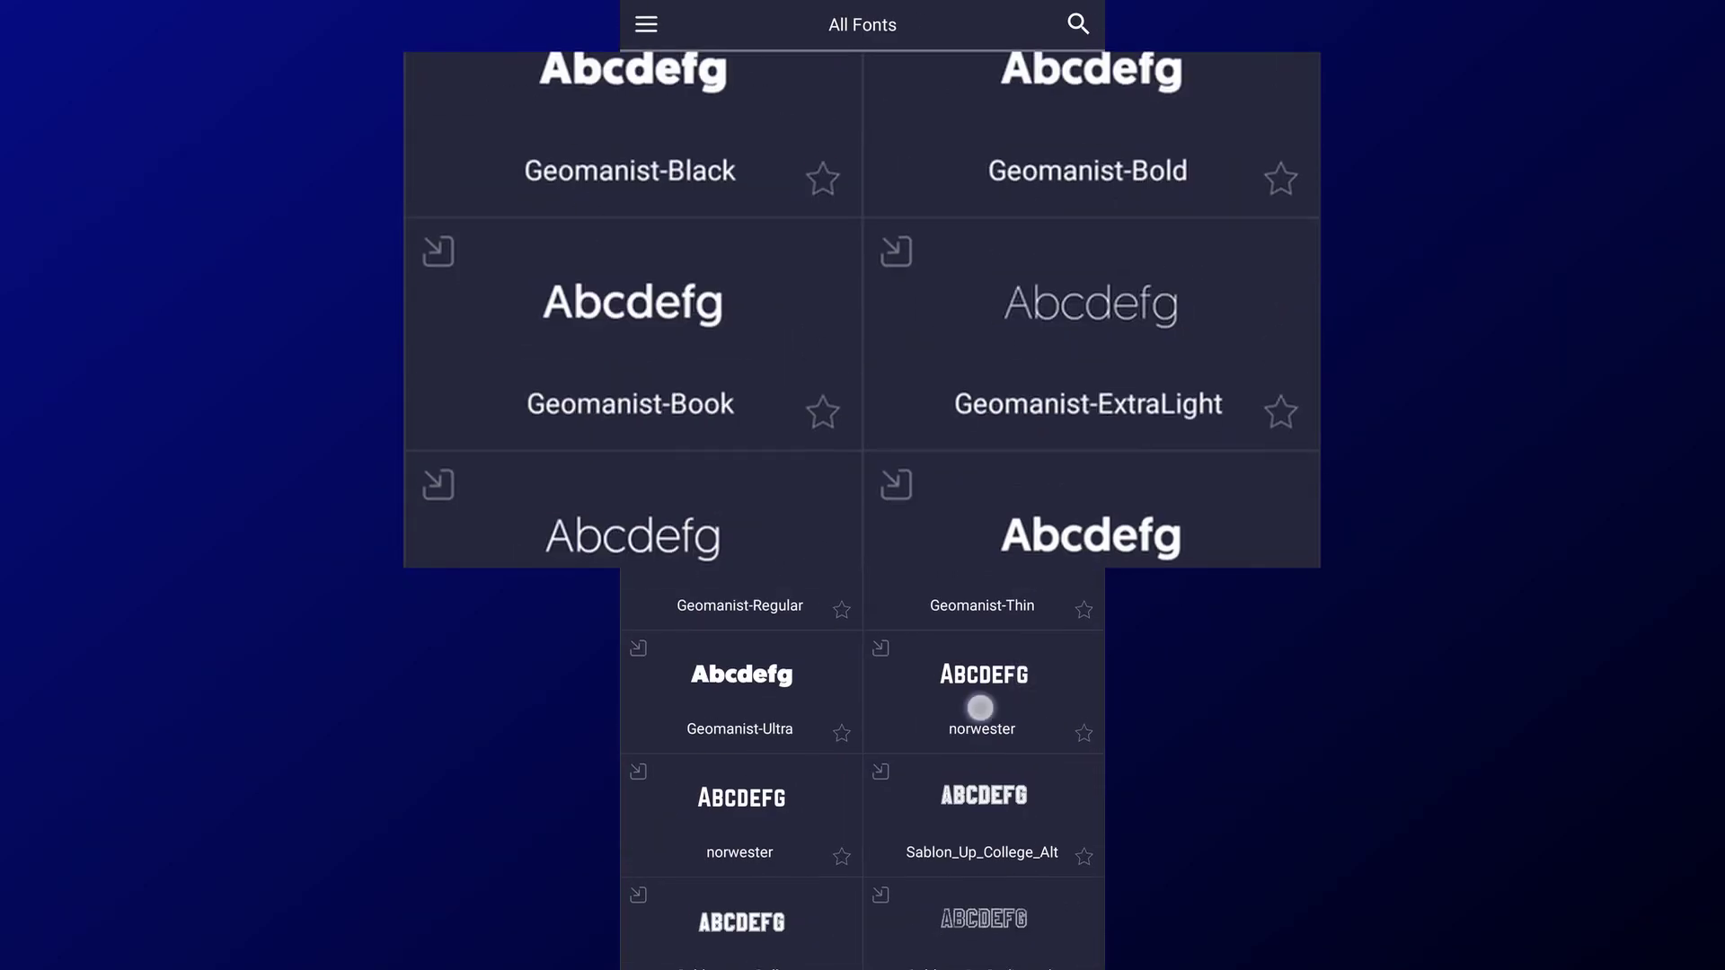
click(1077, 25)
click(639, 19)
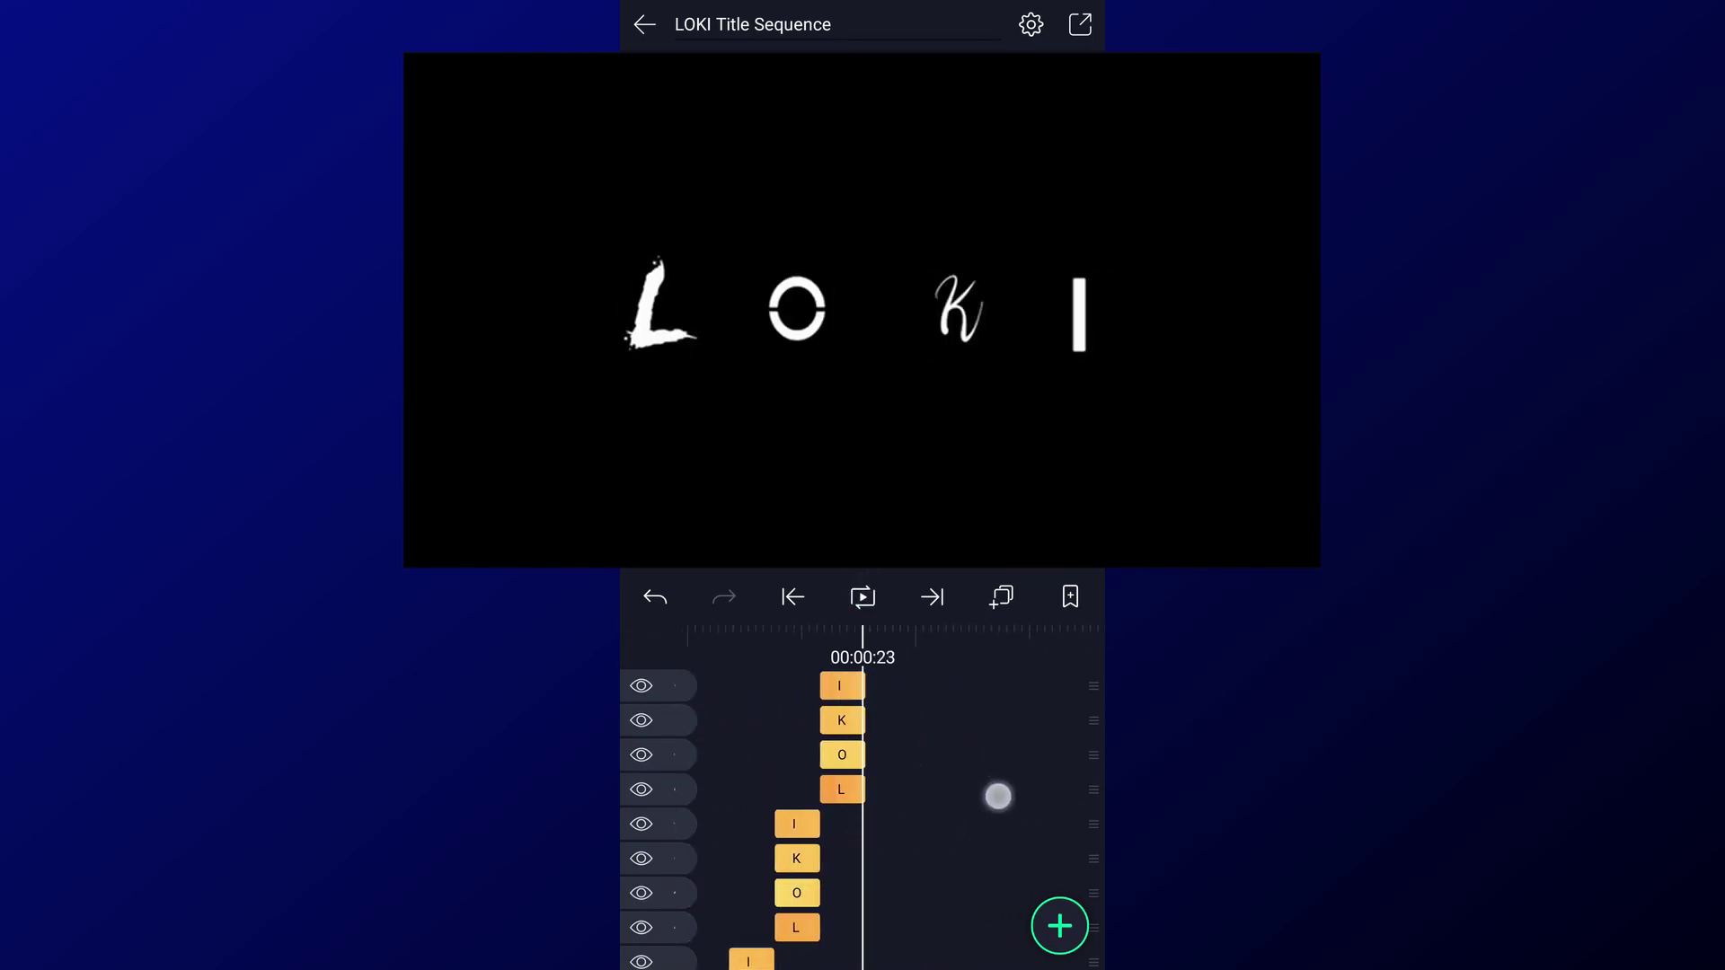
Step: Move to the next LOKI letter set and give its L a new font
click(994, 751)
drag(960, 785, 994, 786)
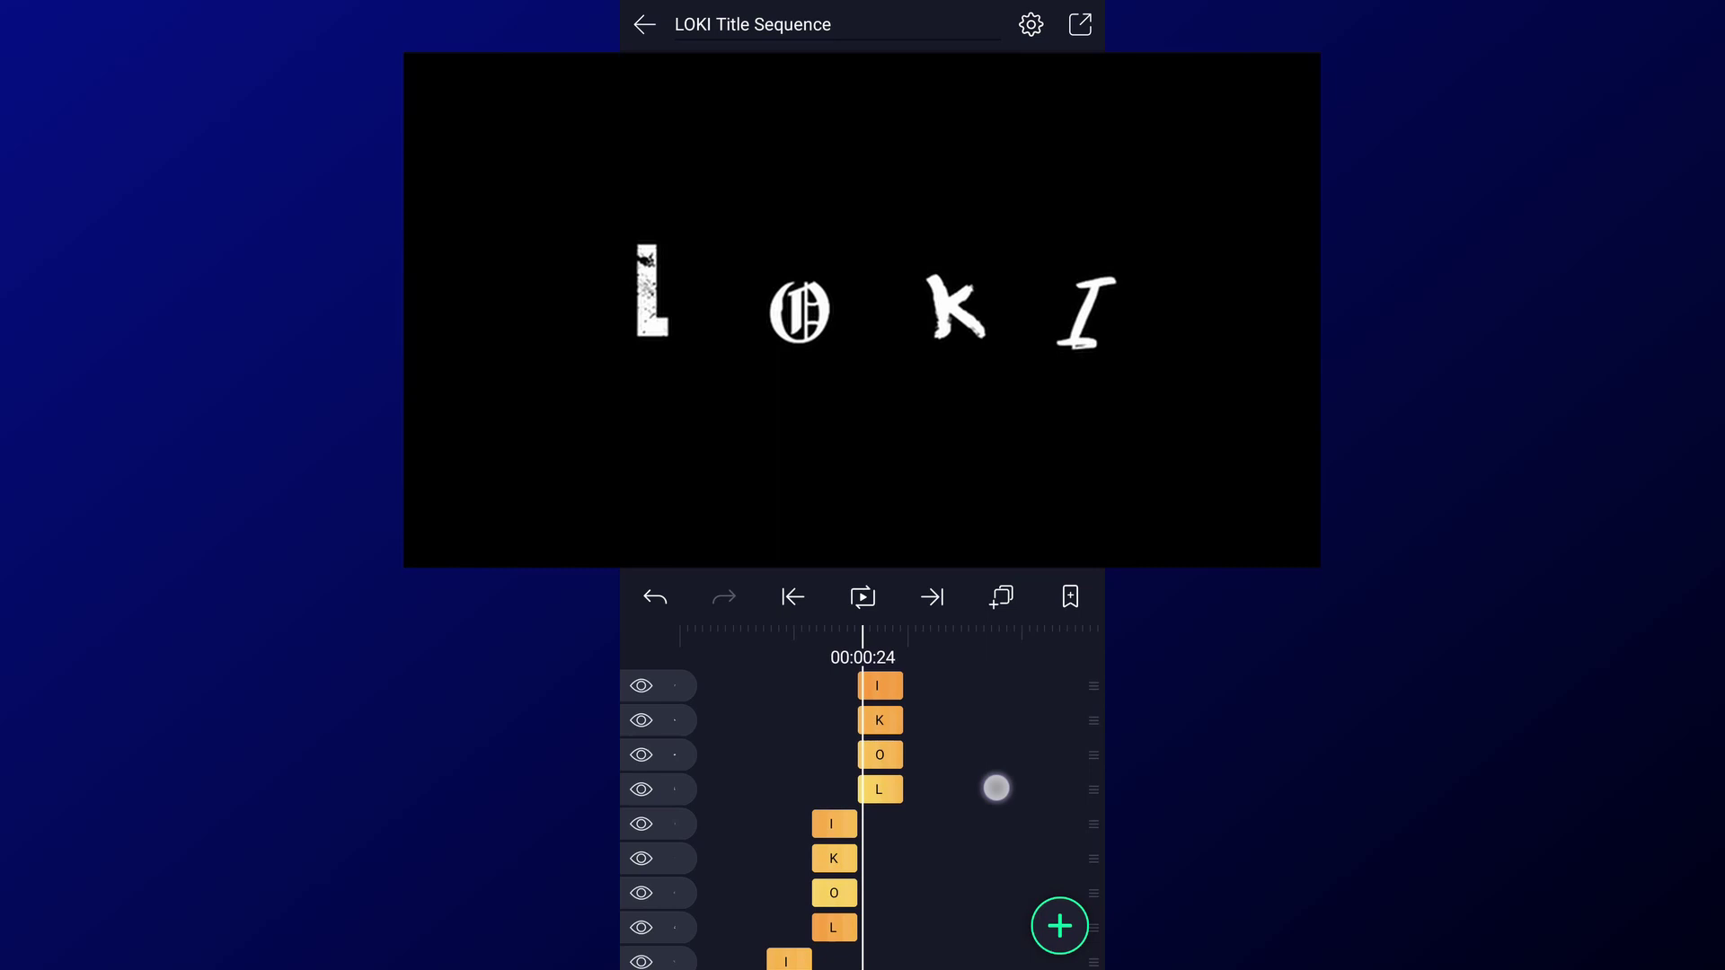
click(889, 789)
click(862, 908)
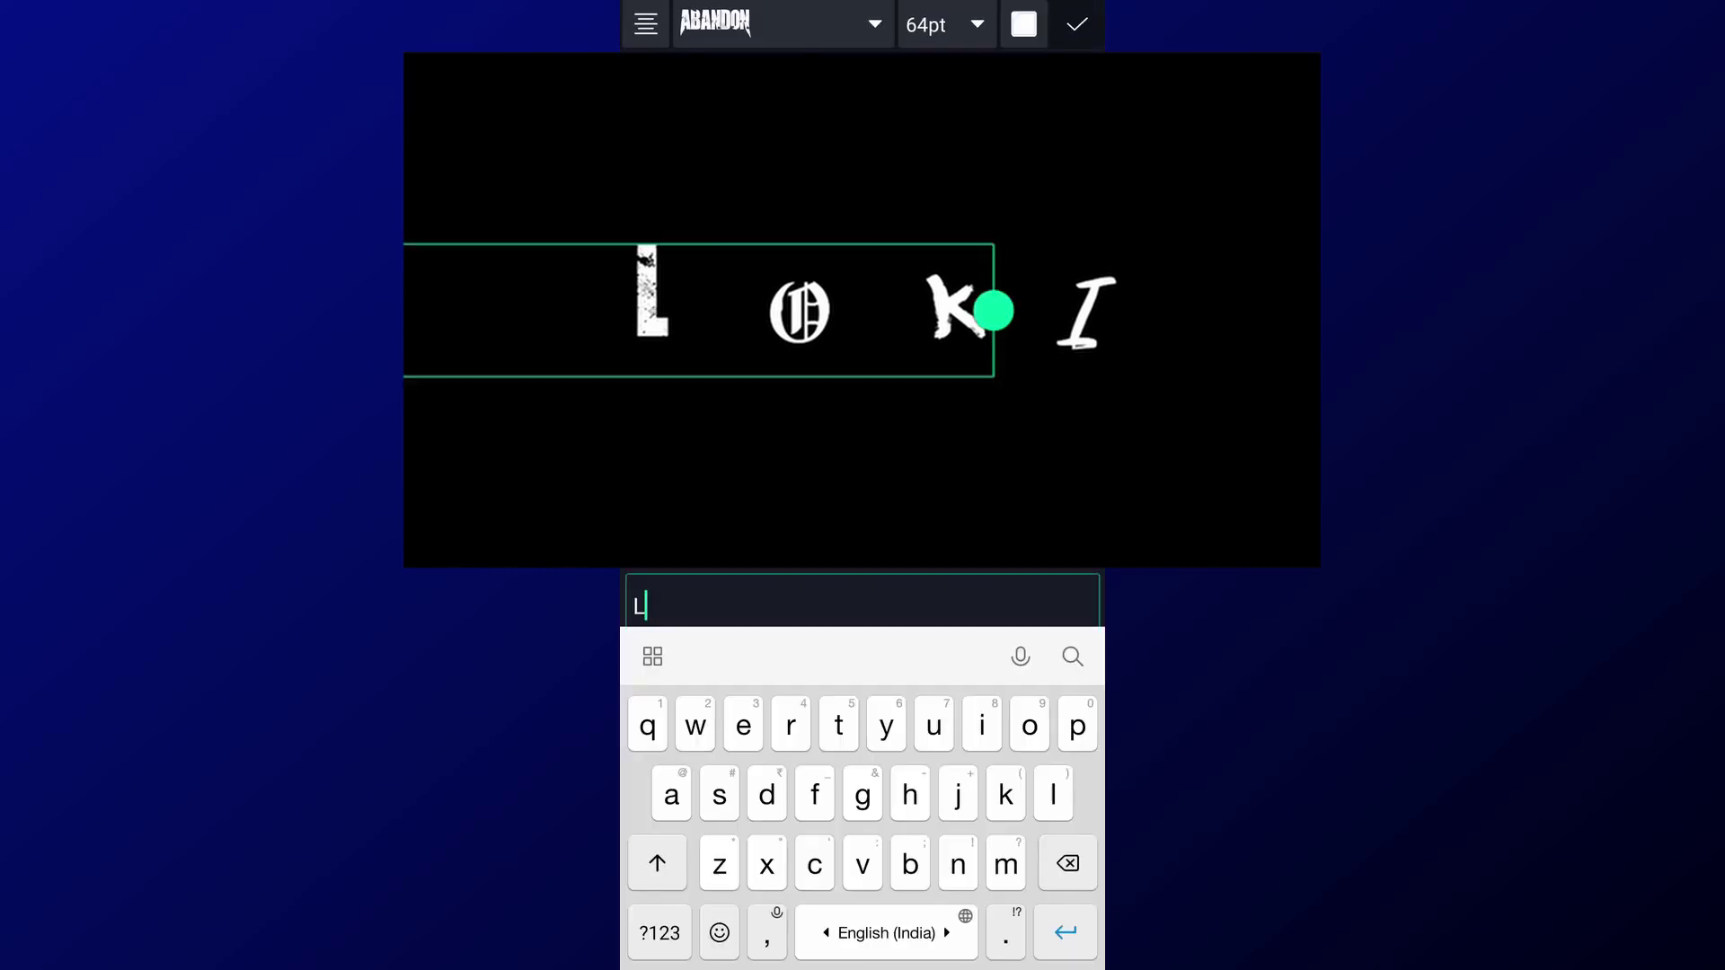
click(764, 24)
click(1077, 24)
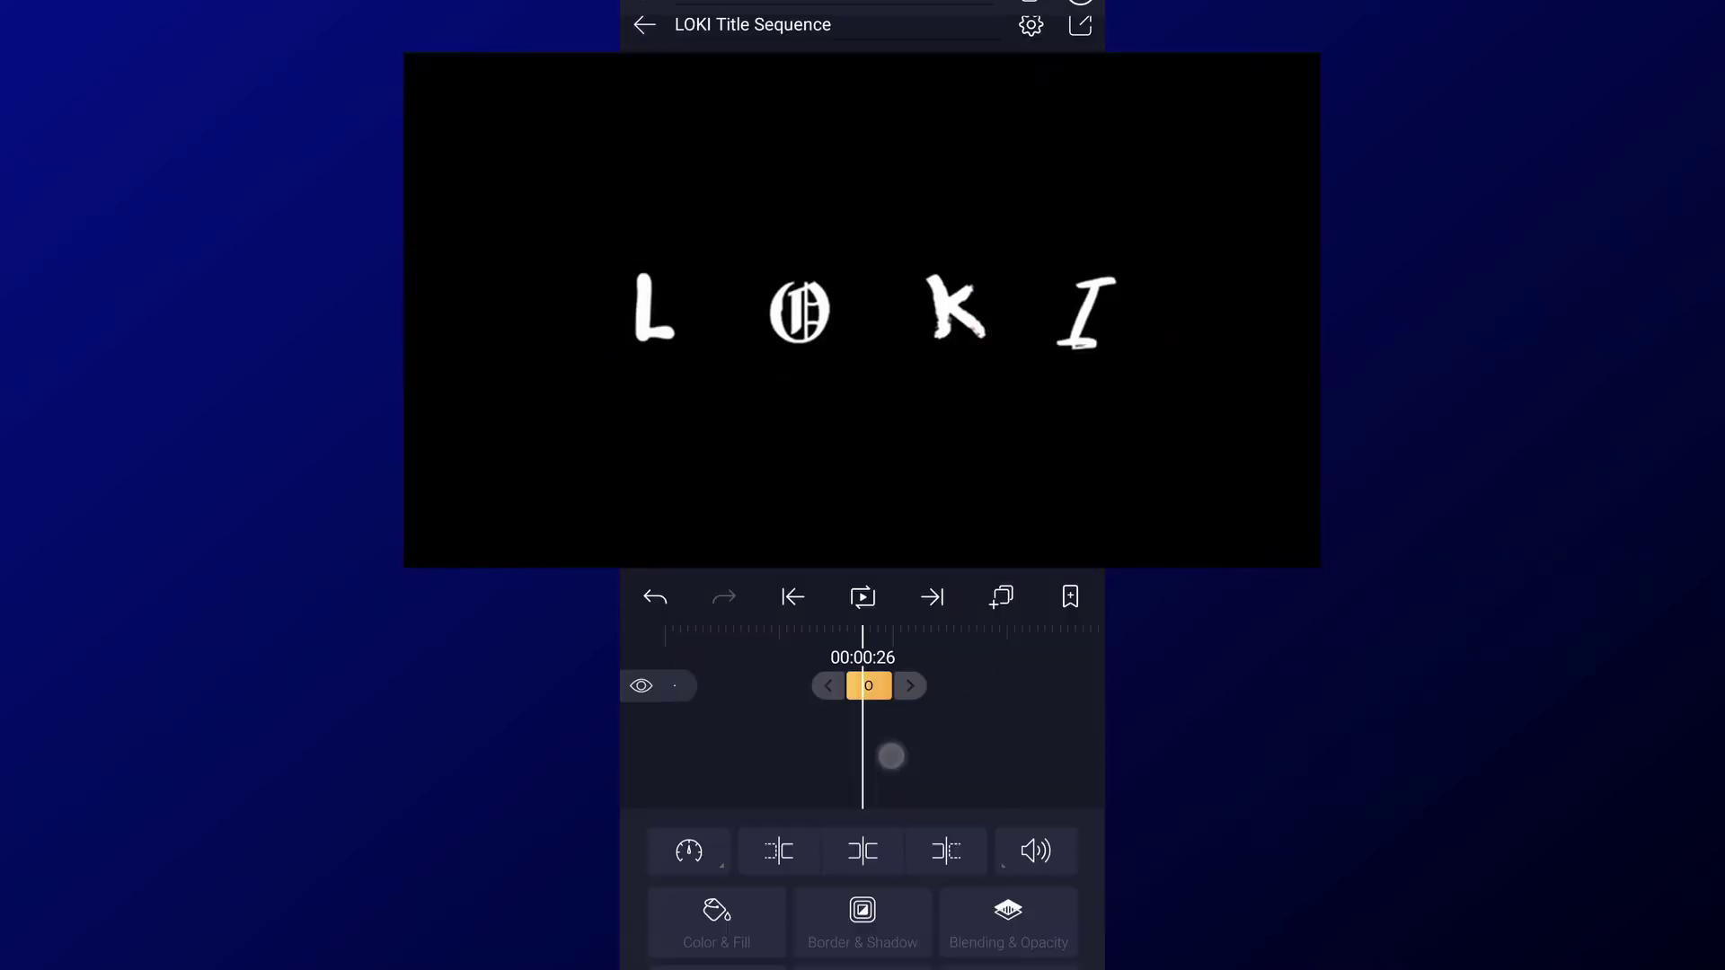
click(800, 310)
Step: Apply a rough brush font to the O letter
click(863, 908)
click(789, 24)
scroll(862, 360, down, 5)
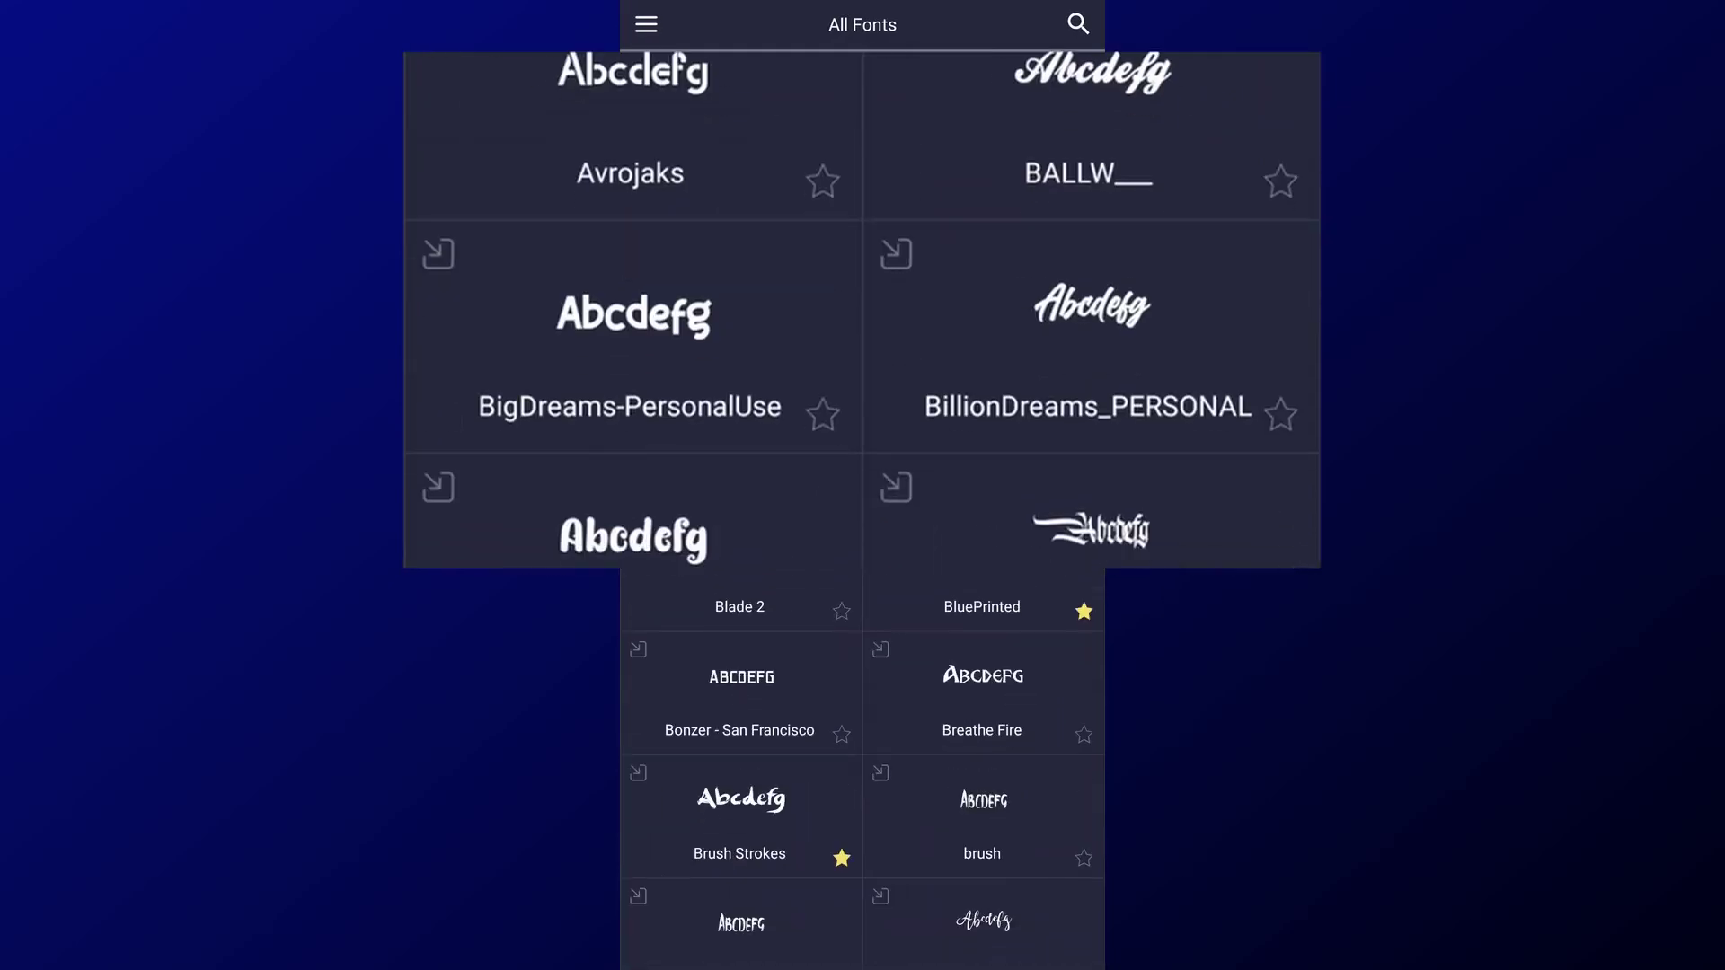
click(1077, 25)
click(955, 310)
Step: Give the K letter a bold font, trying Geomanist-Bold from All Fonts
click(863, 908)
click(789, 24)
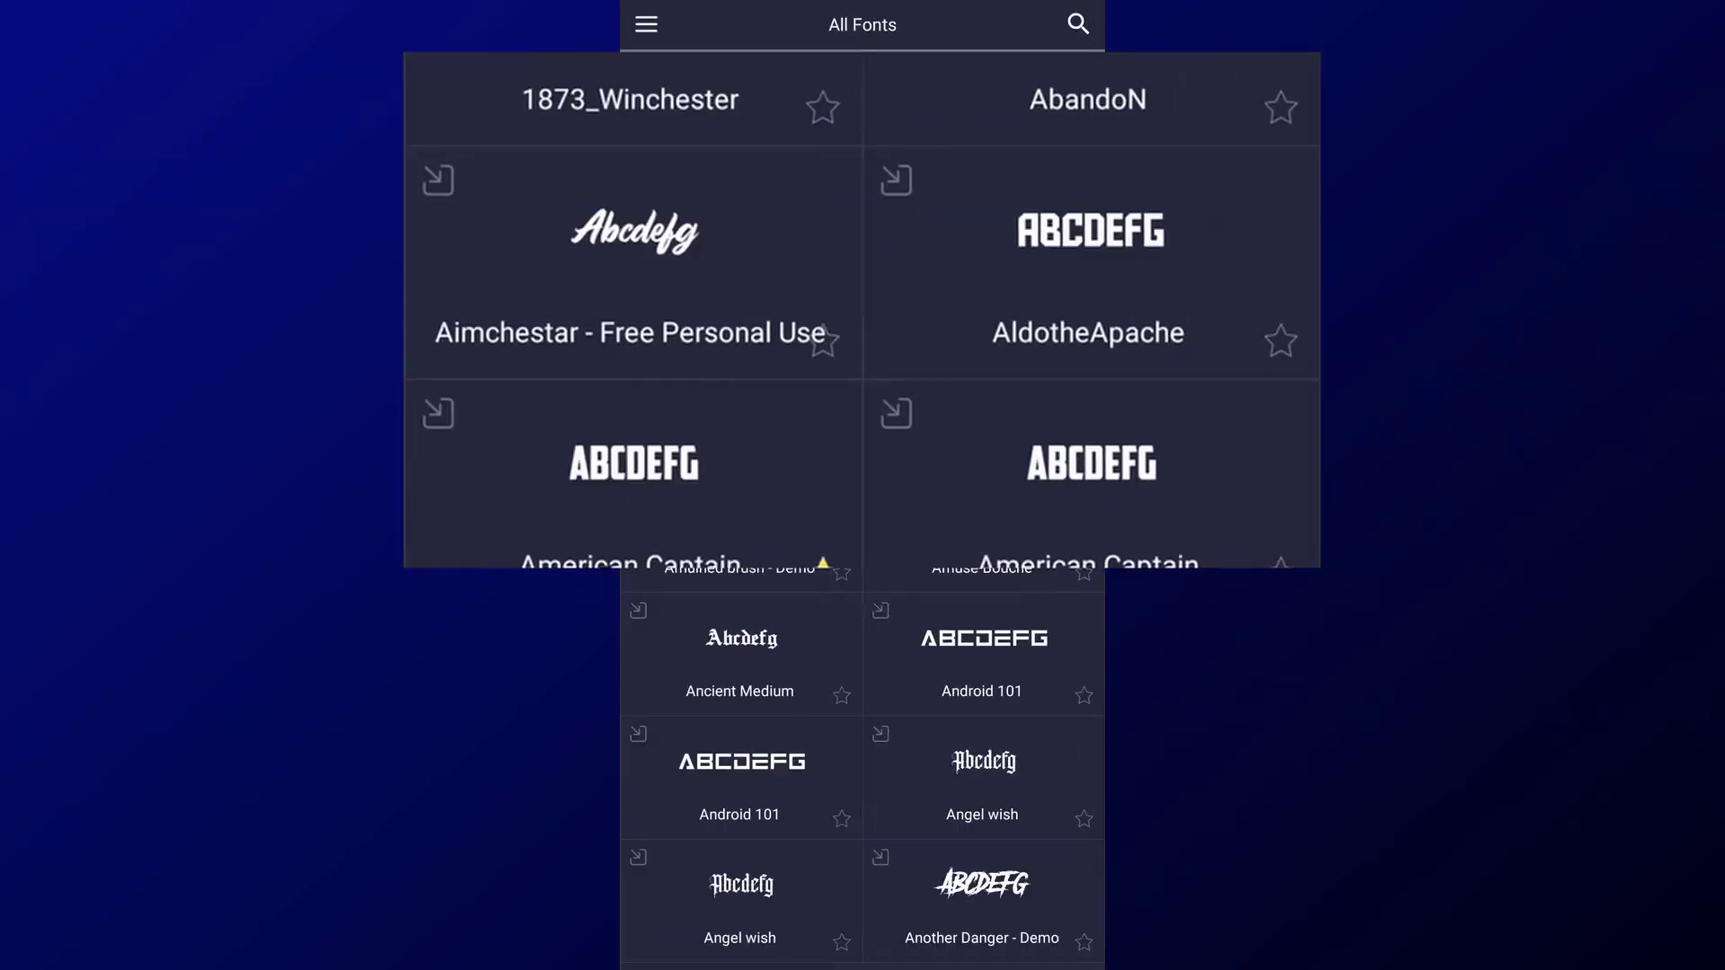
scroll(863, 449, down, 5)
click(1021, 575)
click(823, 22)
scroll(862, 809, down, 10)
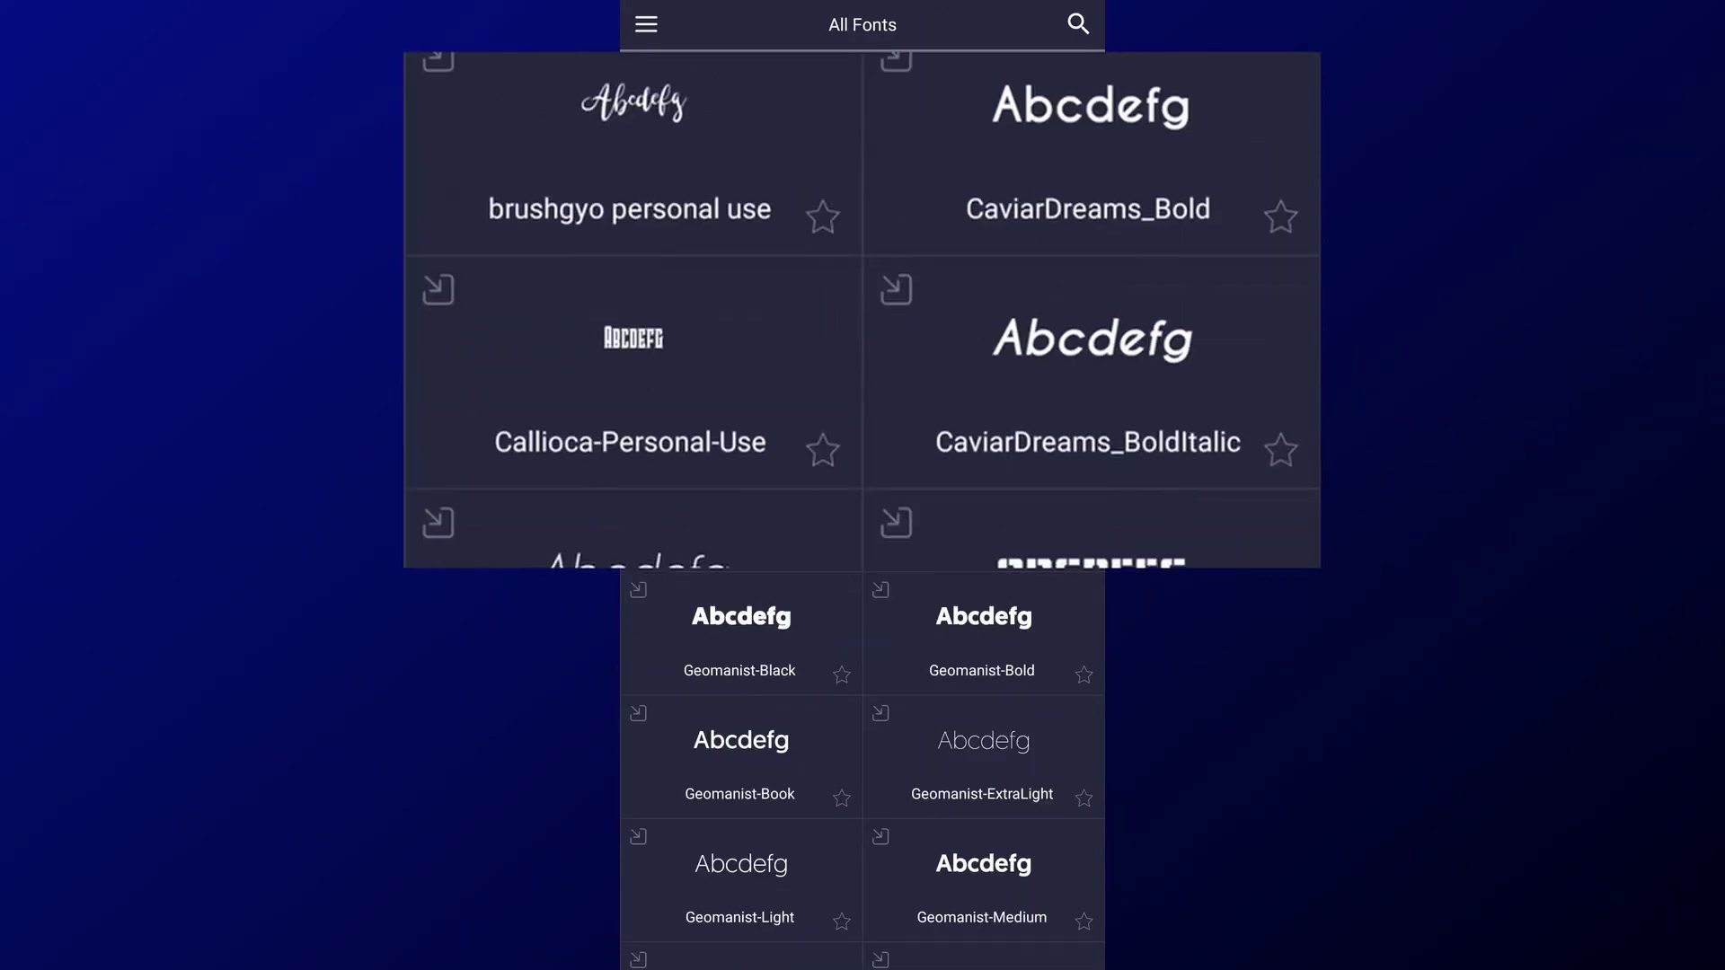
click(982, 827)
click(1077, 24)
Step: Give the I letter a thin brushy font and return to the timeline
click(1086, 313)
click(737, 23)
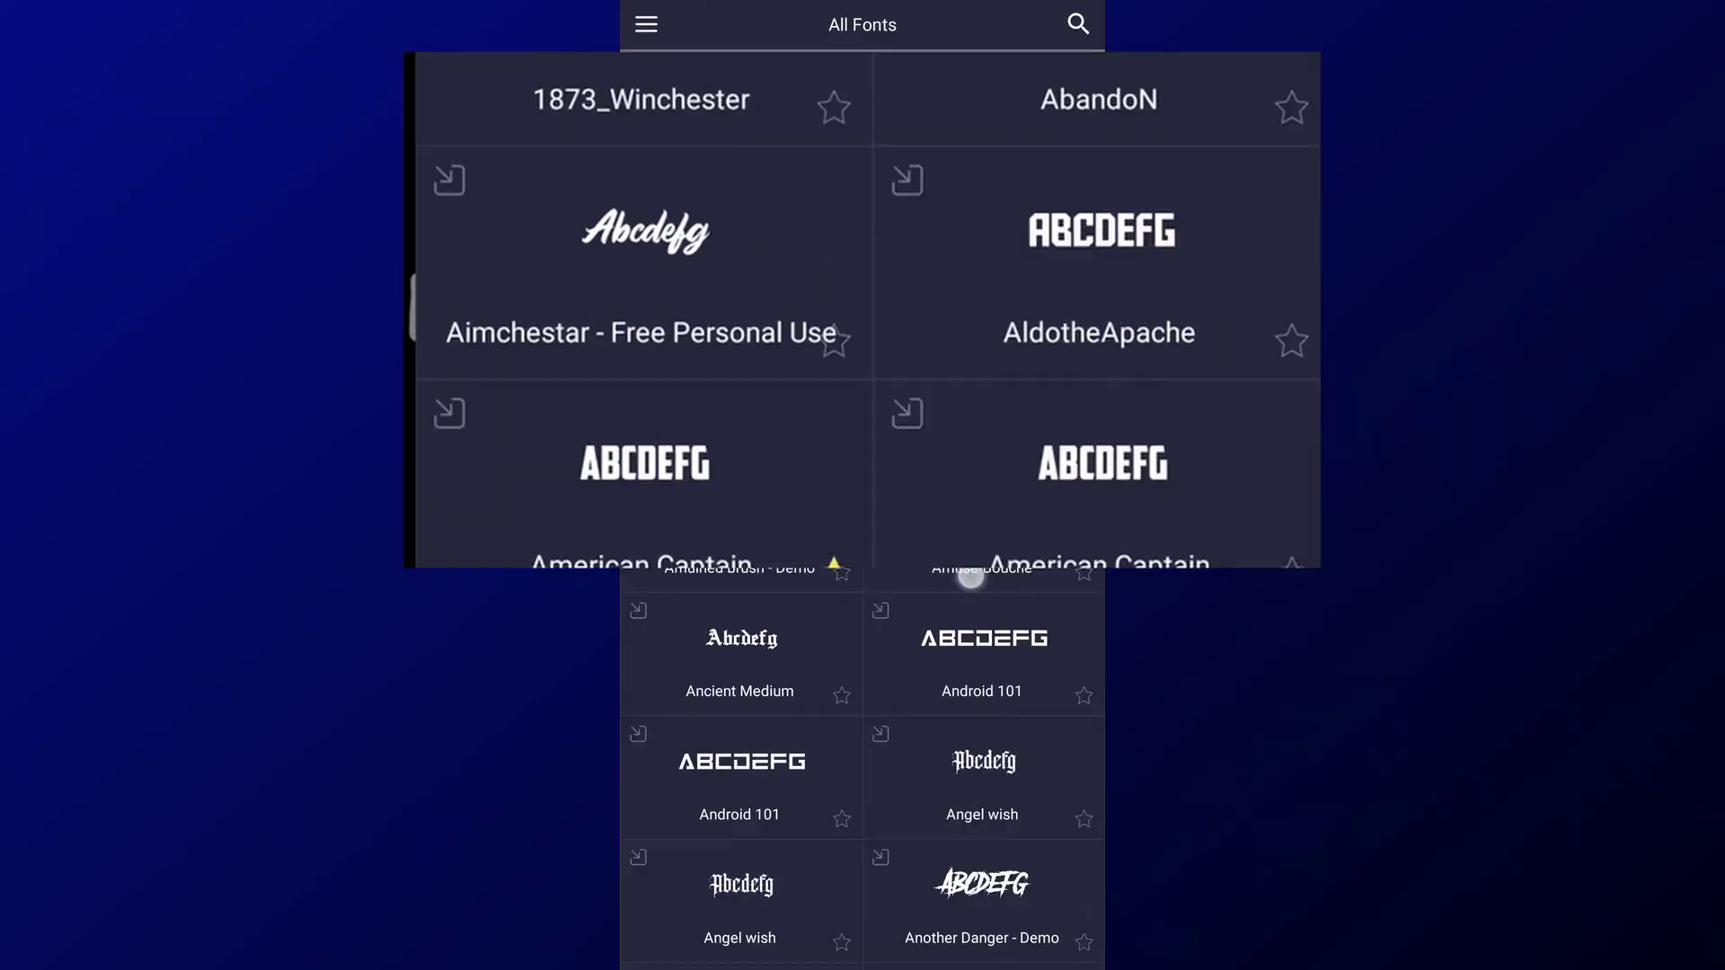
scroll(862, 449, down, 10)
scroll(862, 449, down, 5)
scroll(1043, 629, down, 5)
scroll(1033, 764, down, 5)
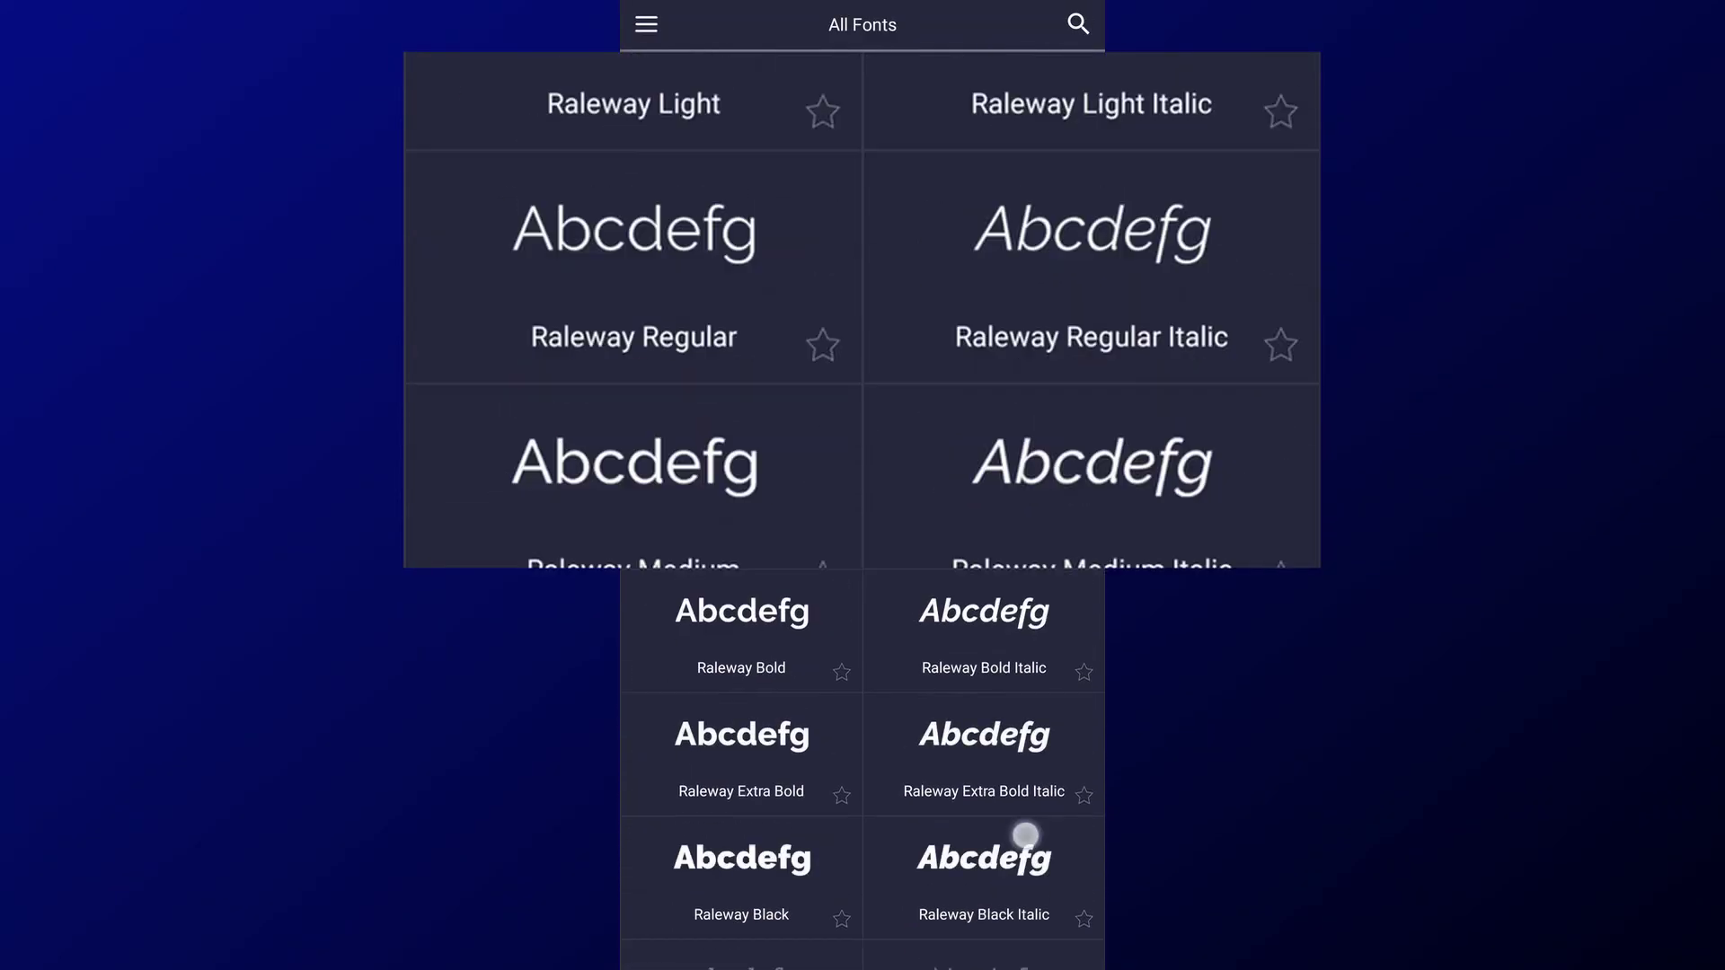
scroll(1015, 809, down, 5)
scroll(1007, 791, down, 3)
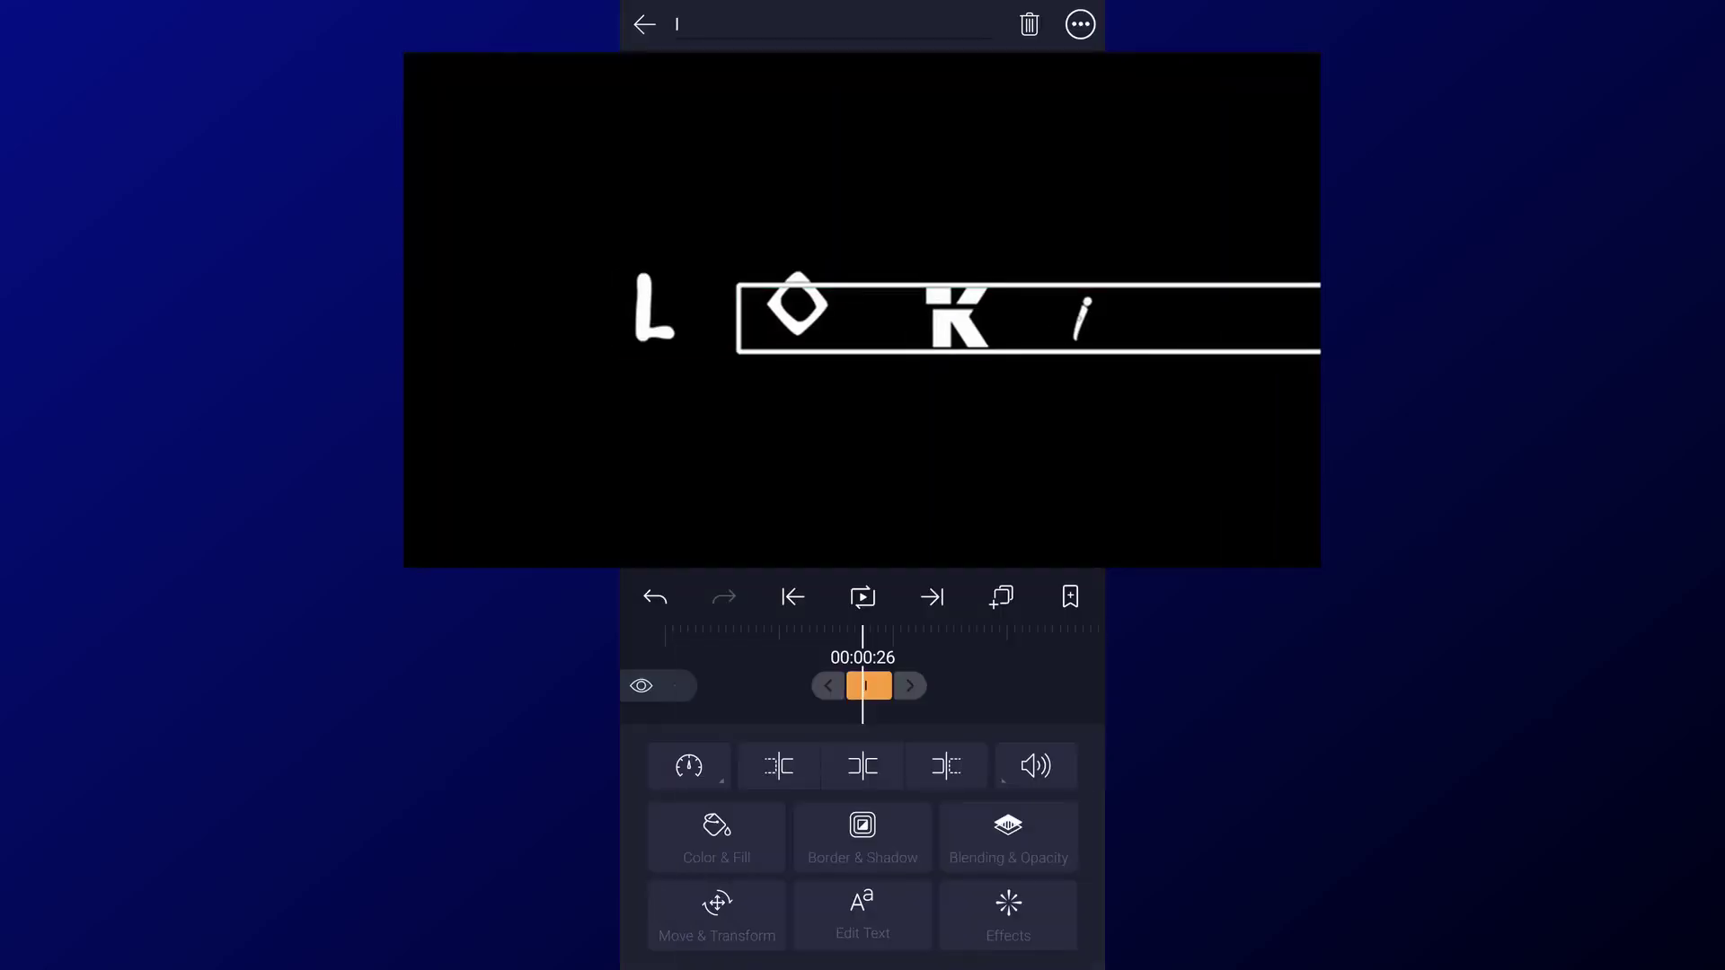
click(1024, 697)
drag(1024, 698, 997, 698)
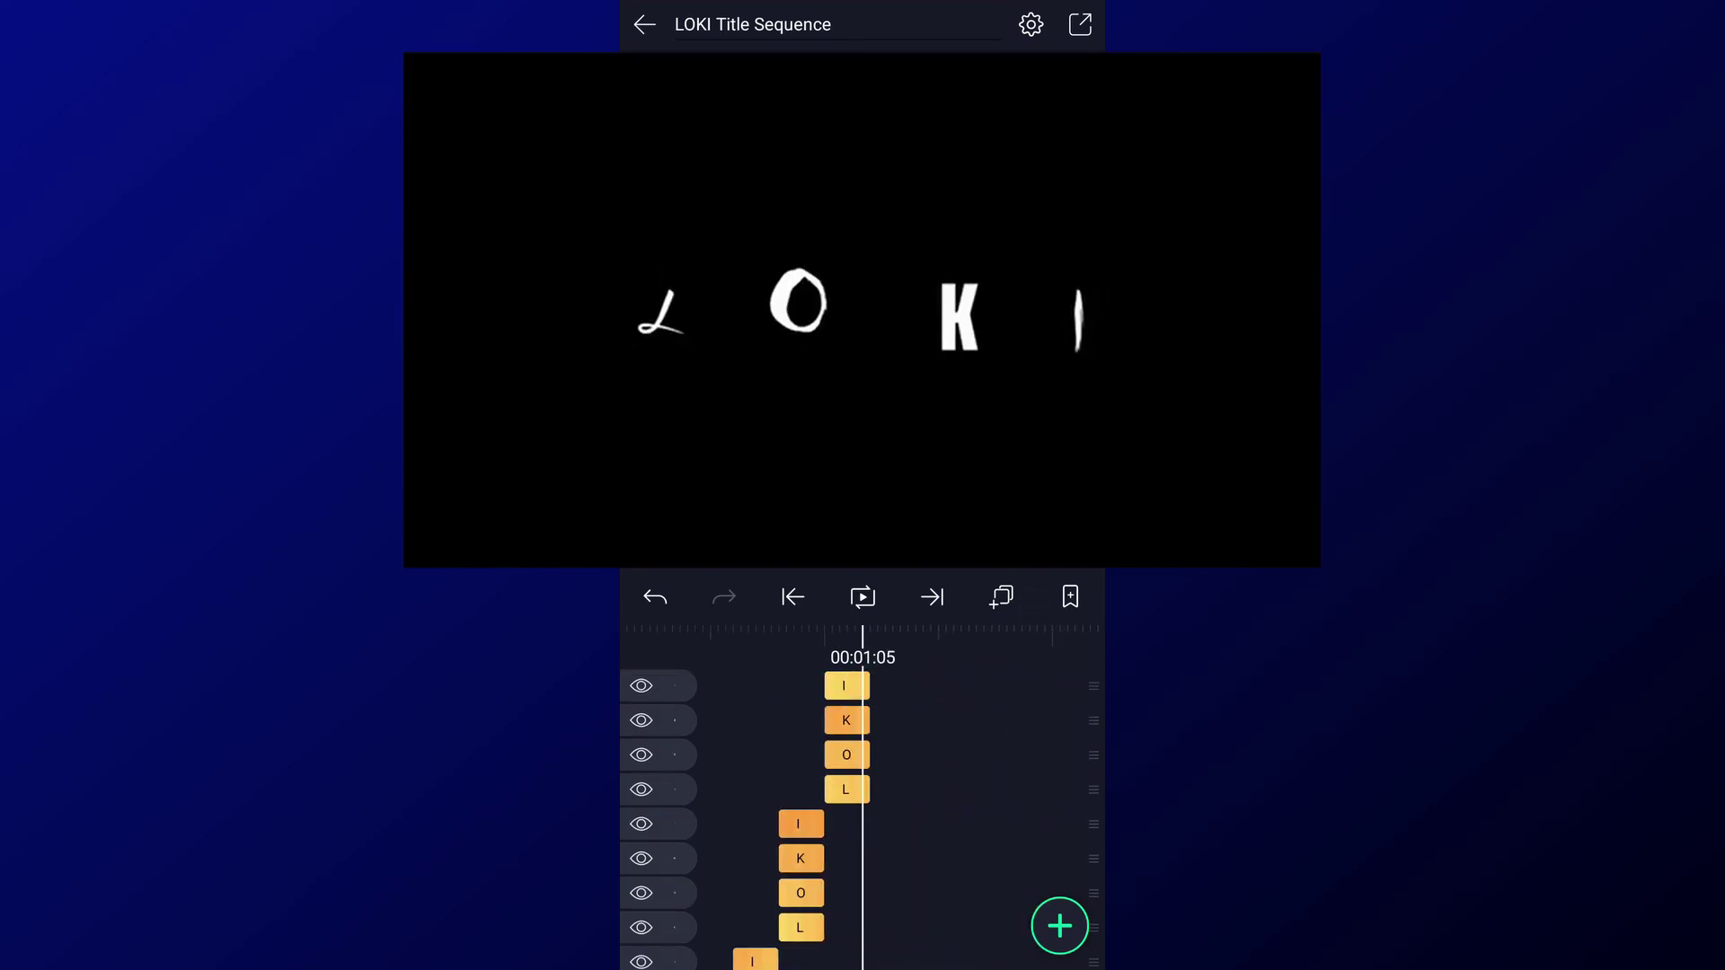
Step: Switch the K to Bittermilk and the I to a brush-style font
click(982, 758)
click(701, 310)
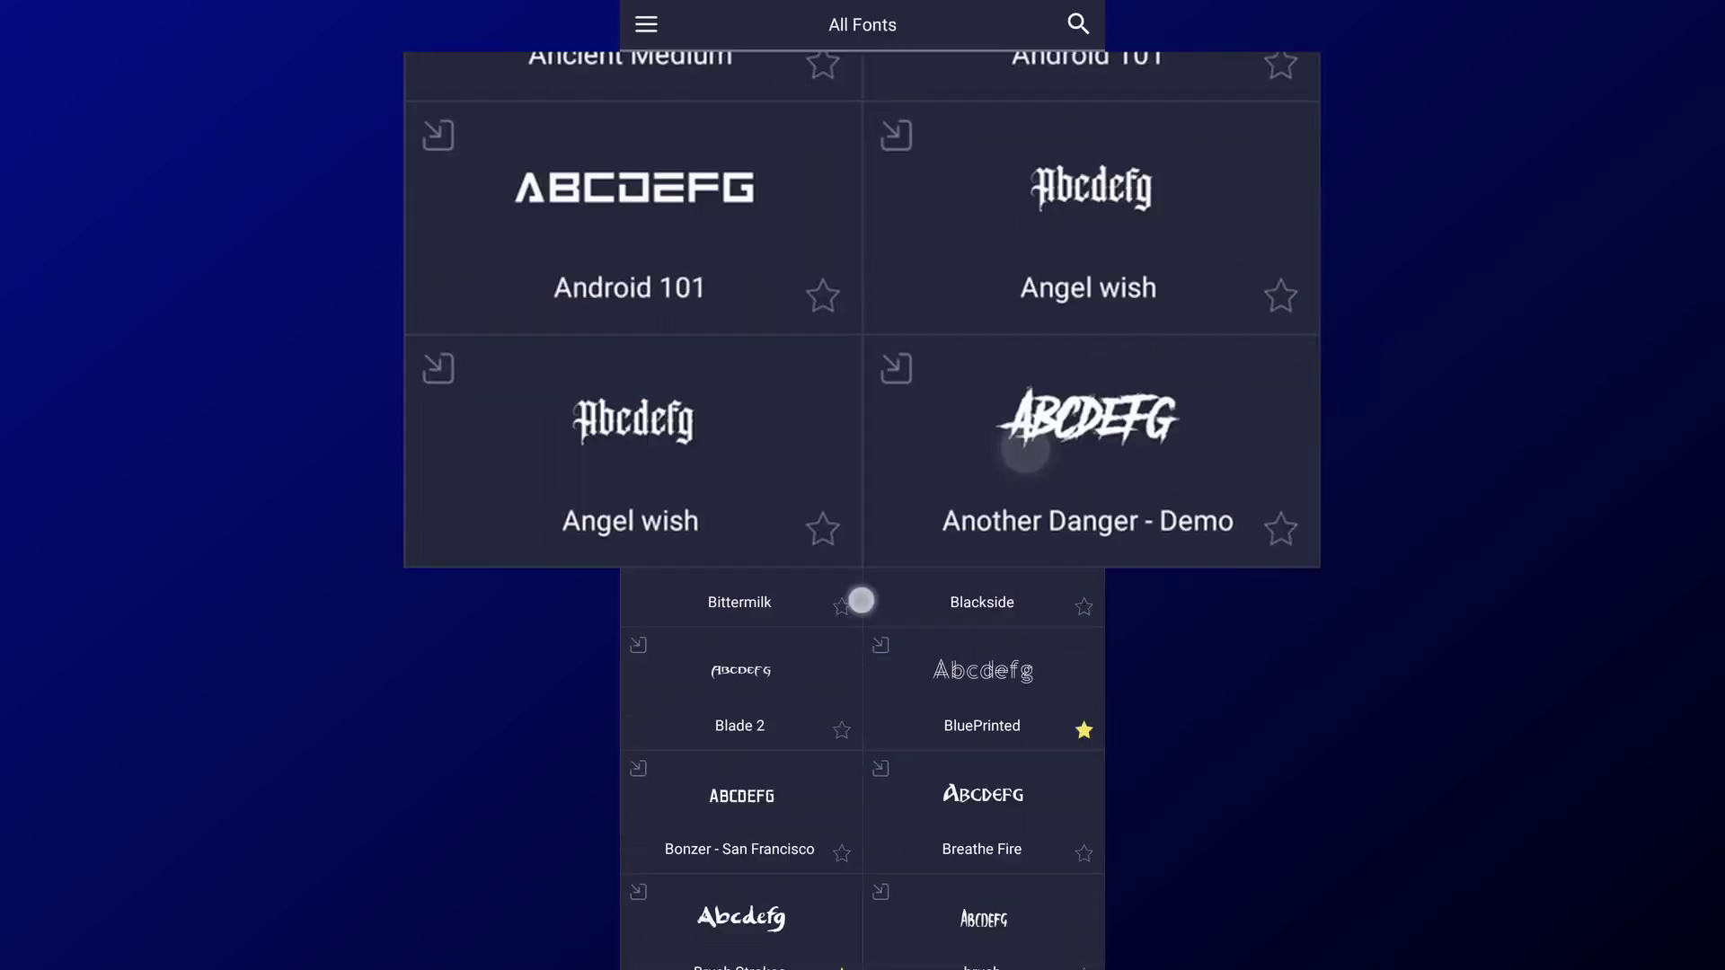
click(861, 600)
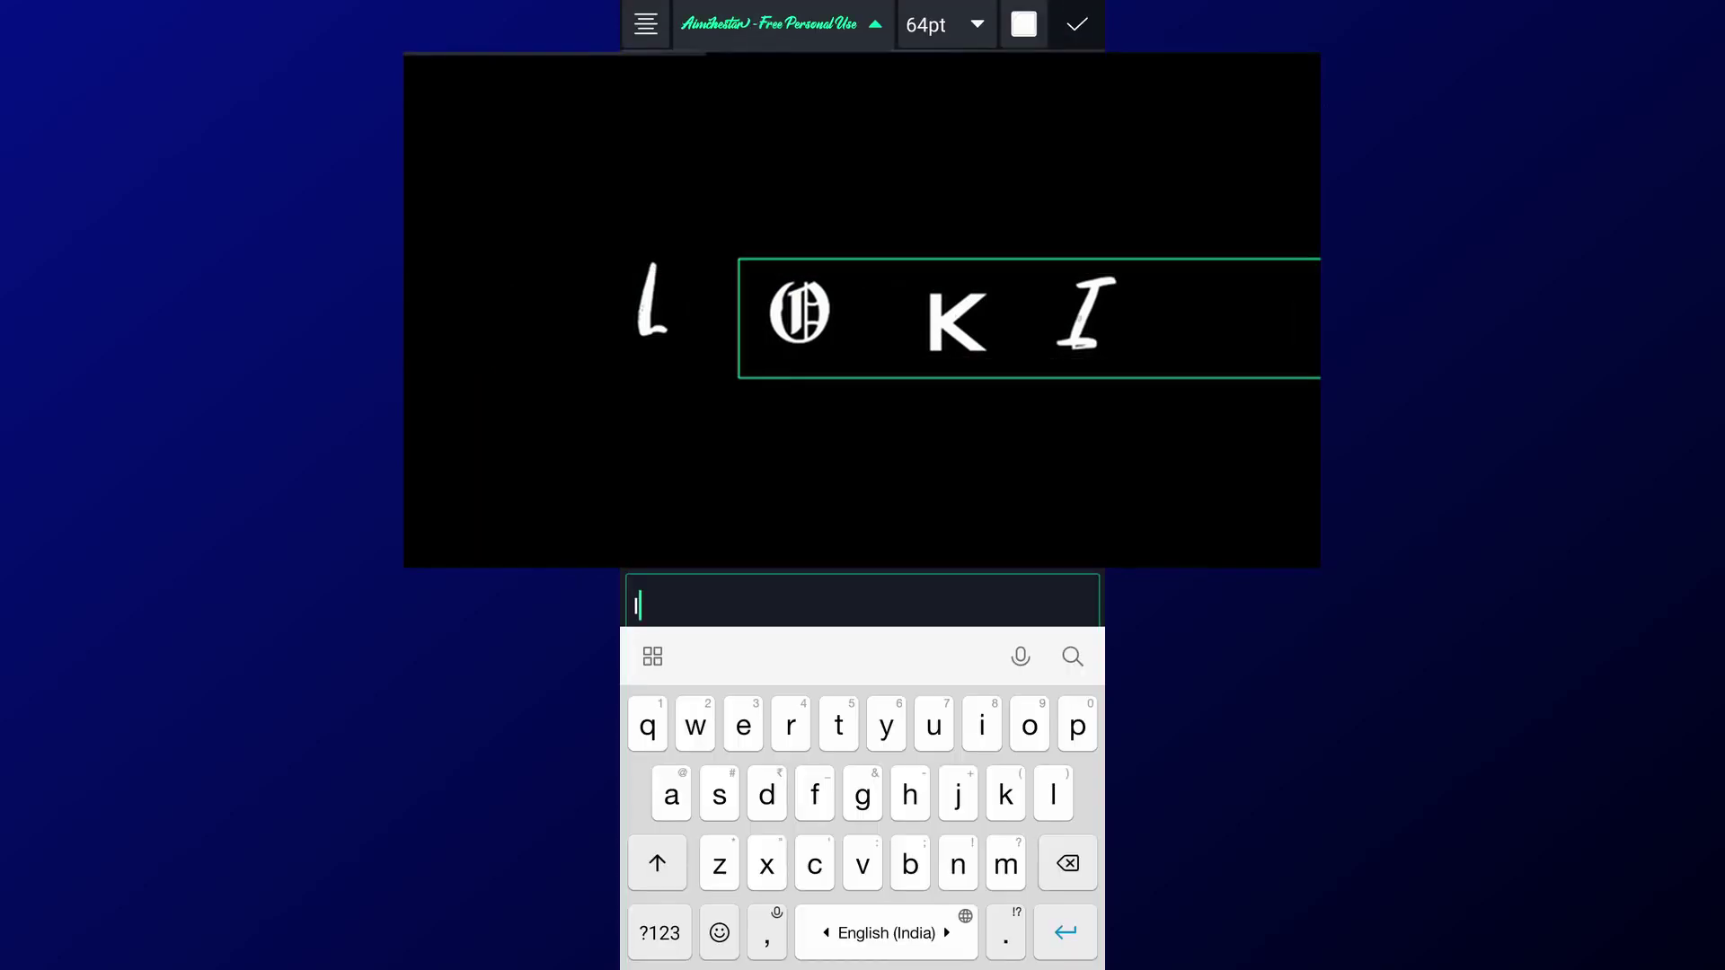
click(1201, 495)
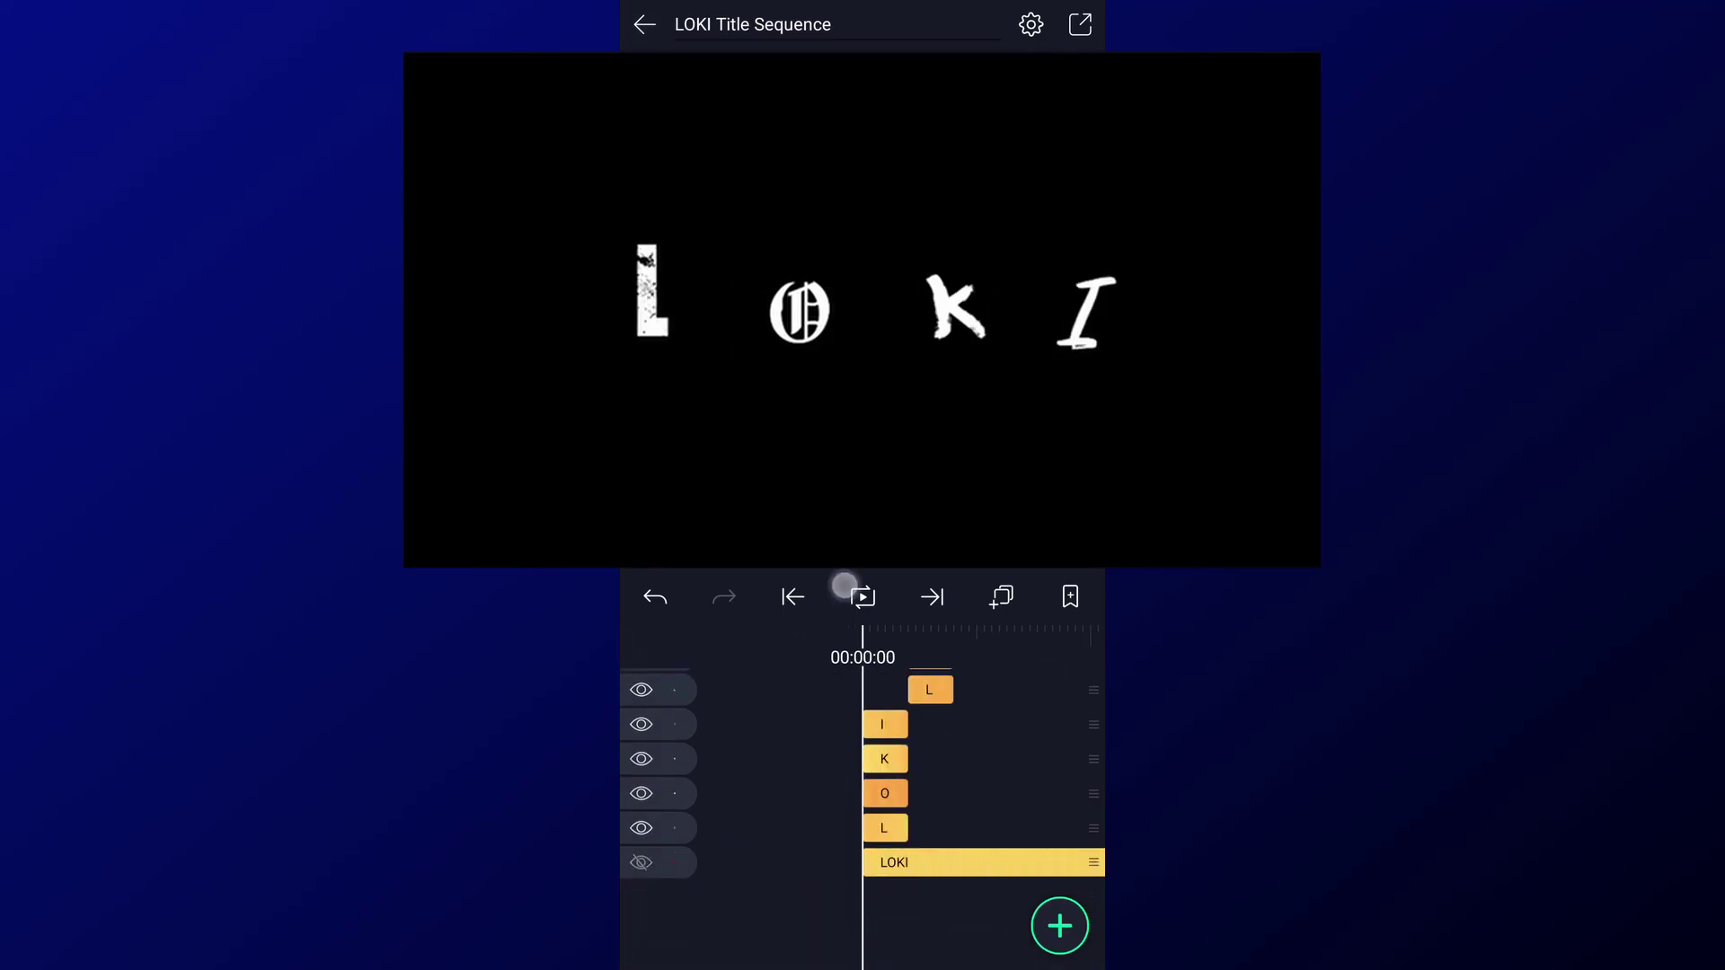
Step: Play back the title animation, then select every layer in the project
click(845, 586)
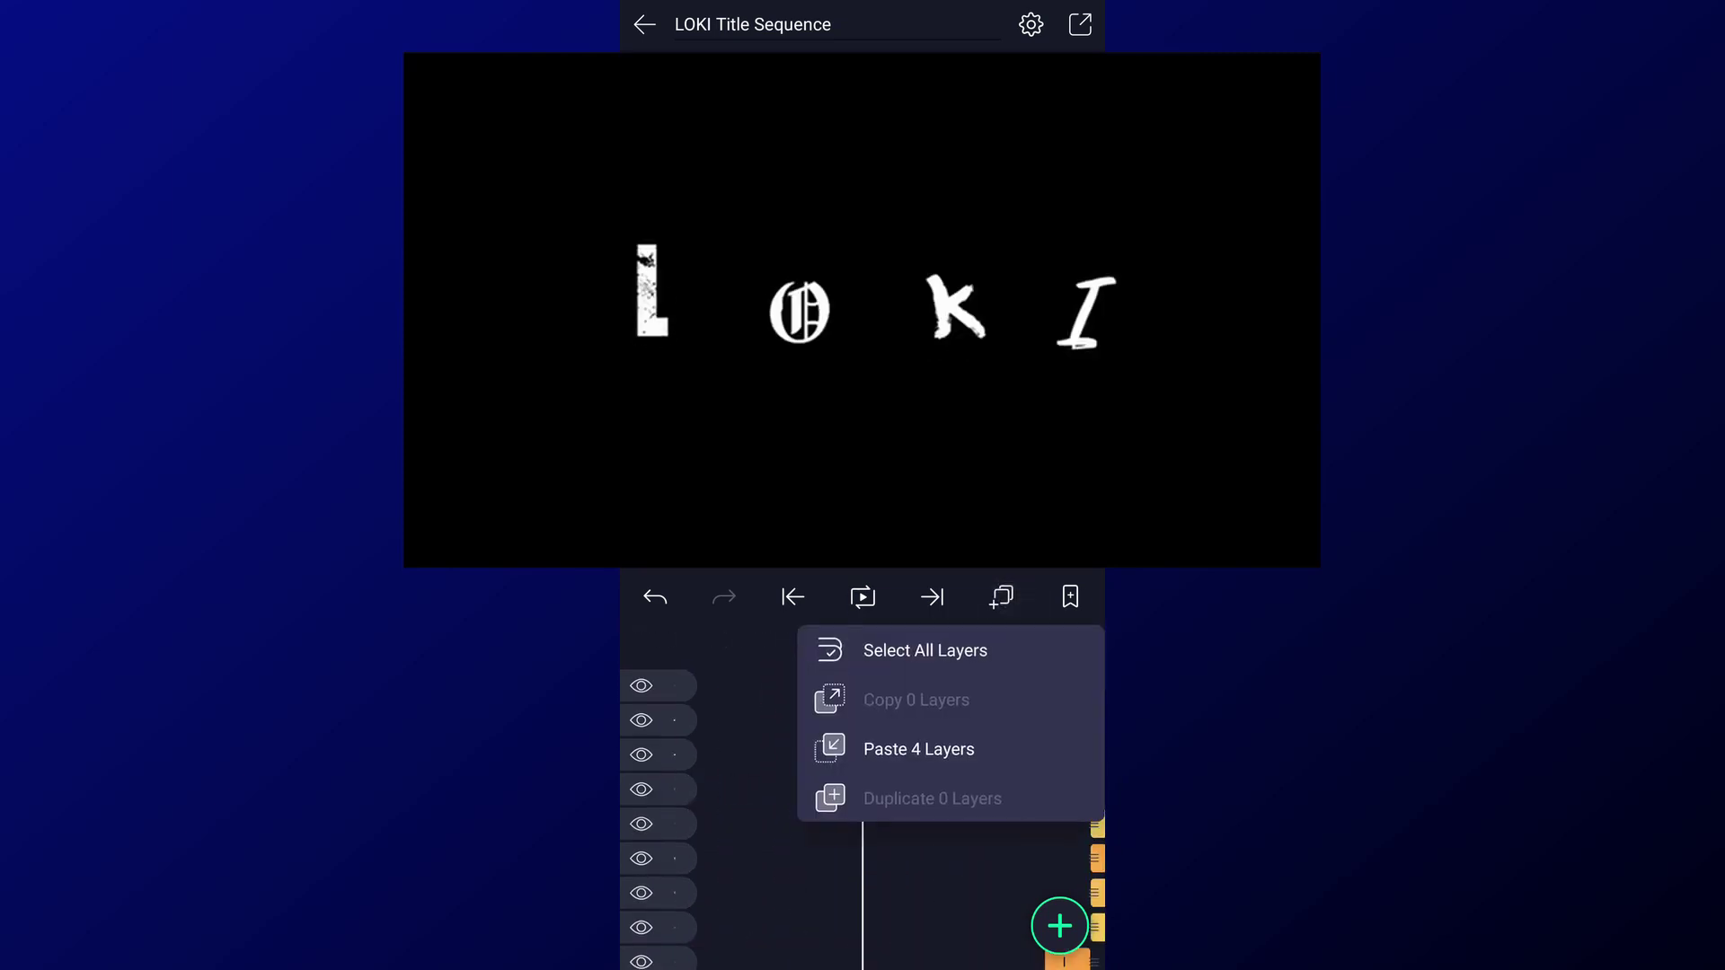
click(925, 655)
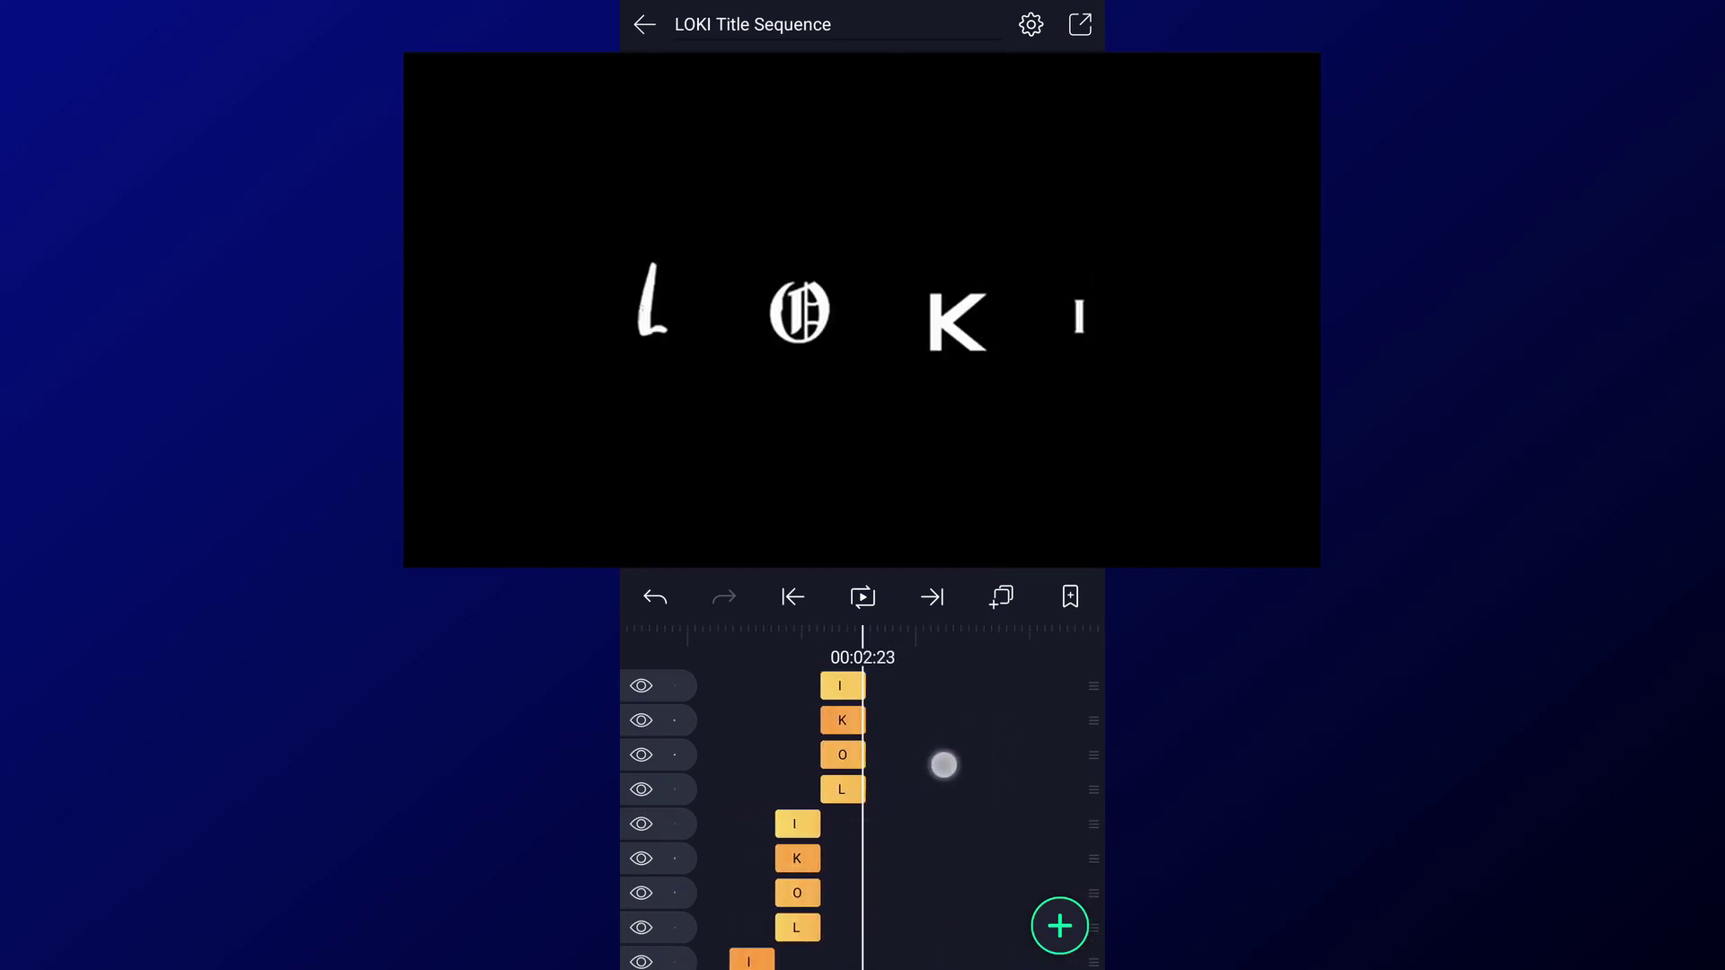
Step: Paste the copied LOKI letter layers twice, the second batch further along the timeline
click(1002, 596)
click(923, 749)
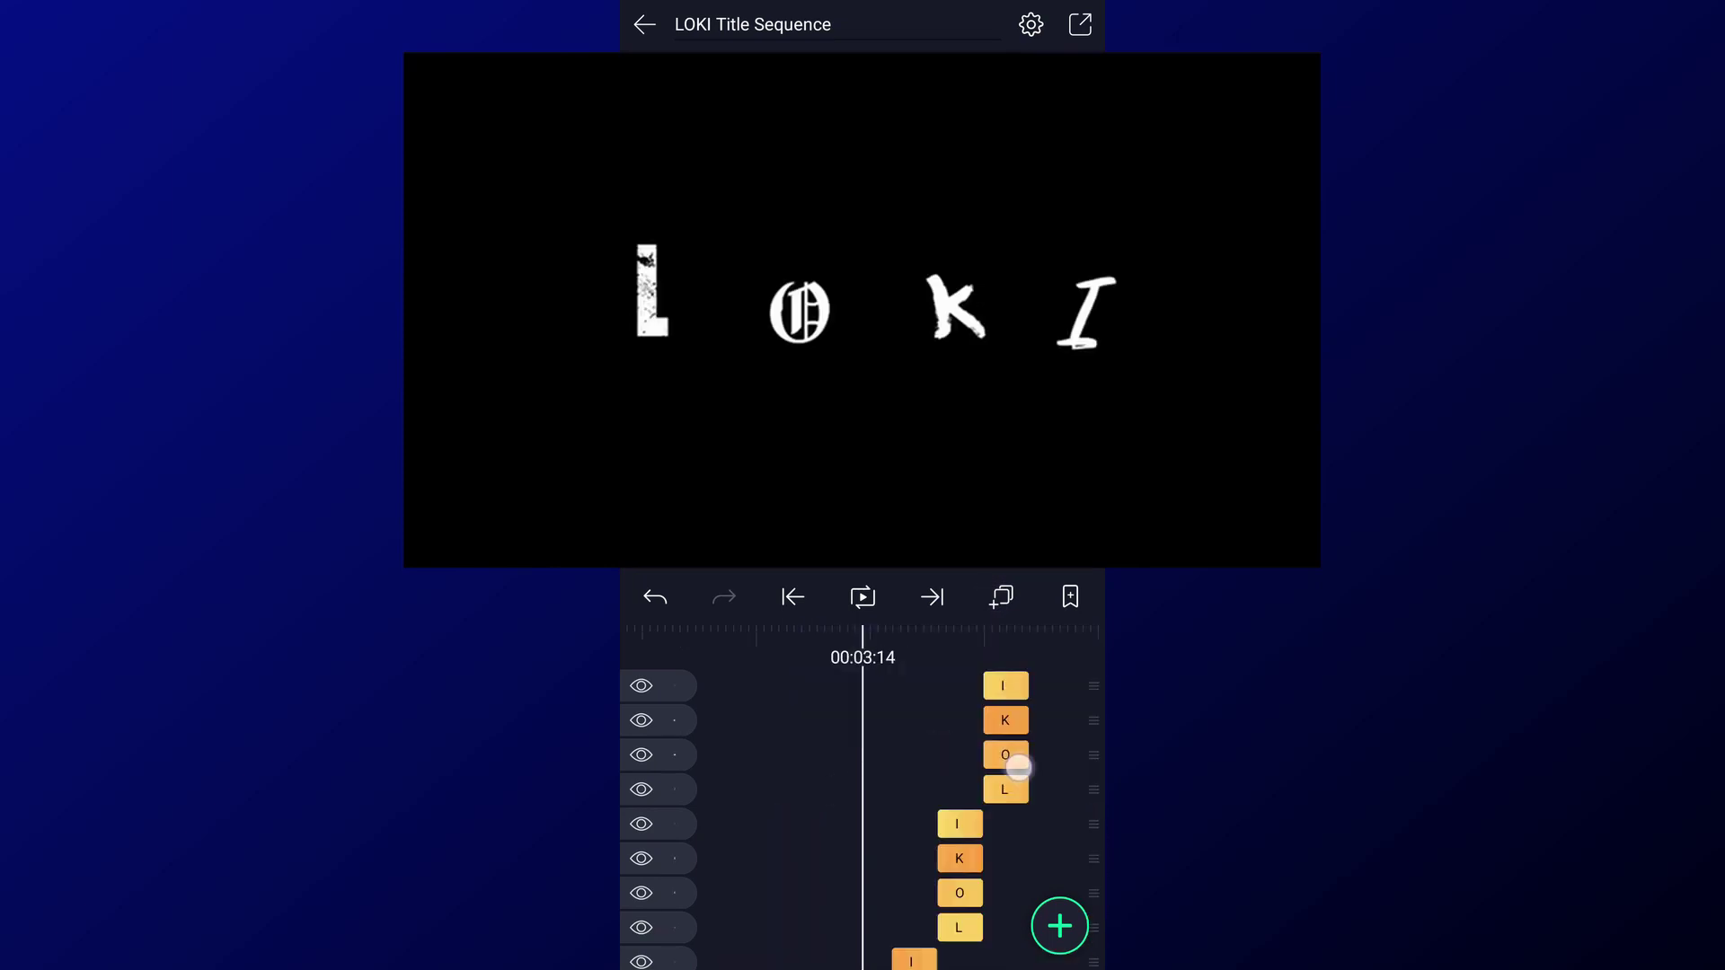
drag(1015, 758, 956, 769)
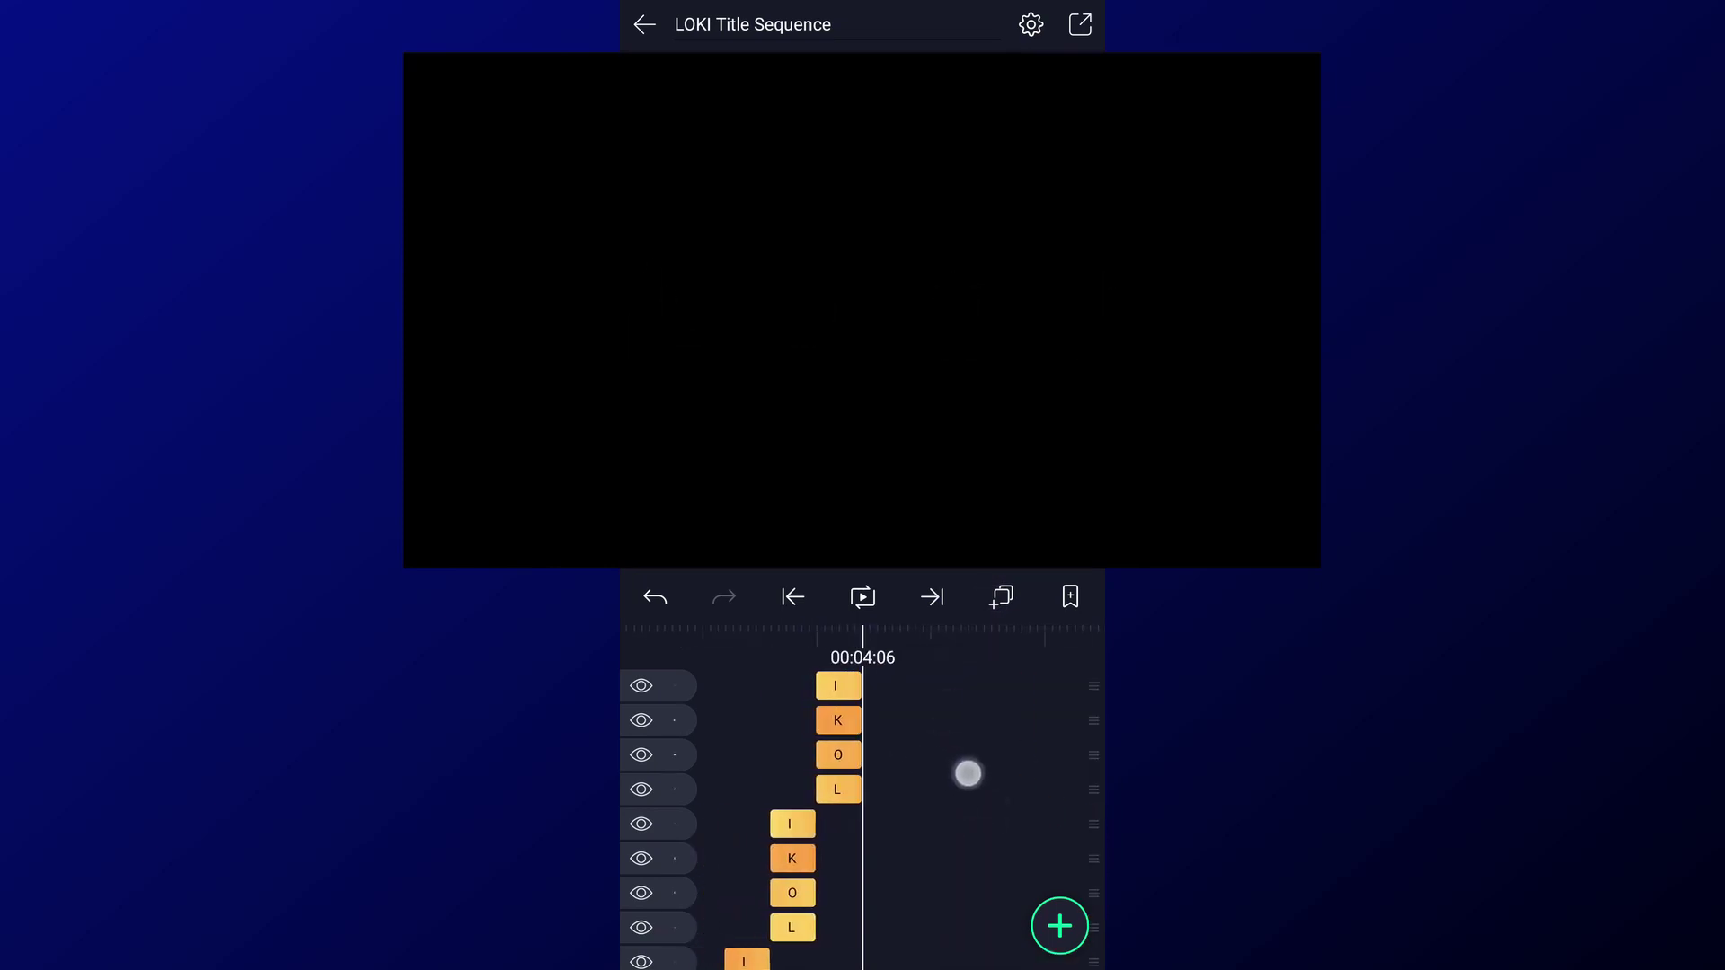
click(1002, 597)
click(923, 750)
Step: Paste a third batch of letter layers further along and advance the playhead
drag(1033, 822, 879, 828)
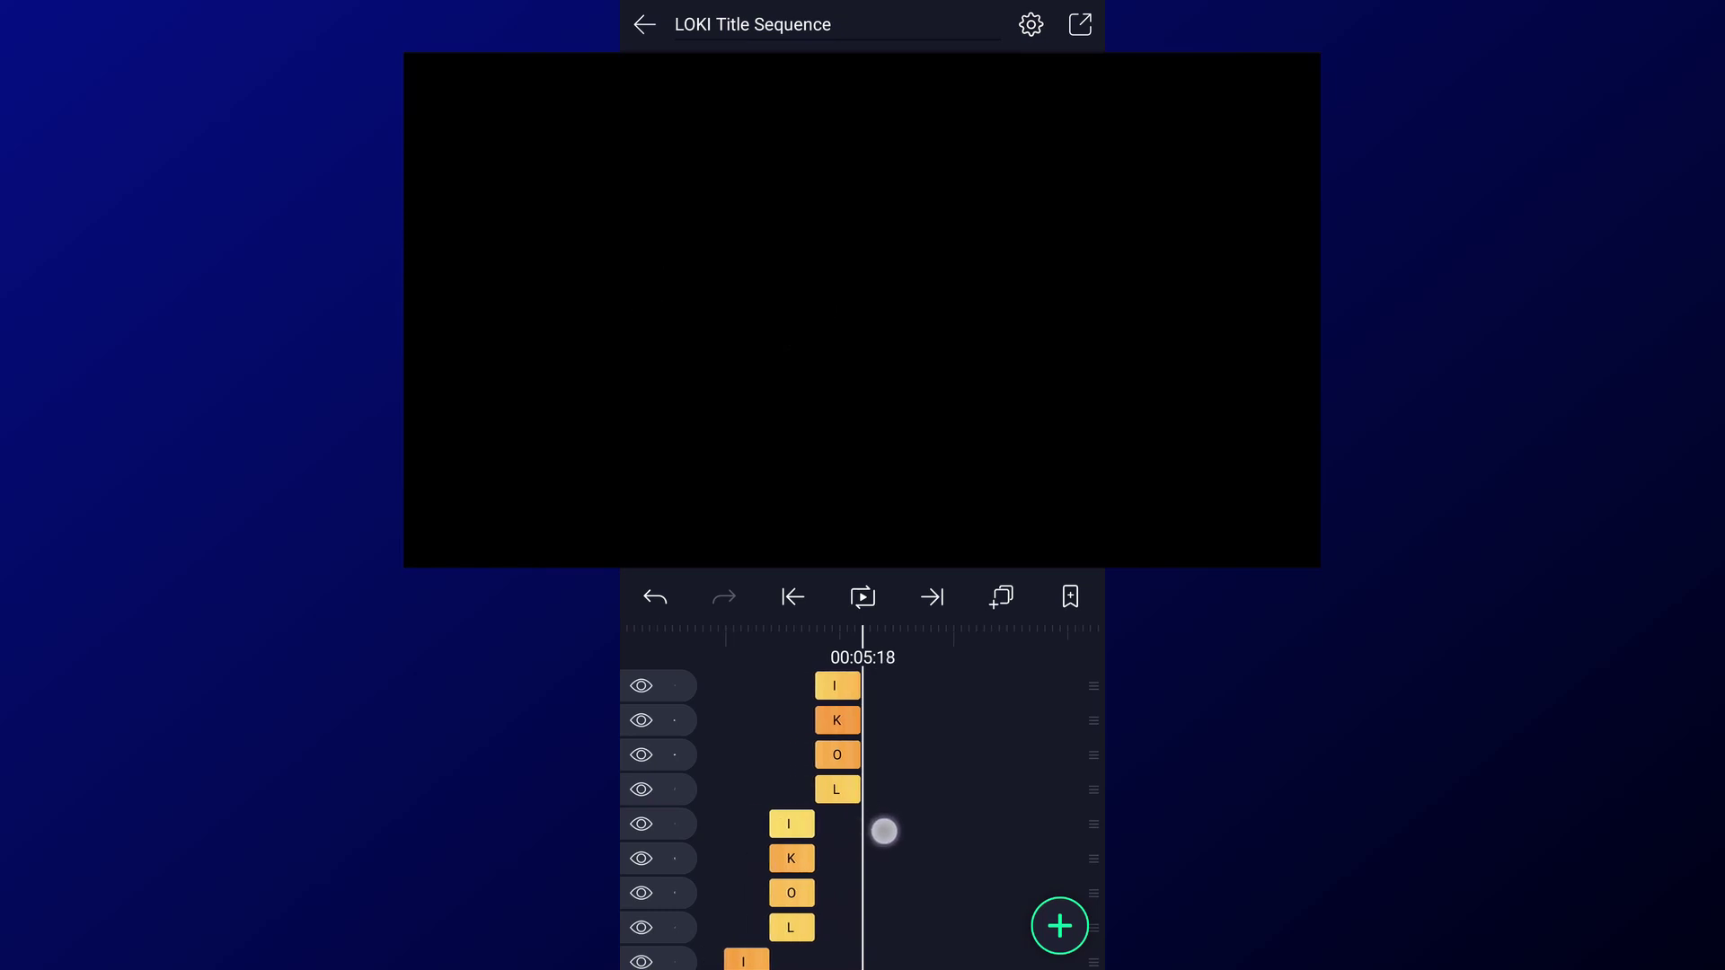
click(1002, 596)
click(962, 750)
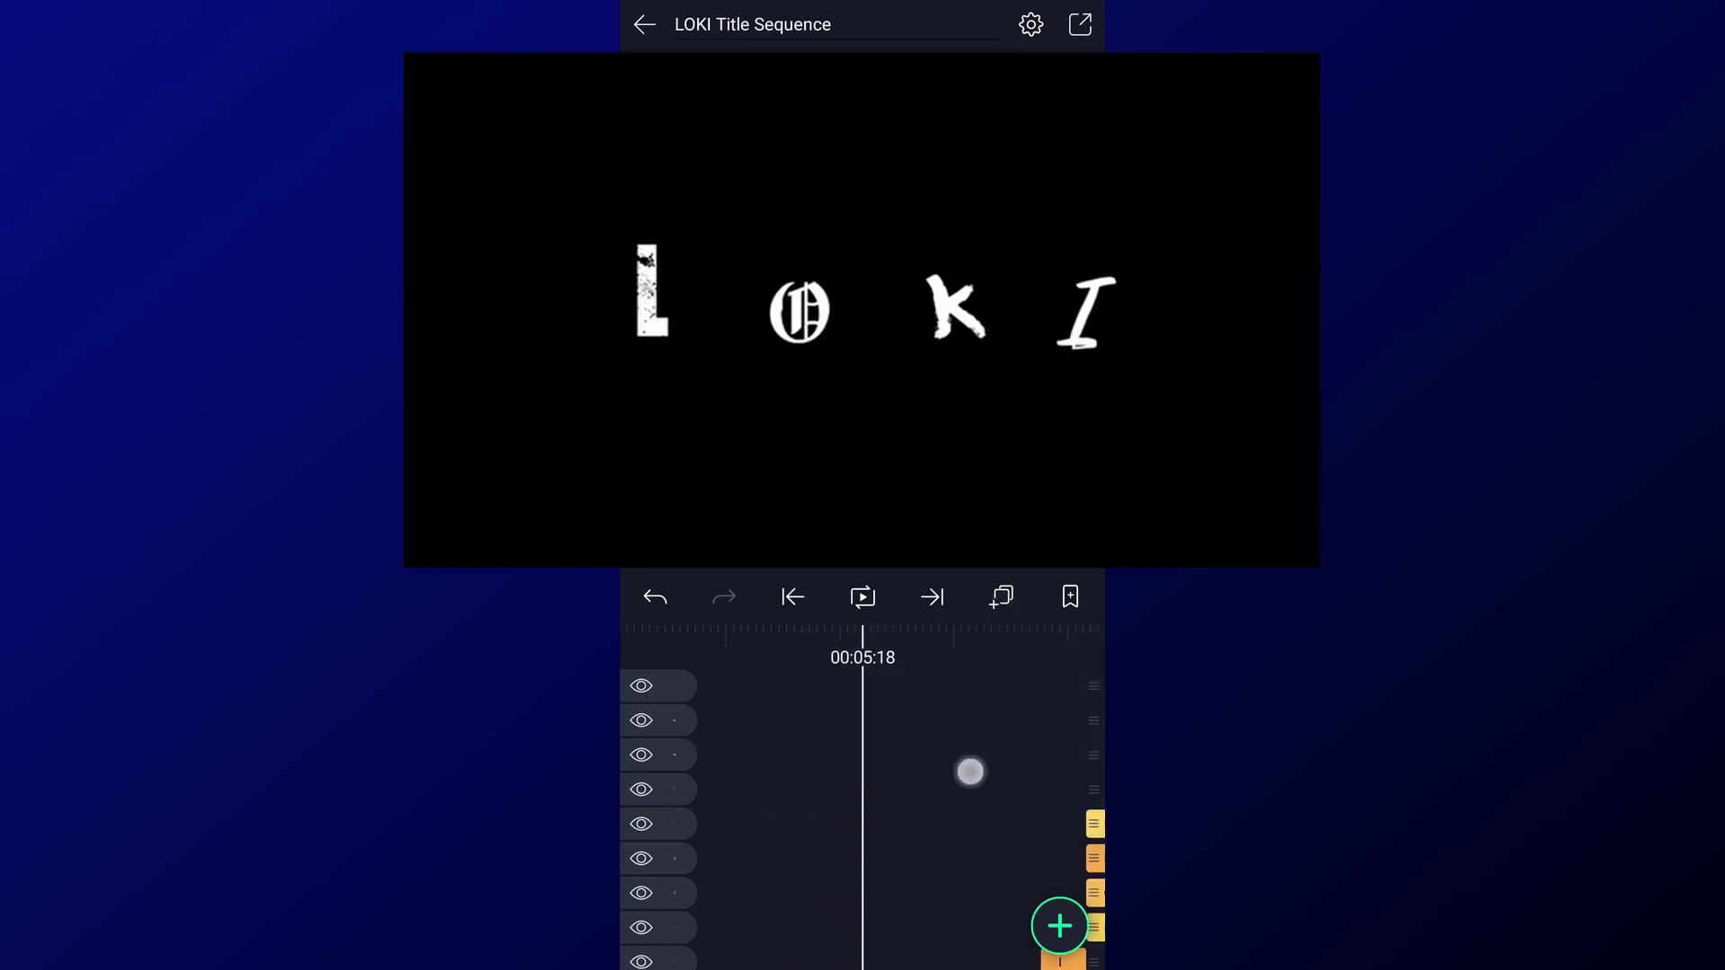
mouse_move(971, 770)
mouse_down()
mouse_move(986, 889)
mouse_move(855, 839)
mouse_move(955, 859)
mouse_move(924, 832)
mouse_move(890, 850)
mouse_move(803, 824)
mouse_up()
click(1002, 596)
click(866, 805)
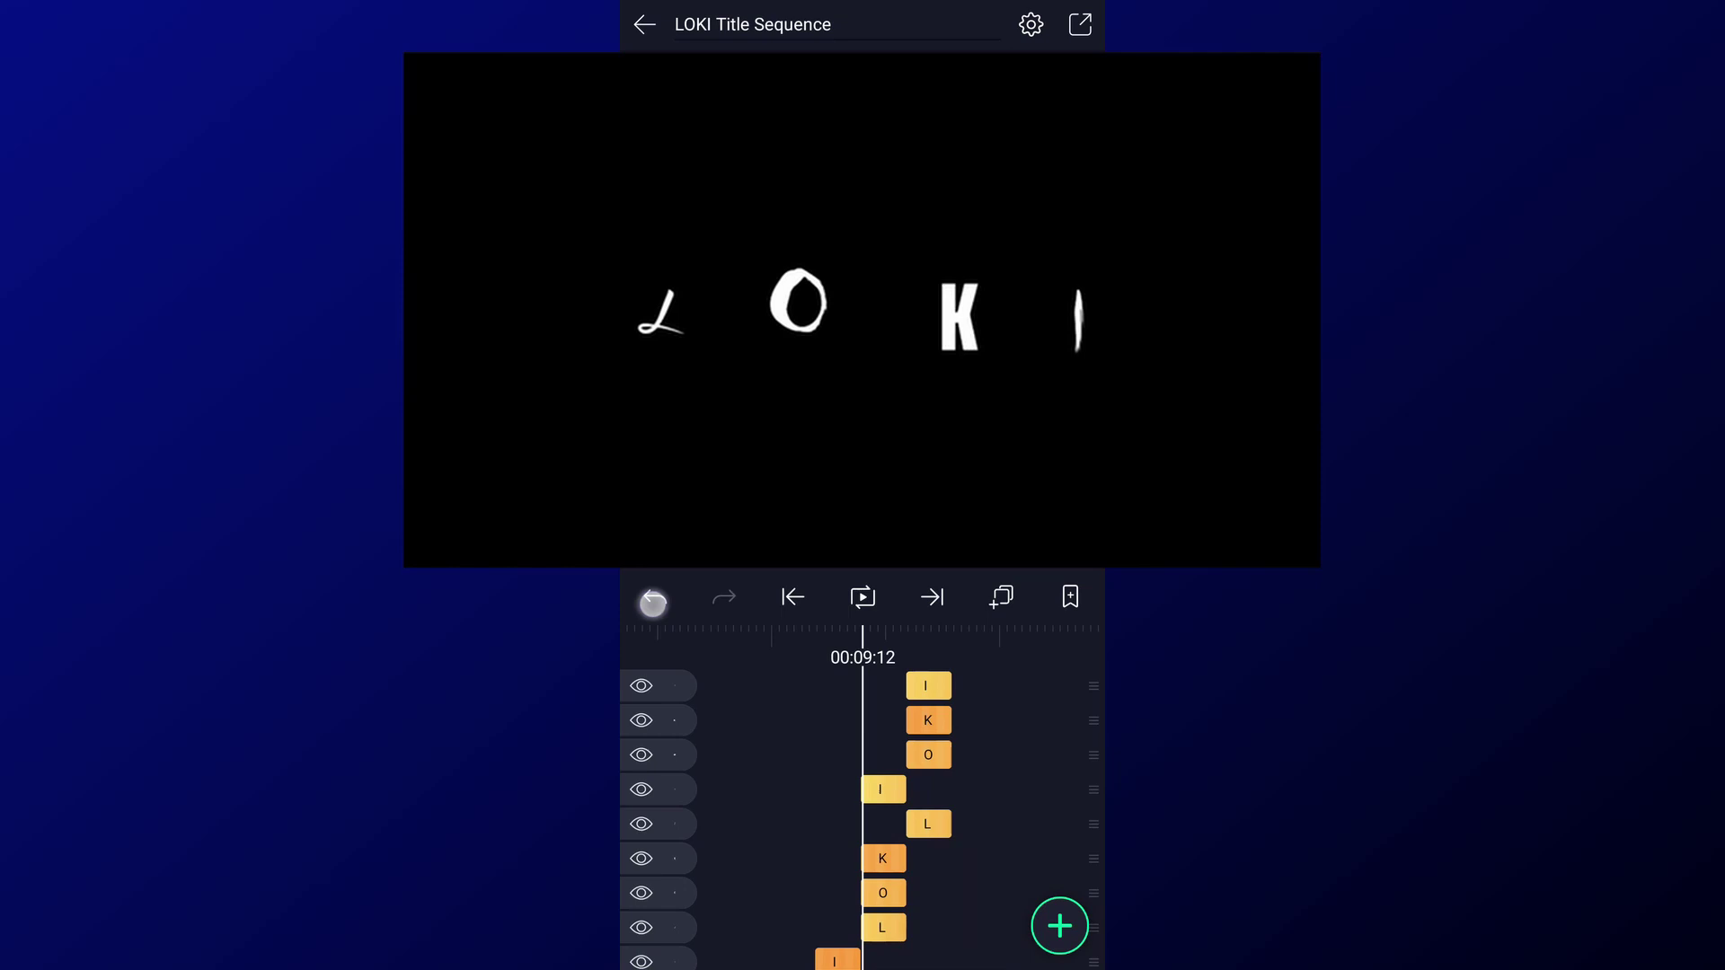
drag(1066, 765, 975, 766)
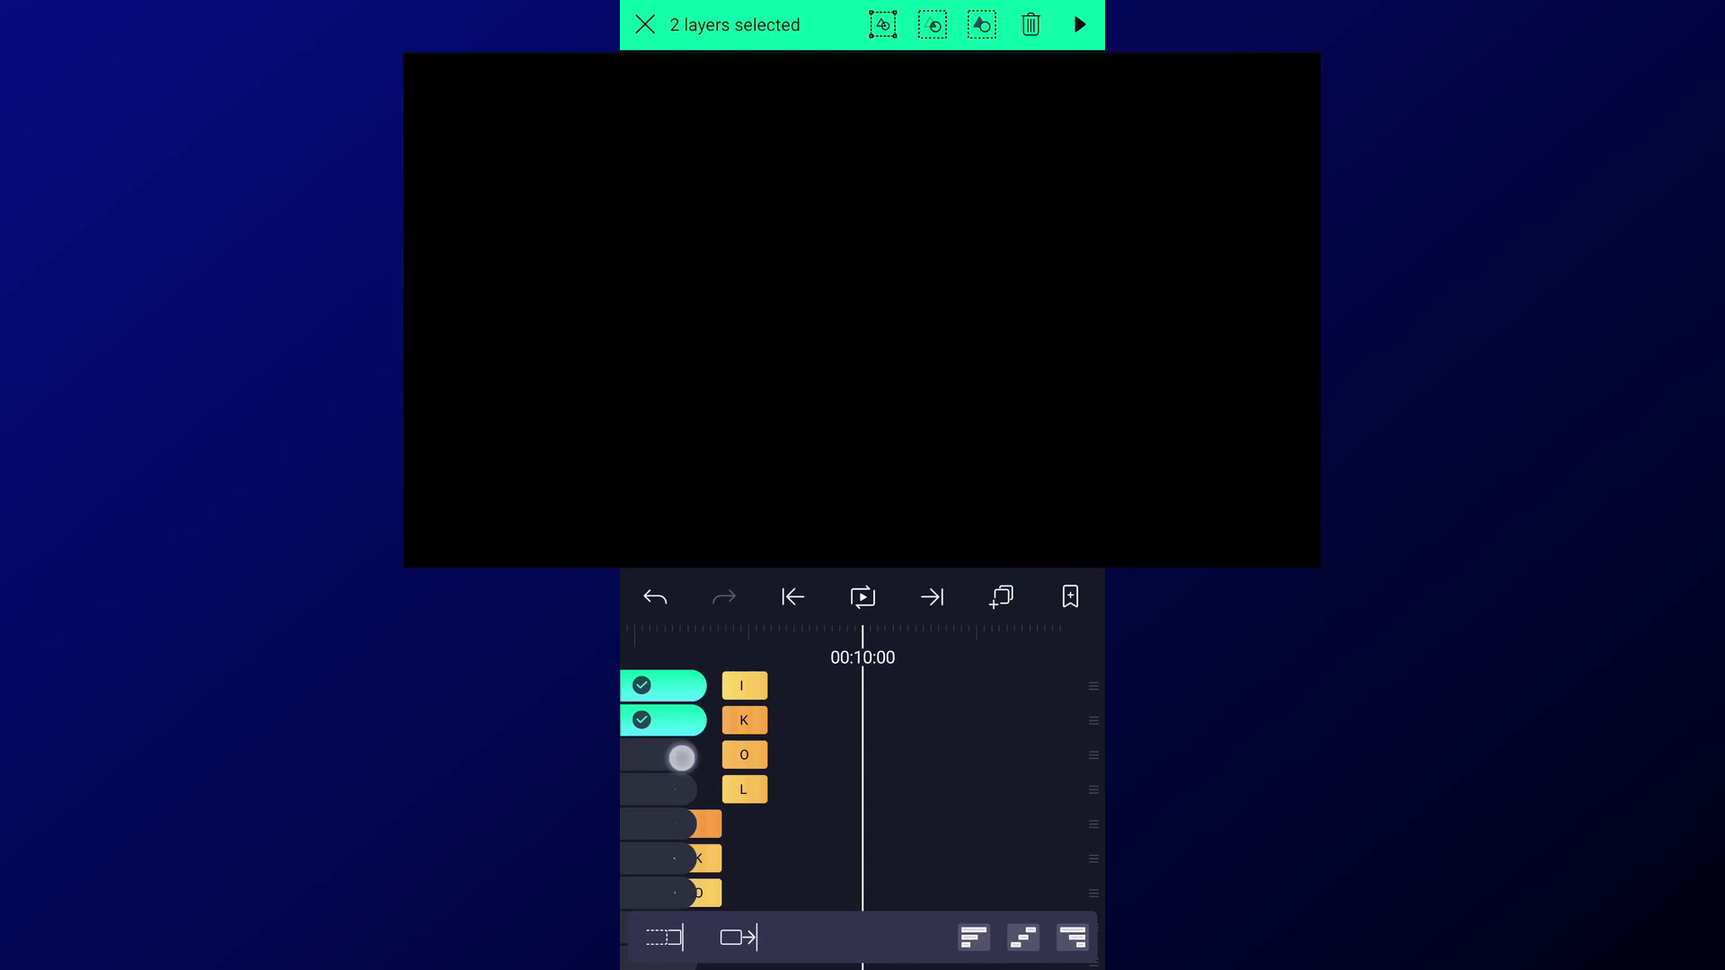
Step: Trim the four selected letter clips' ends to the playhead
click(677, 938)
click(969, 746)
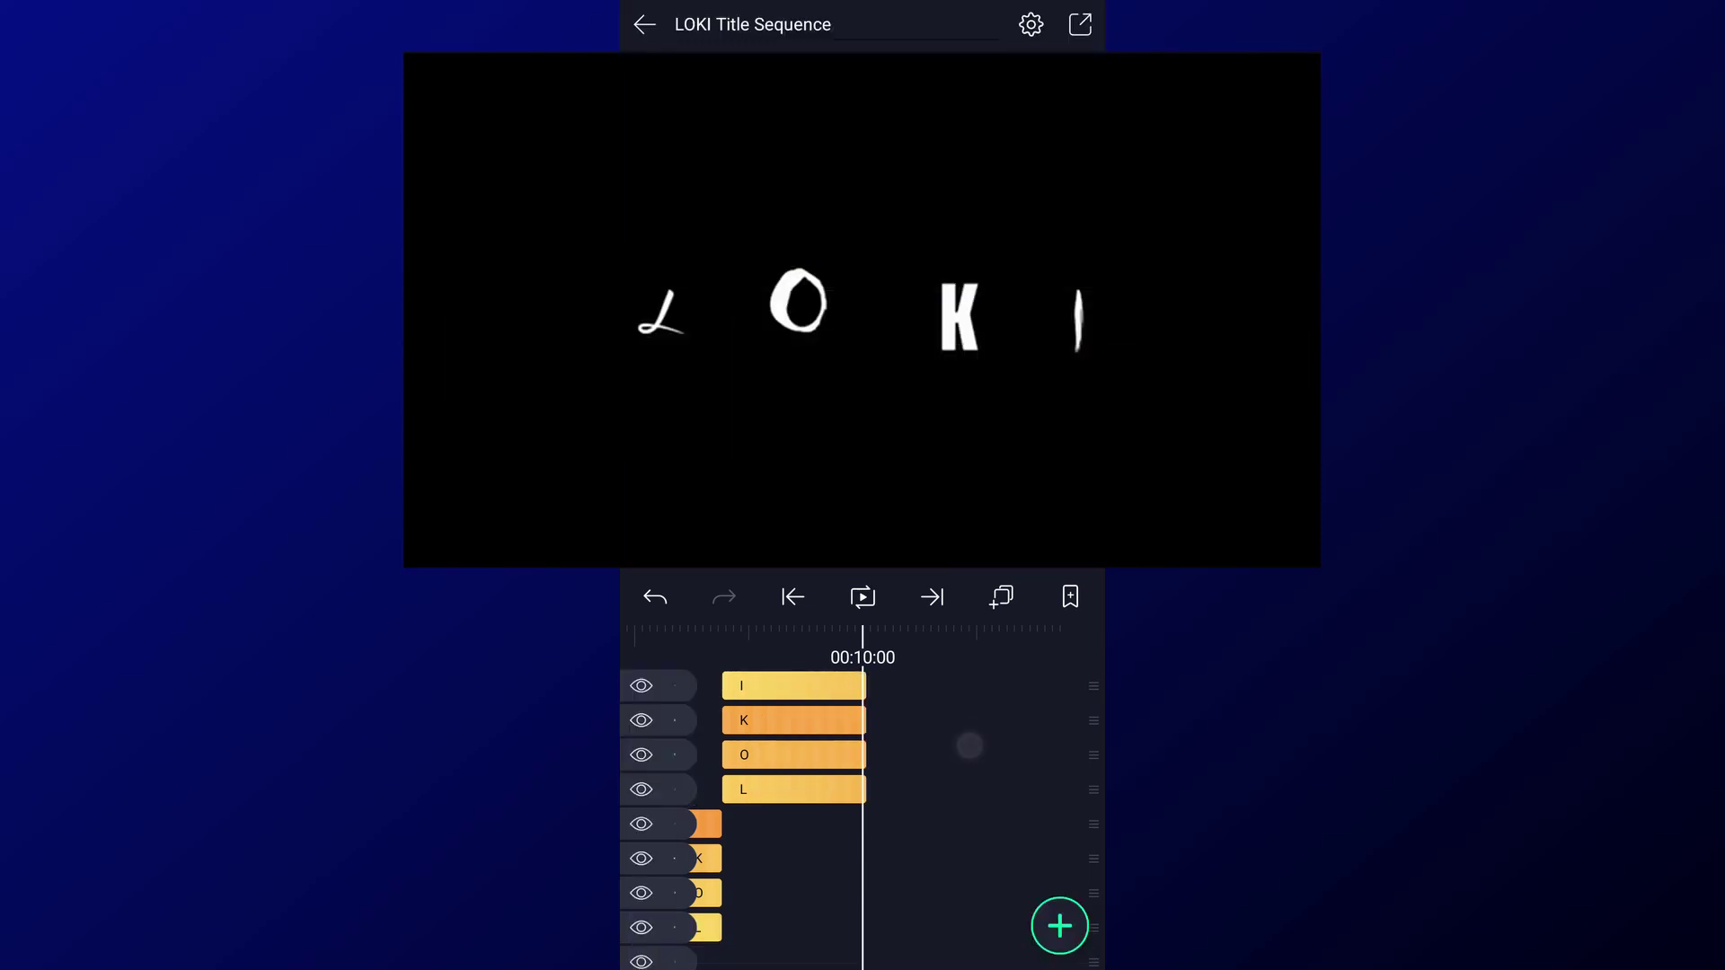
mouse_move(705, 858)
mouse_down()
mouse_move(898, 849)
mouse_move(831, 856)
mouse_up()
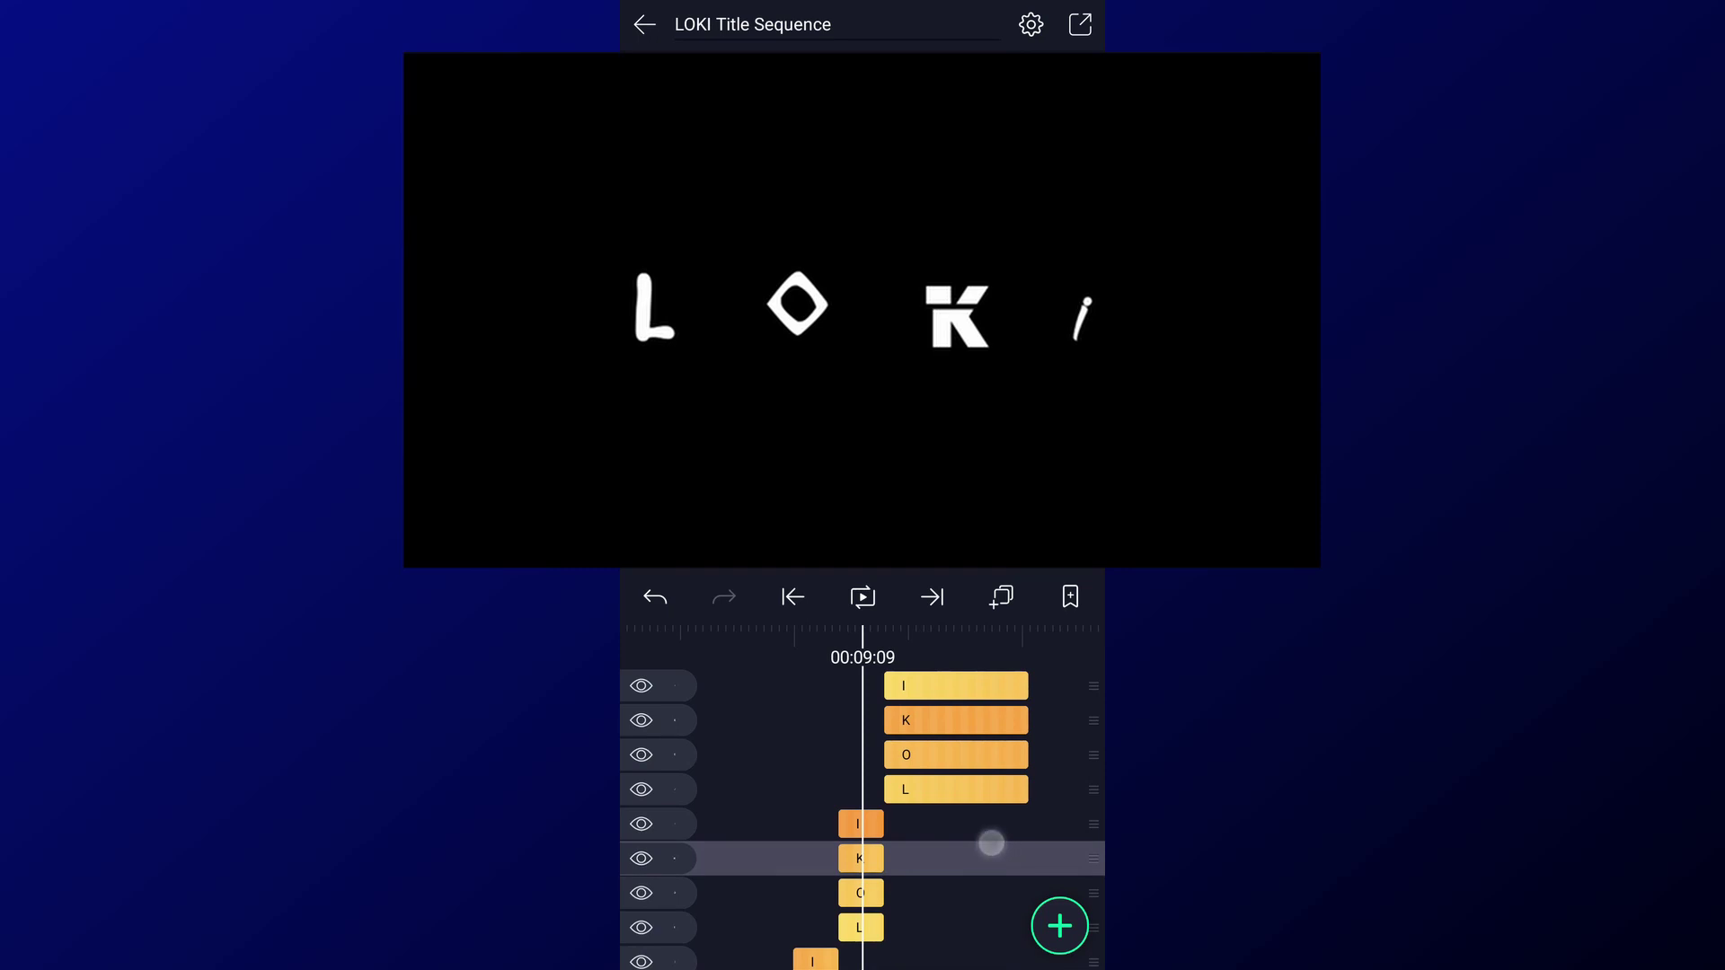
drag(1044, 812, 953, 824)
Step: Set the L letter to the Brush Strokes font, after trying BLADE
click(861, 787)
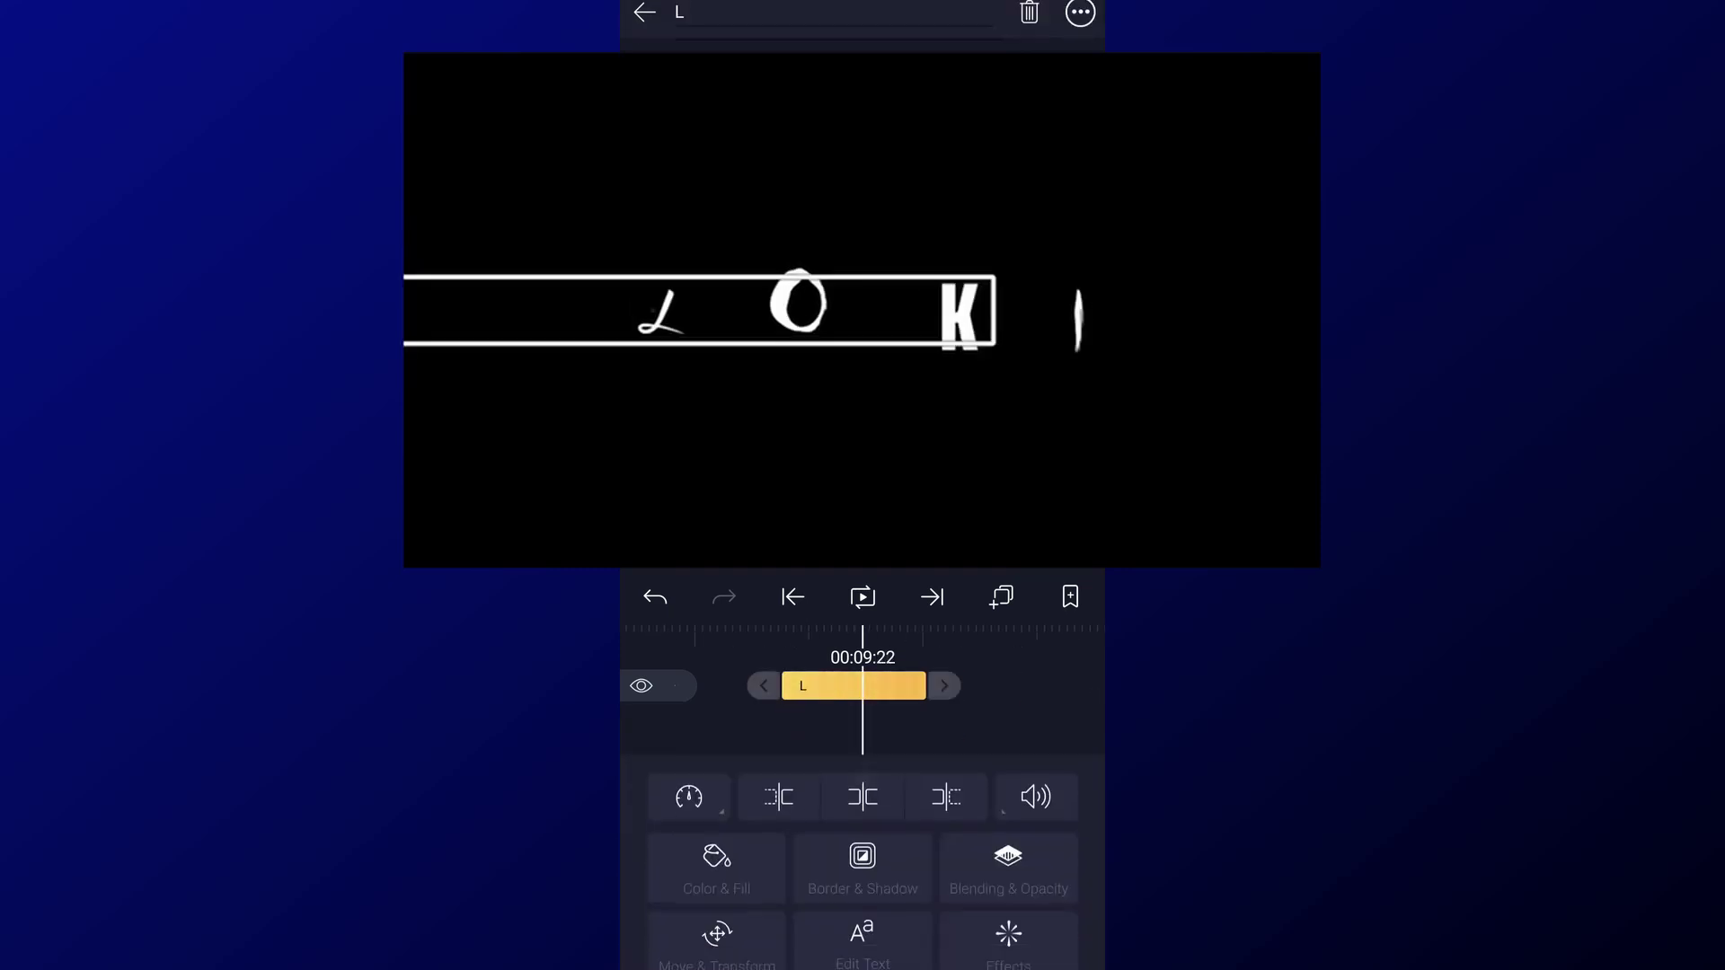
click(861, 919)
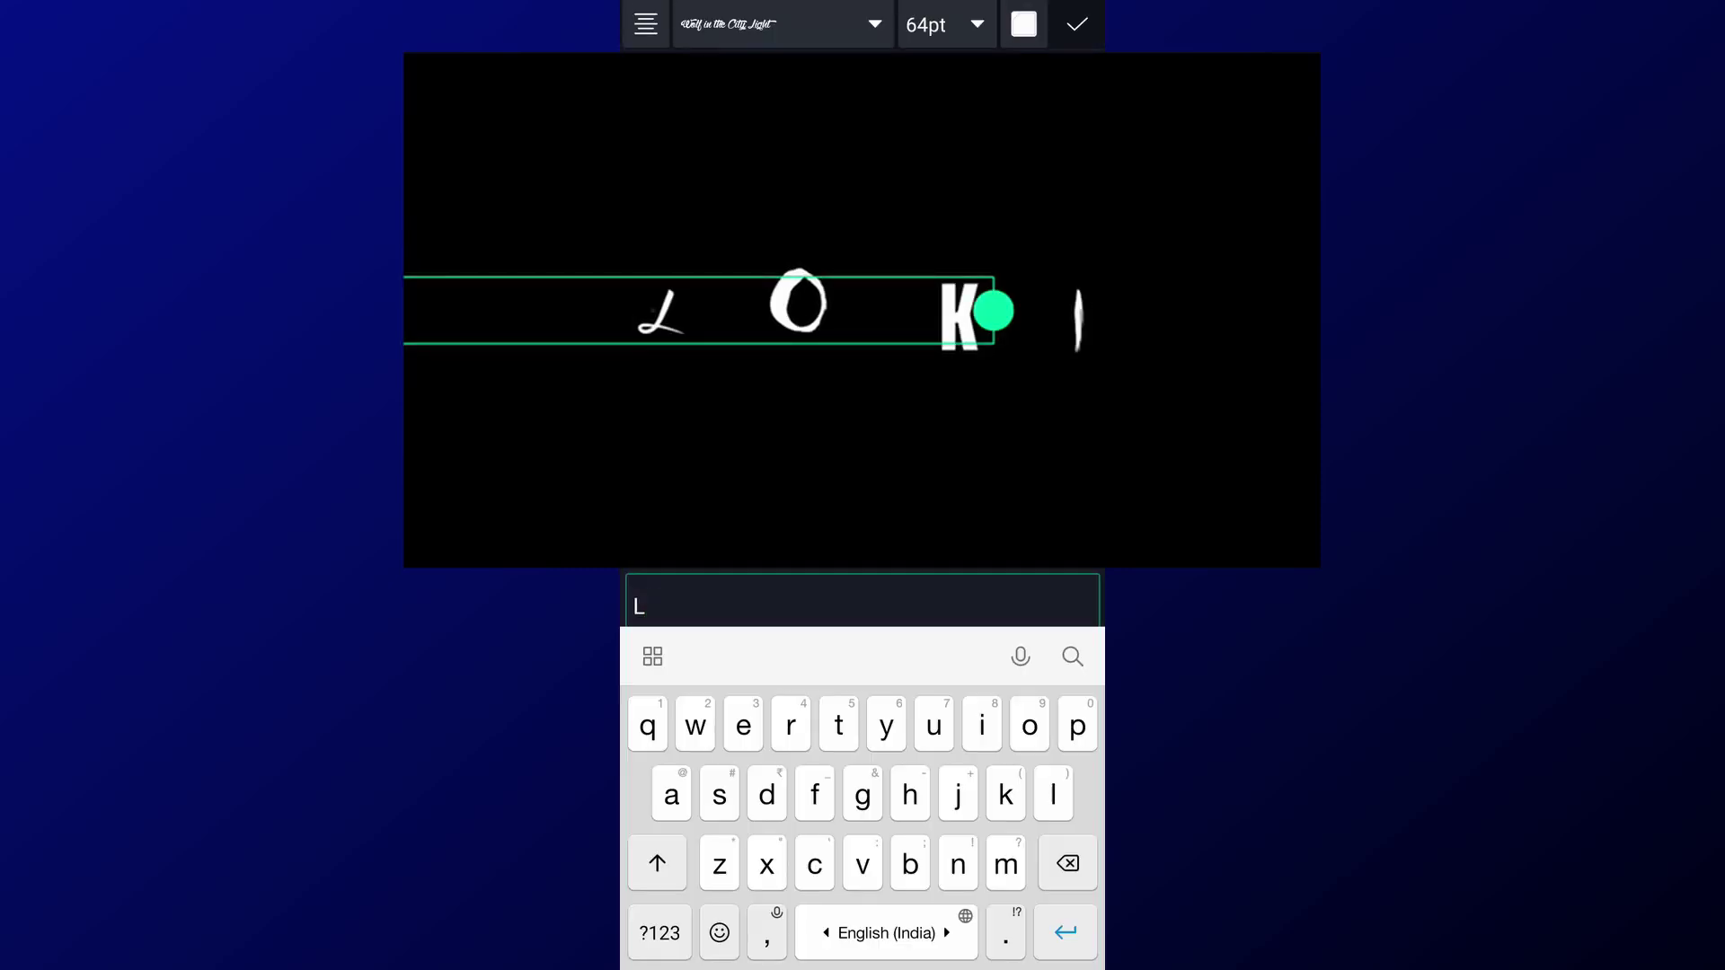
click(772, 24)
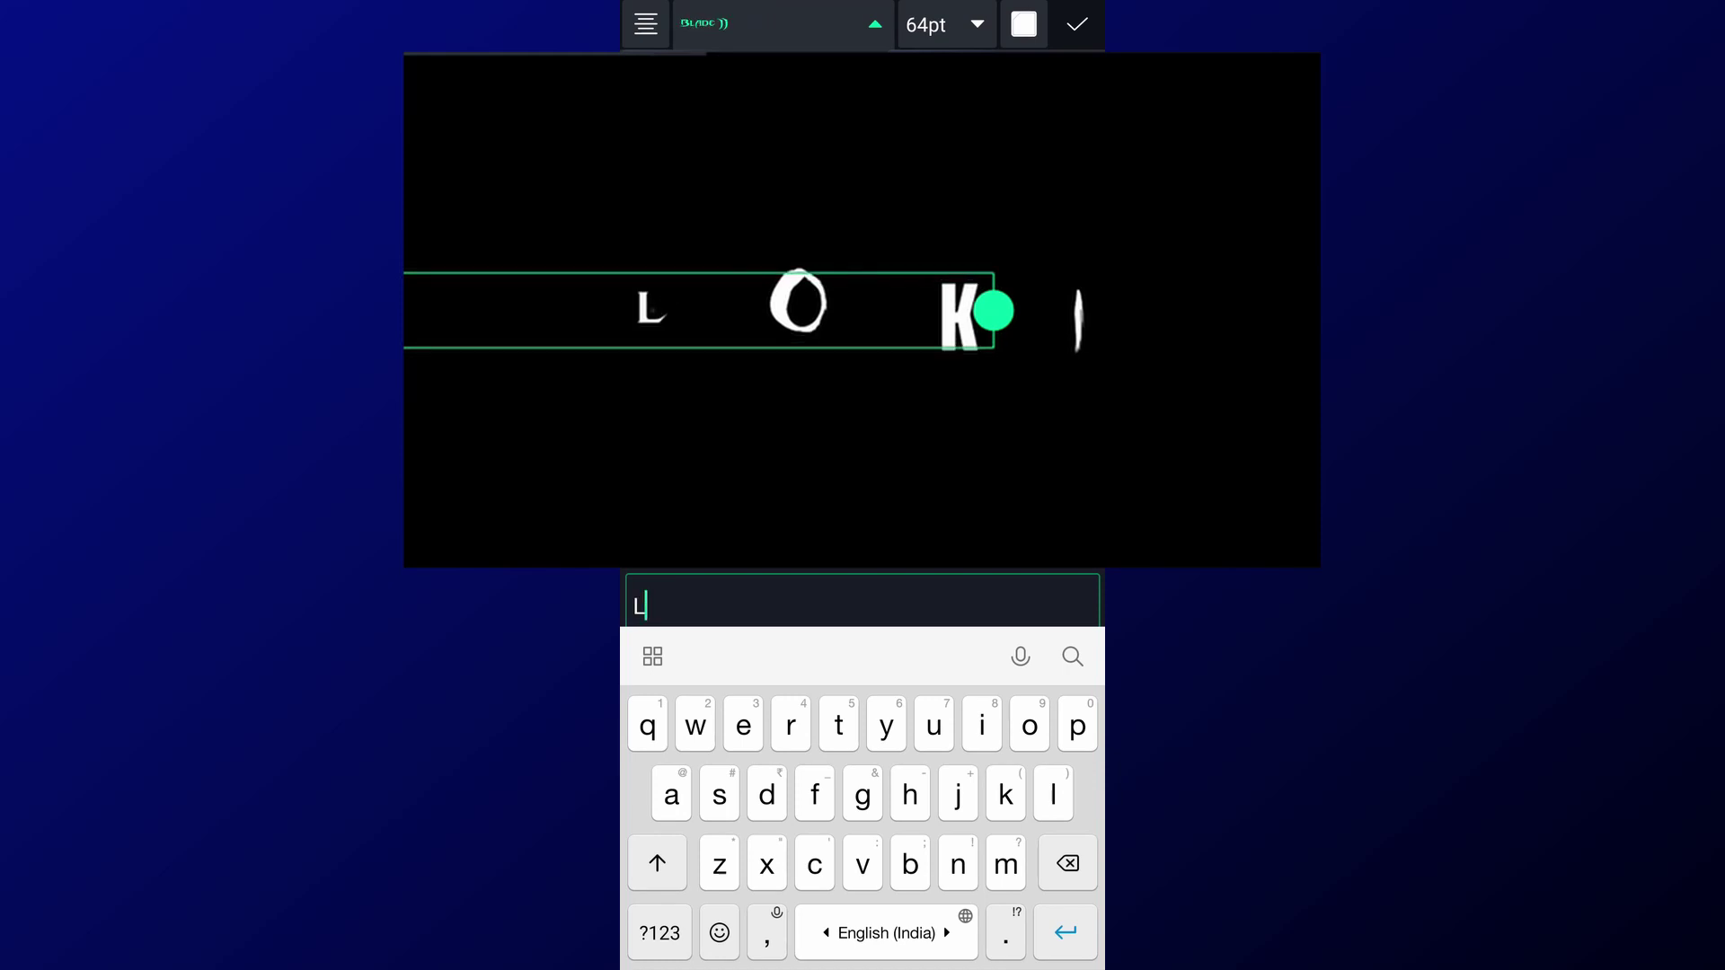
click(772, 24)
click(772, 24)
click(1077, 24)
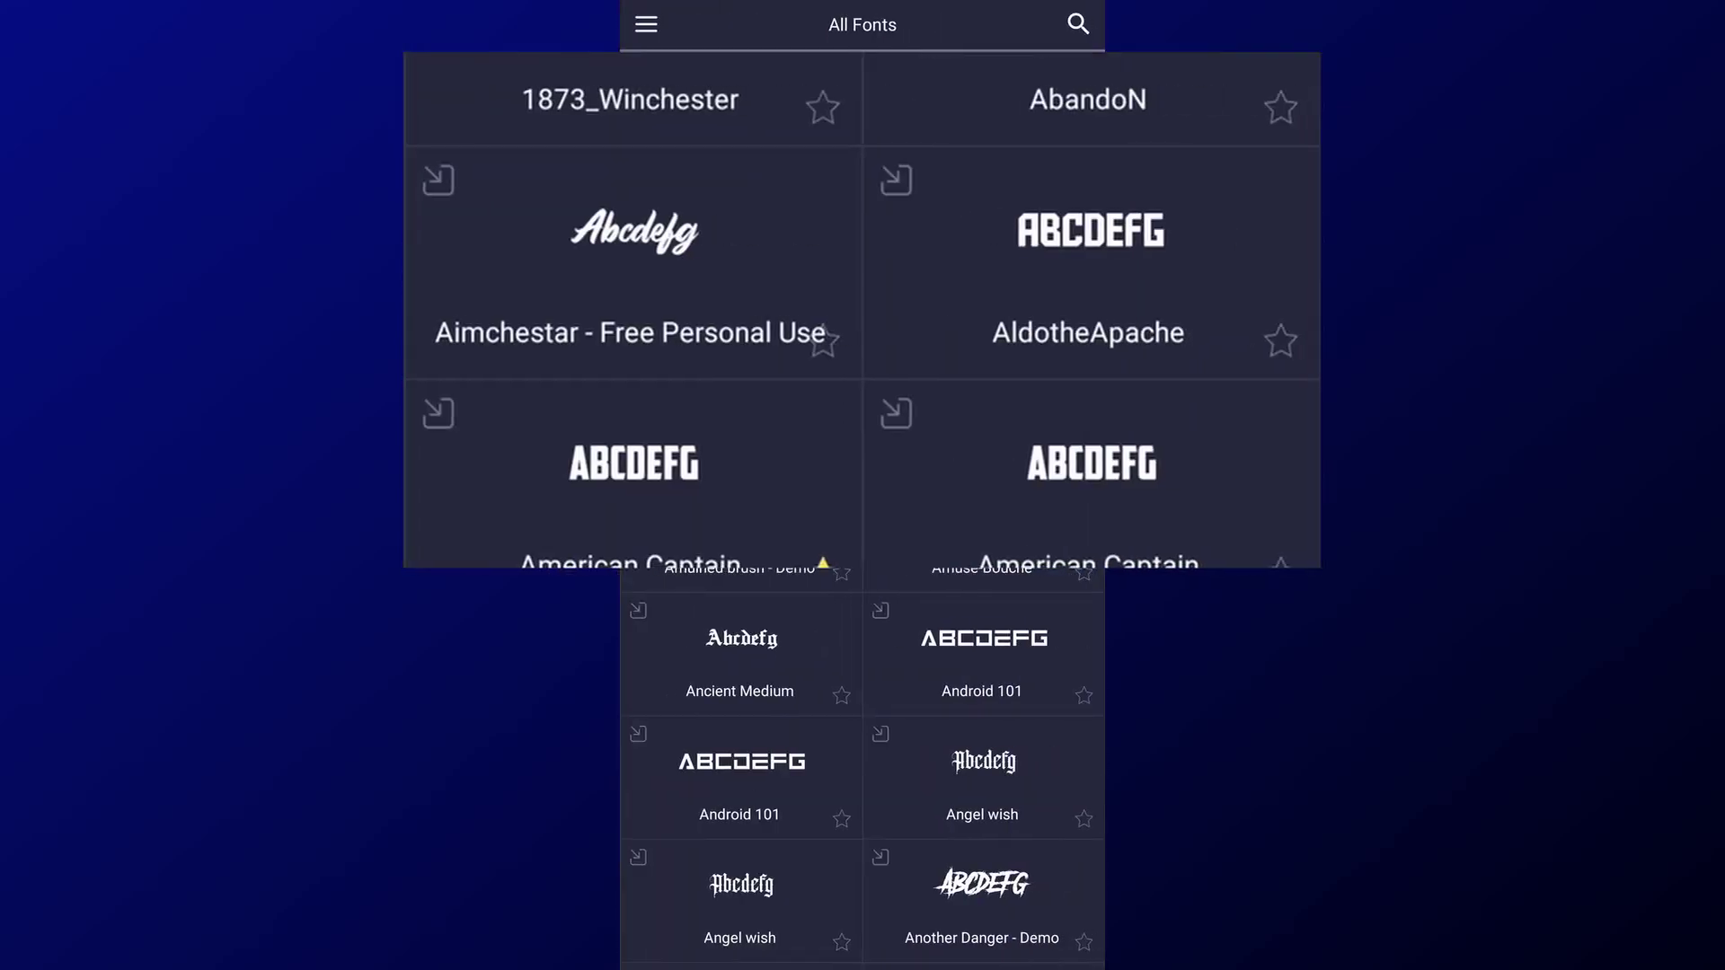
Step: Set the O letter to the Angel wish font
click(716, 866)
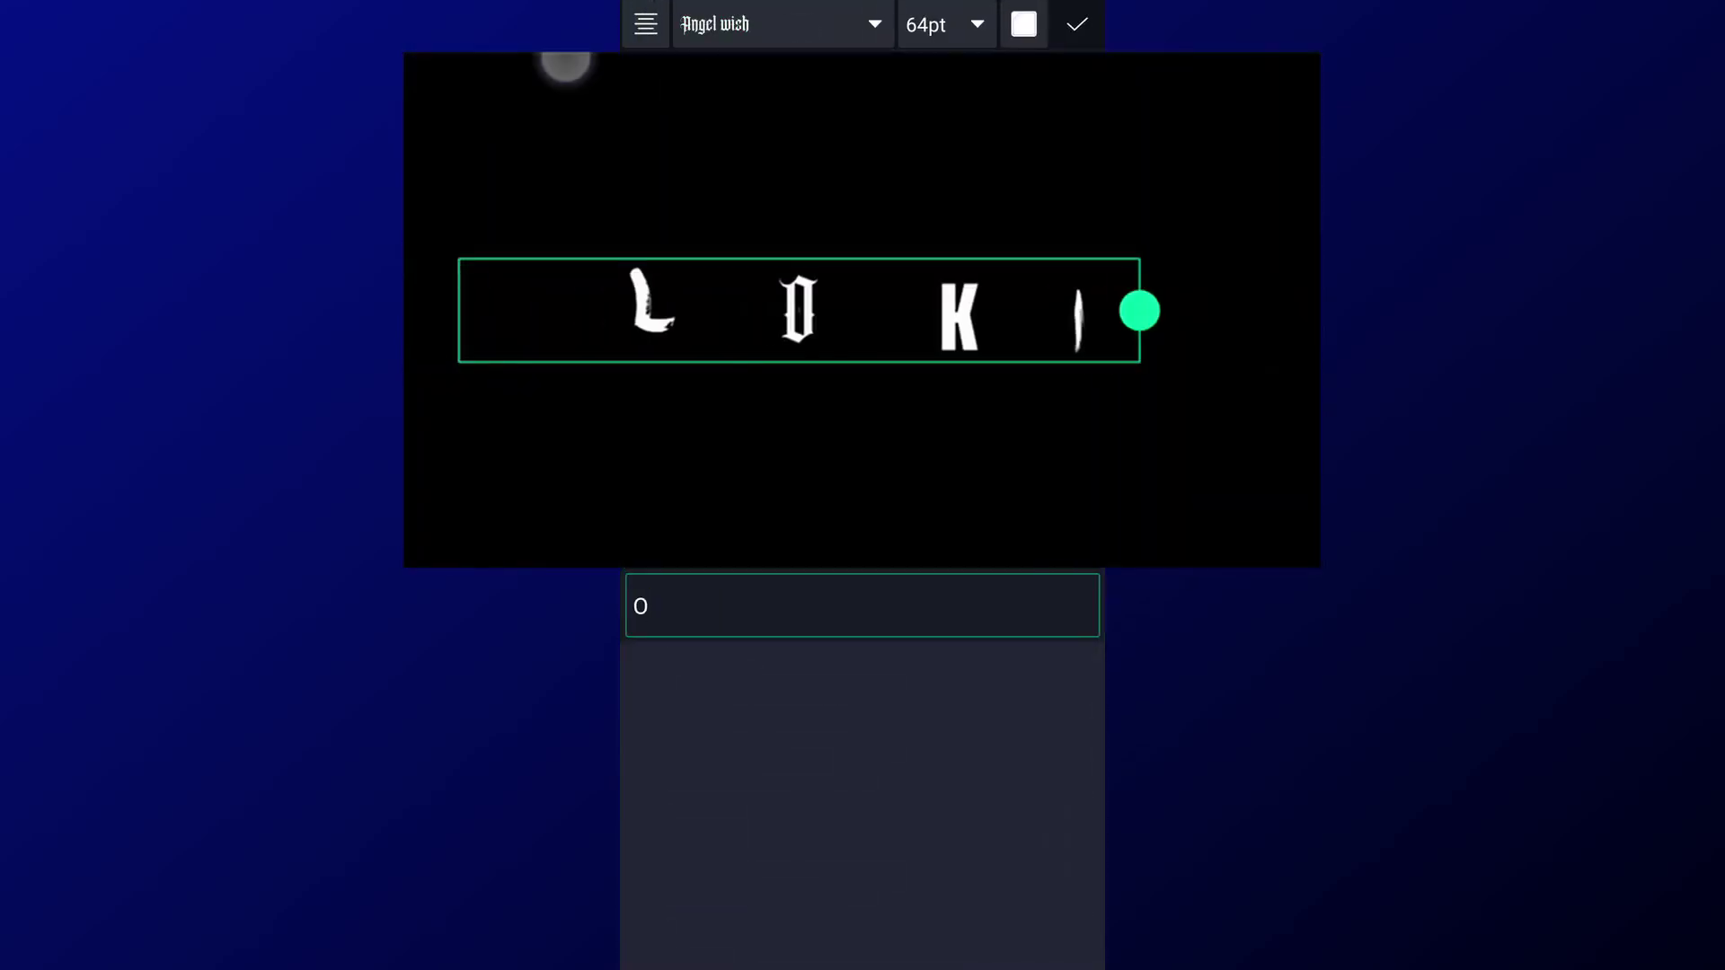
click(781, 24)
scroll(863, 503, down, 5)
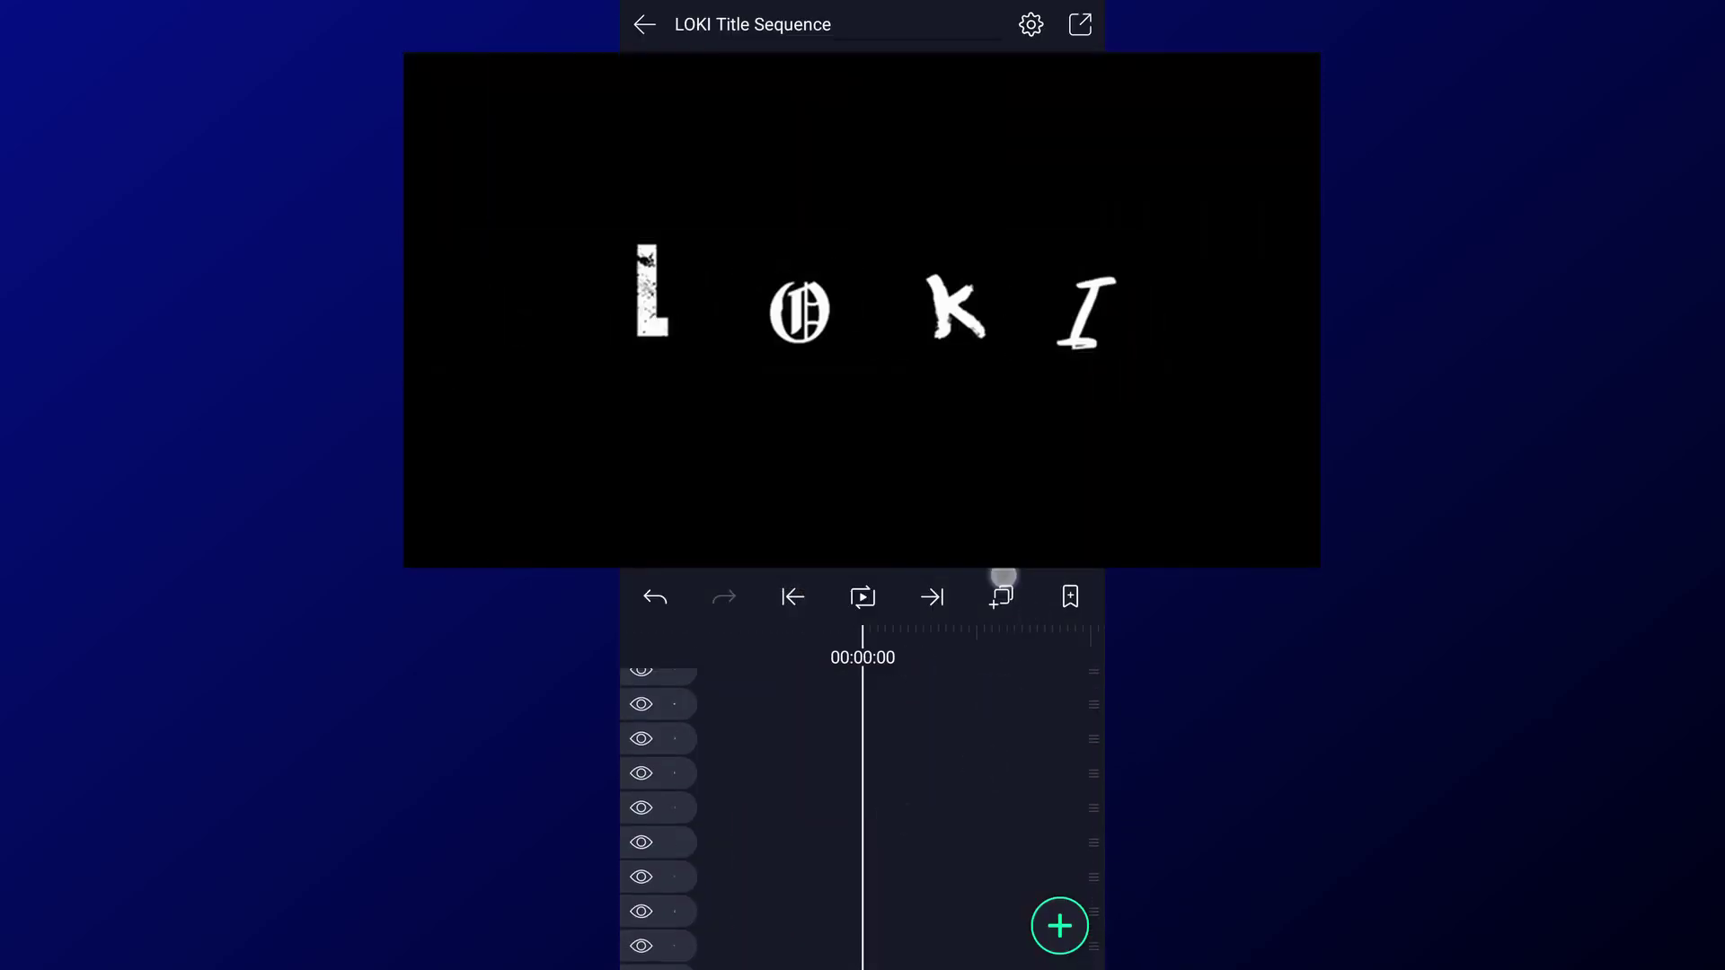
Step: Change the O letter's font to Ancient Medium
click(898, 786)
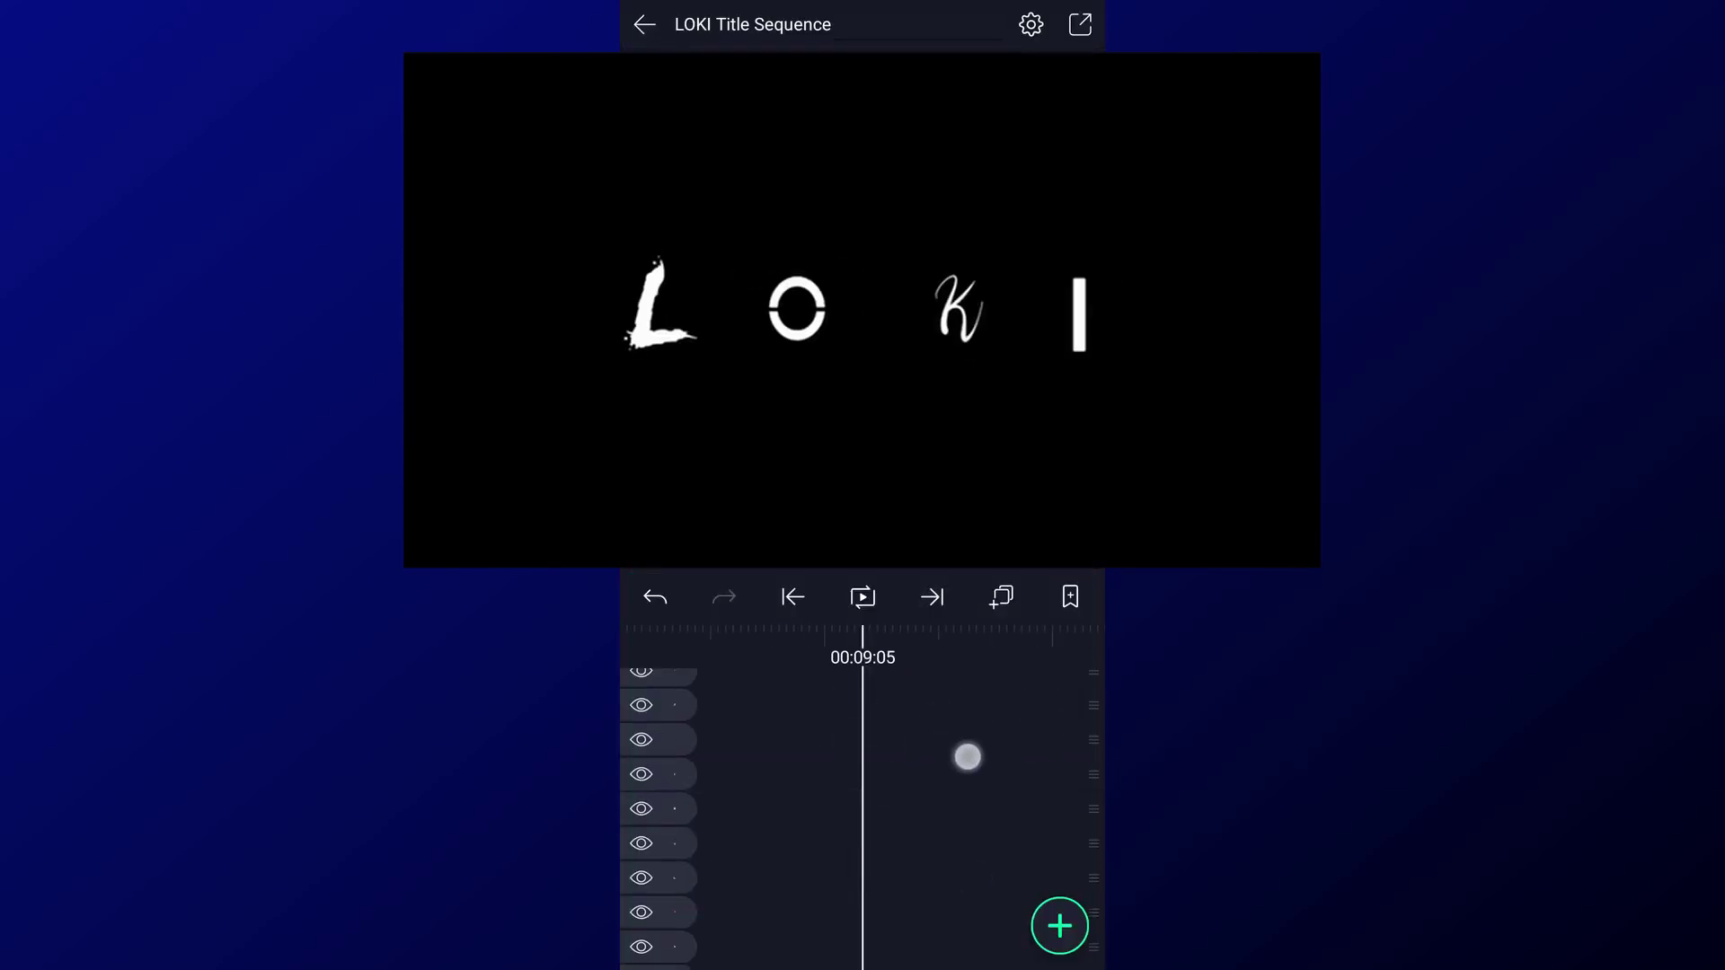
mouse_move(968, 756)
mouse_down()
mouse_move(982, 935)
mouse_move(763, 812)
mouse_move(1078, 746)
mouse_move(923, 955)
mouse_up()
click(832, 773)
click(881, 893)
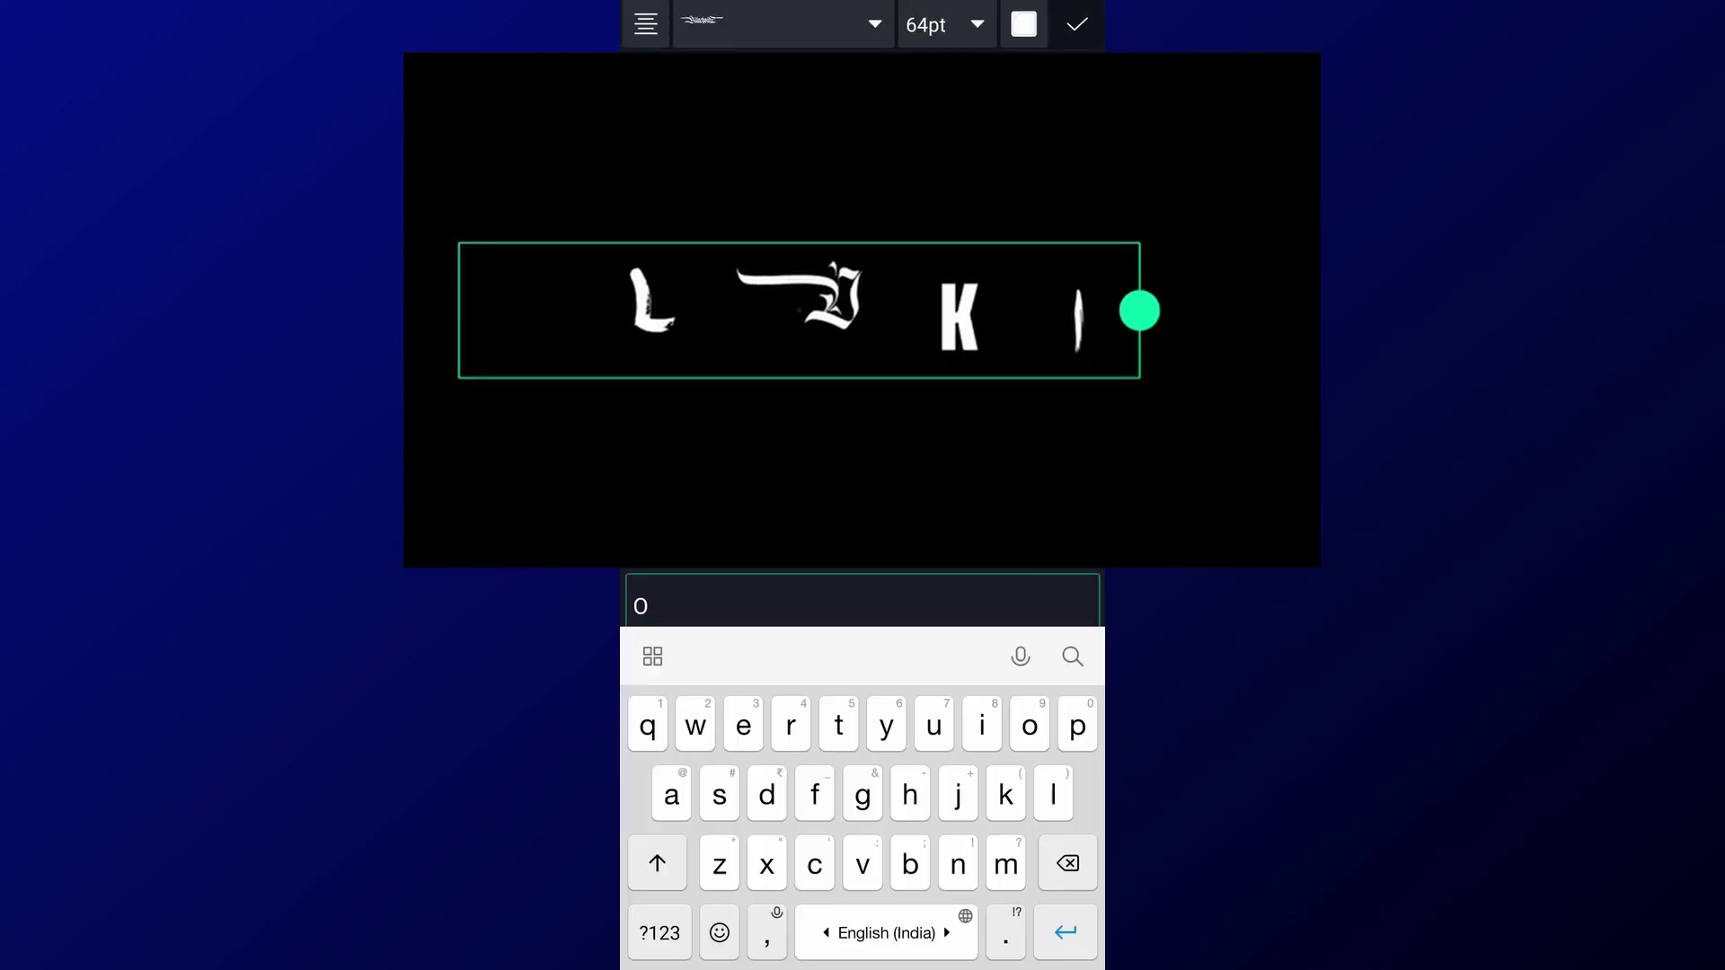
click(782, 24)
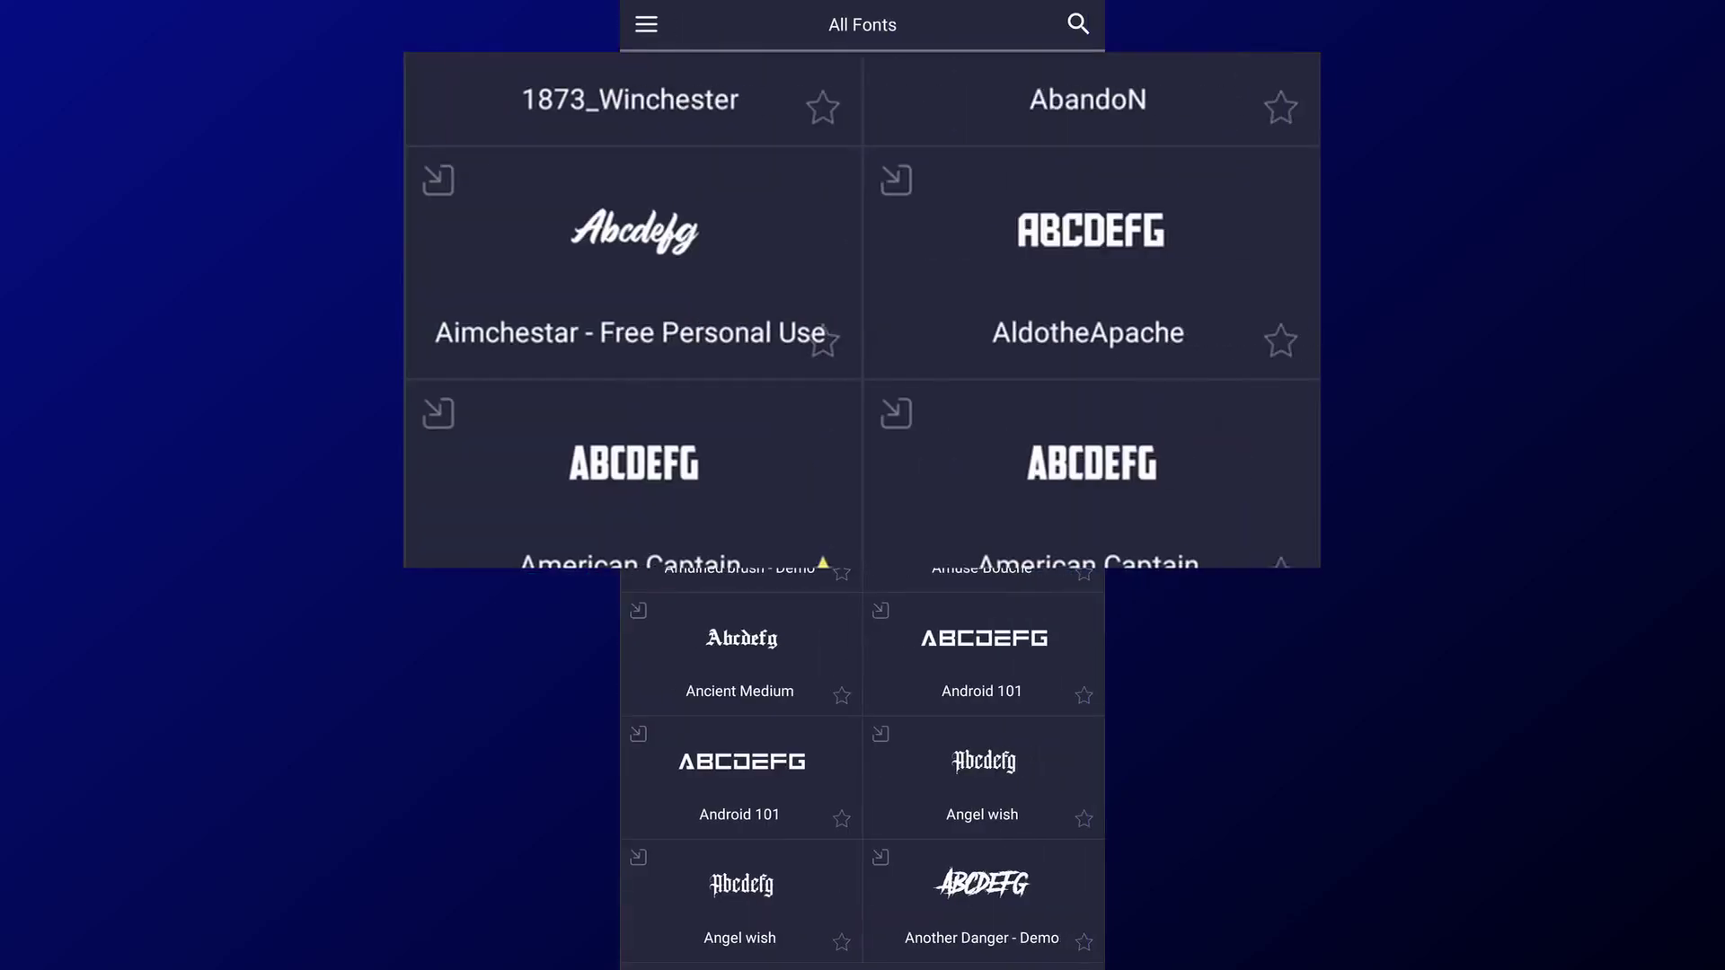
click(741, 656)
click(1077, 24)
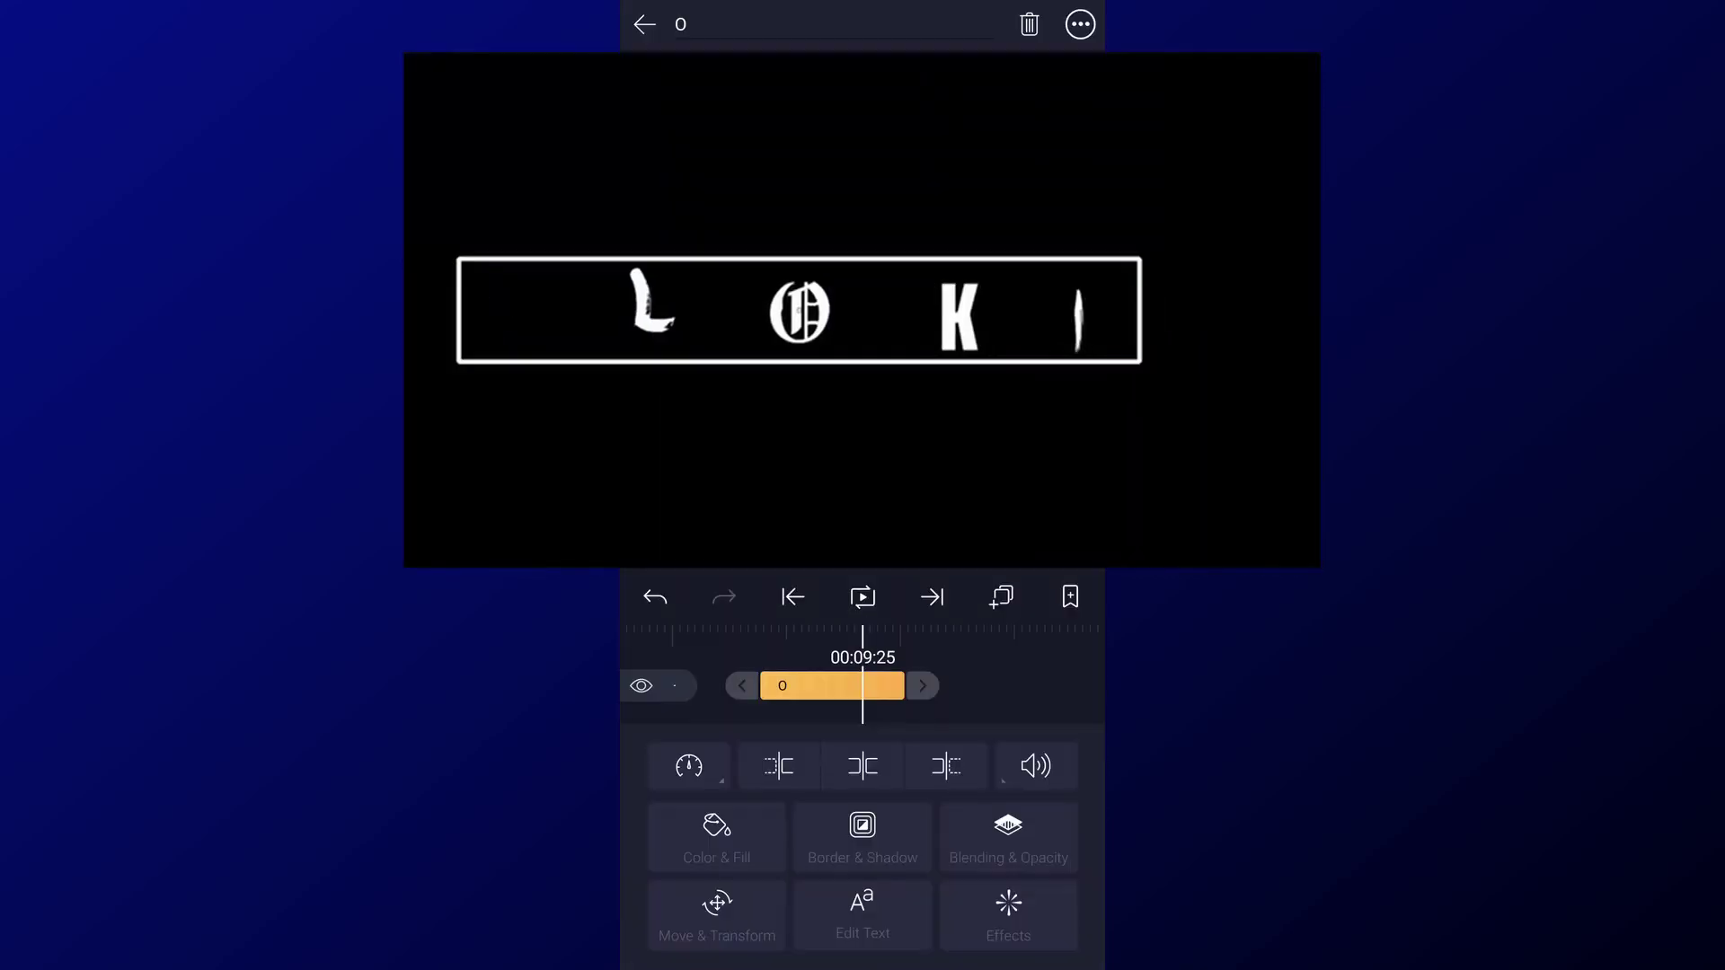
Step: Change the K letter's font to the cursive Aimchestar
click(979, 658)
click(808, 755)
click(879, 921)
text(K)
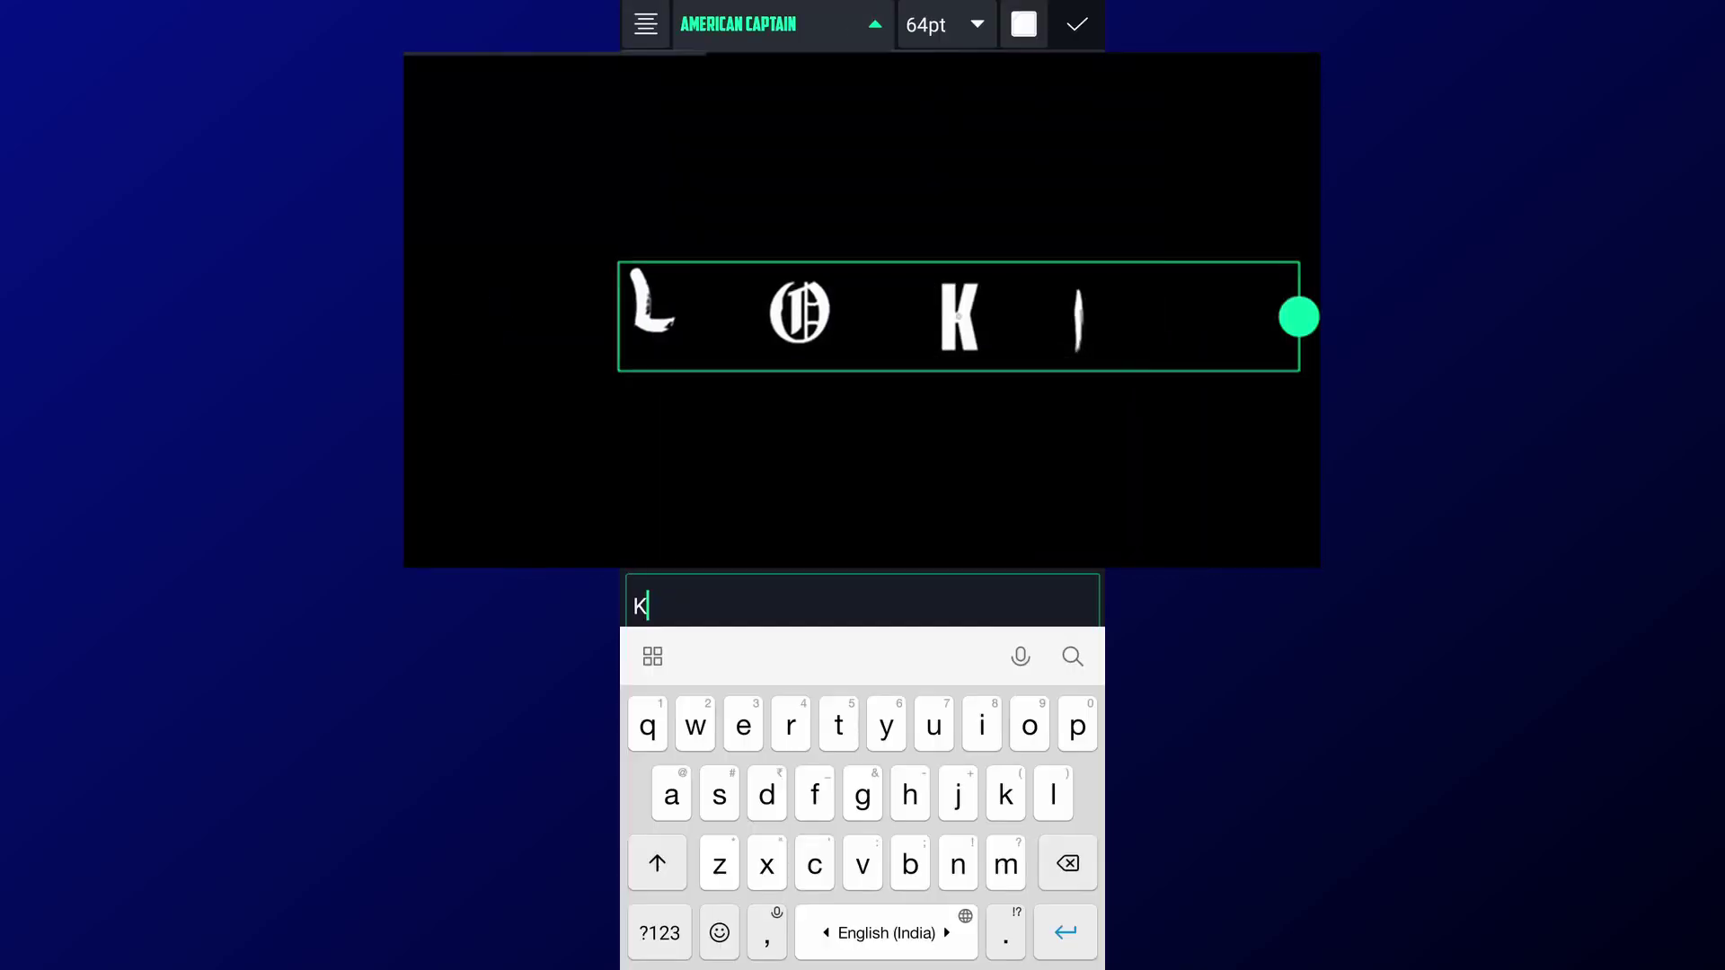
click(875, 25)
click(874, 24)
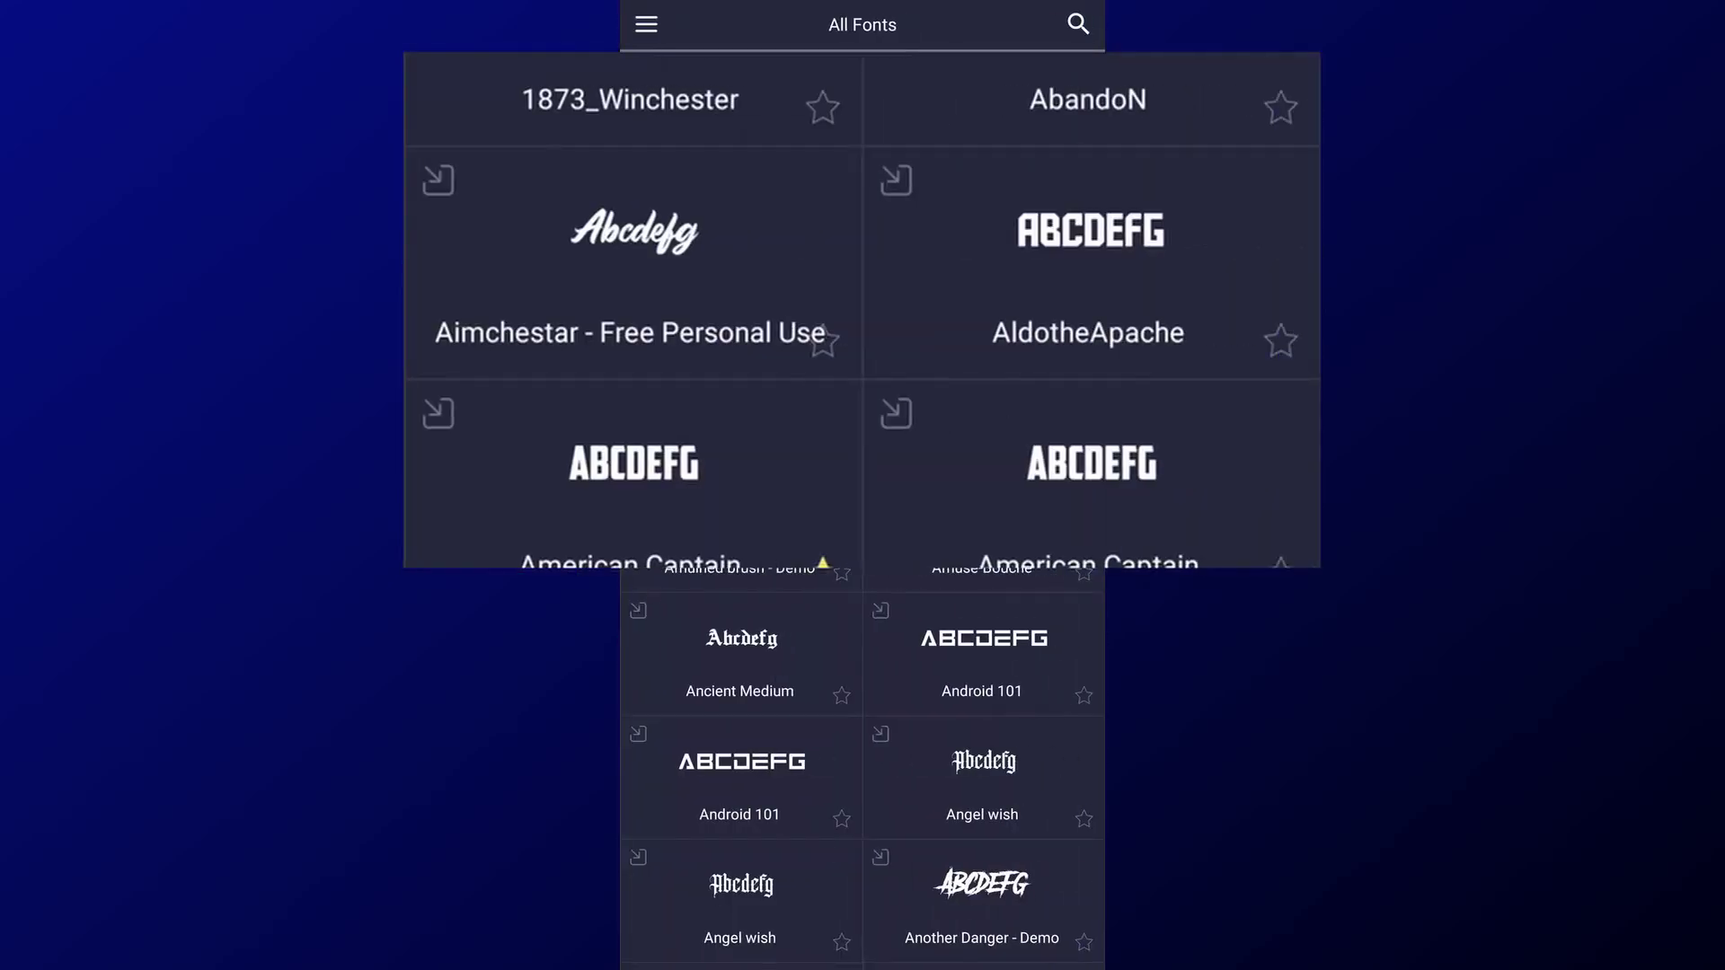
click(692, 251)
click(1078, 24)
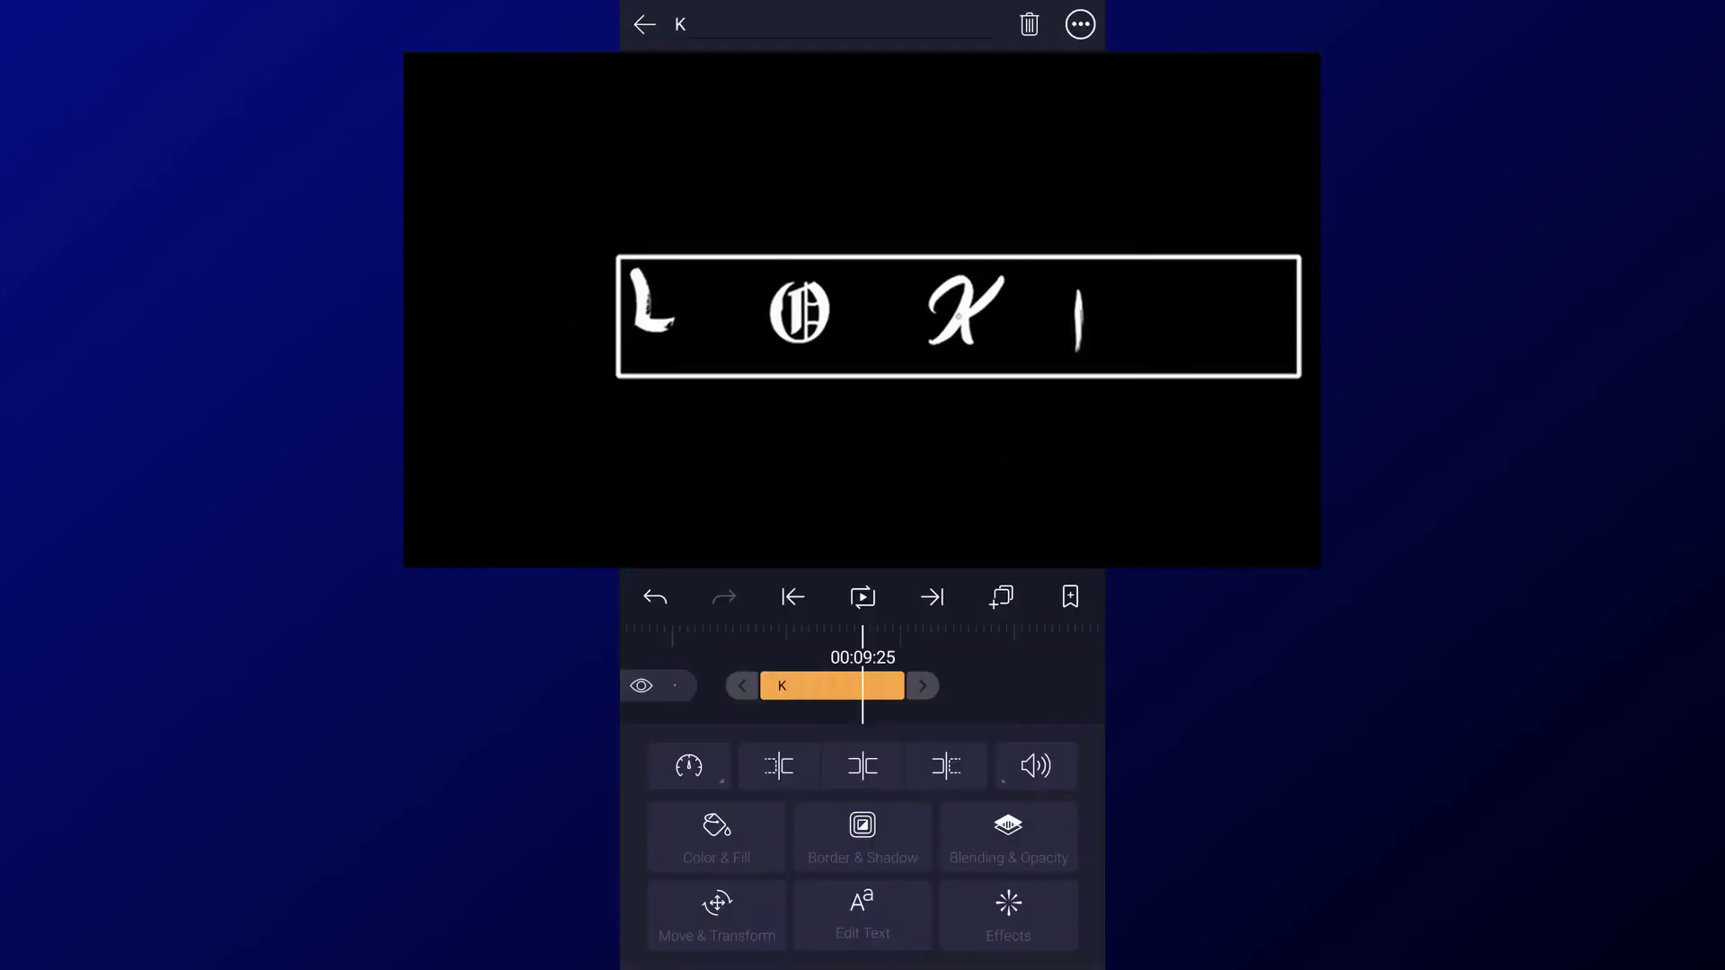
click(1019, 665)
Step: Scrub back to about 00:09:14 and check the letter clips there
mouse_move(1047, 853)
mouse_down()
mouse_move(963, 854)
mouse_move(950, 701)
mouse_up()
click(960, 695)
click(1009, 660)
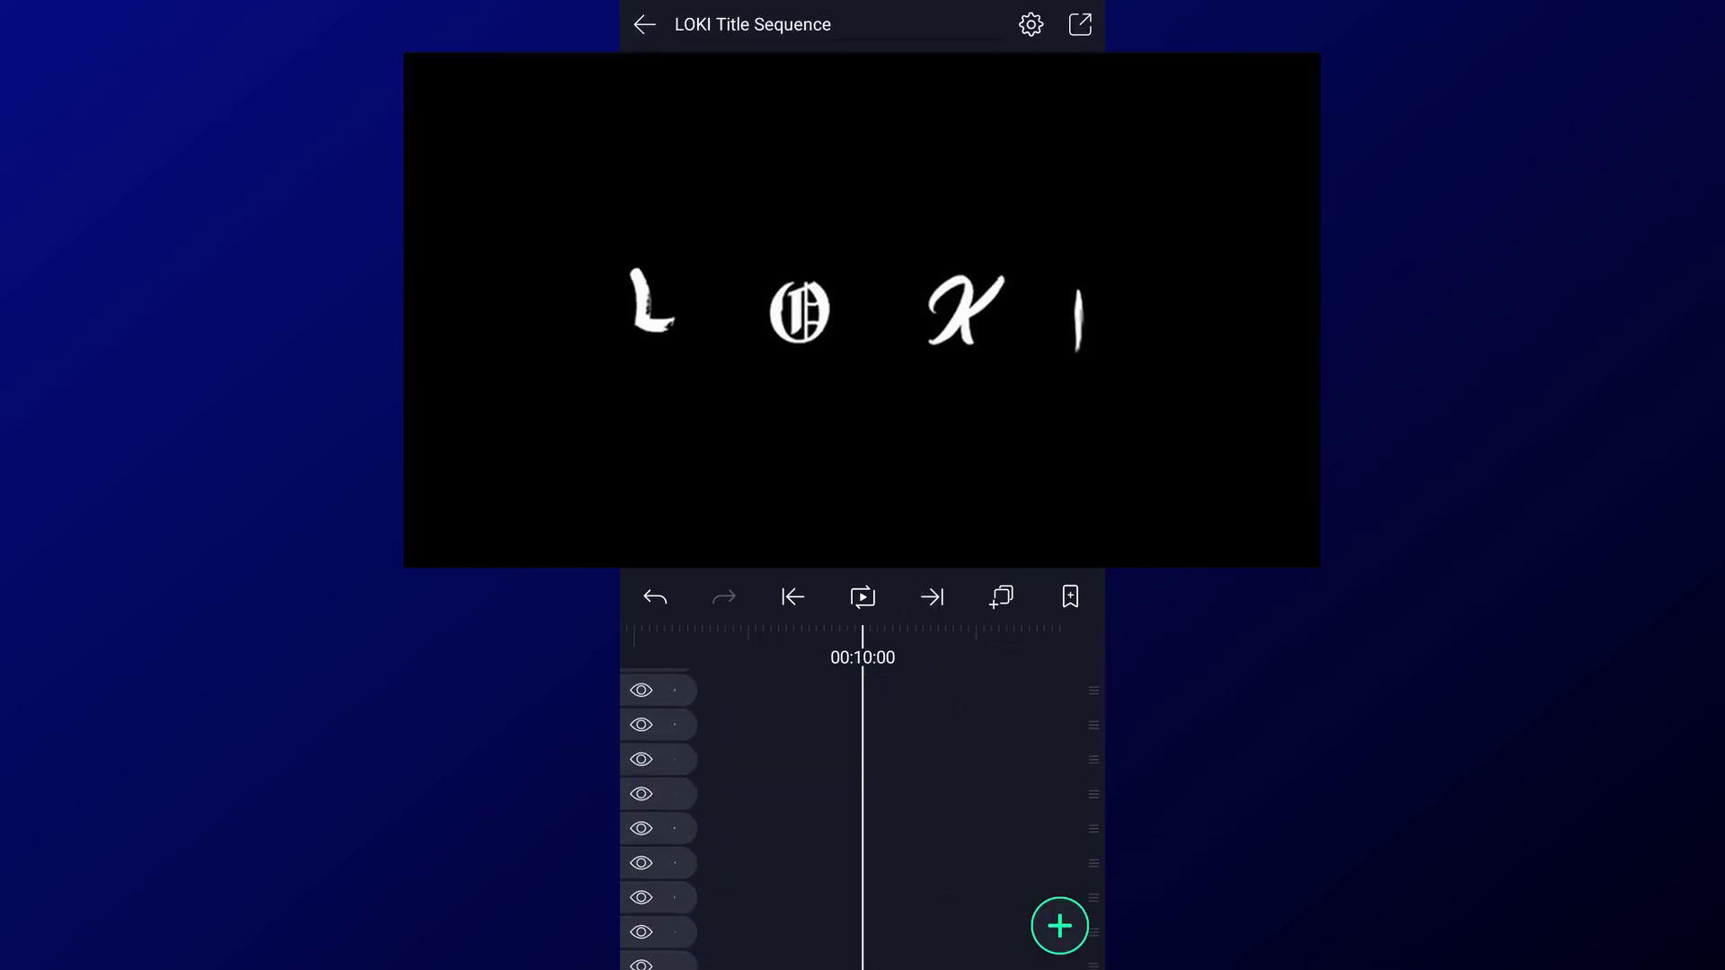
click(871, 871)
click(1028, 24)
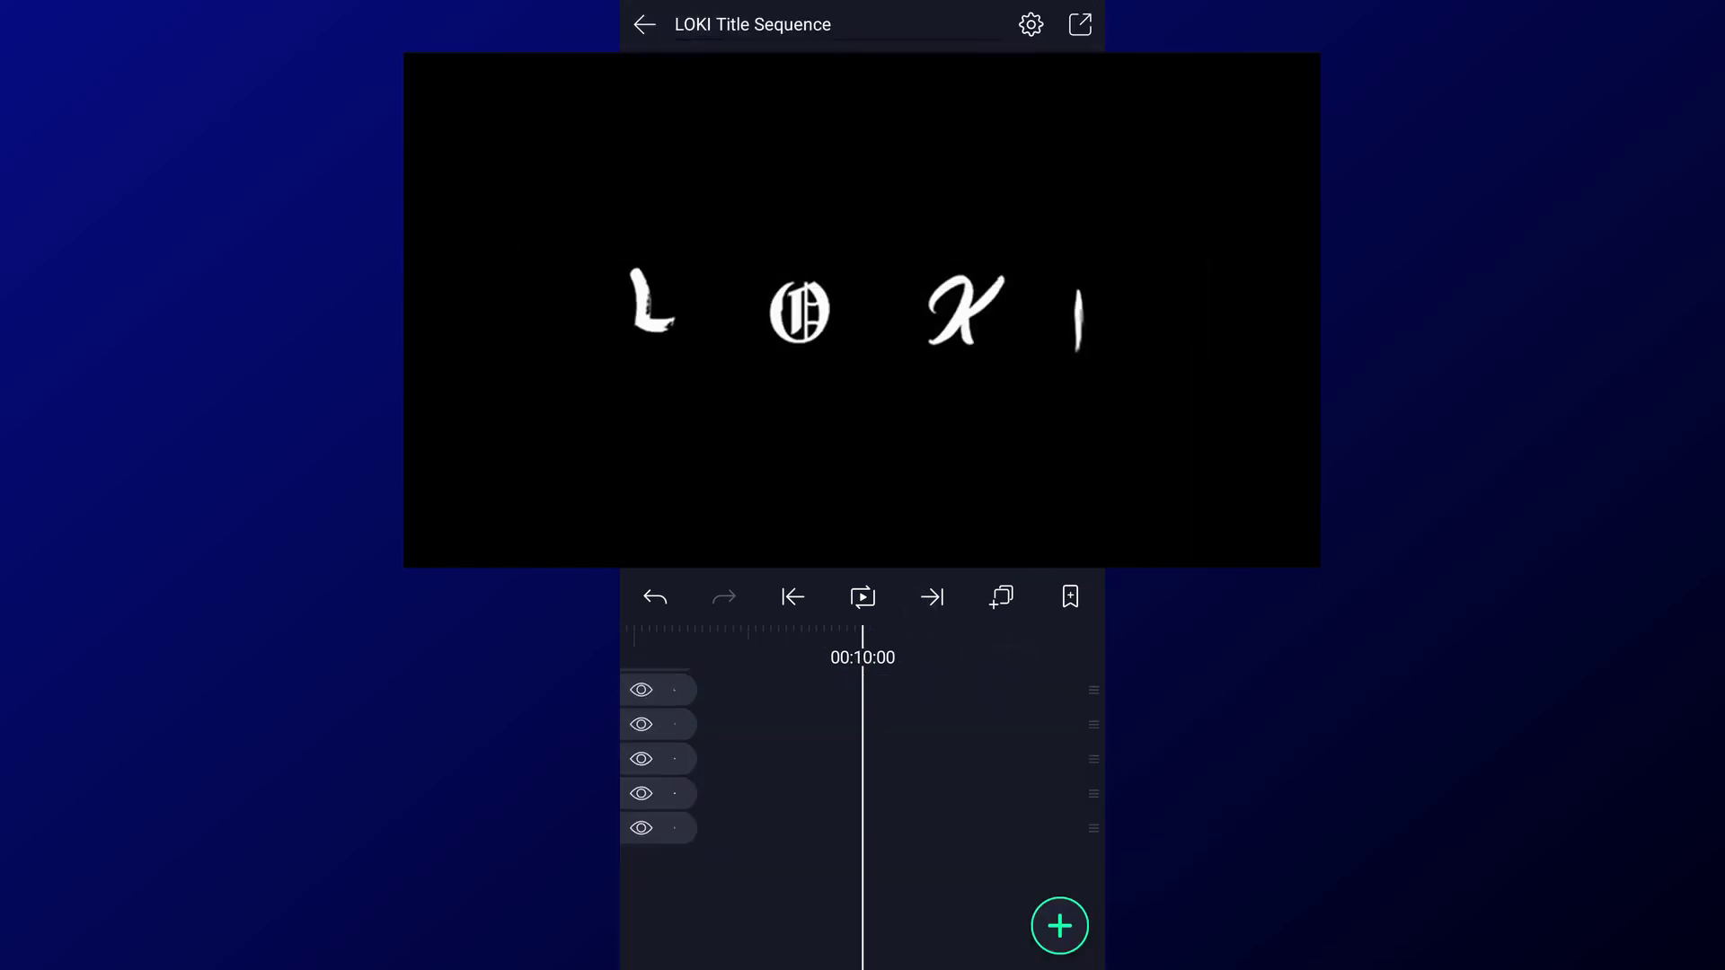
click(792, 596)
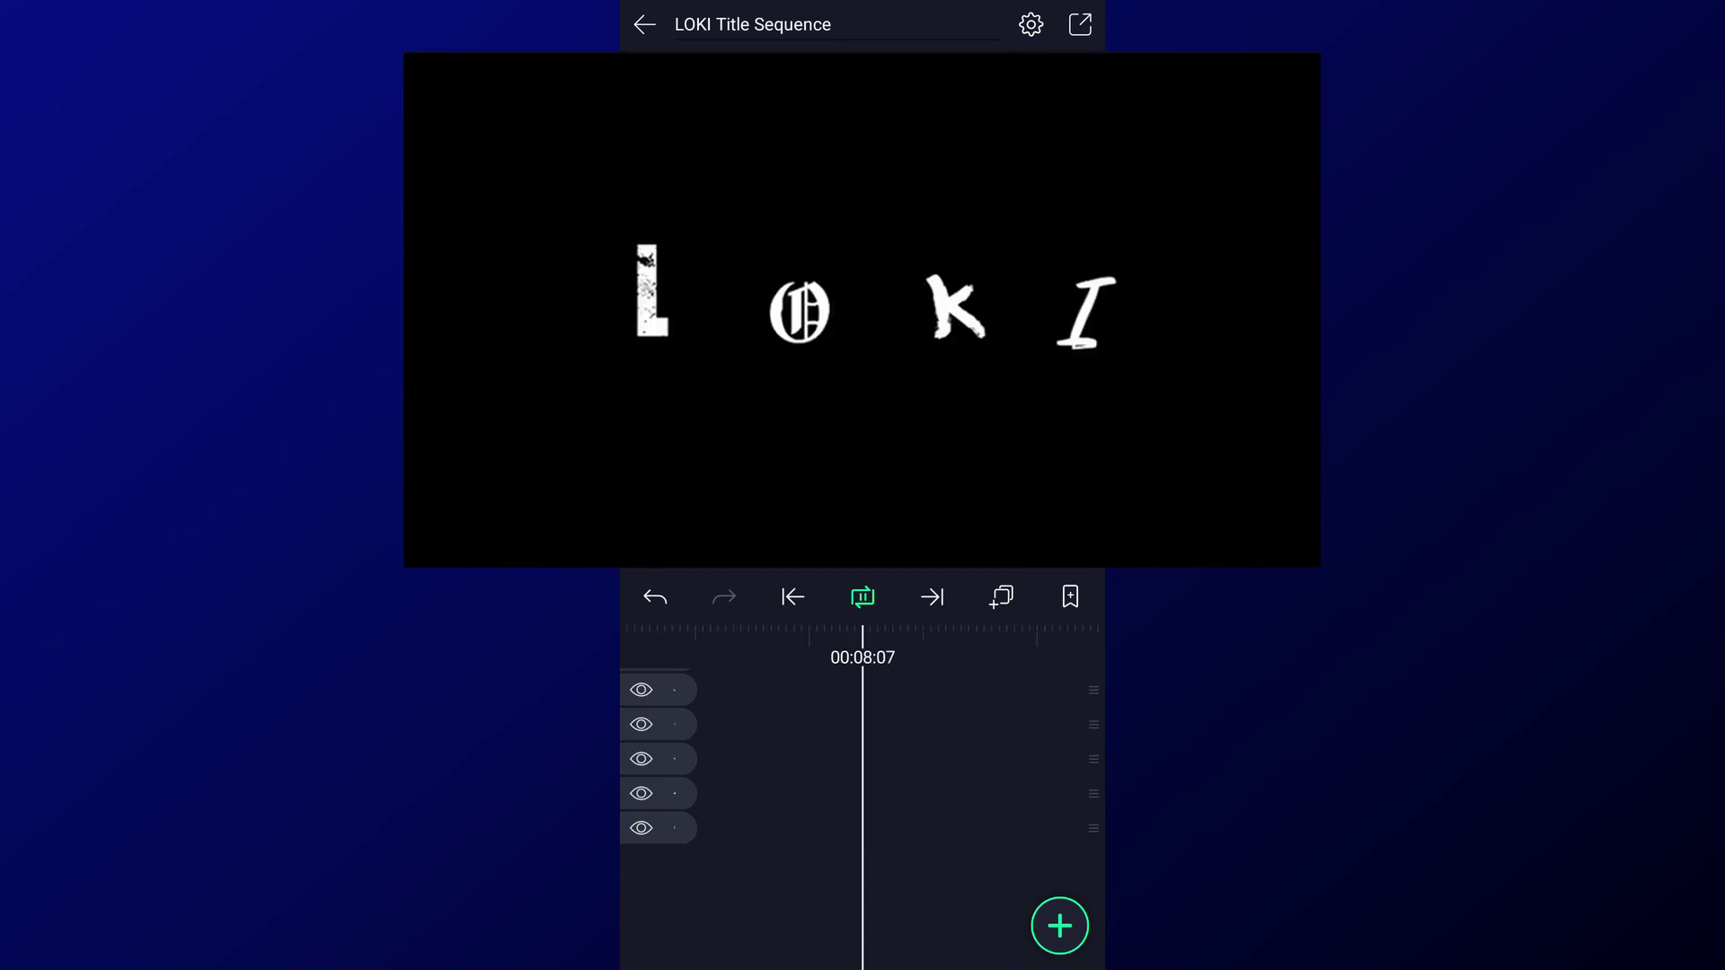
click(1031, 600)
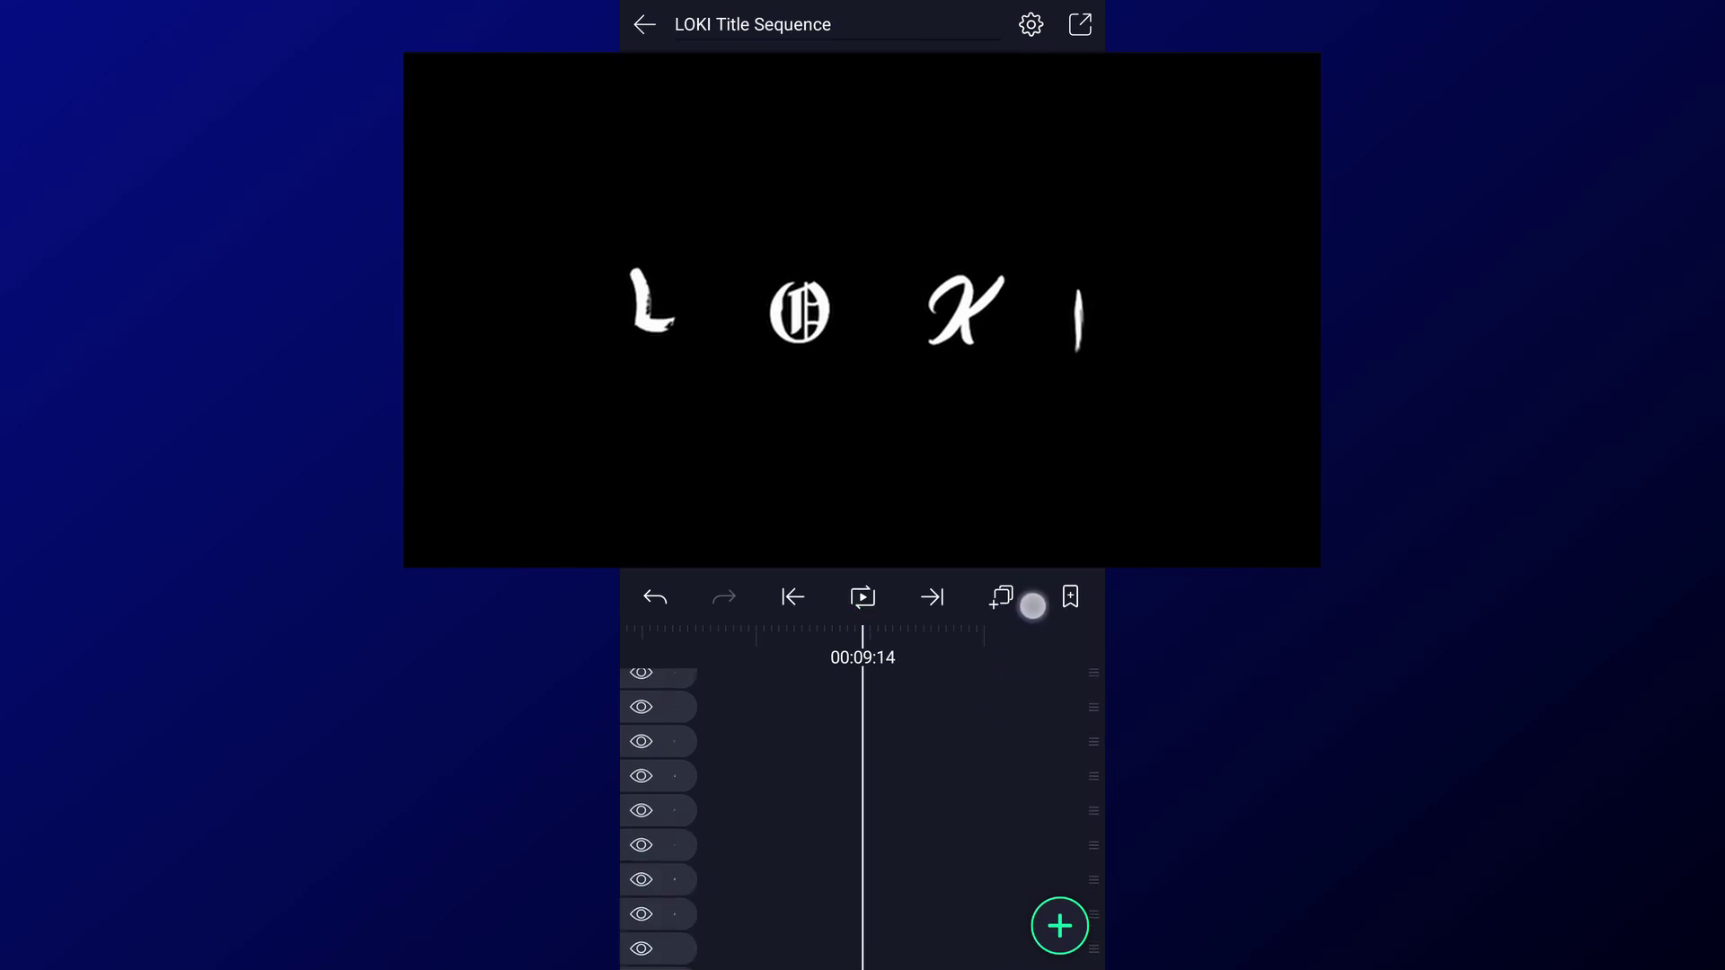
drag(978, 790, 995, 719)
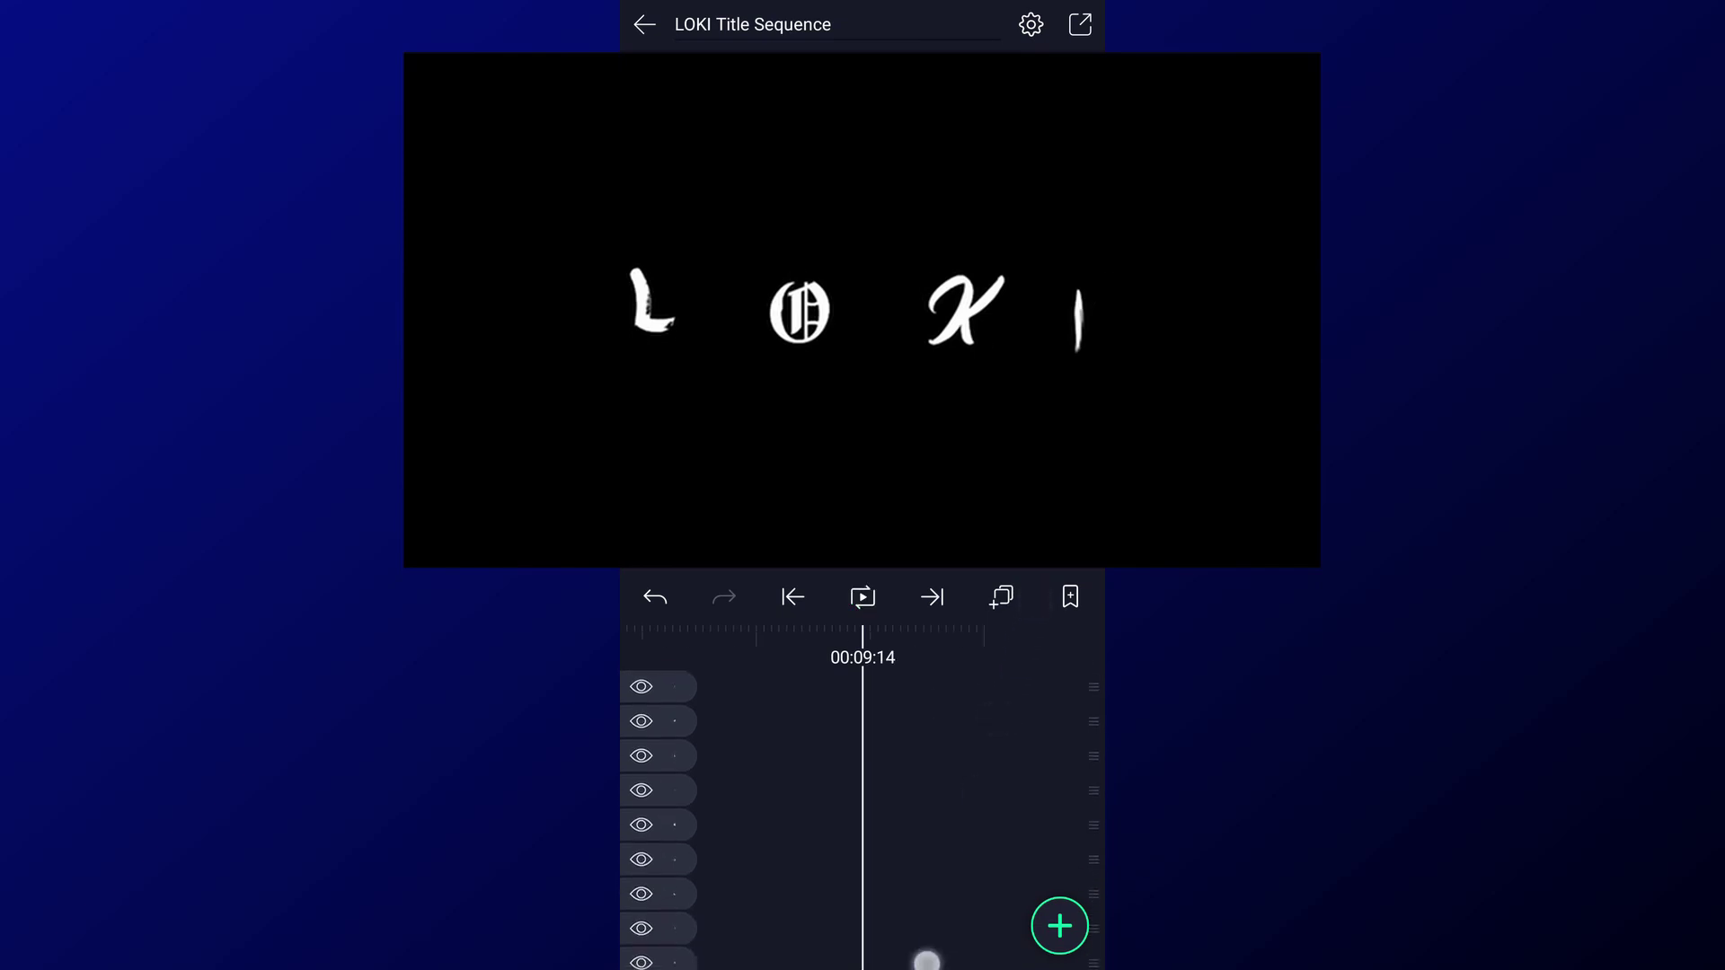
mouse_move(943, 954)
mouse_down()
mouse_move(943, 858)
mouse_move(1027, 882)
mouse_move(789, 866)
mouse_move(1018, 894)
mouse_up()
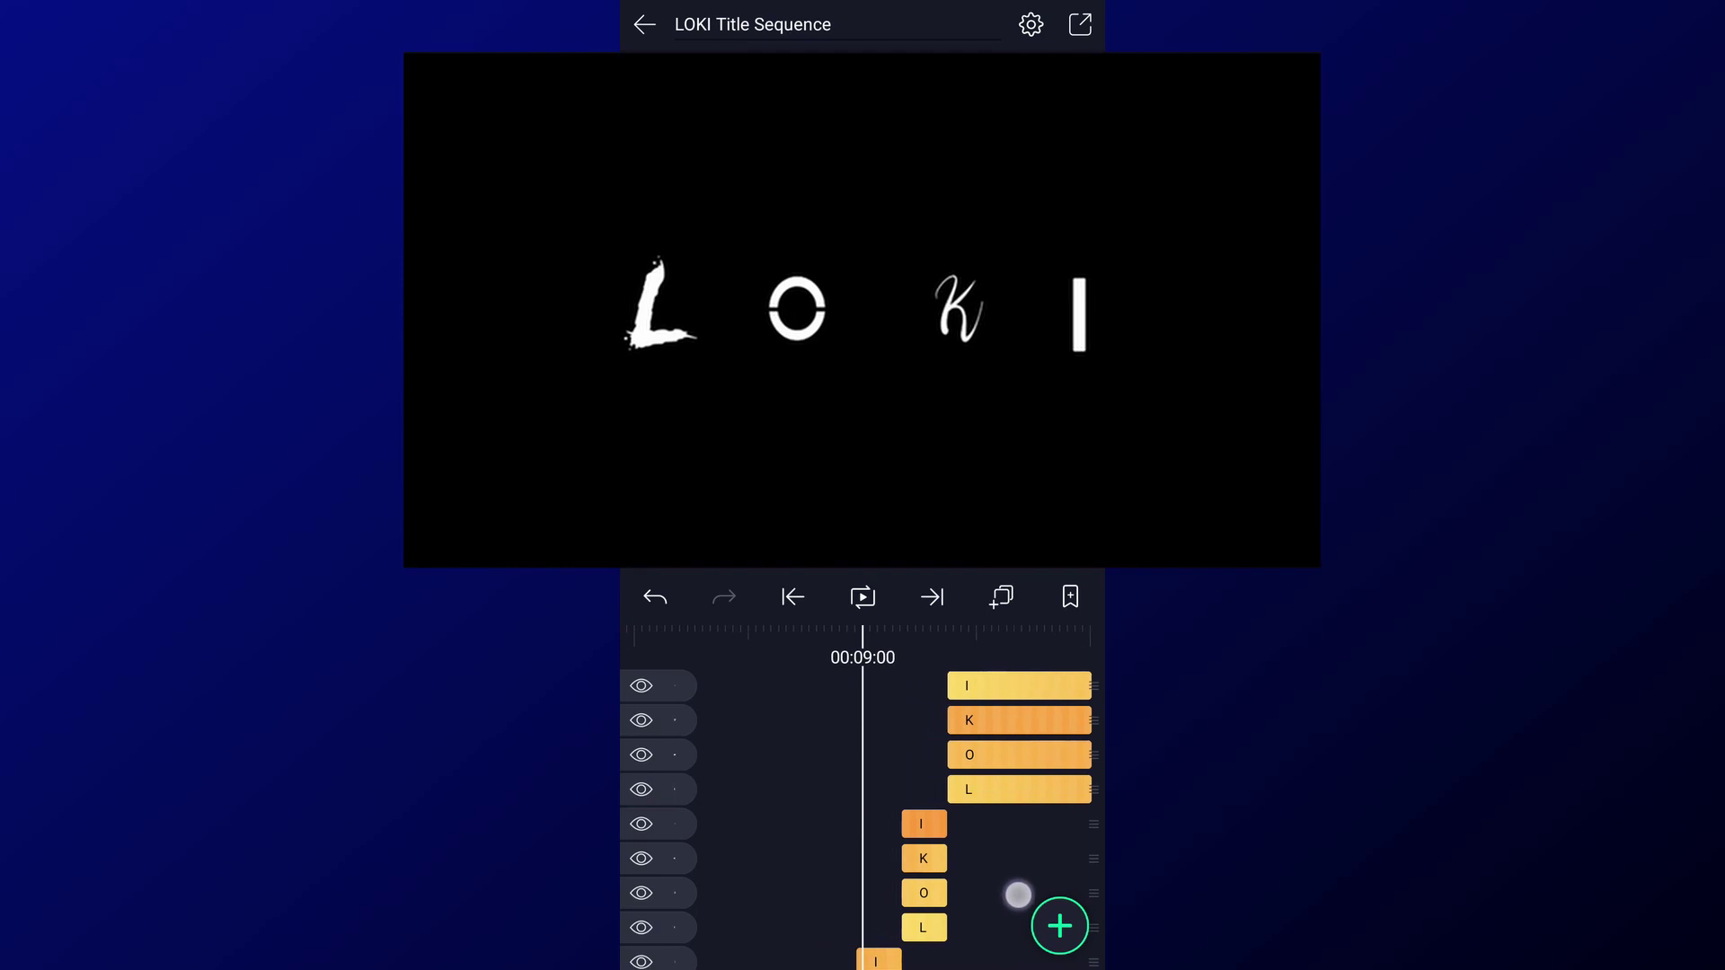
Step: Move the four long I, K, O, L clips to start at the 00:09:00 playhead
click(674, 688)
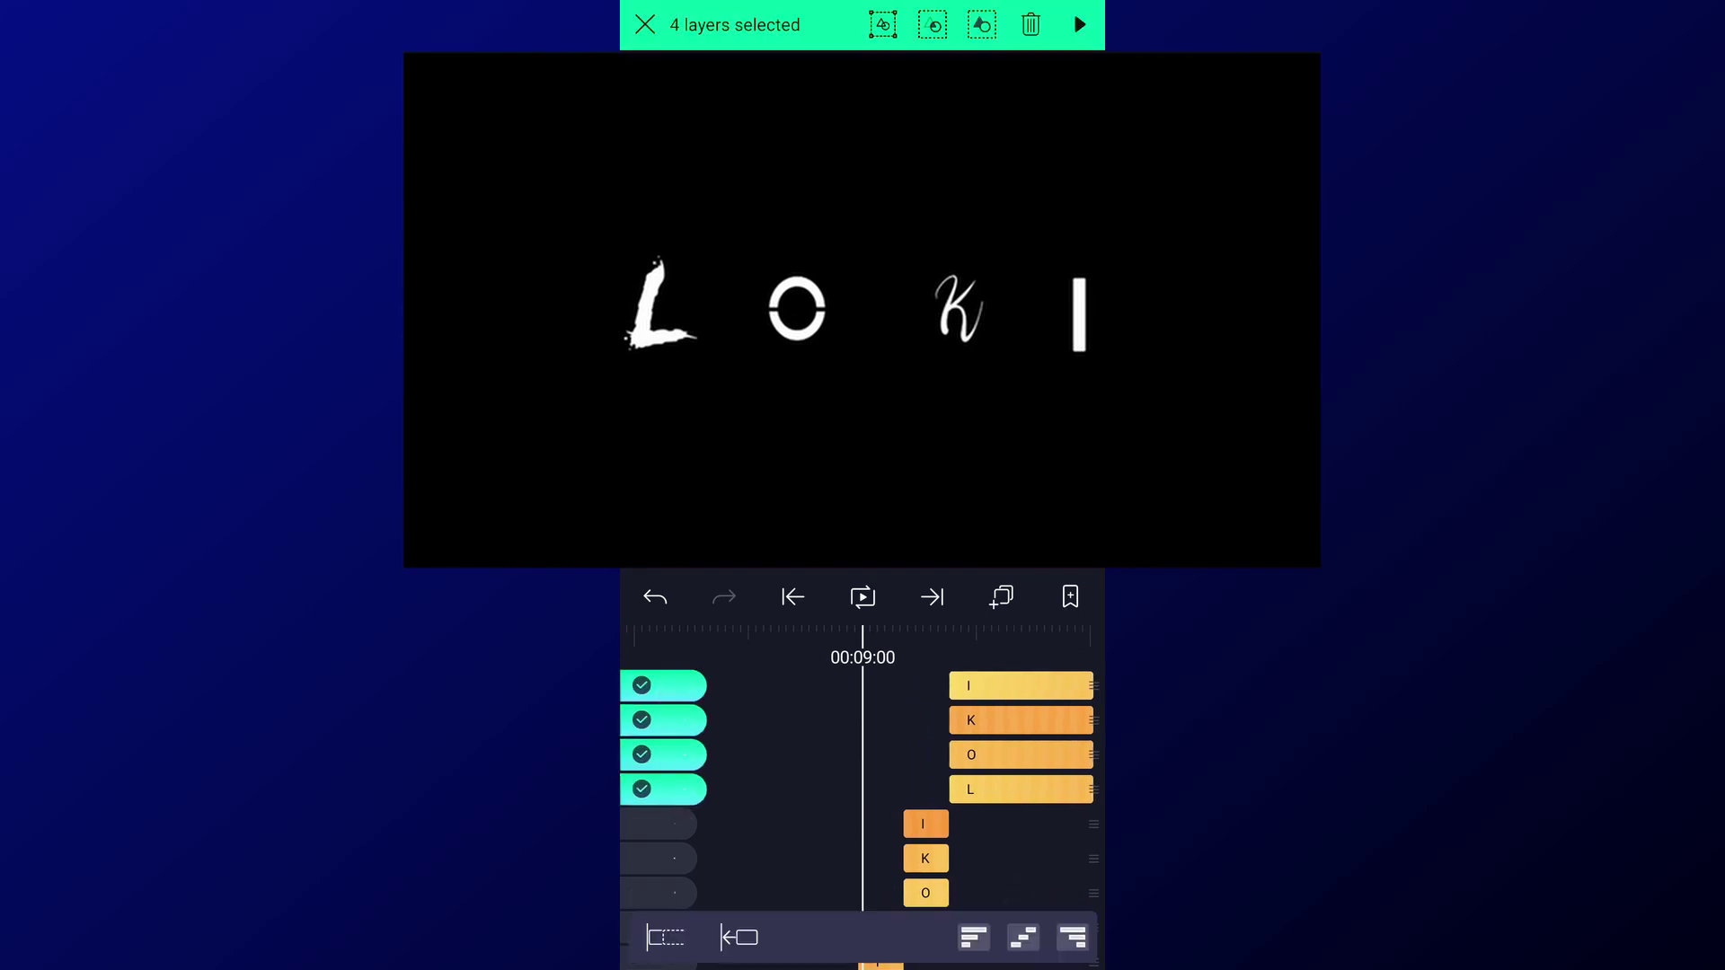
click(665, 935)
scroll(1016, 714, down, 4)
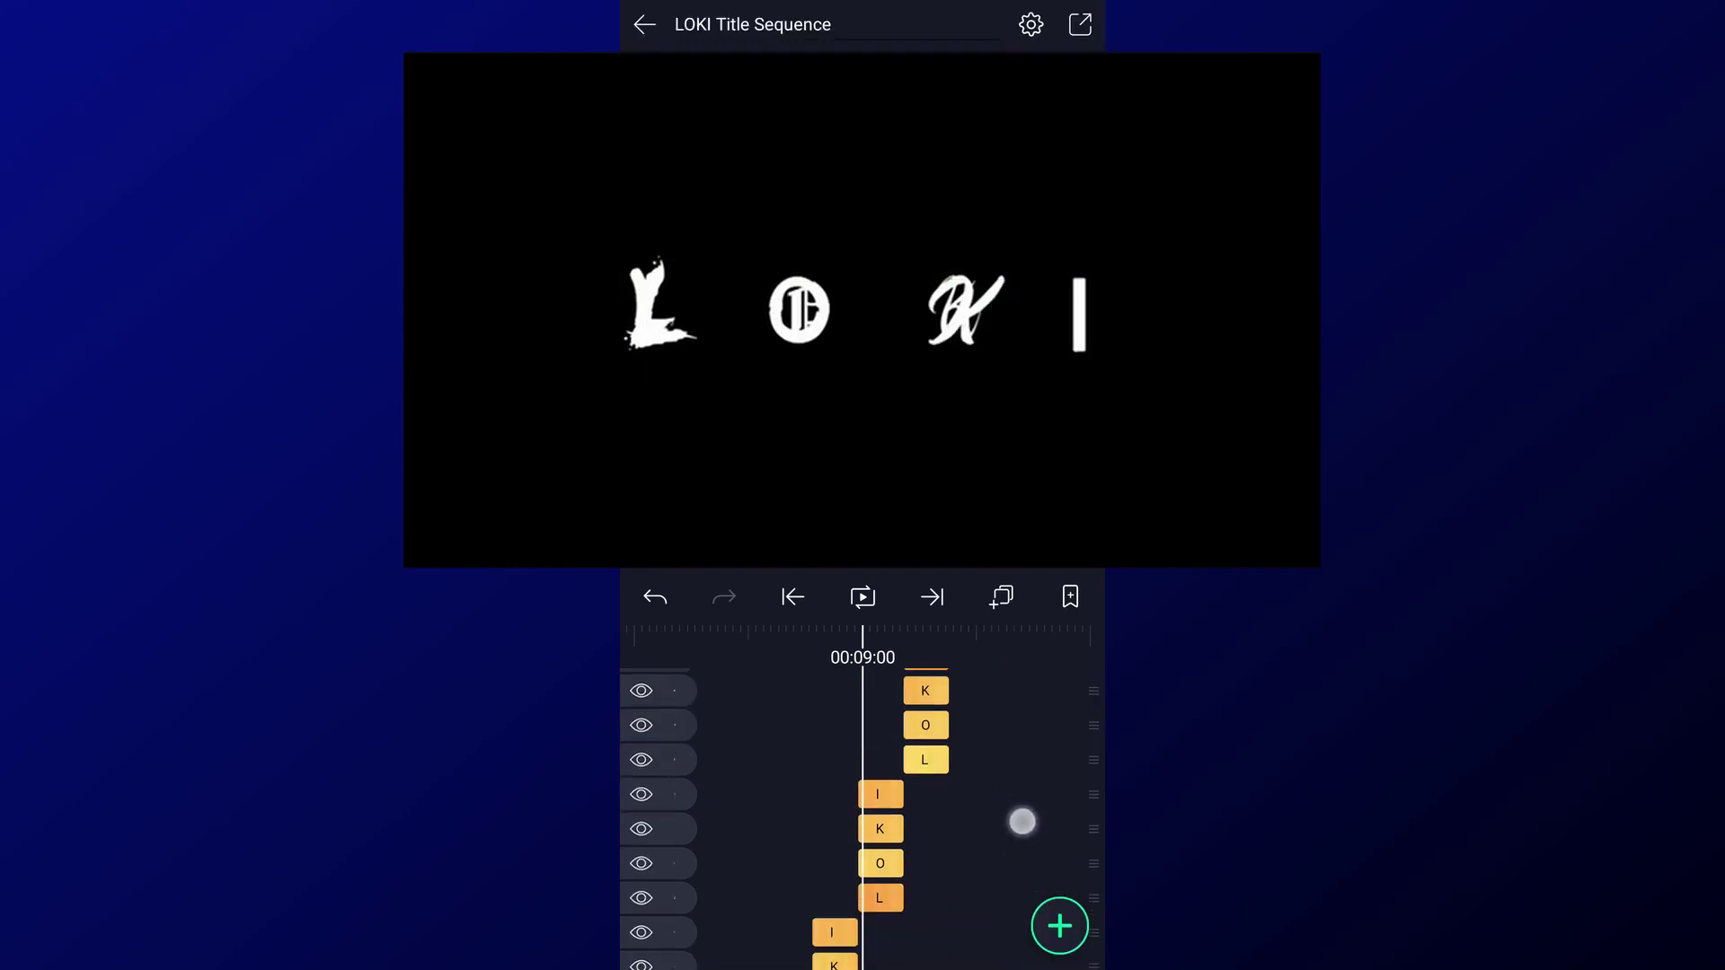
scroll(1021, 800, up, 2)
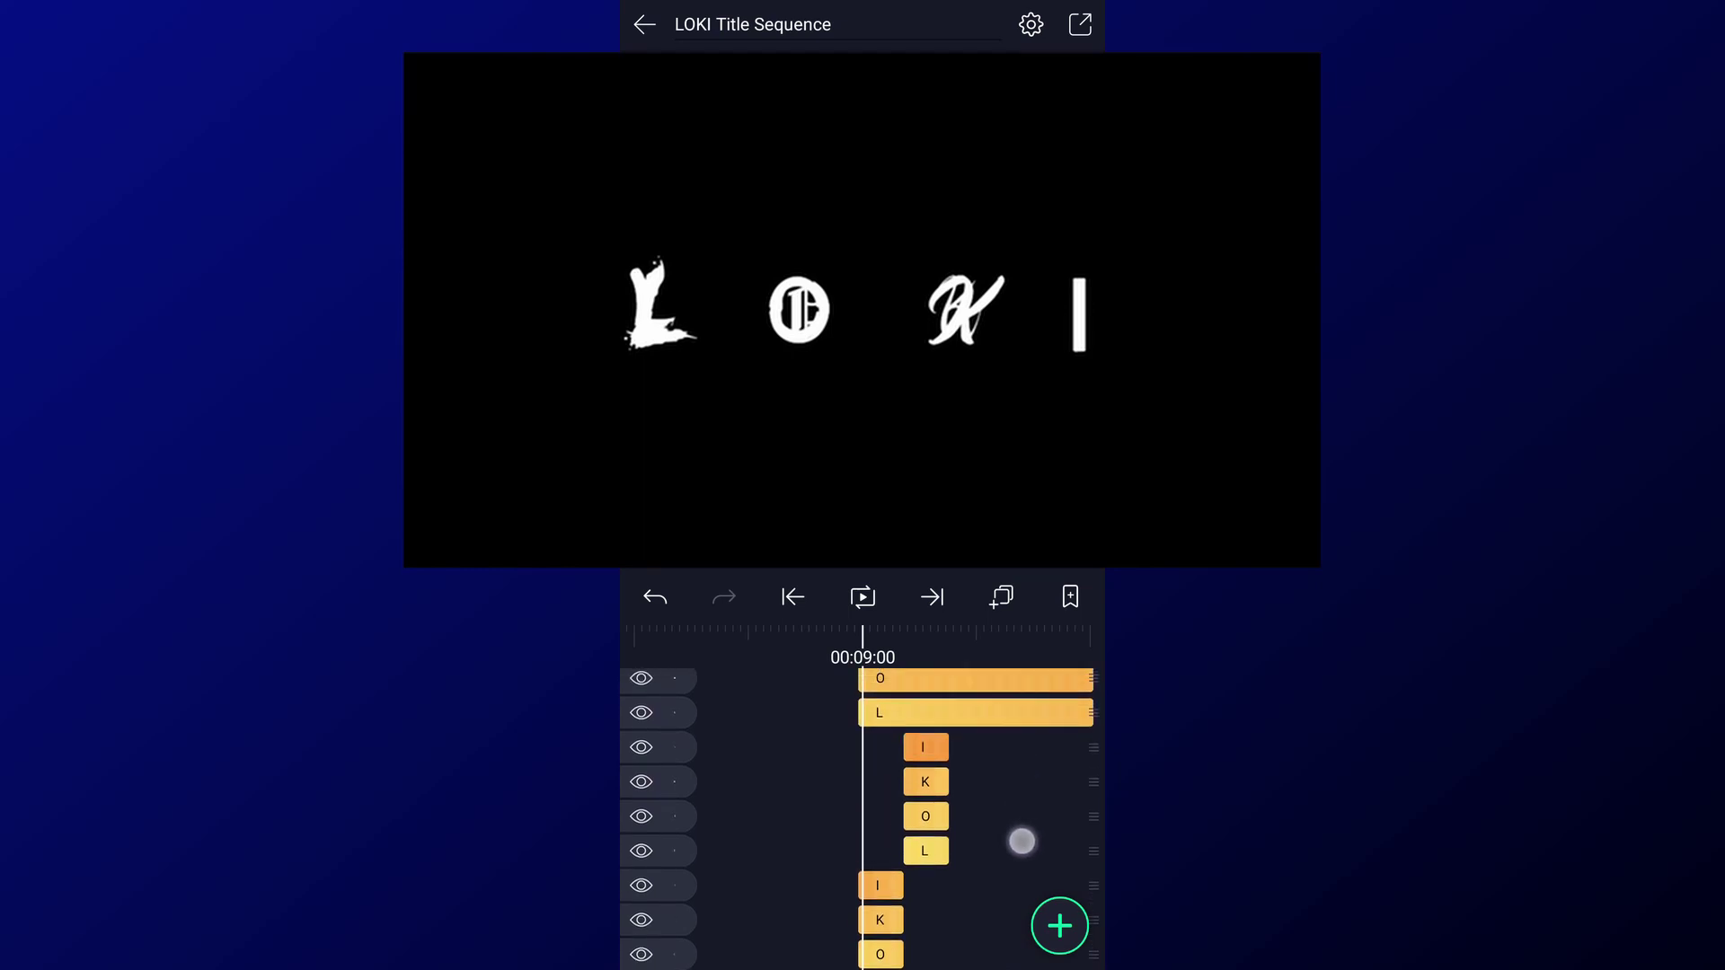
Step: Select several other letter layers, then clear the selection and return to the sequence start
click(671, 755)
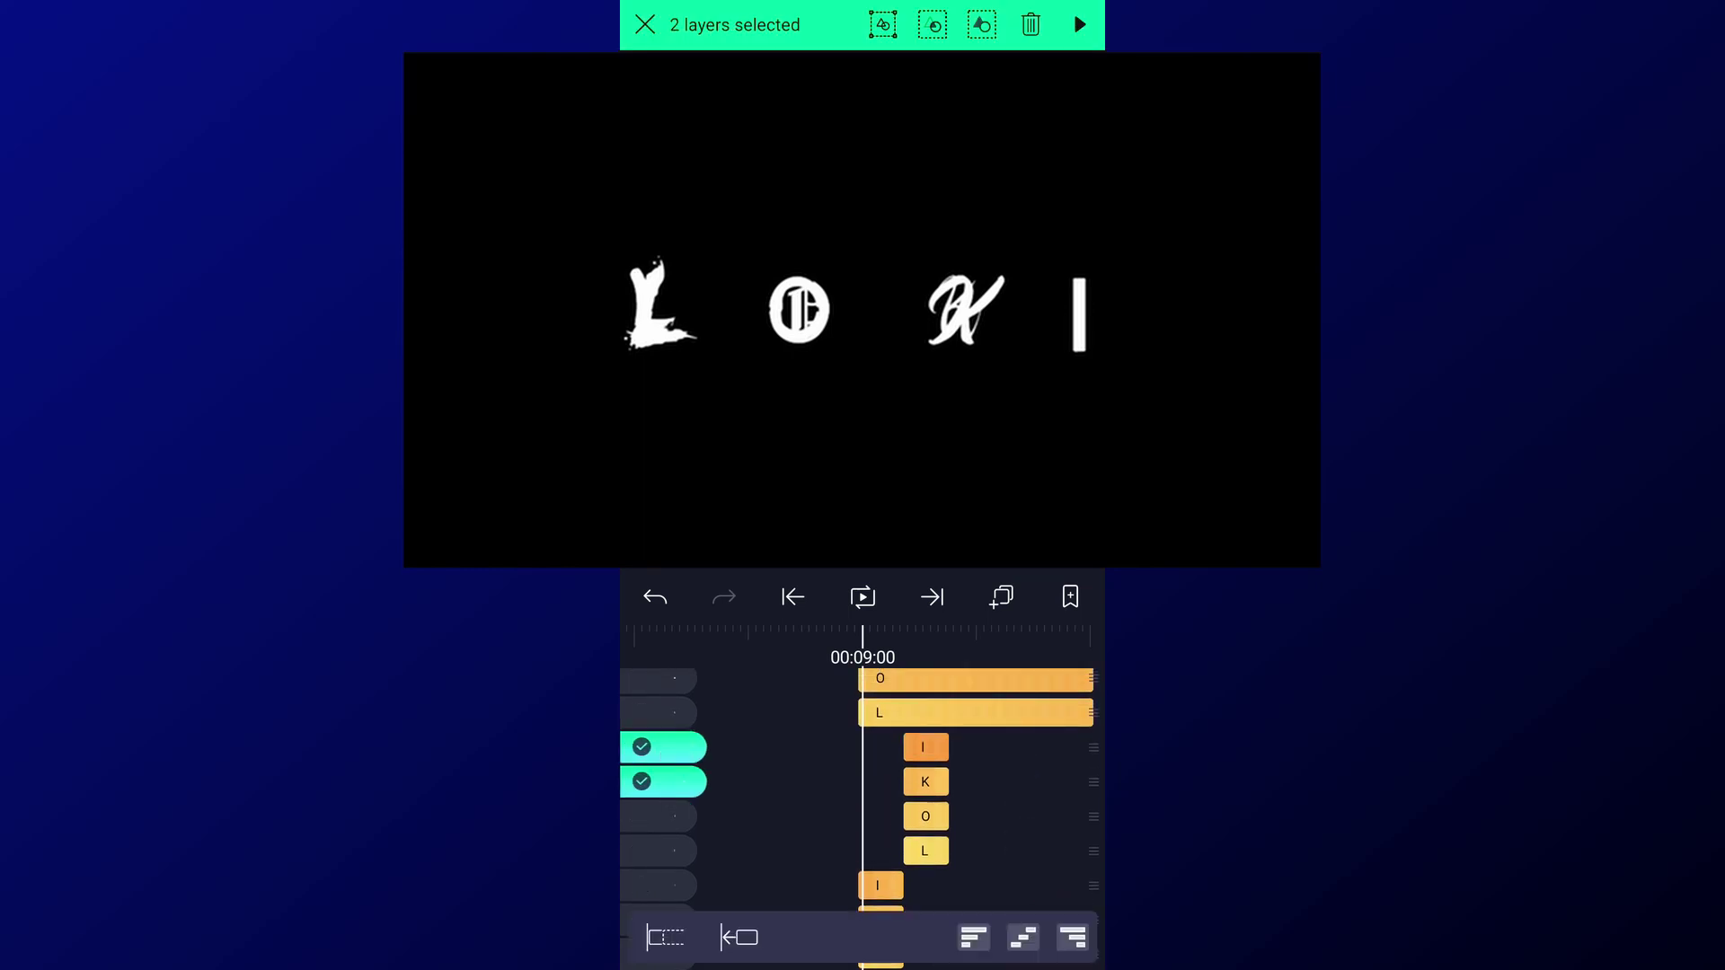
scroll(989, 780, down, 3)
click(674, 760)
click(678, 796)
click(673, 829)
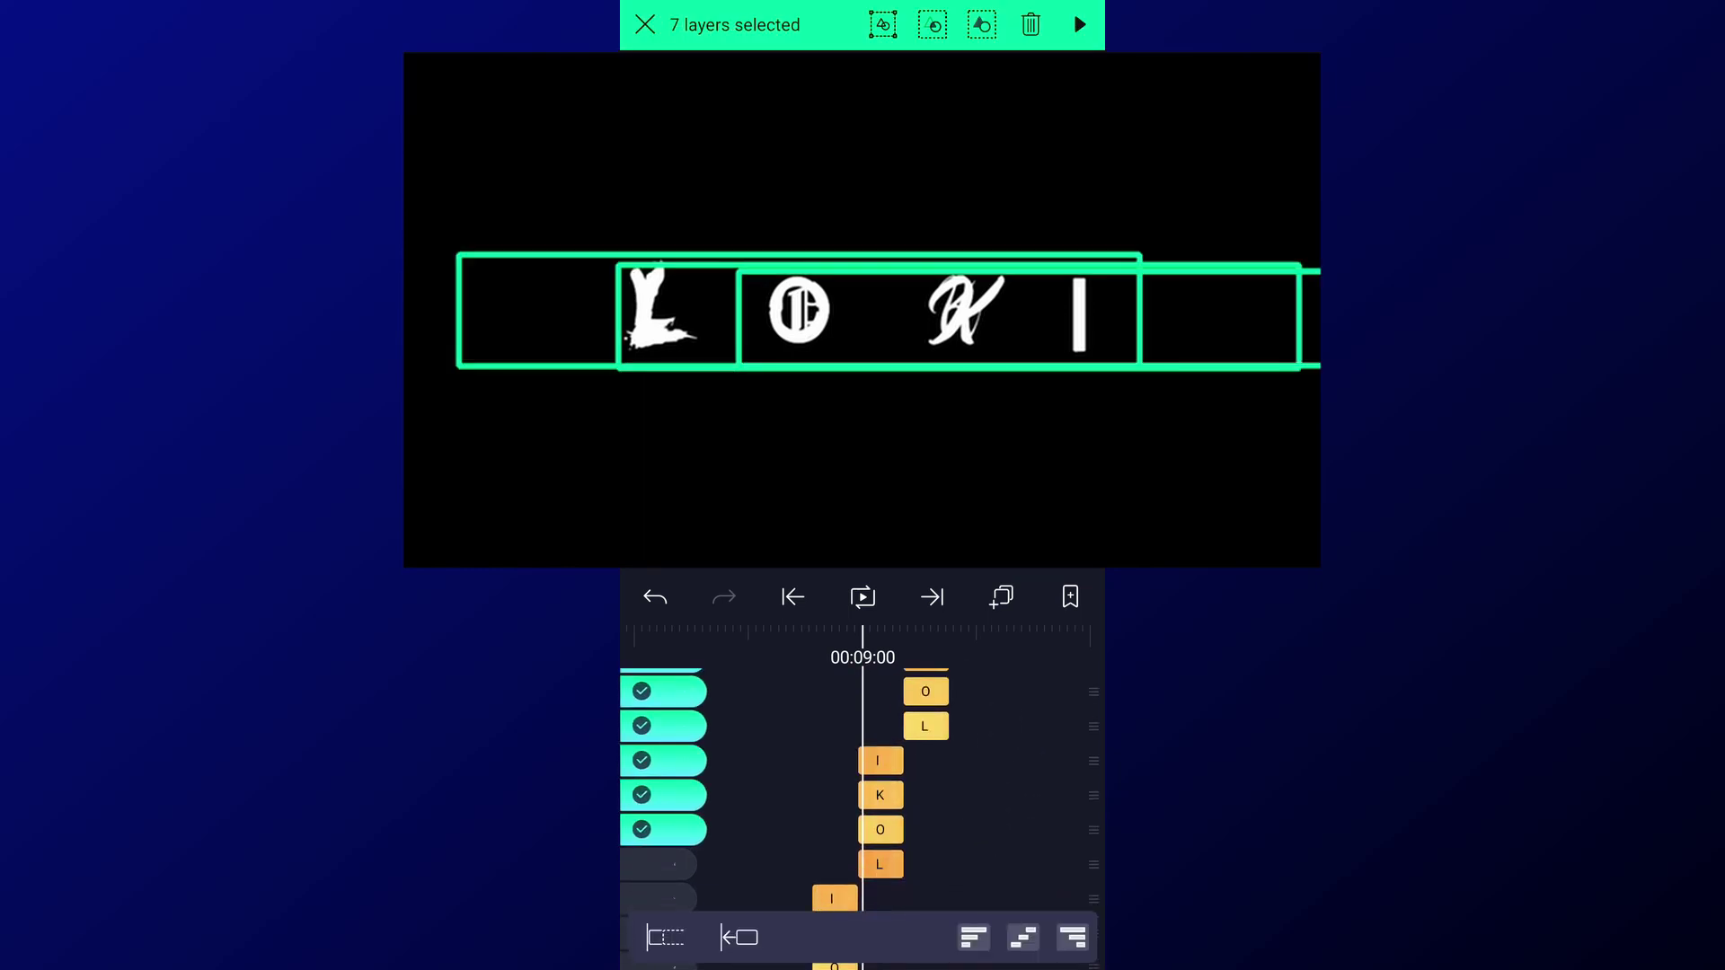
click(674, 863)
click(645, 24)
click(793, 597)
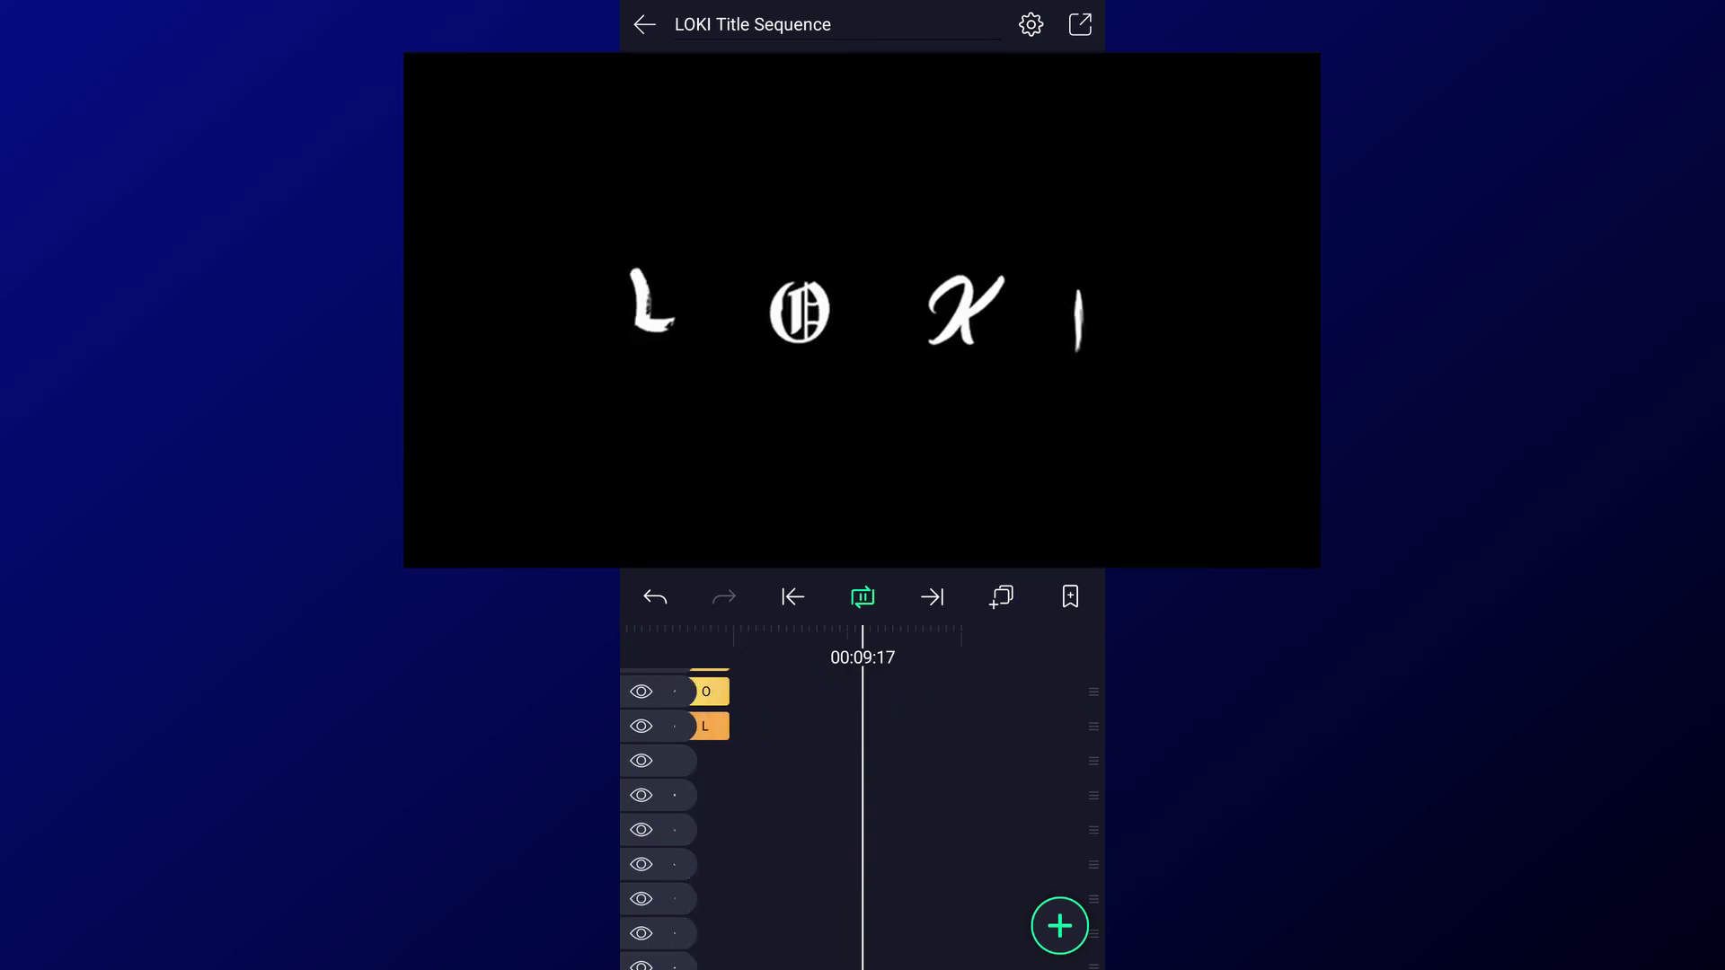
Step: Select all LOKI letter layers and combine them into Group 1
click(862, 596)
click(1069, 596)
click(916, 654)
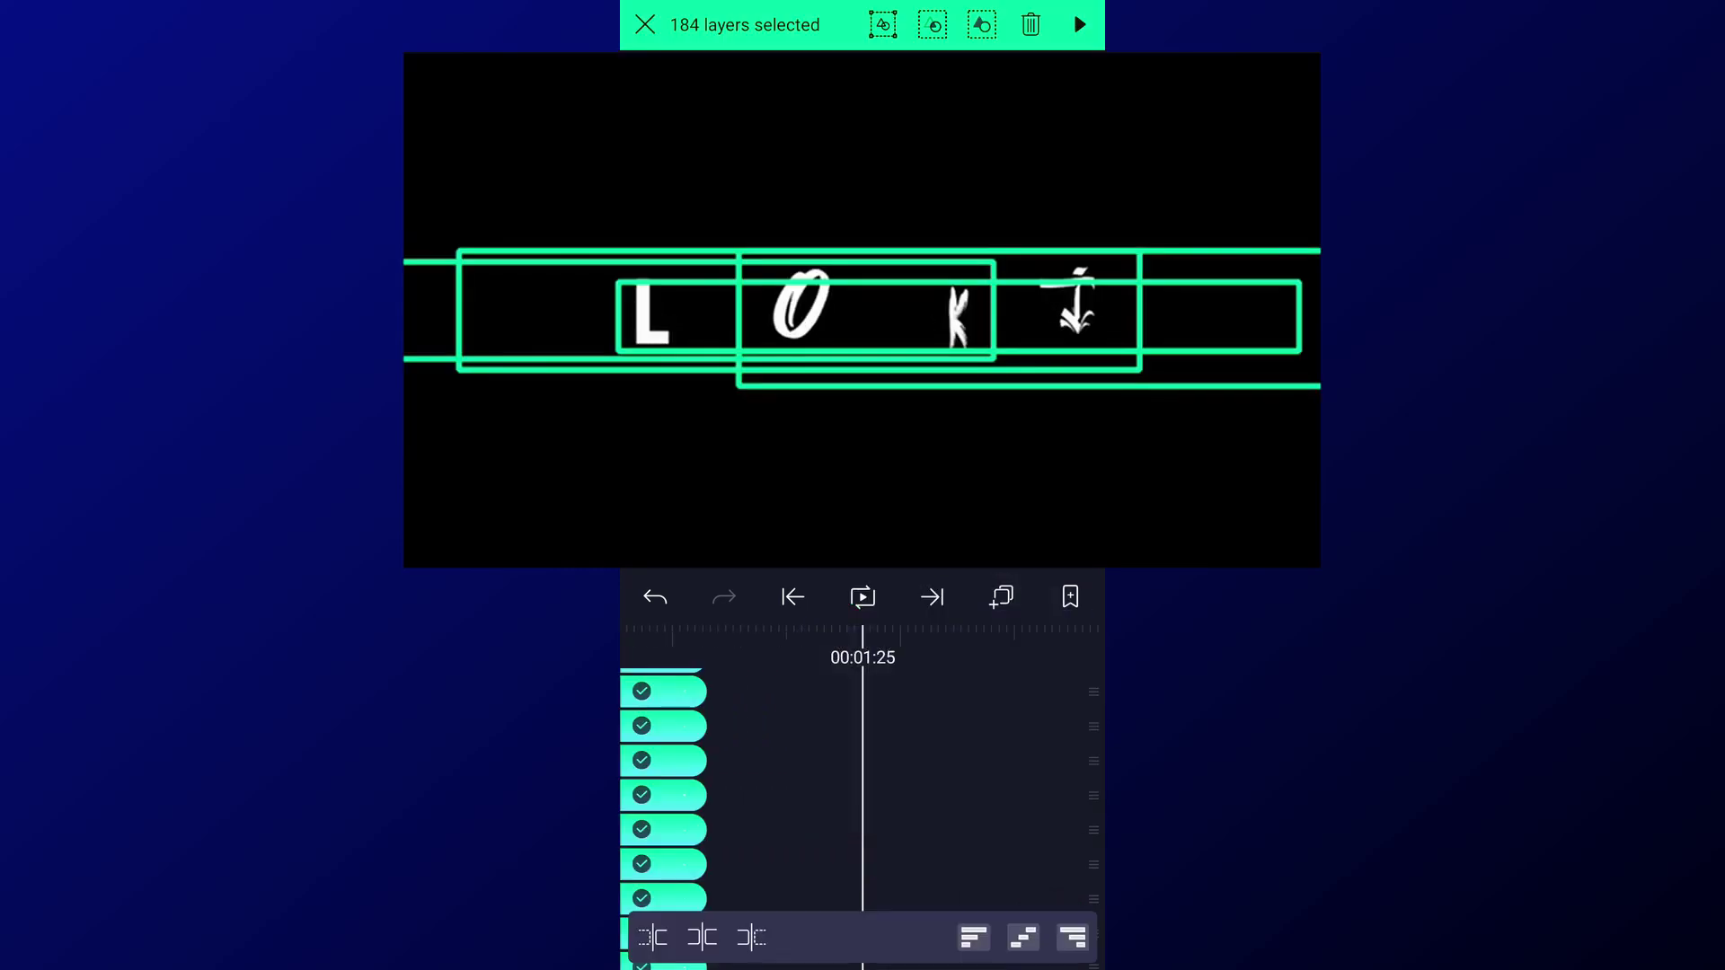
click(645, 25)
Step: Scrub back to 00:00:00 and open Group 1 for editing
drag(866, 745, 1021, 720)
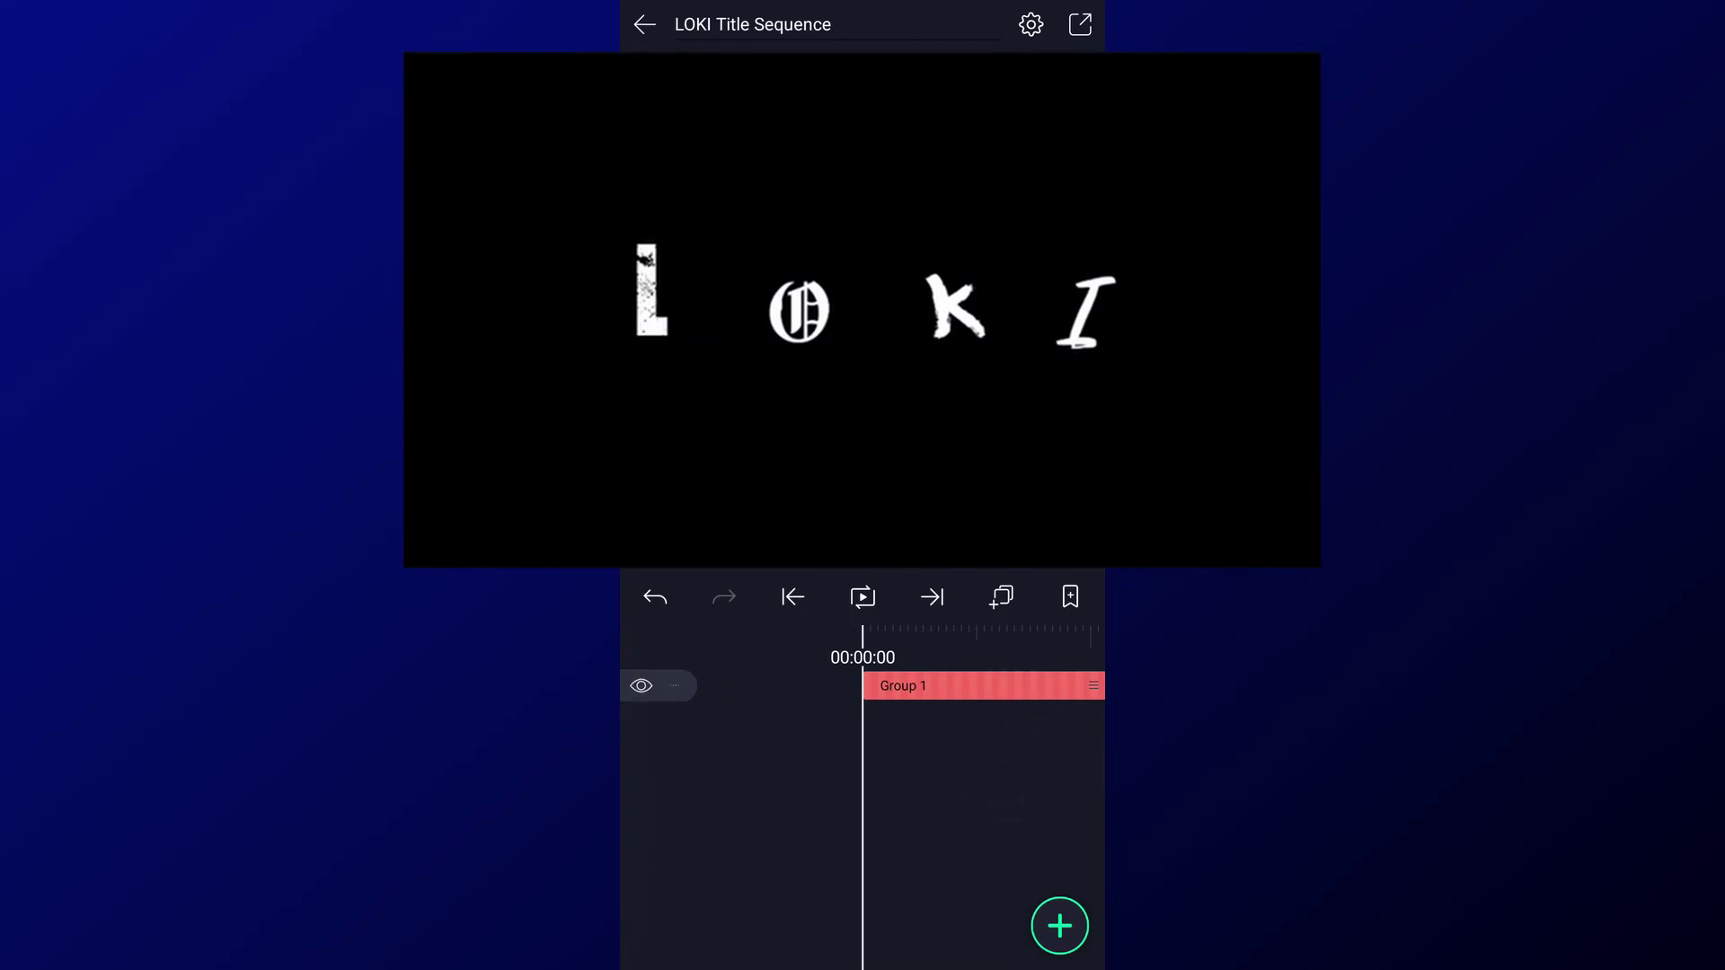
click(898, 685)
click(1069, 597)
click(919, 651)
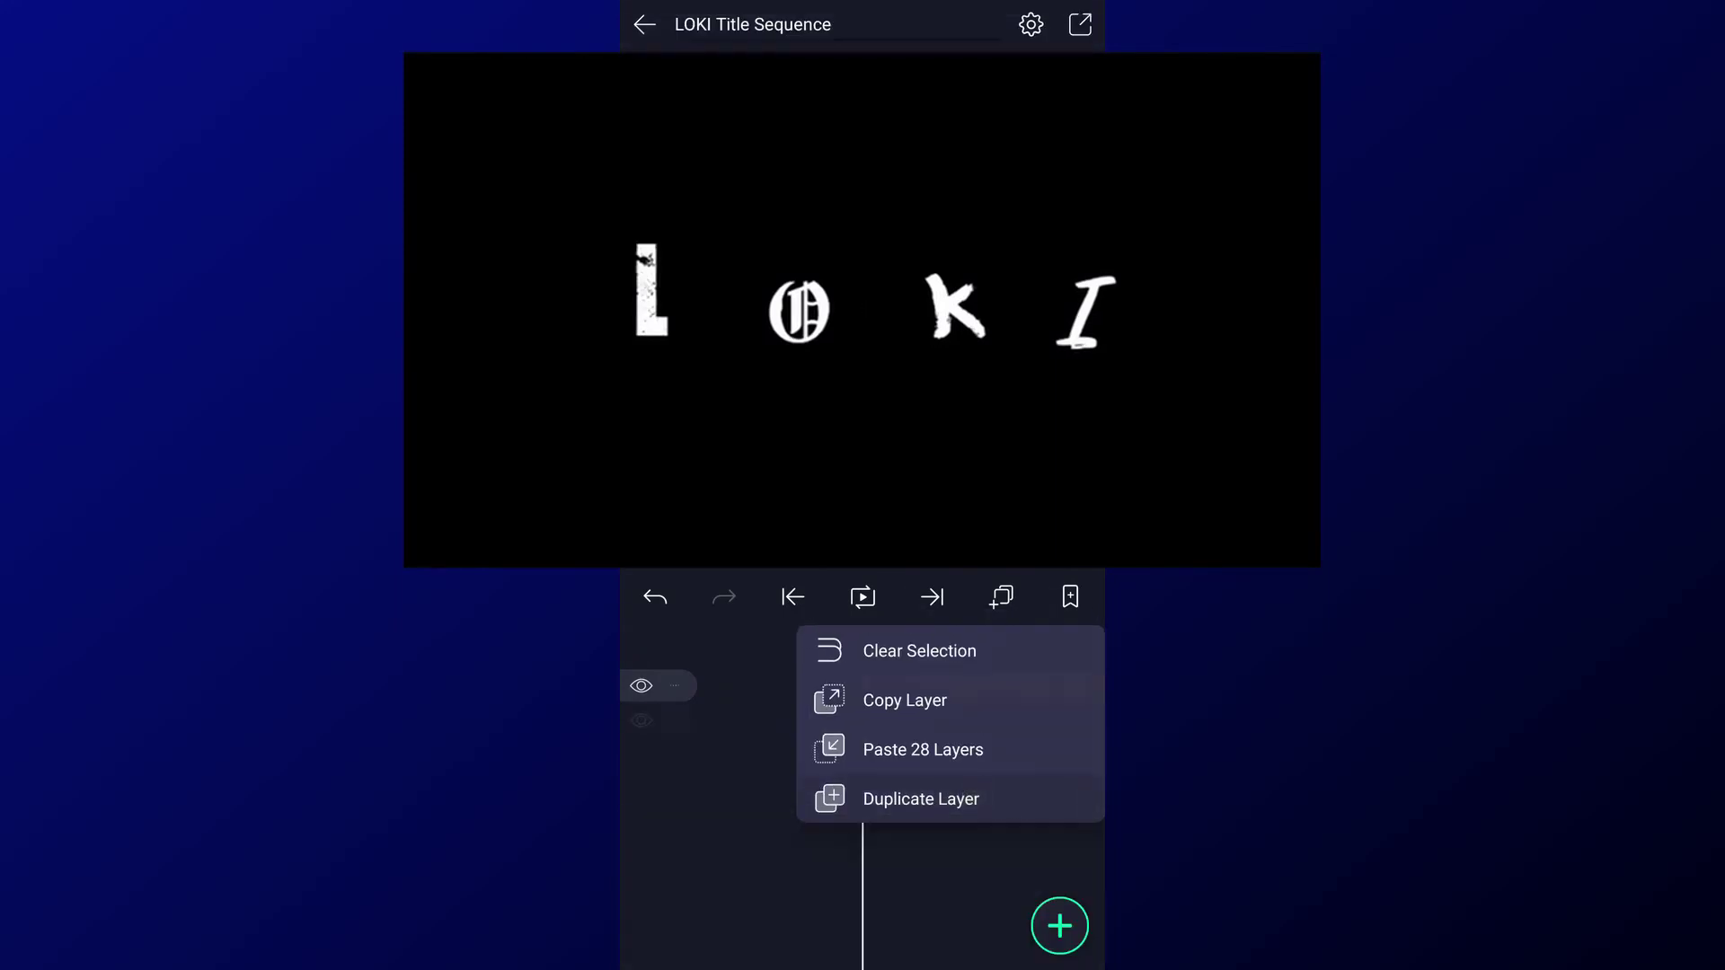
click(947, 724)
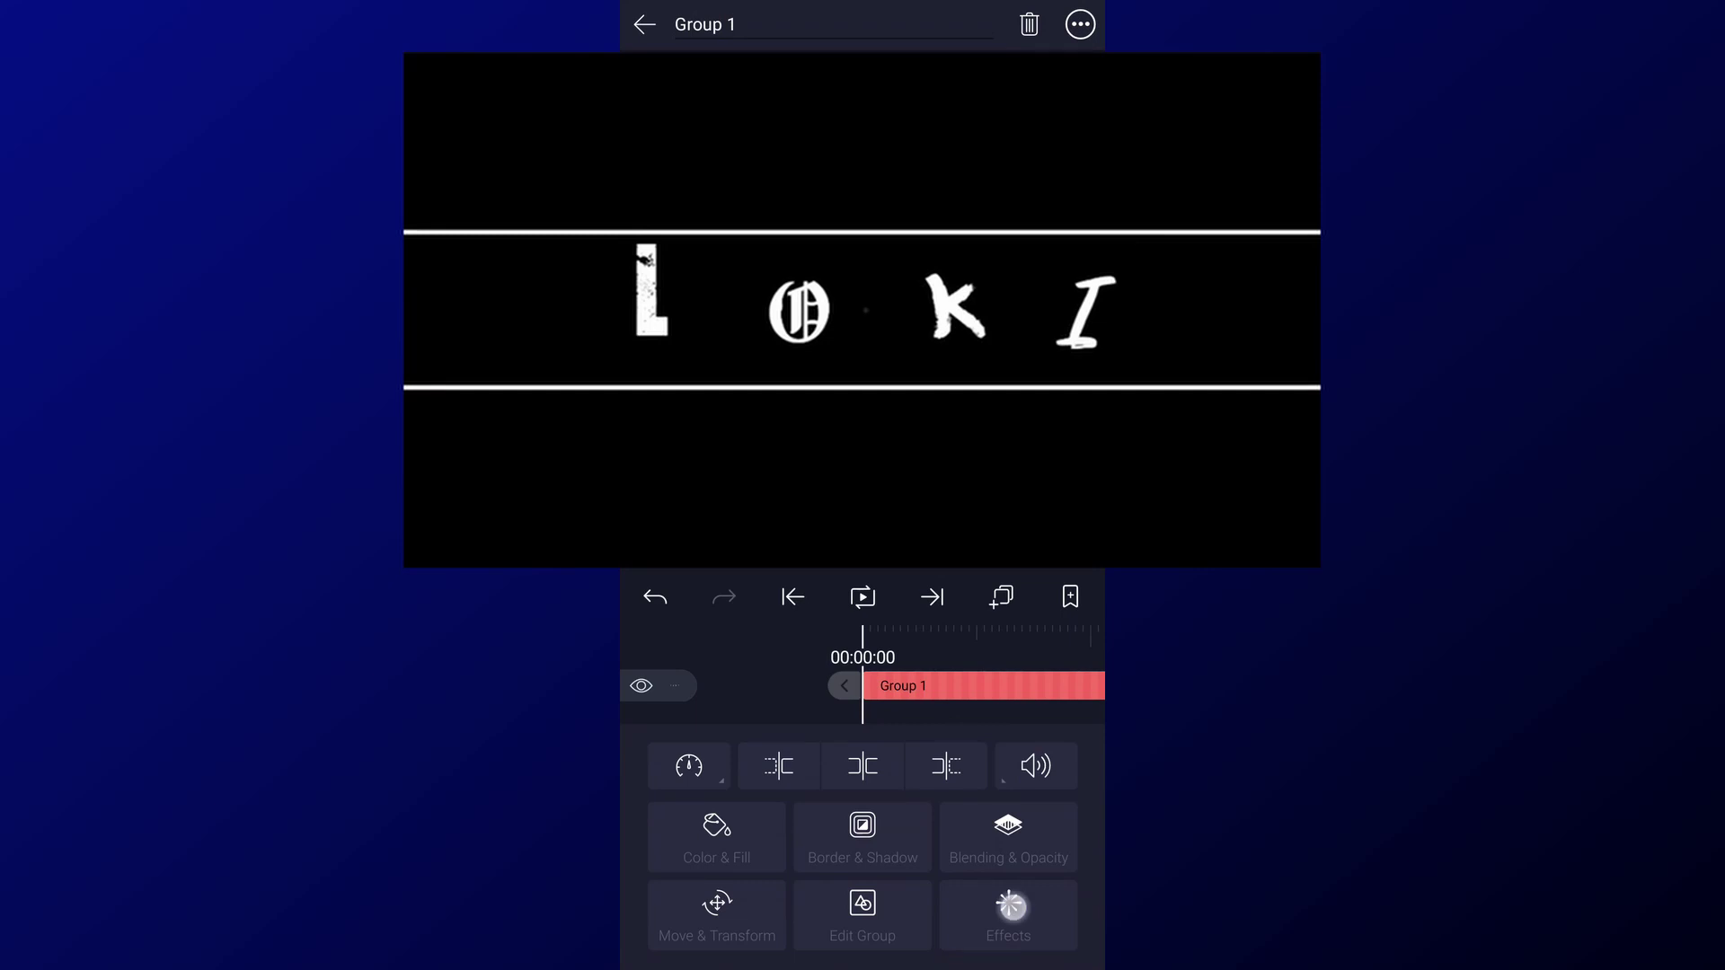
Step: Add a Gaussian Blur of about 1.0 strength to Group 1
click(1011, 905)
click(964, 759)
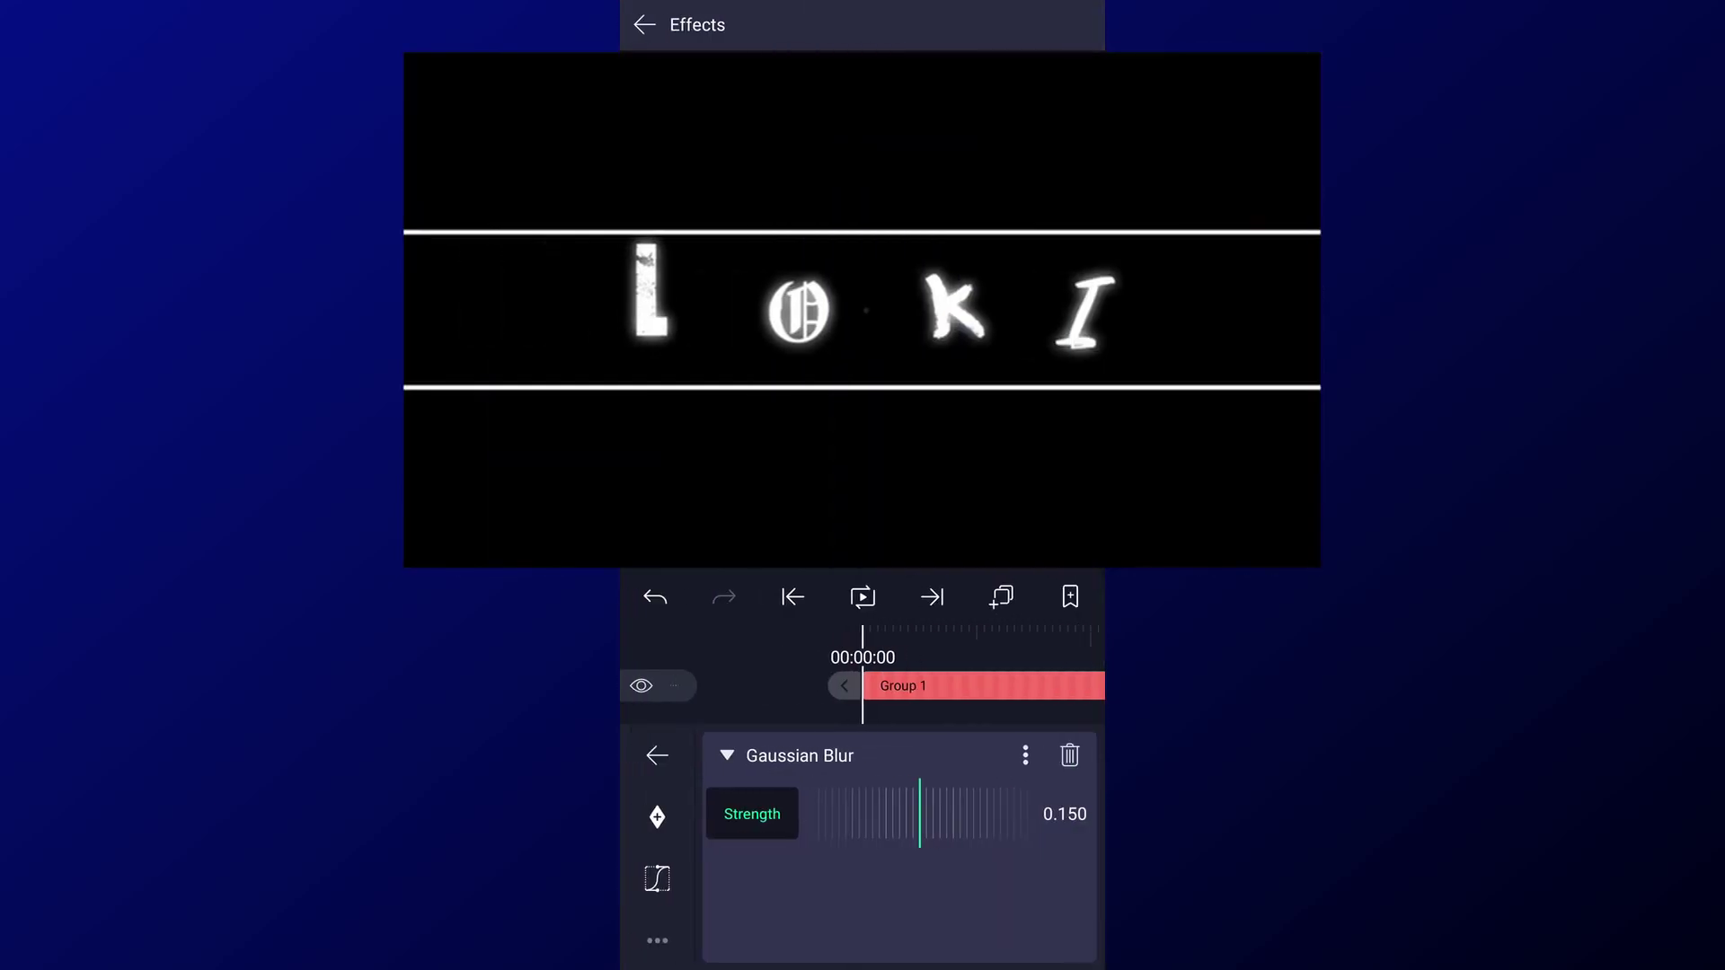
drag(832, 837, 797, 848)
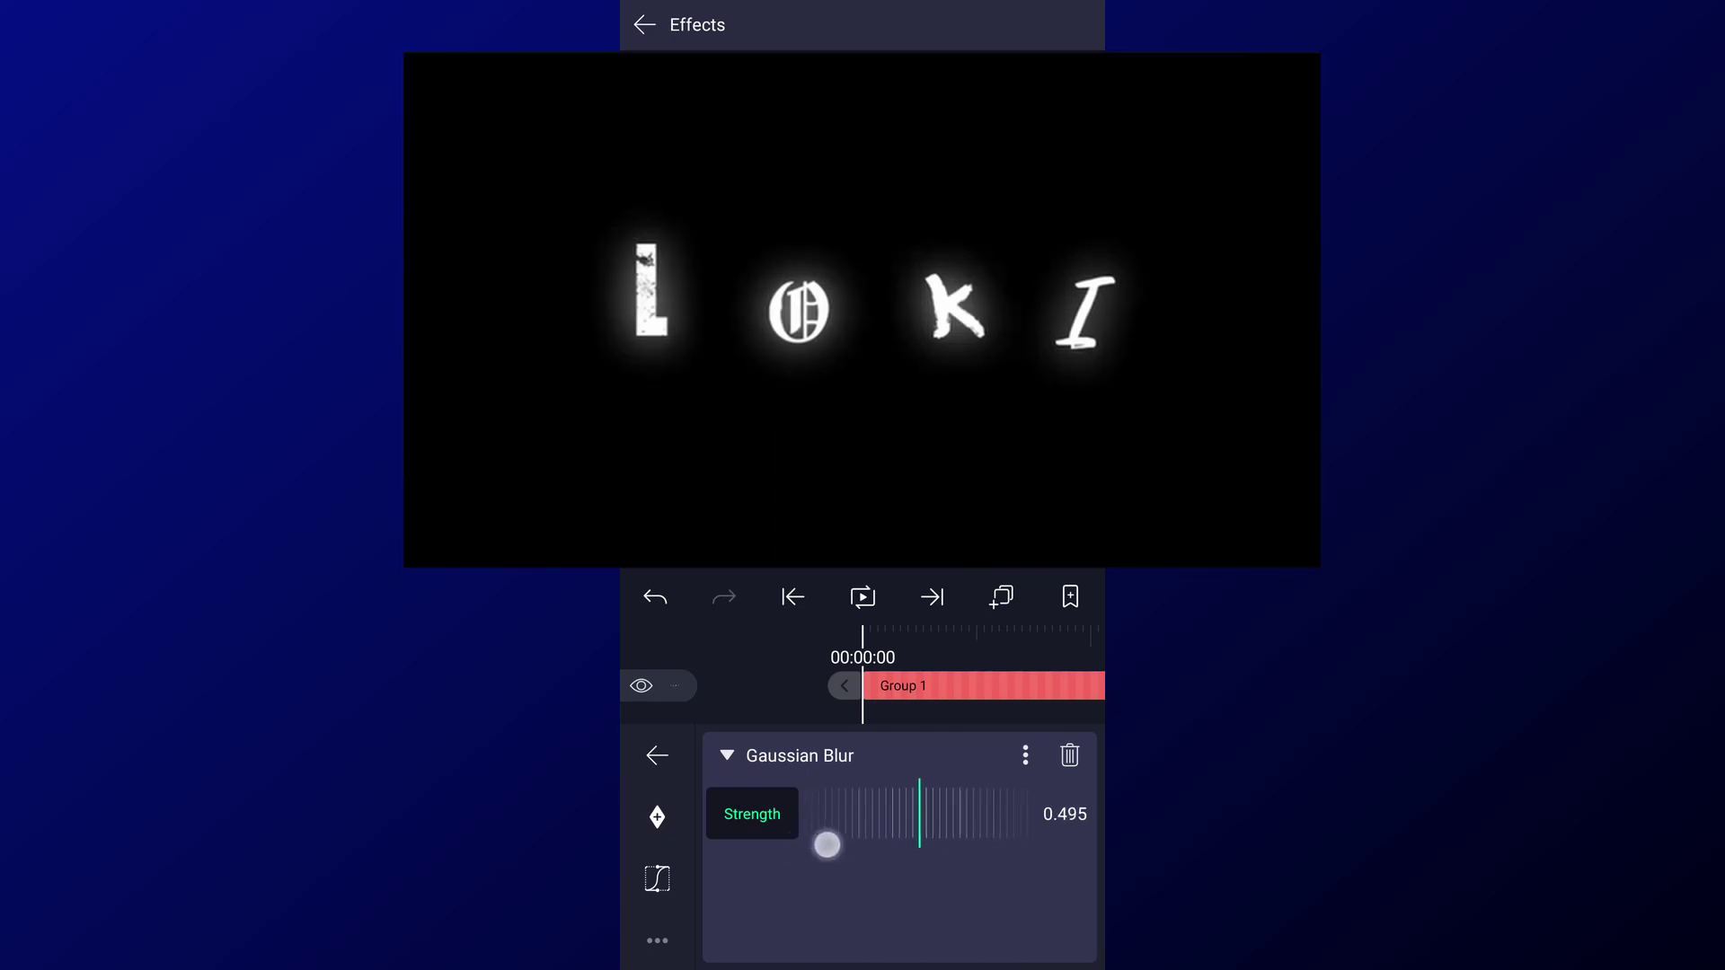
drag(916, 813, 880, 814)
mouse_move(981, 856)
mouse_down()
mouse_move(904, 847)
mouse_move(896, 909)
mouse_up()
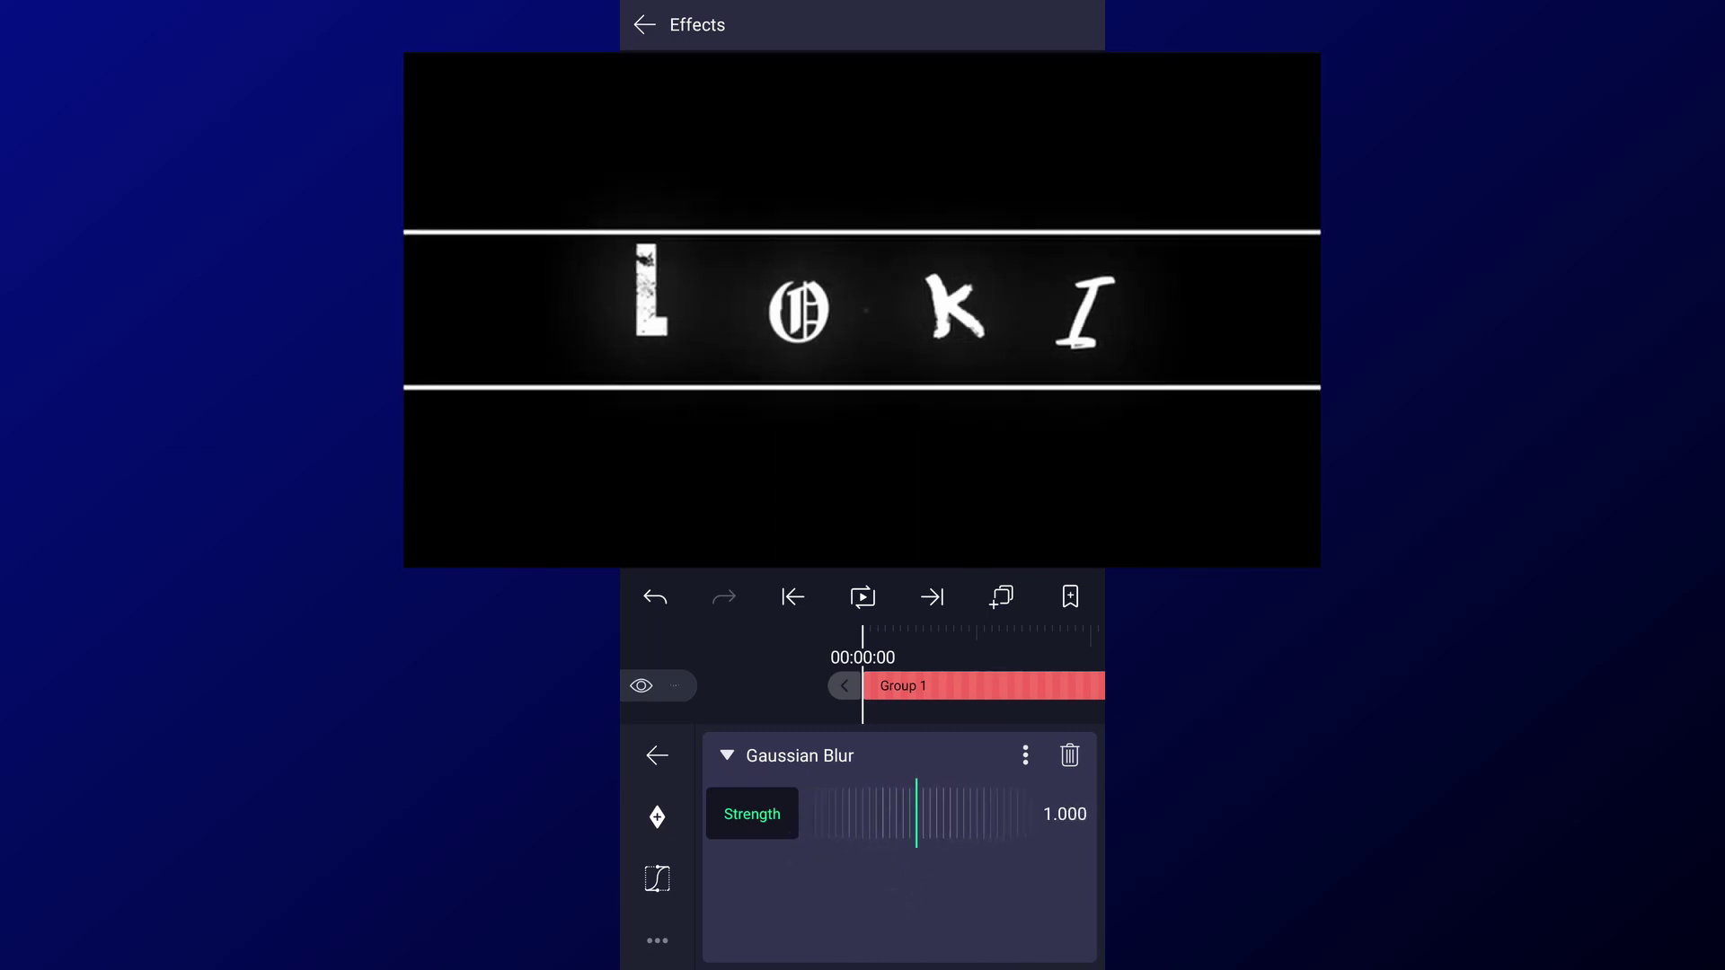
Step: Duplicate Group 1 and lower the copy's Gaussian Blur strength for a tighter glow
click(1004, 602)
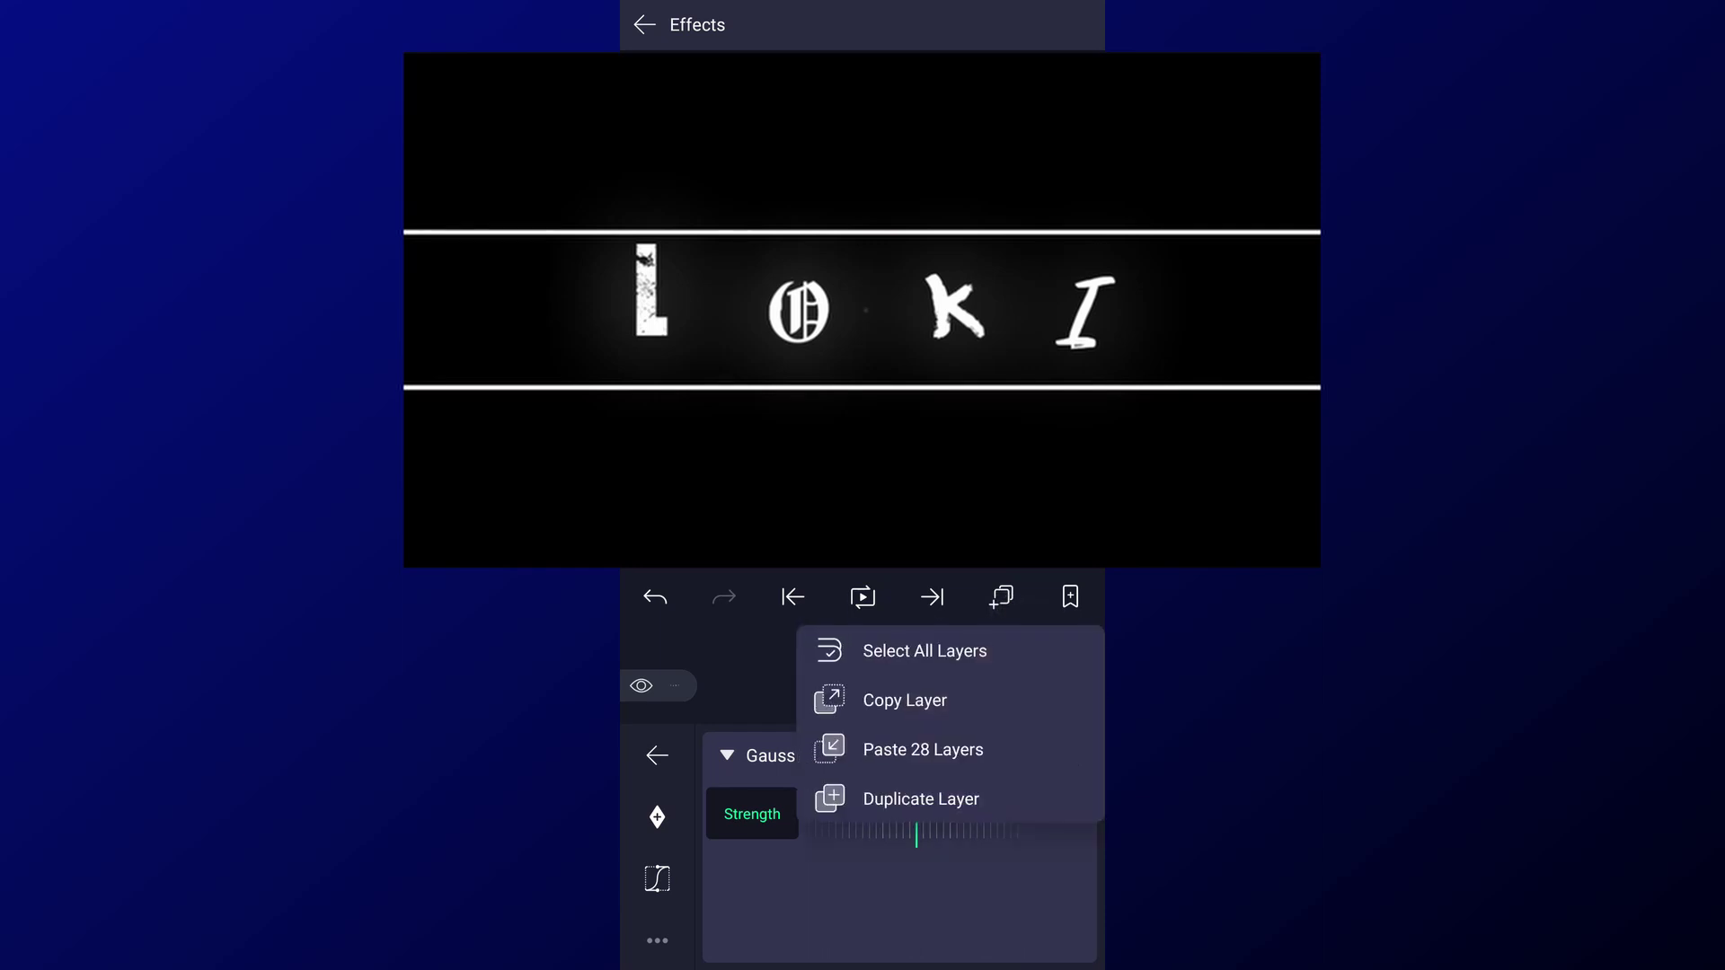
click(978, 801)
click(970, 748)
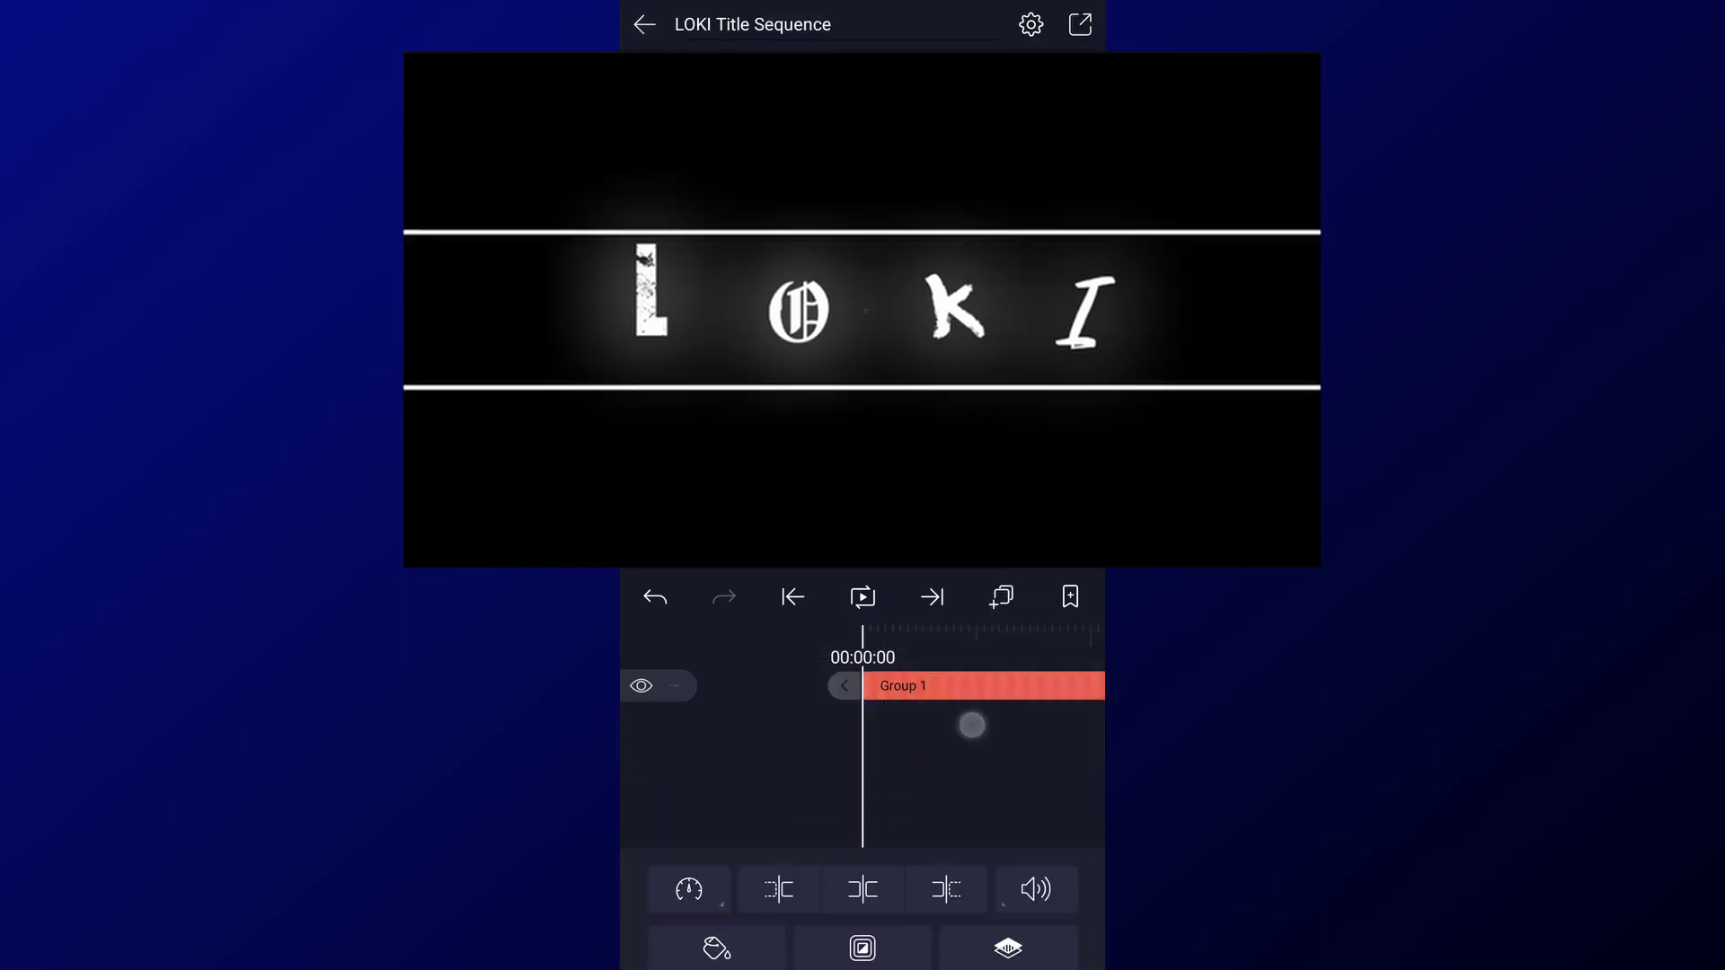
click(1008, 910)
click(728, 755)
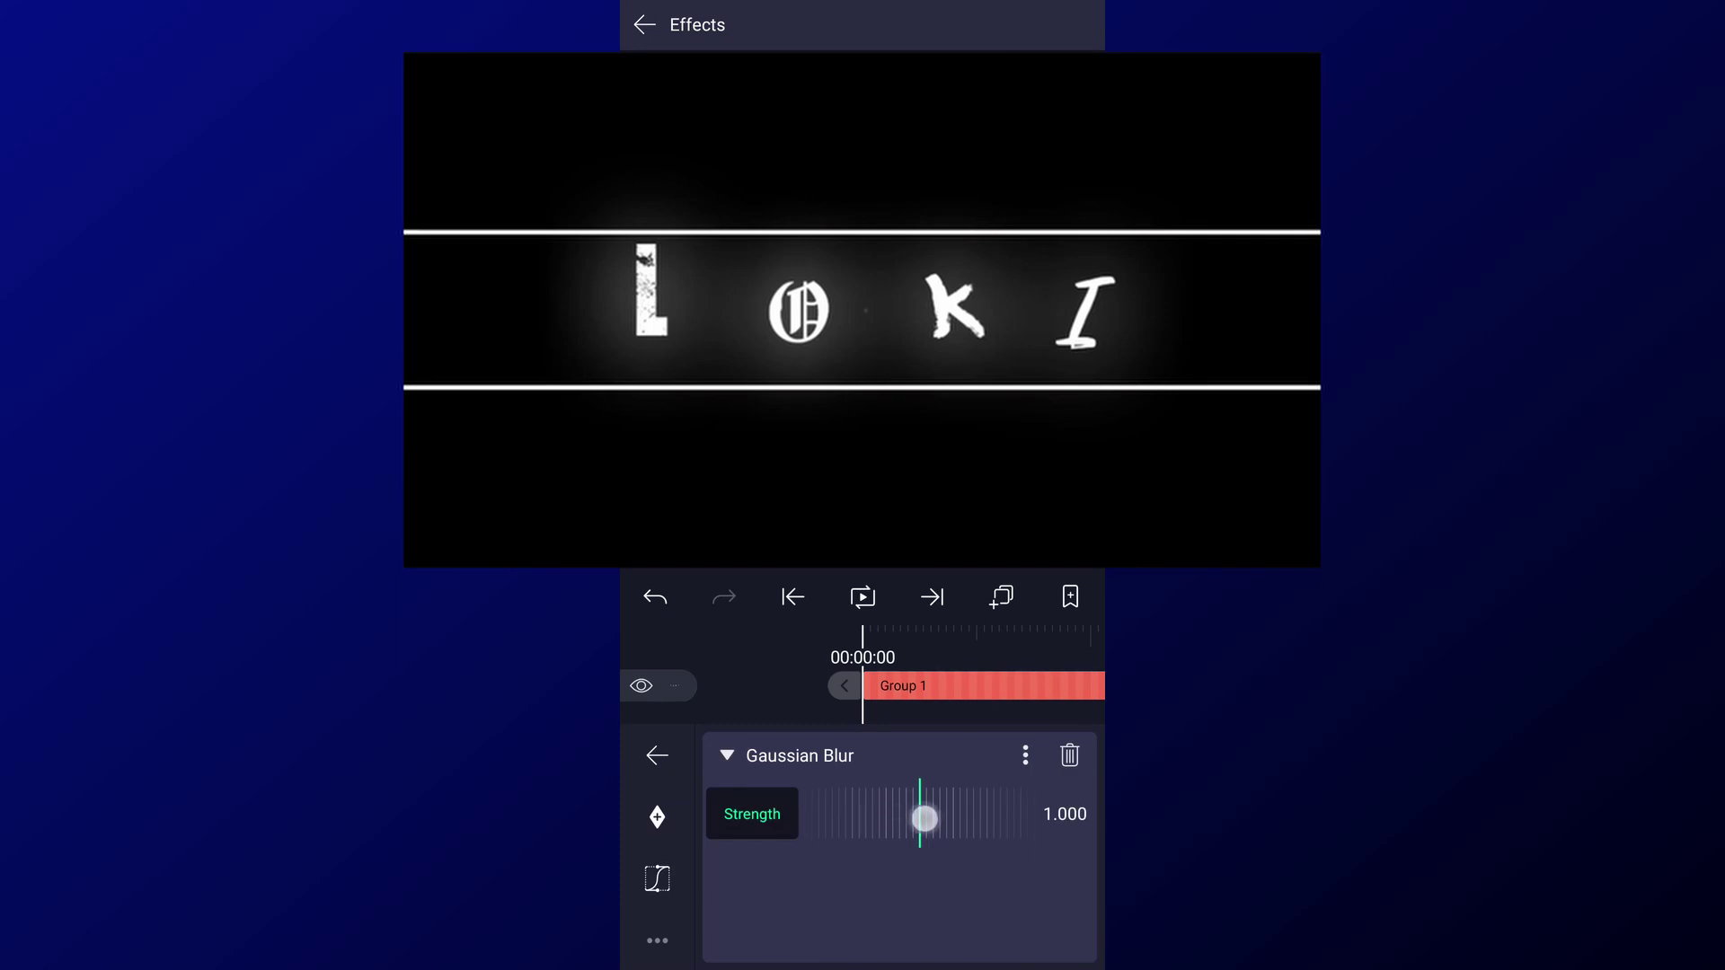
mouse_move(899, 835)
mouse_down()
mouse_move(1034, 841)
mouse_move(896, 814)
mouse_up()
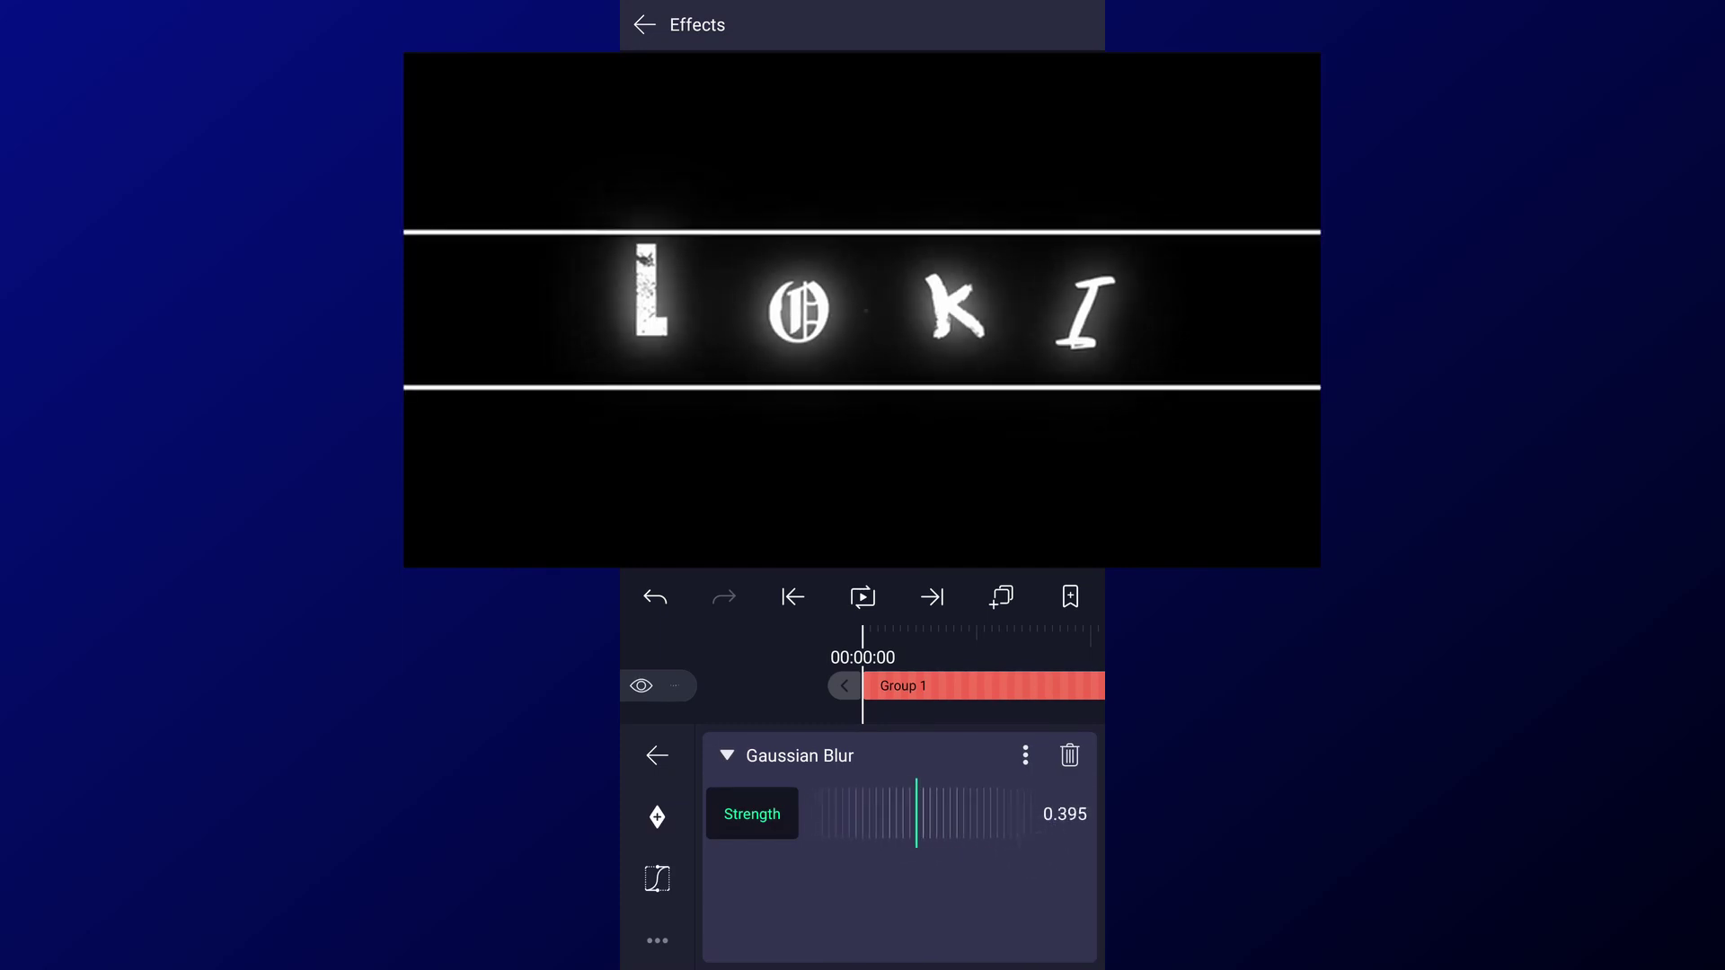
drag(1021, 816, 901, 866)
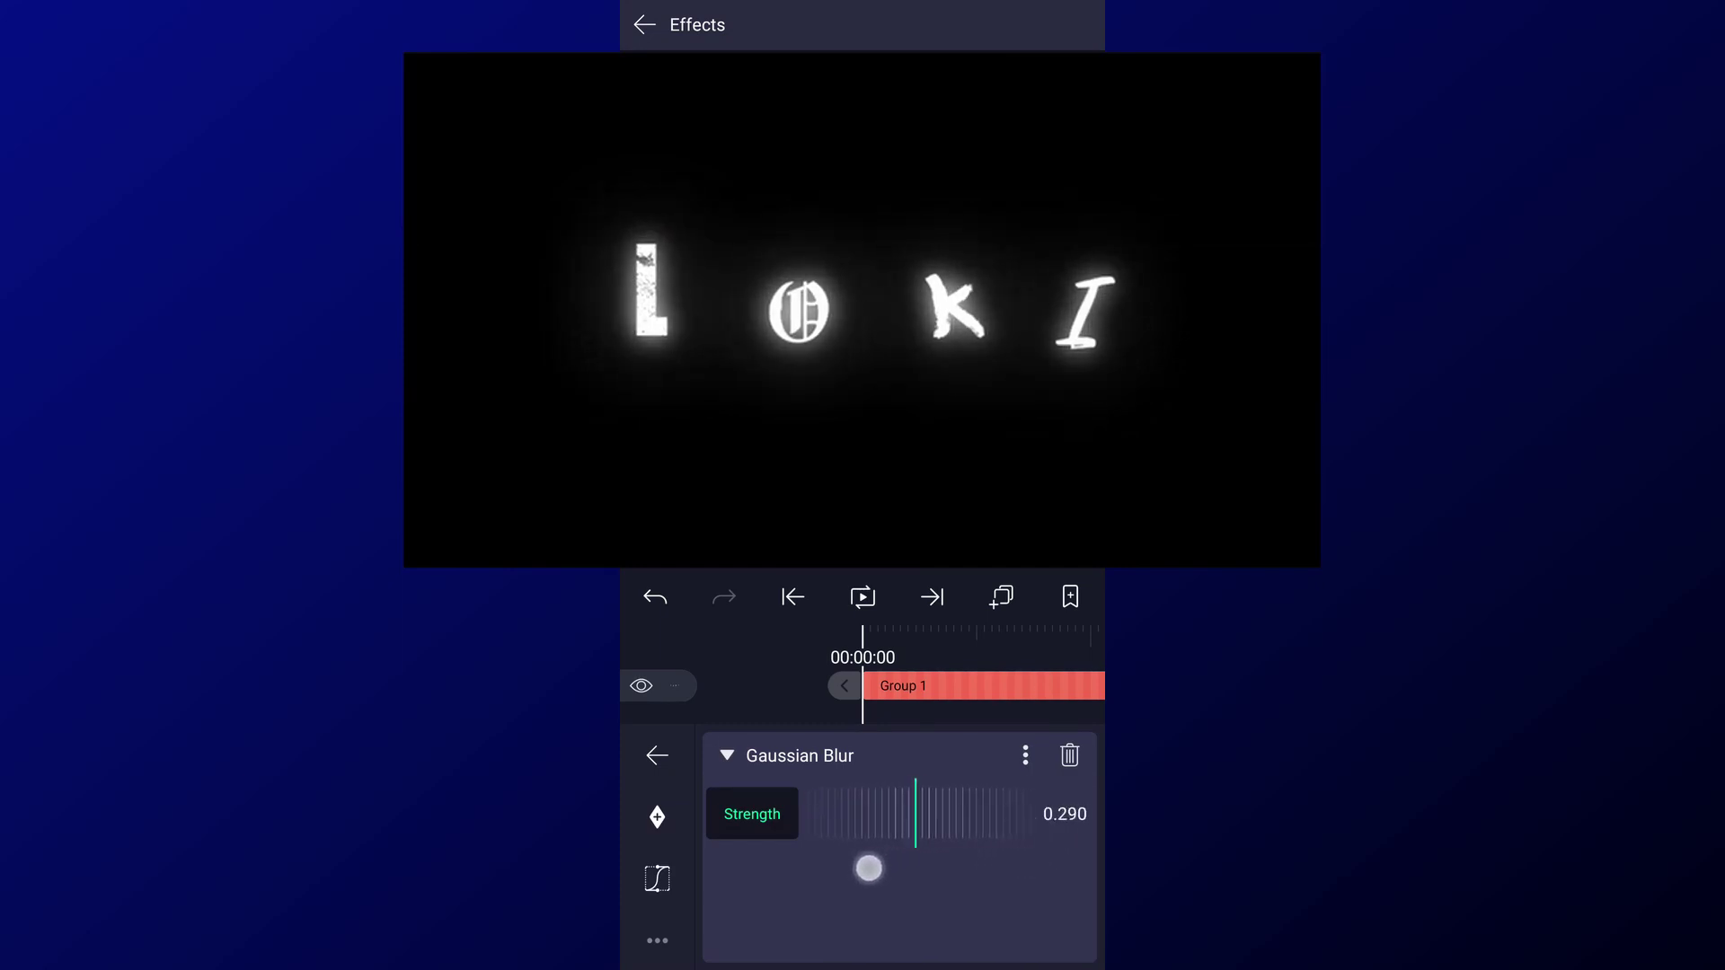
click(644, 25)
Step: Duplicate the group again and increase that copy's blur strength
click(925, 674)
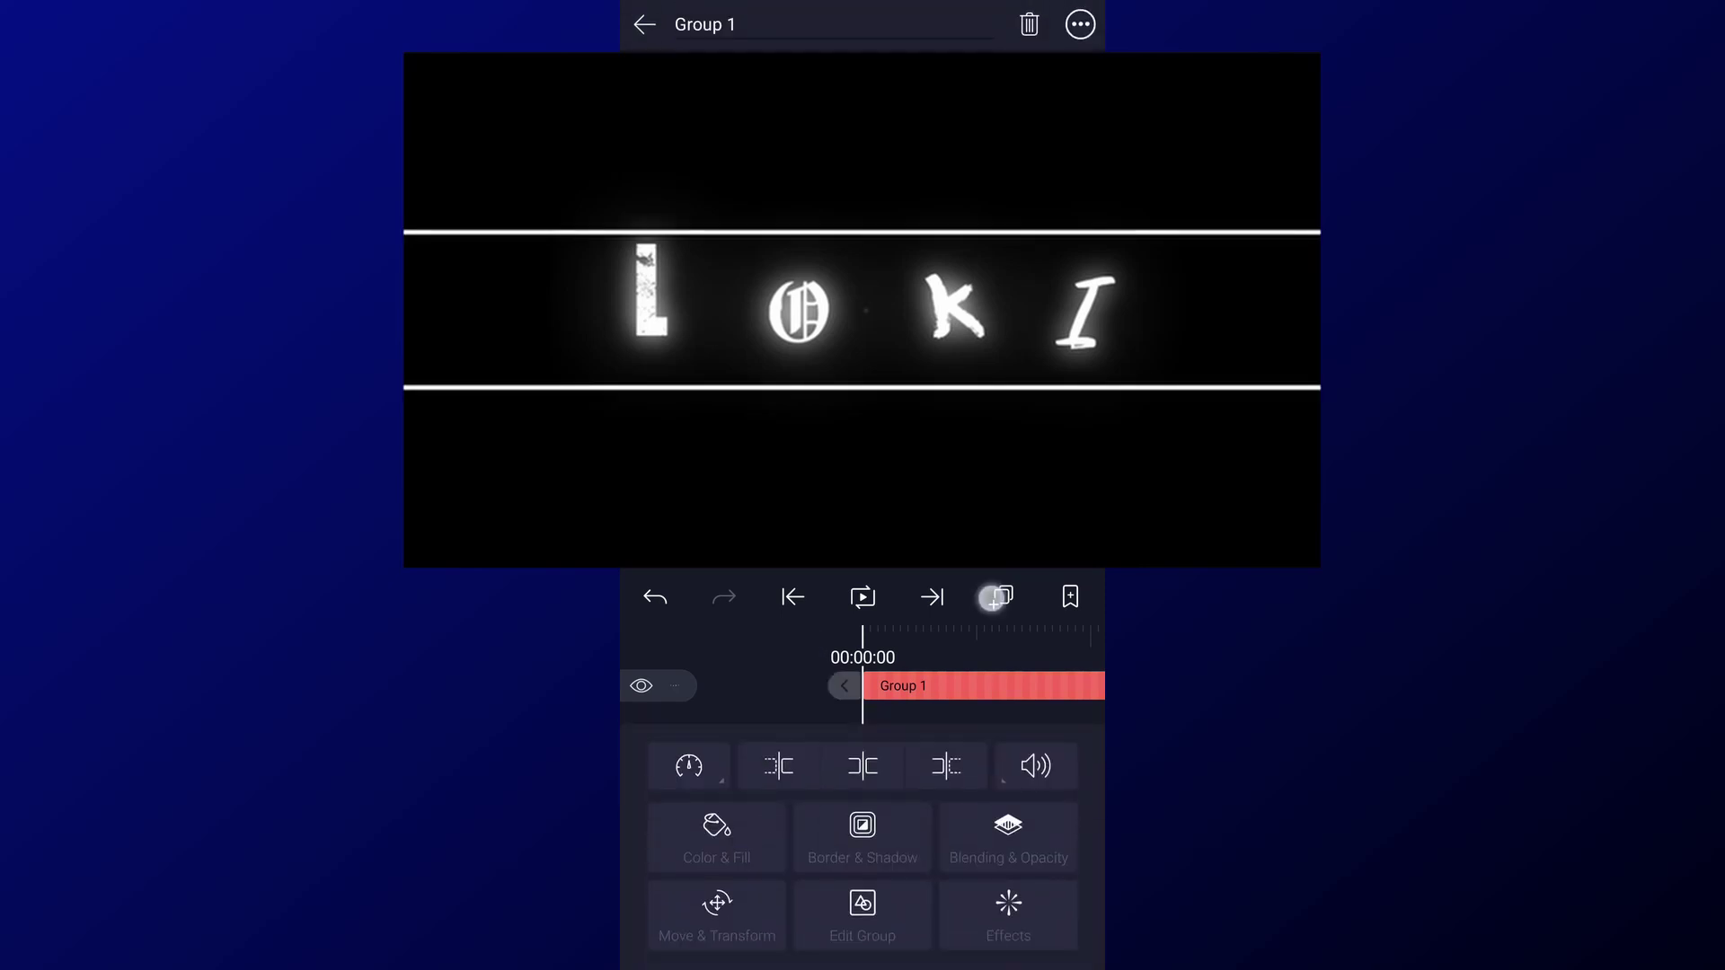
click(1001, 597)
click(966, 798)
click(925, 681)
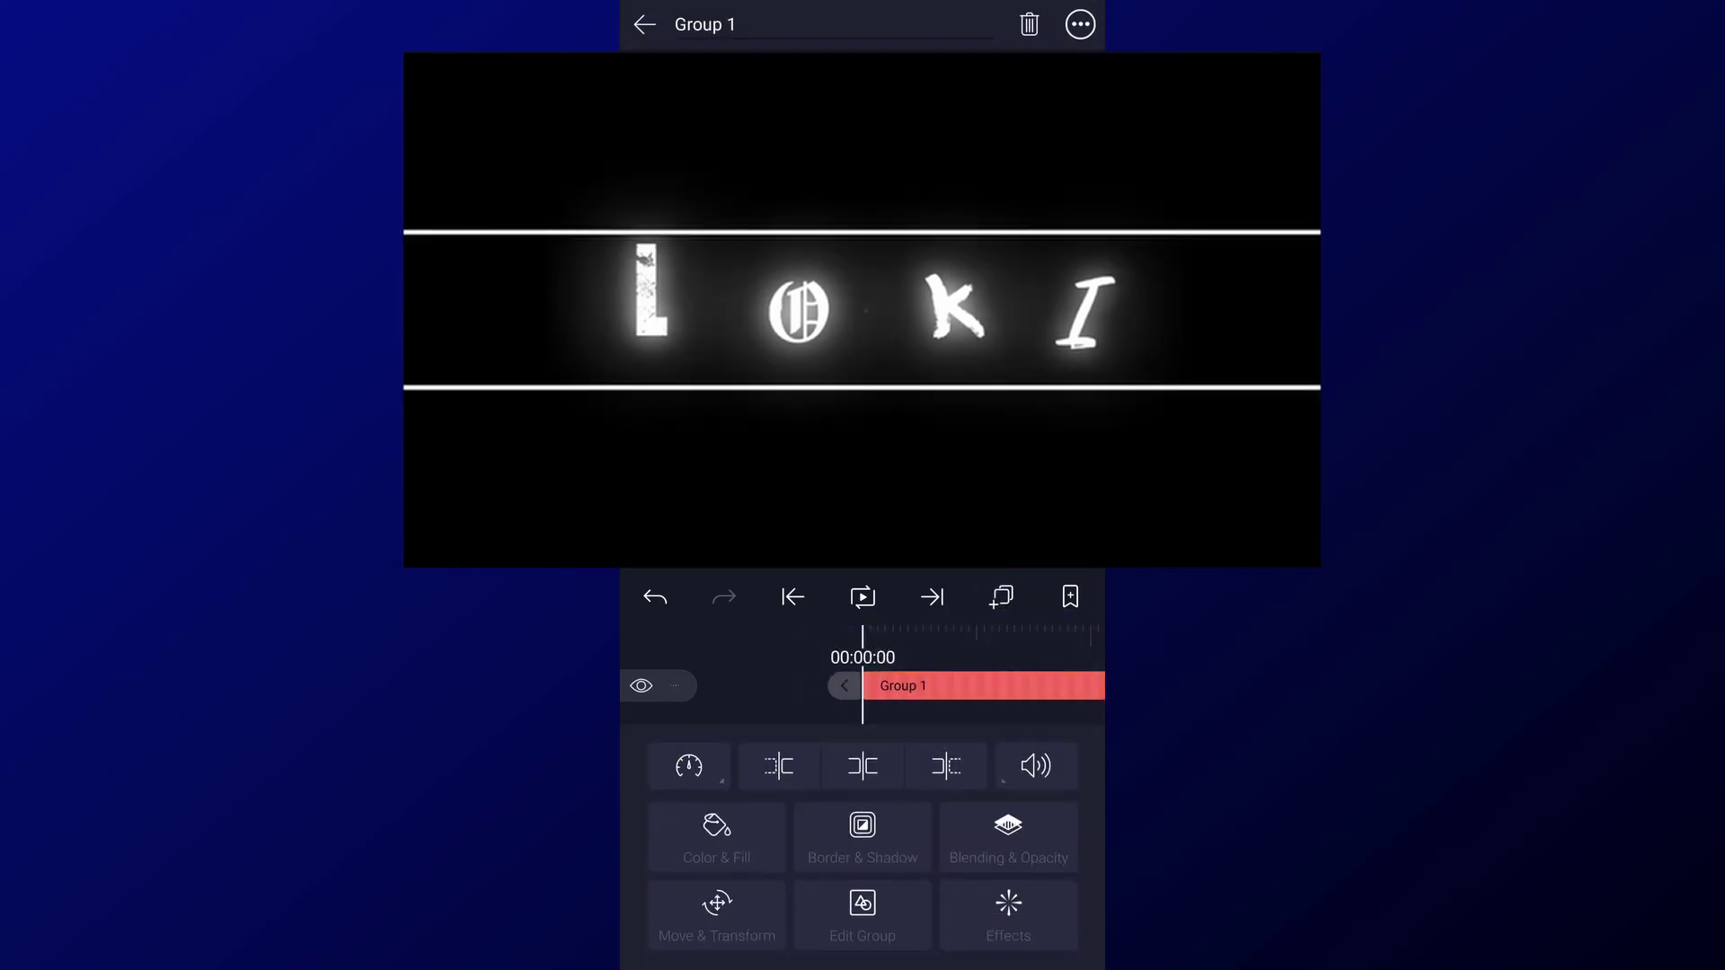
click(1008, 910)
click(728, 756)
mouse_move(820, 846)
mouse_down()
mouse_move(883, 847)
mouse_move(892, 796)
mouse_move(909, 819)
mouse_up()
click(657, 755)
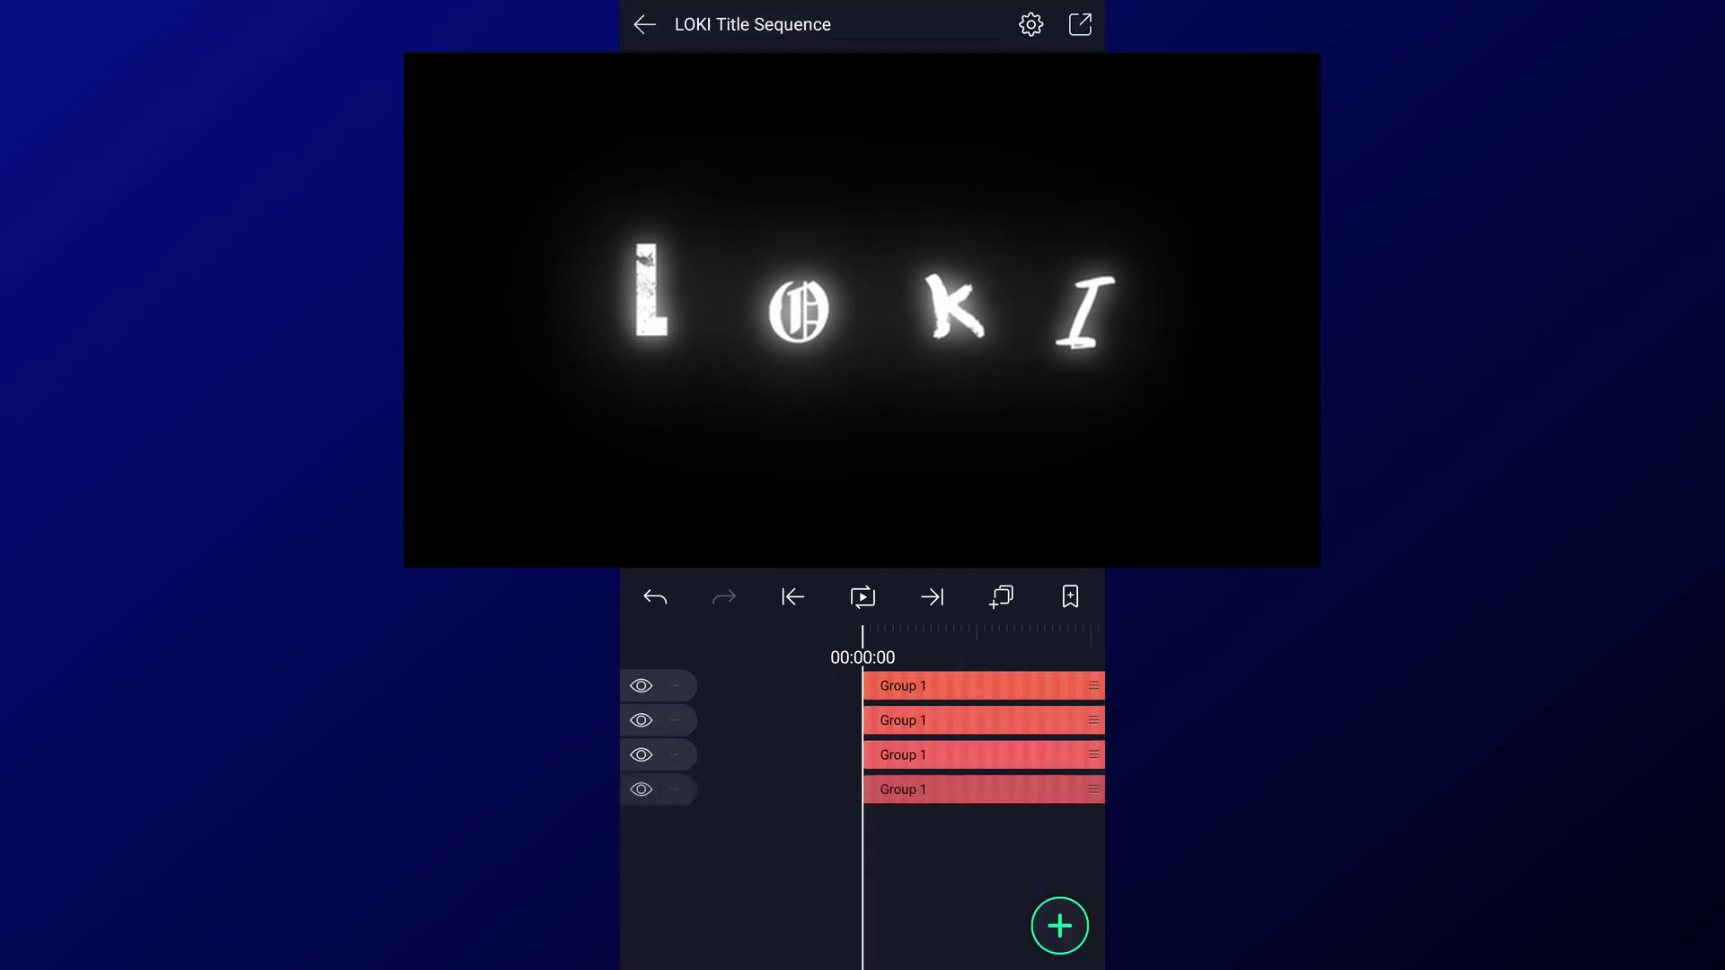
click(863, 597)
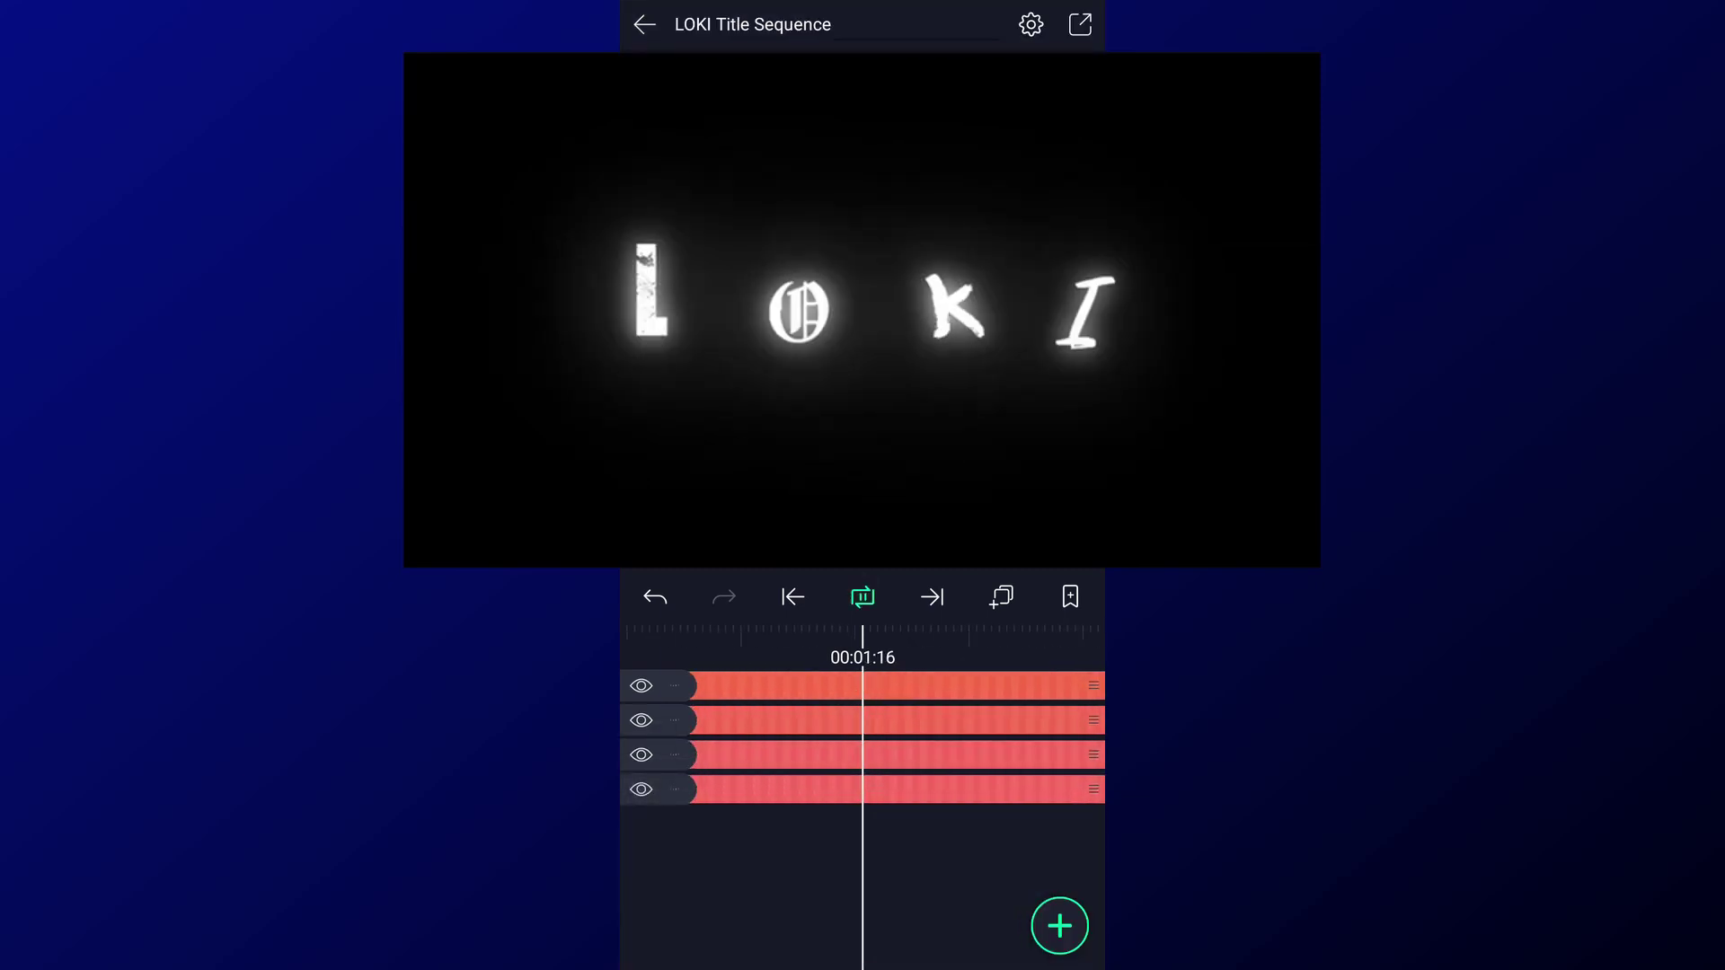
click(863, 596)
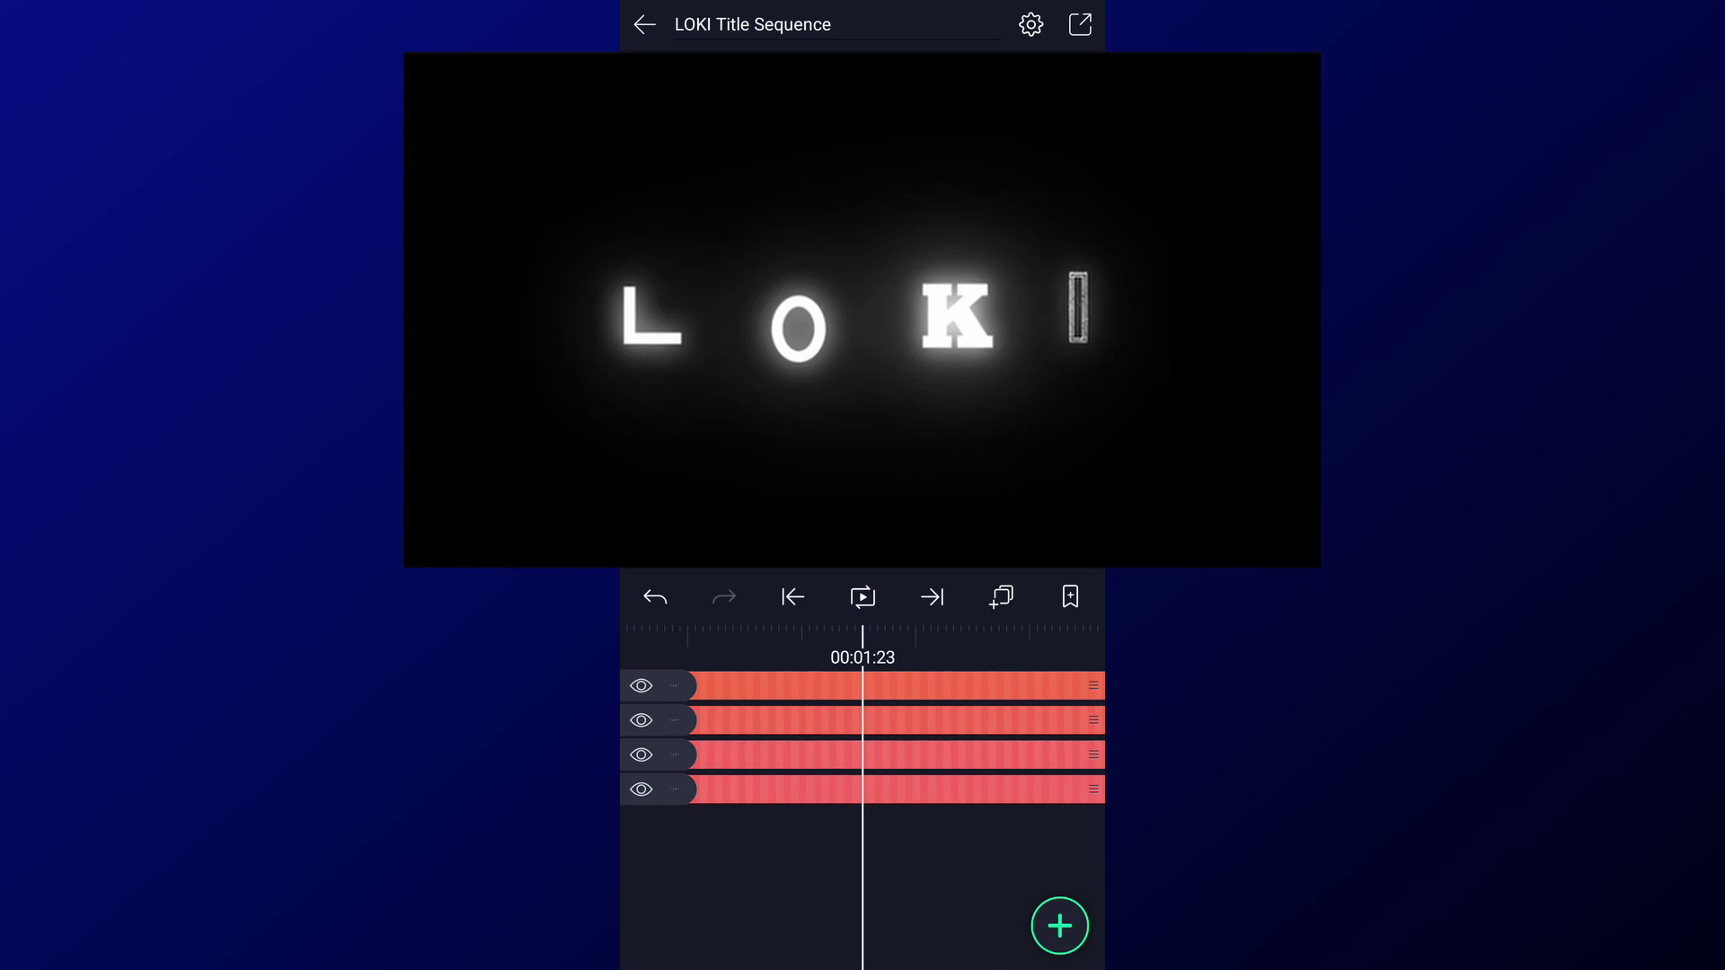
click(793, 597)
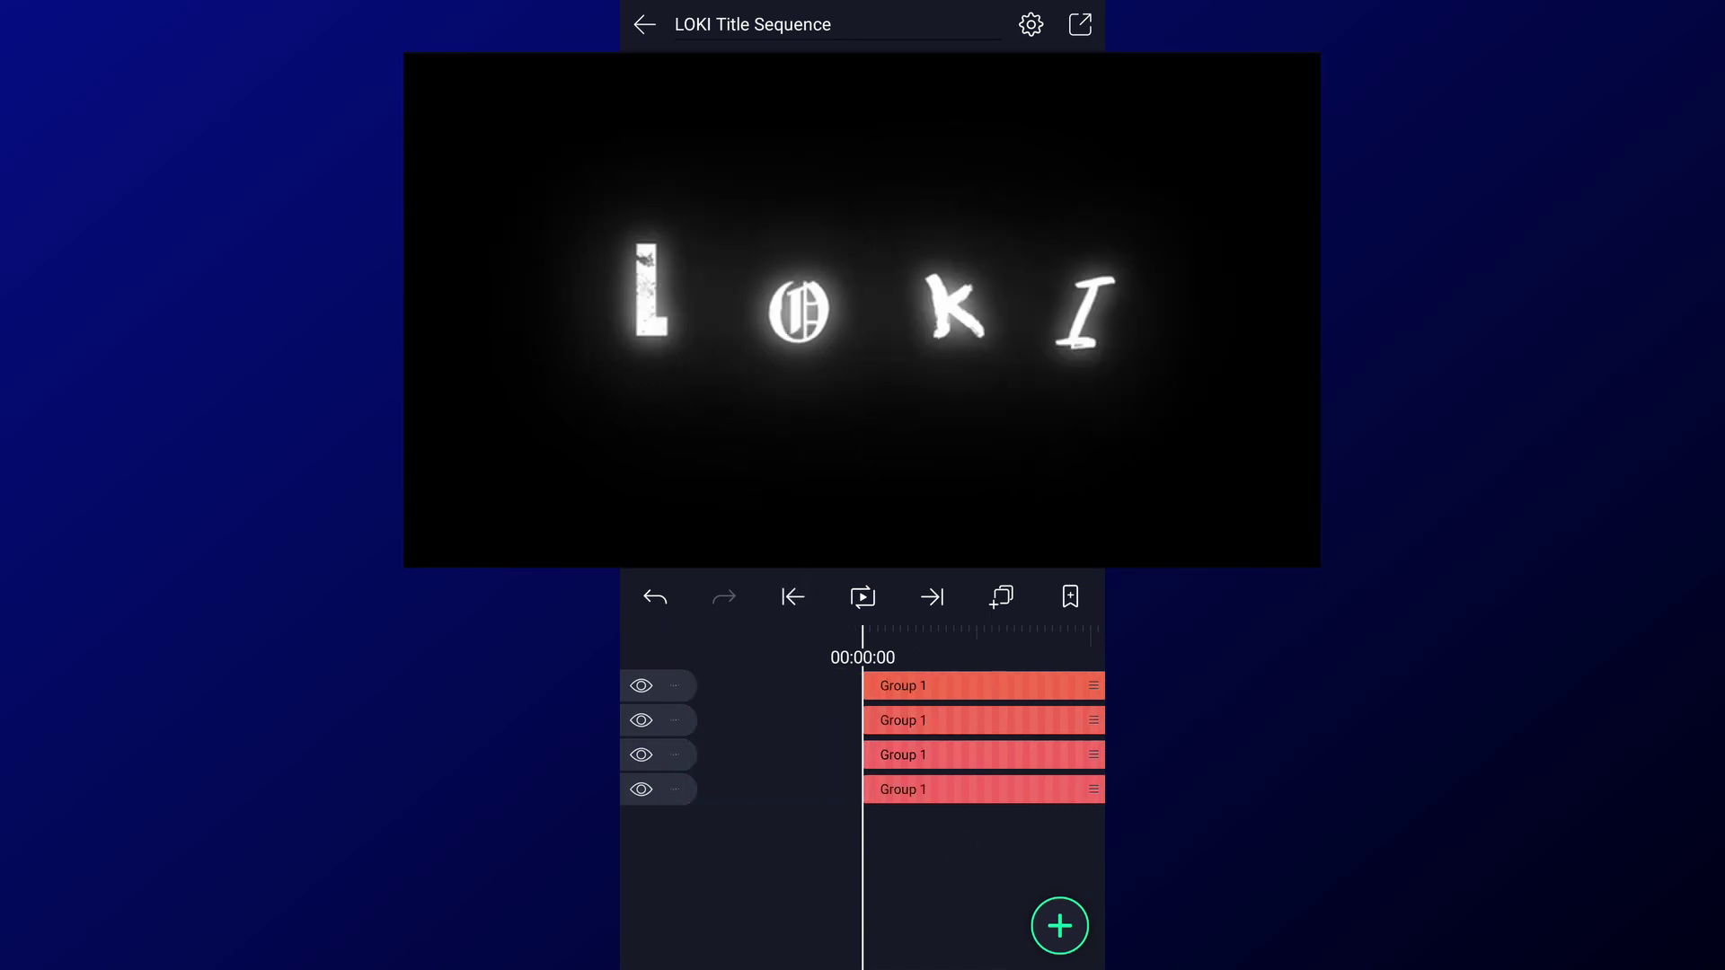
Step: Add the paper texture image stretched to fill the screen
click(1057, 920)
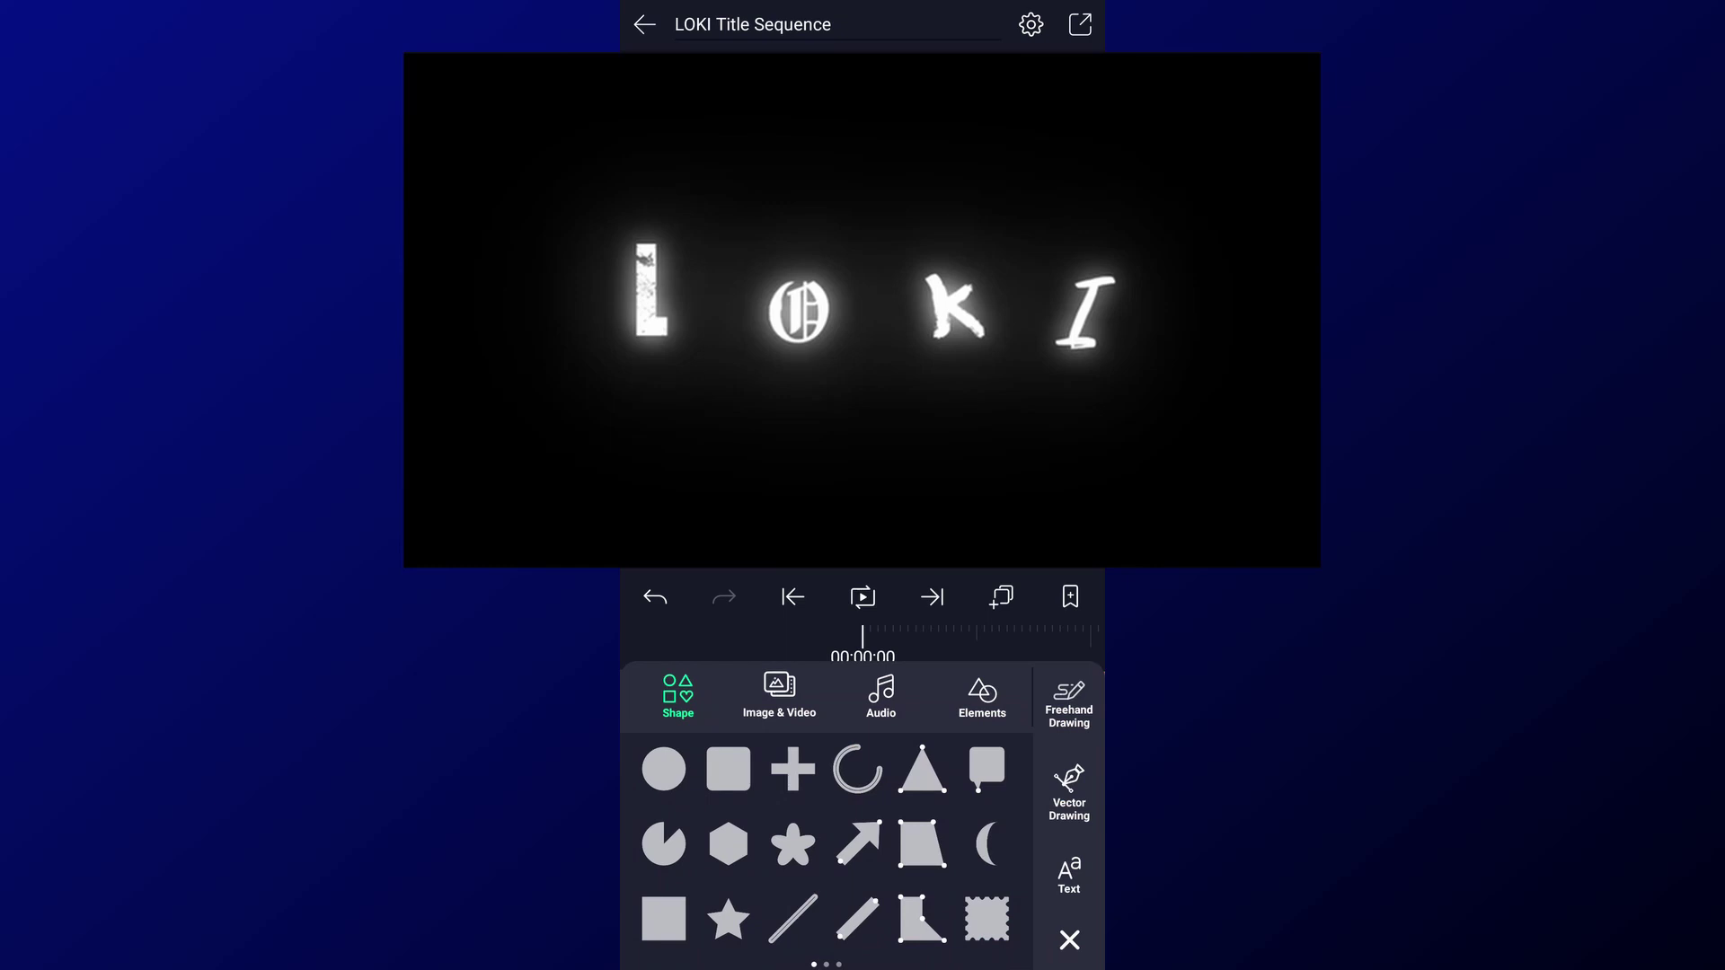
click(779, 692)
click(699, 895)
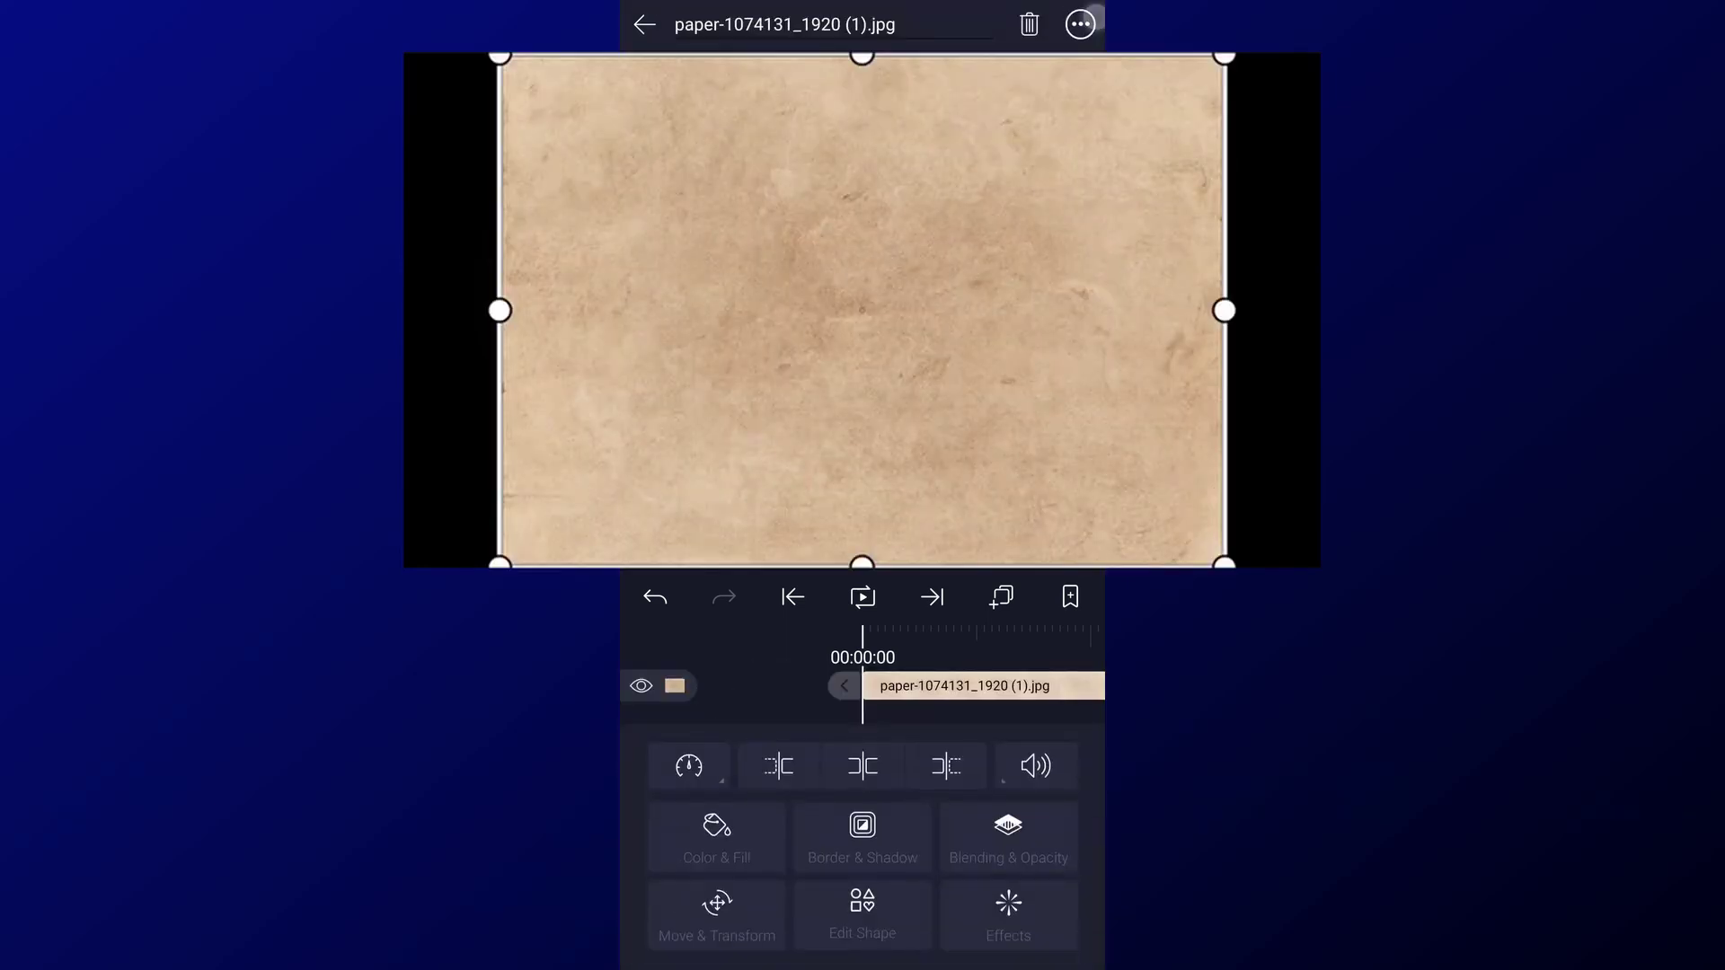
click(1081, 25)
click(1009, 334)
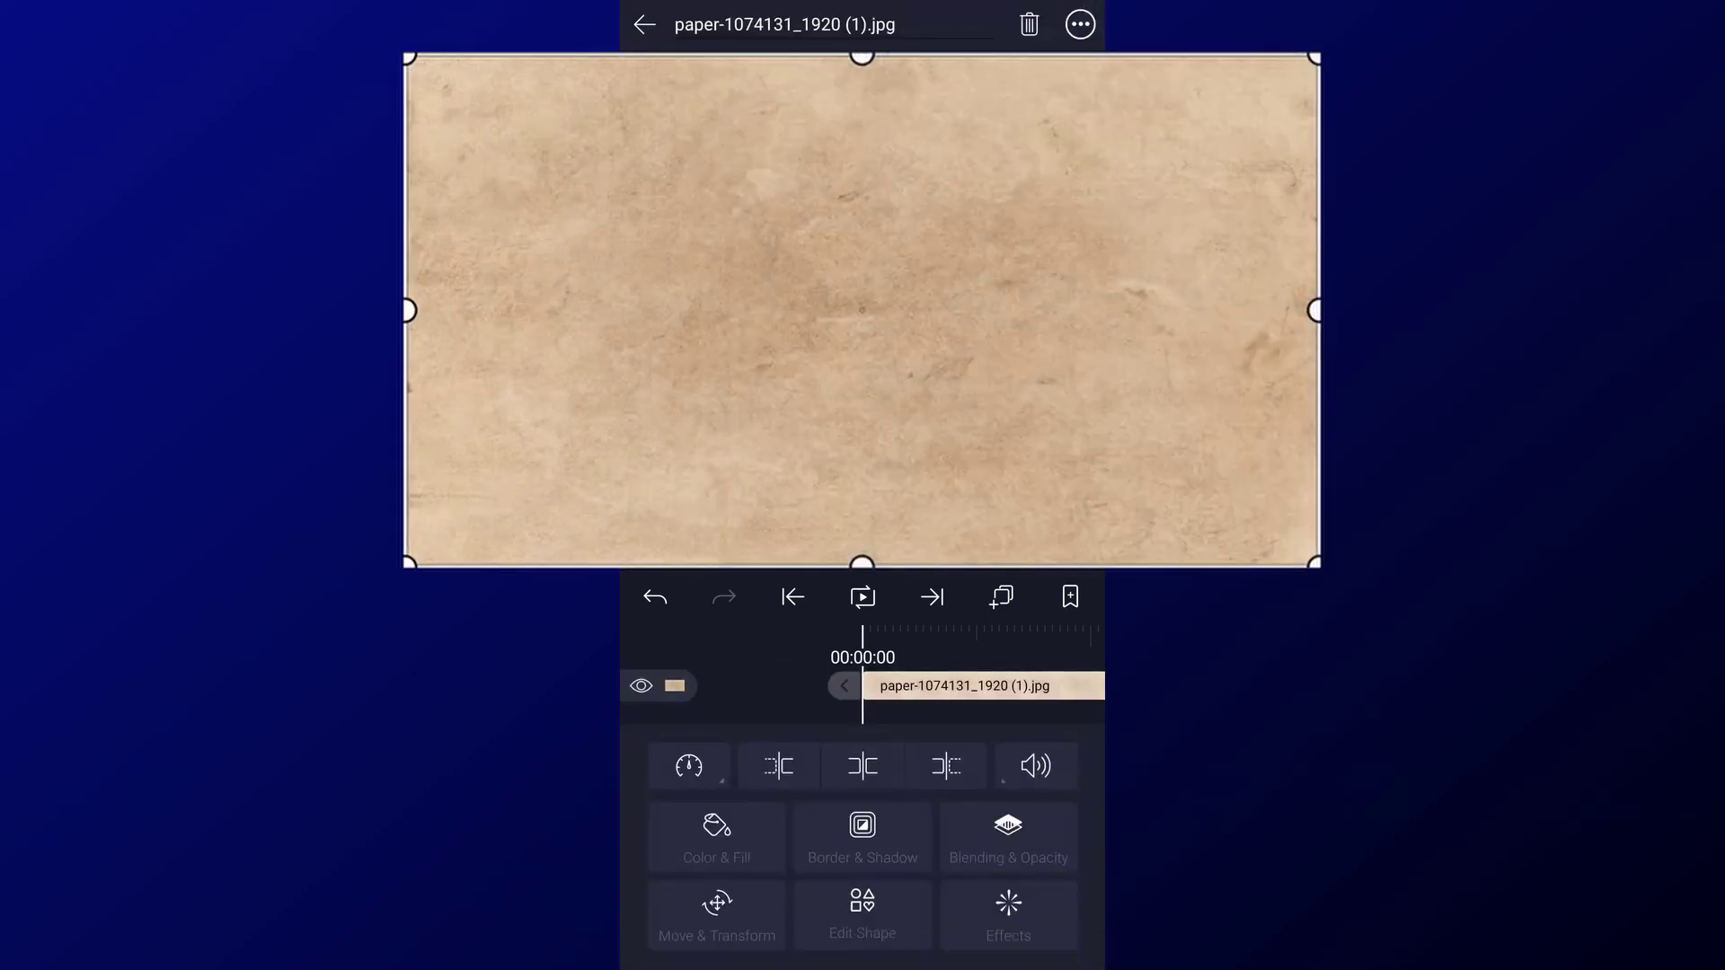
click(717, 912)
click(1067, 878)
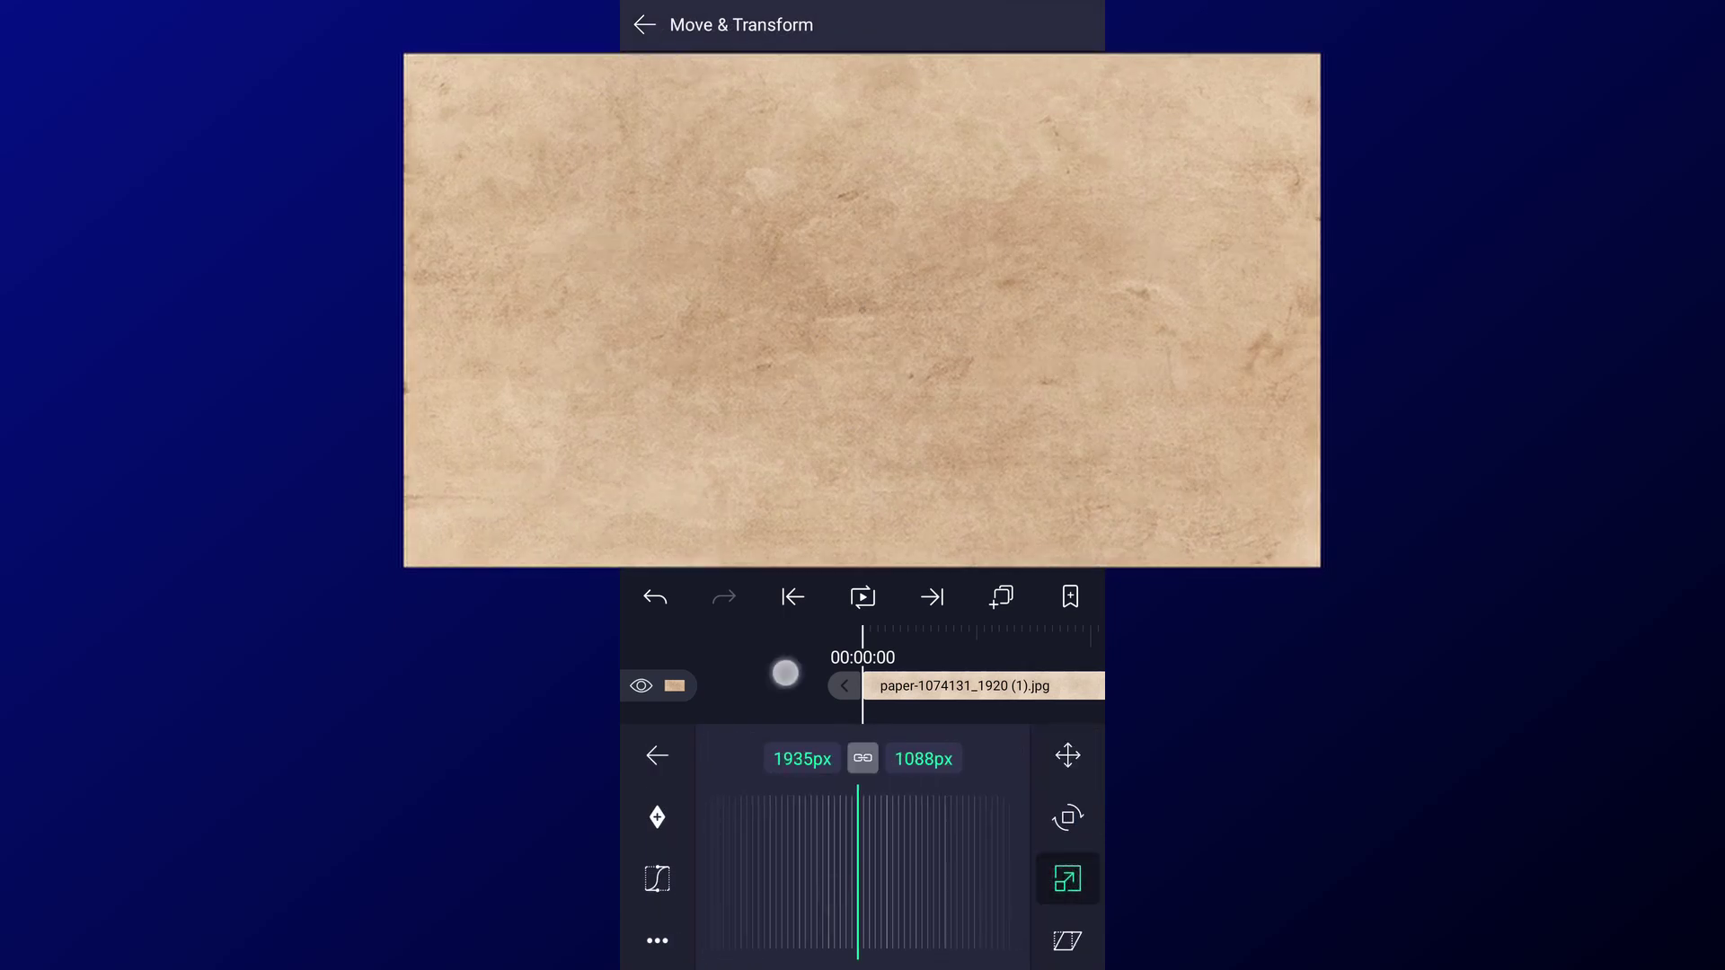
click(784, 672)
Step: Drag the paper layer beneath the letter groups and select it
drag(816, 676, 817, 862)
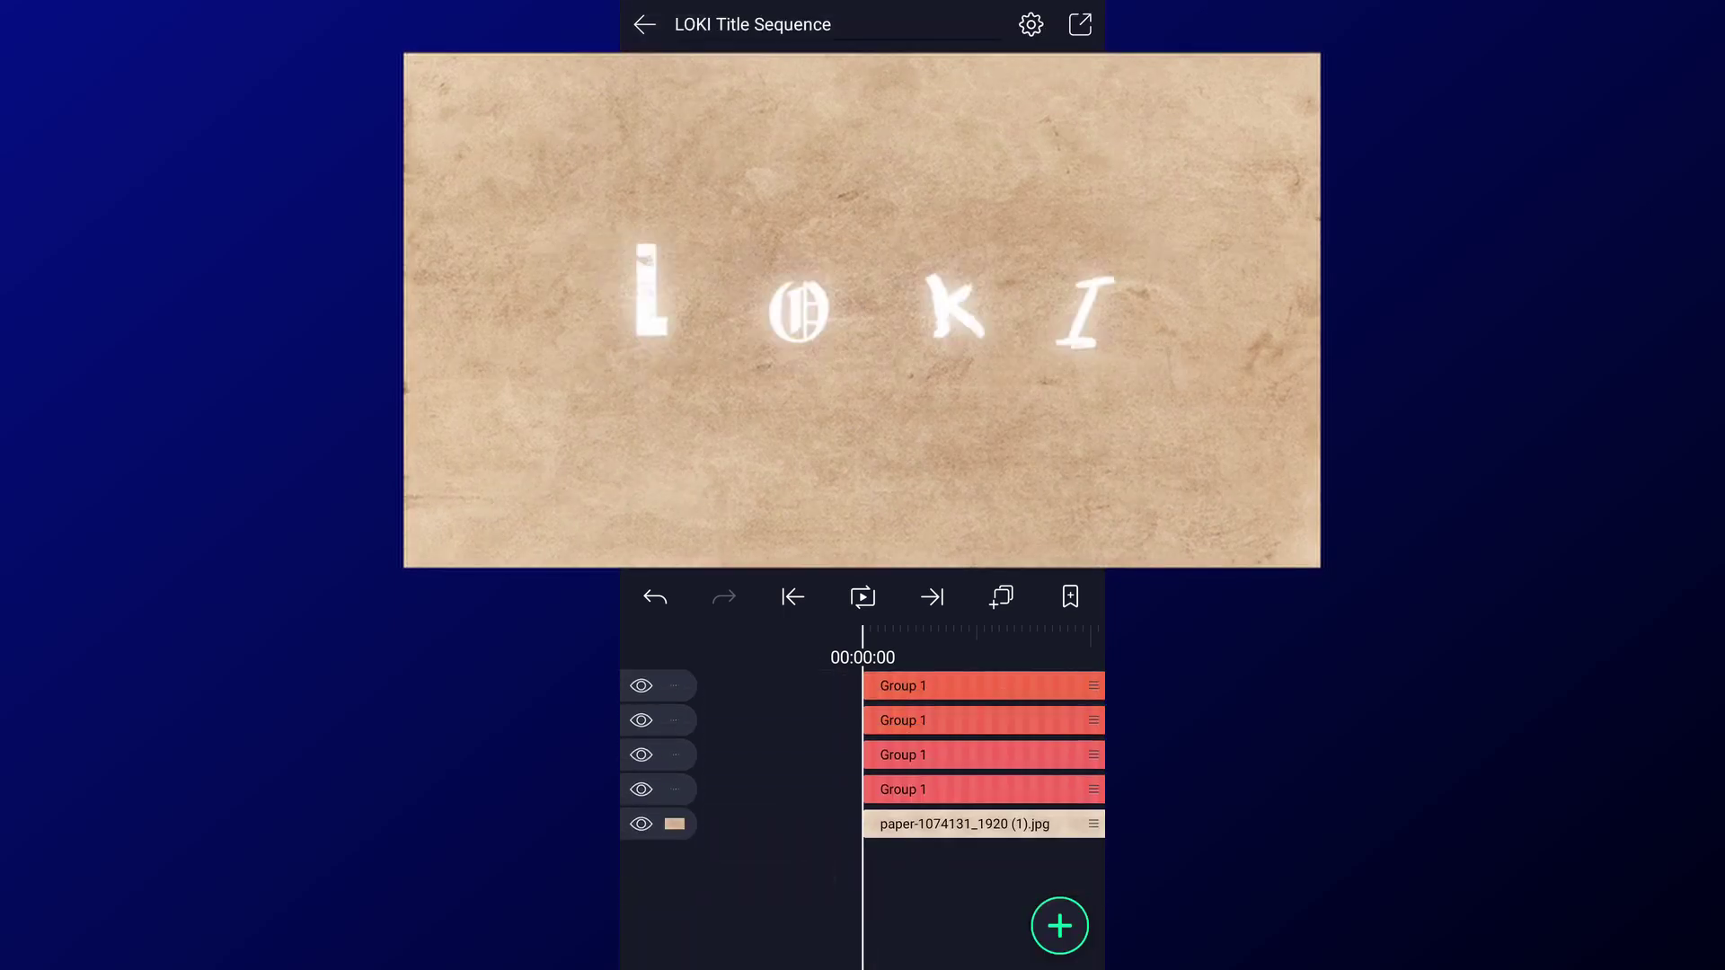
click(935, 764)
click(646, 25)
click(964, 820)
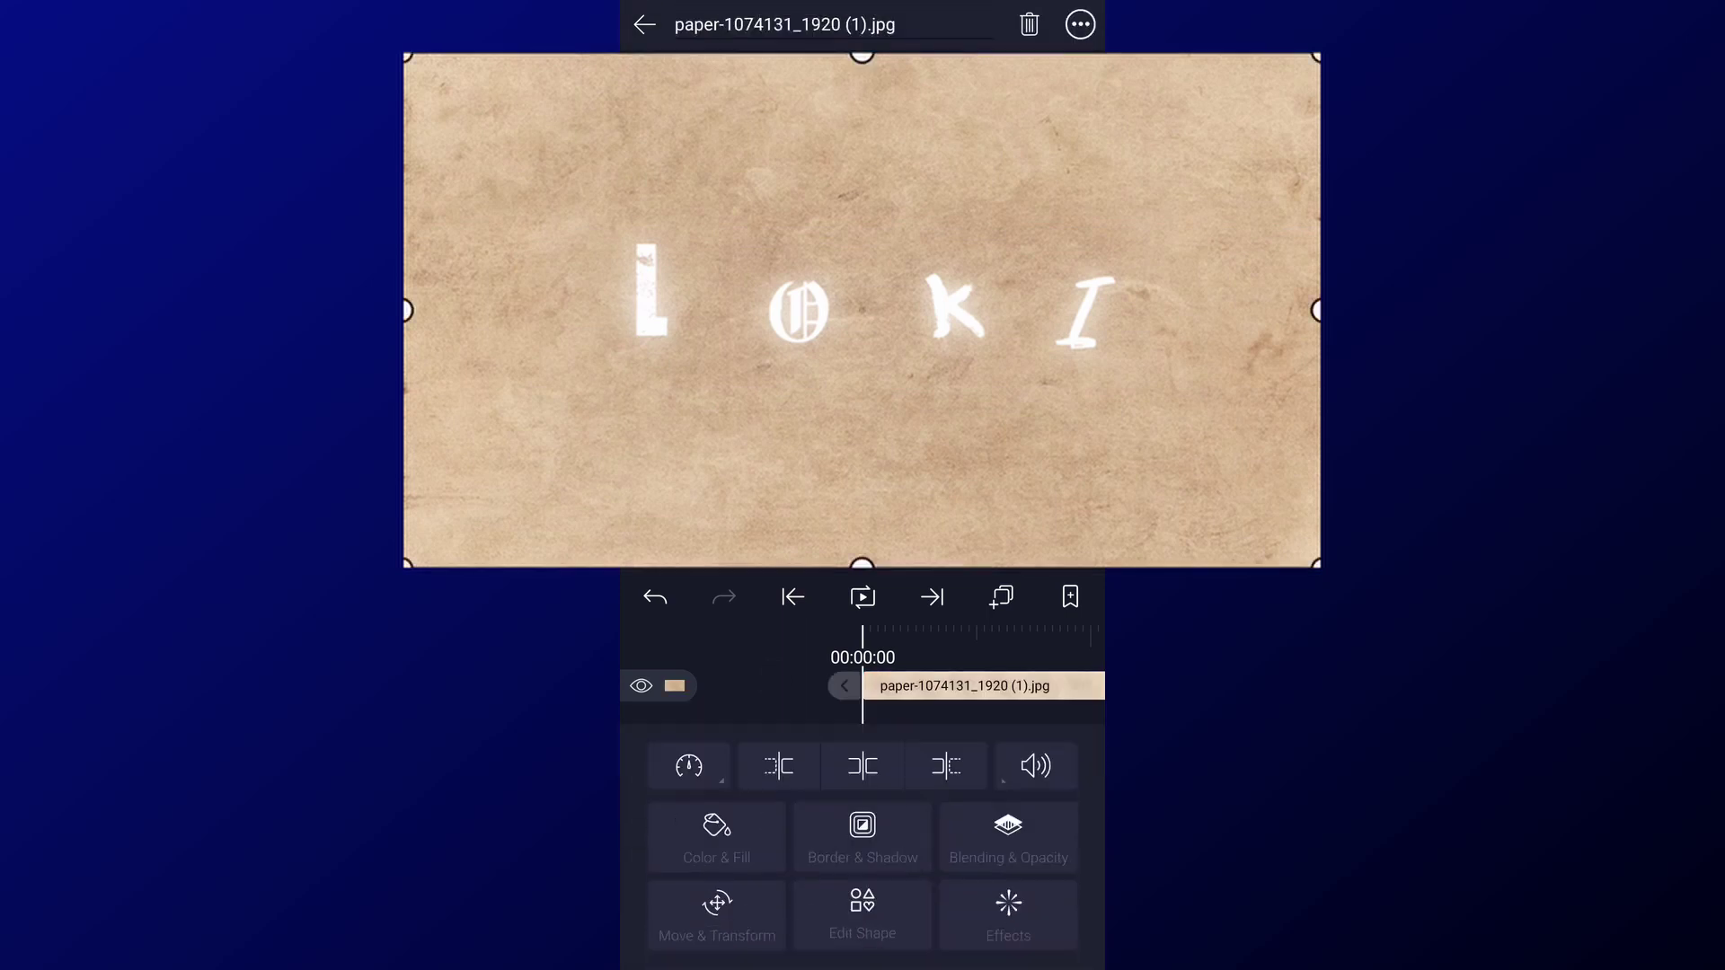
Step: Apply Saturation / Vibrance to the paper texture with Saturation at -100%
click(1025, 912)
click(963, 754)
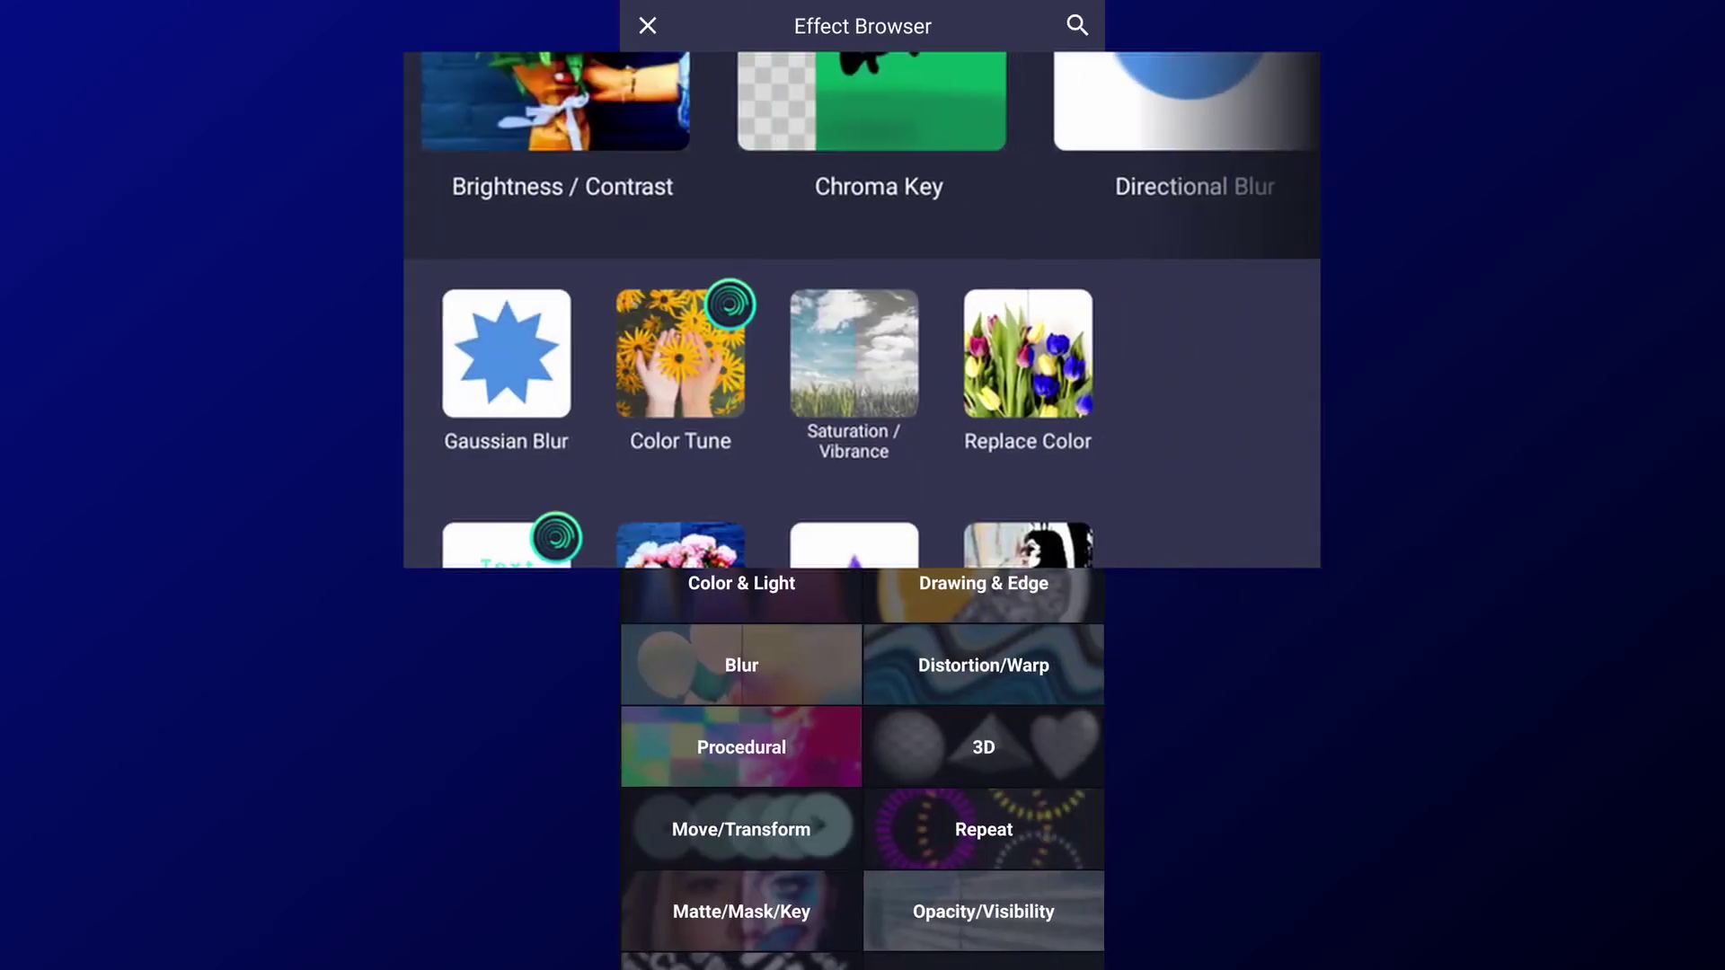
click(742, 593)
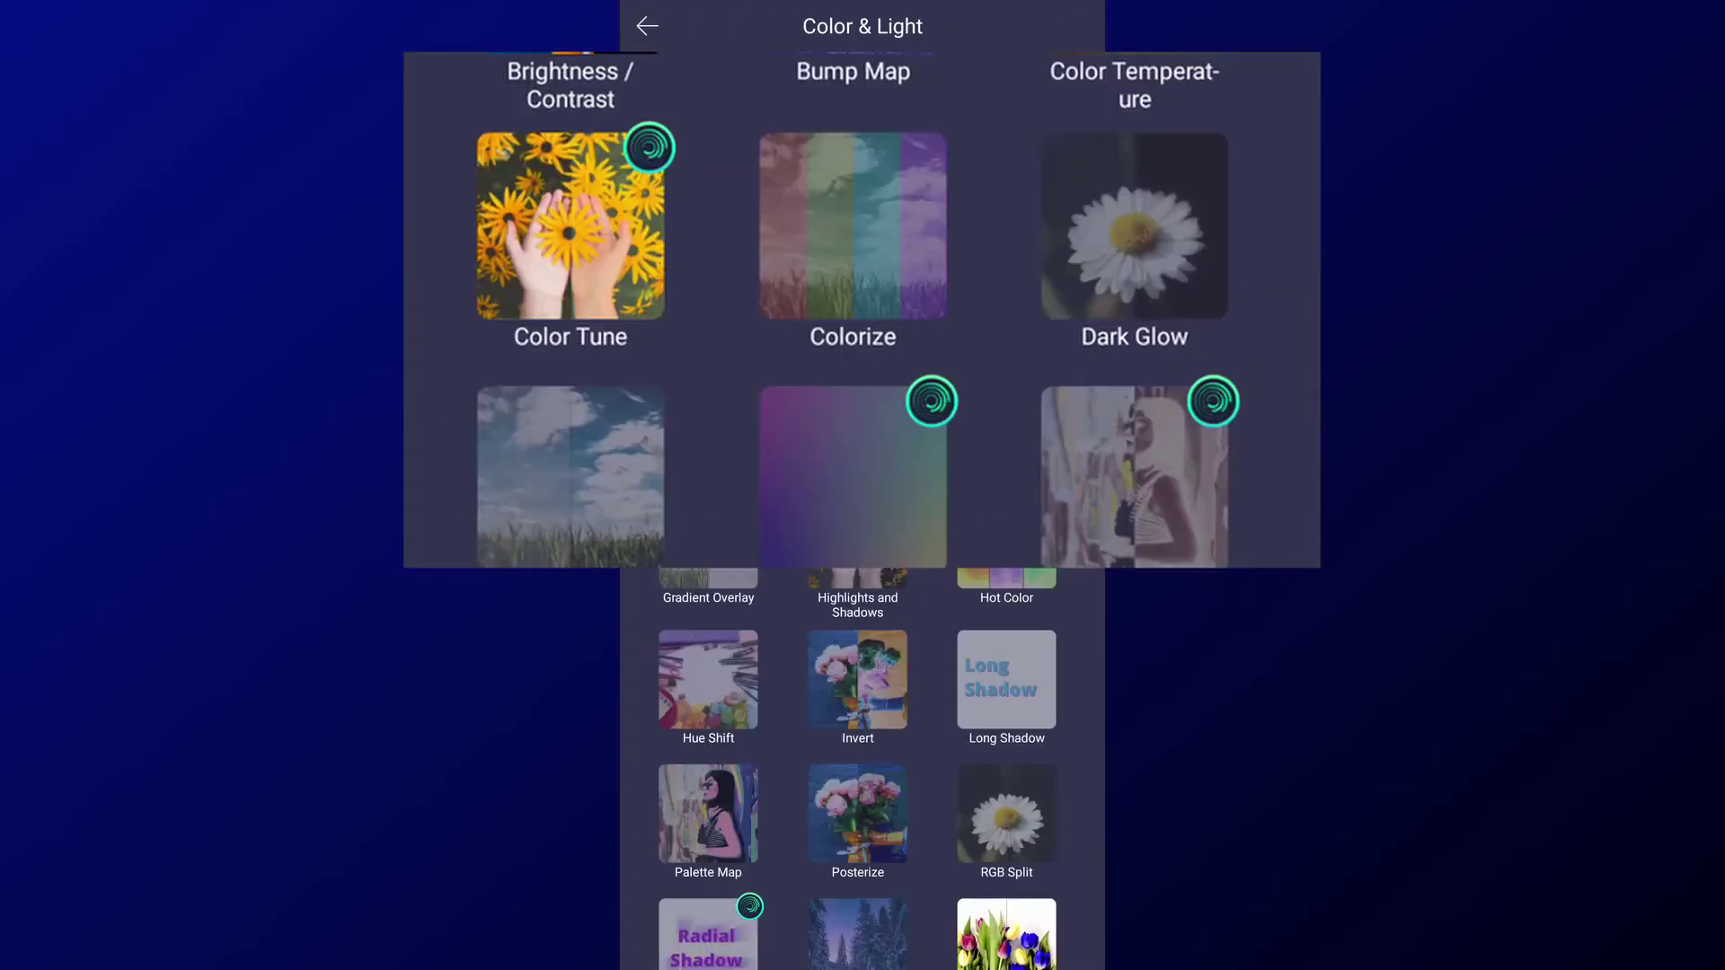
scroll(862, 763, down, 5)
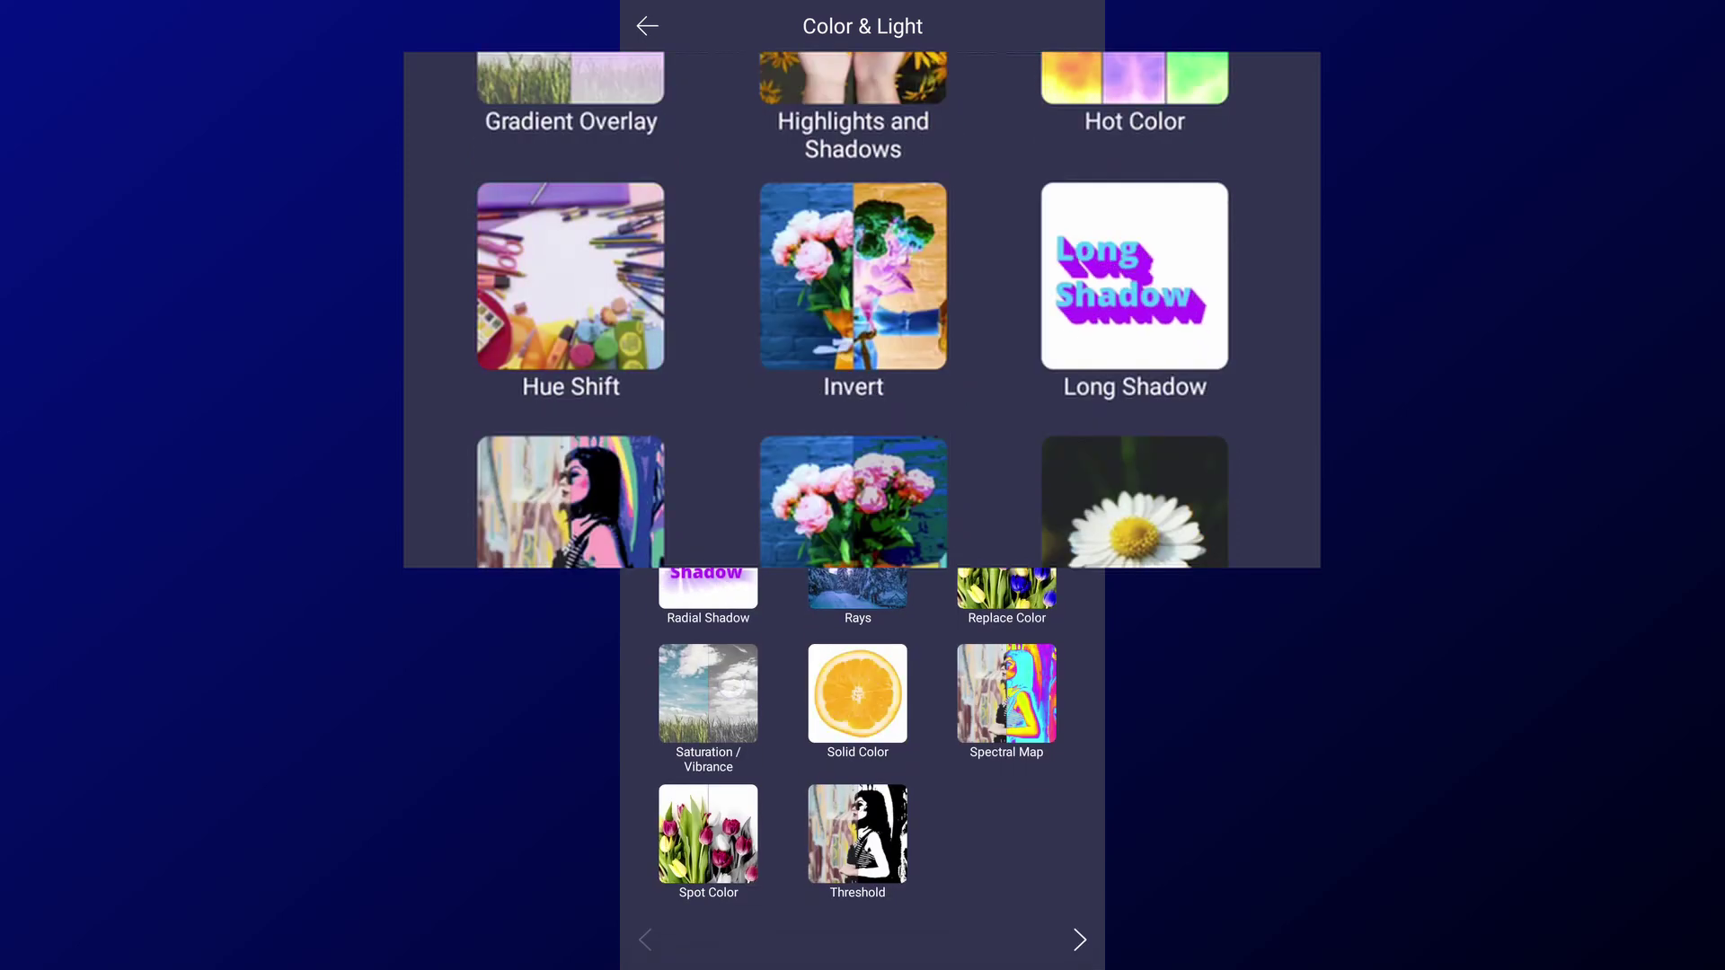
click(708, 693)
click(683, 835)
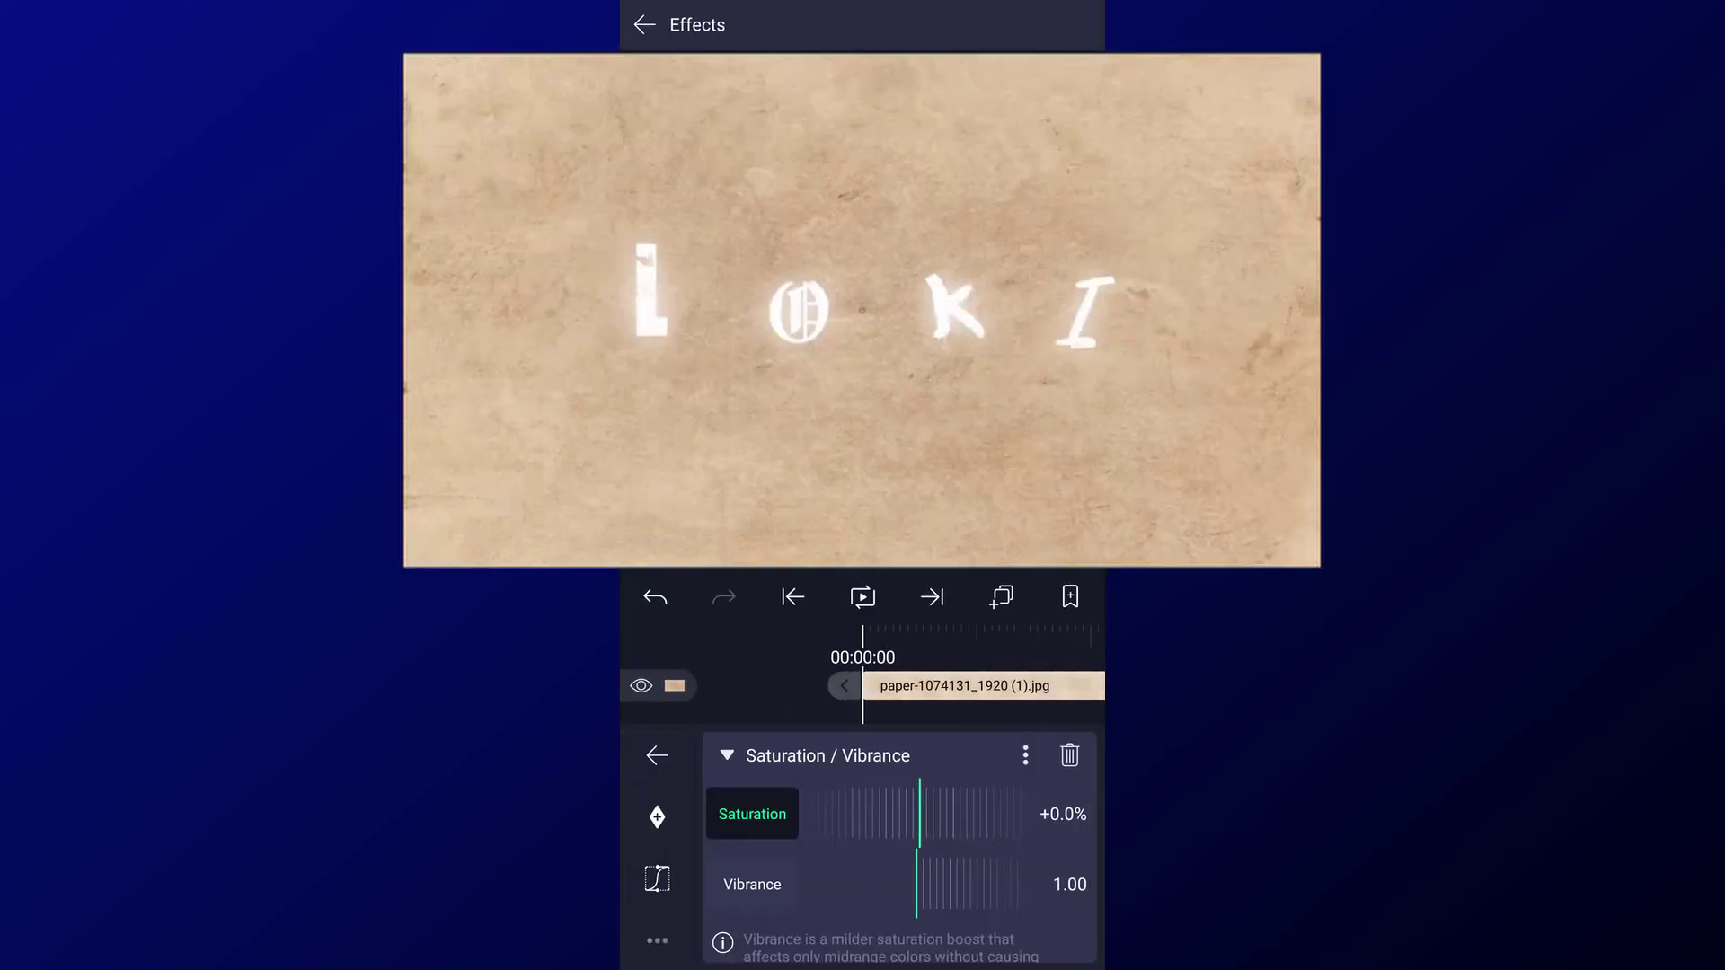
scroll(898, 872, down, 1)
drag(998, 812, 1096, 812)
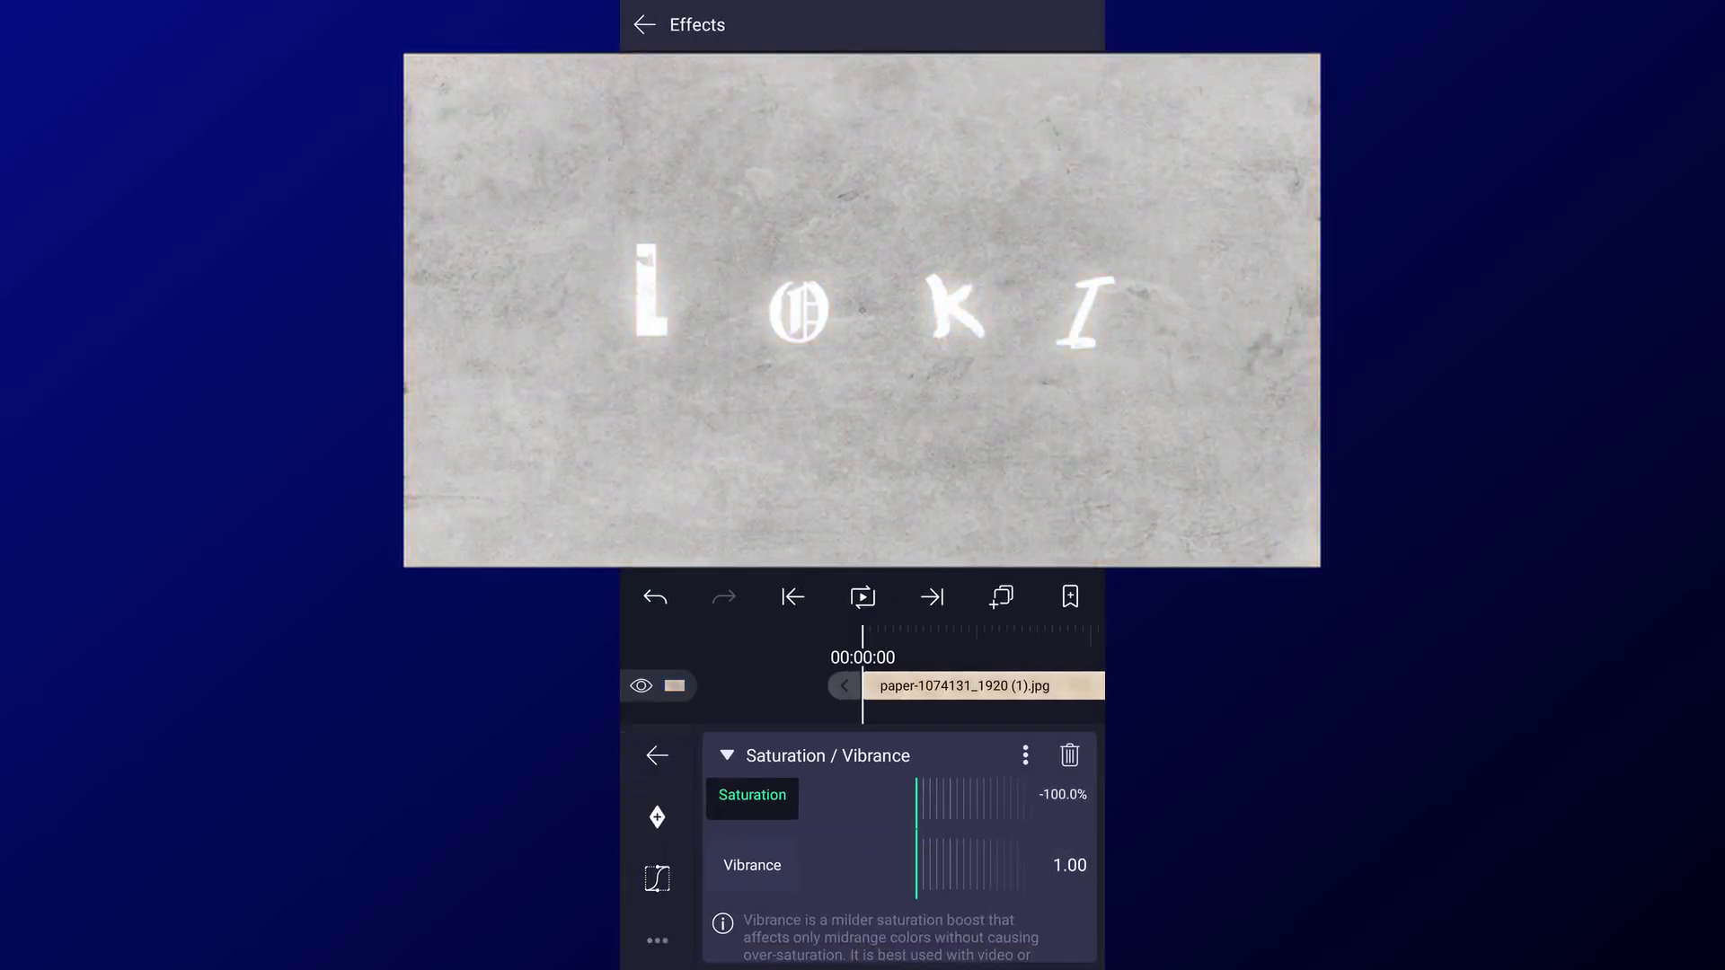
click(727, 756)
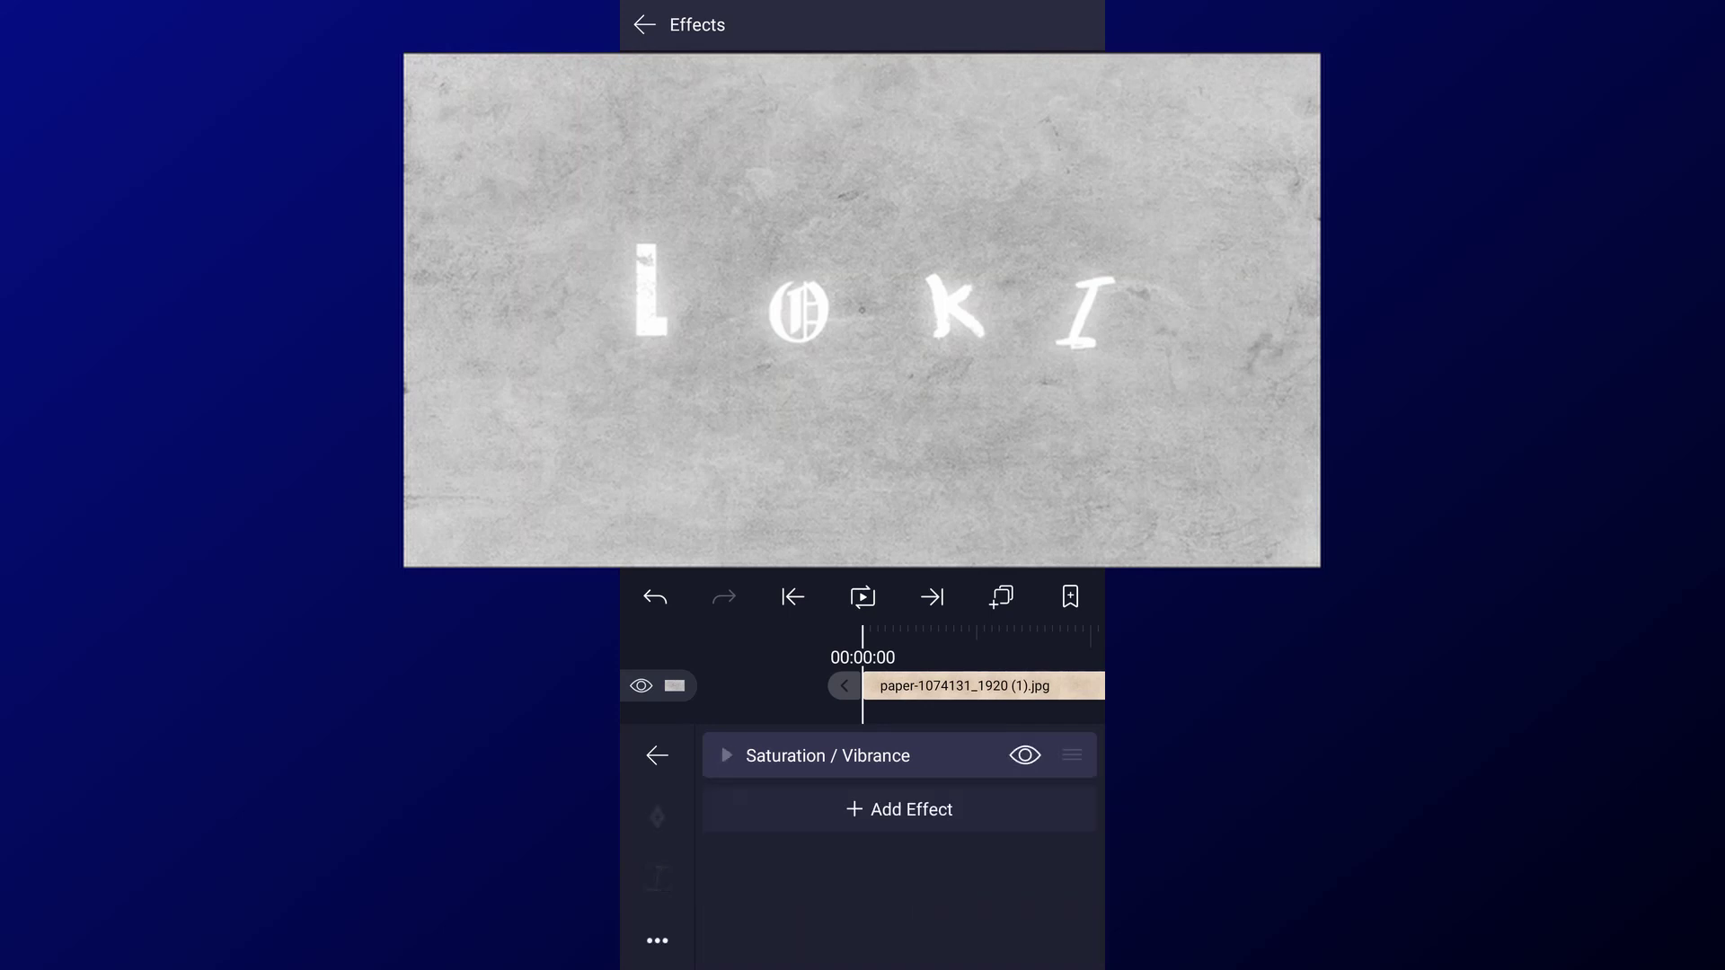
click(886, 810)
Step: Add Brightness / Contrast to the paper and lower its brightness
click(740, 582)
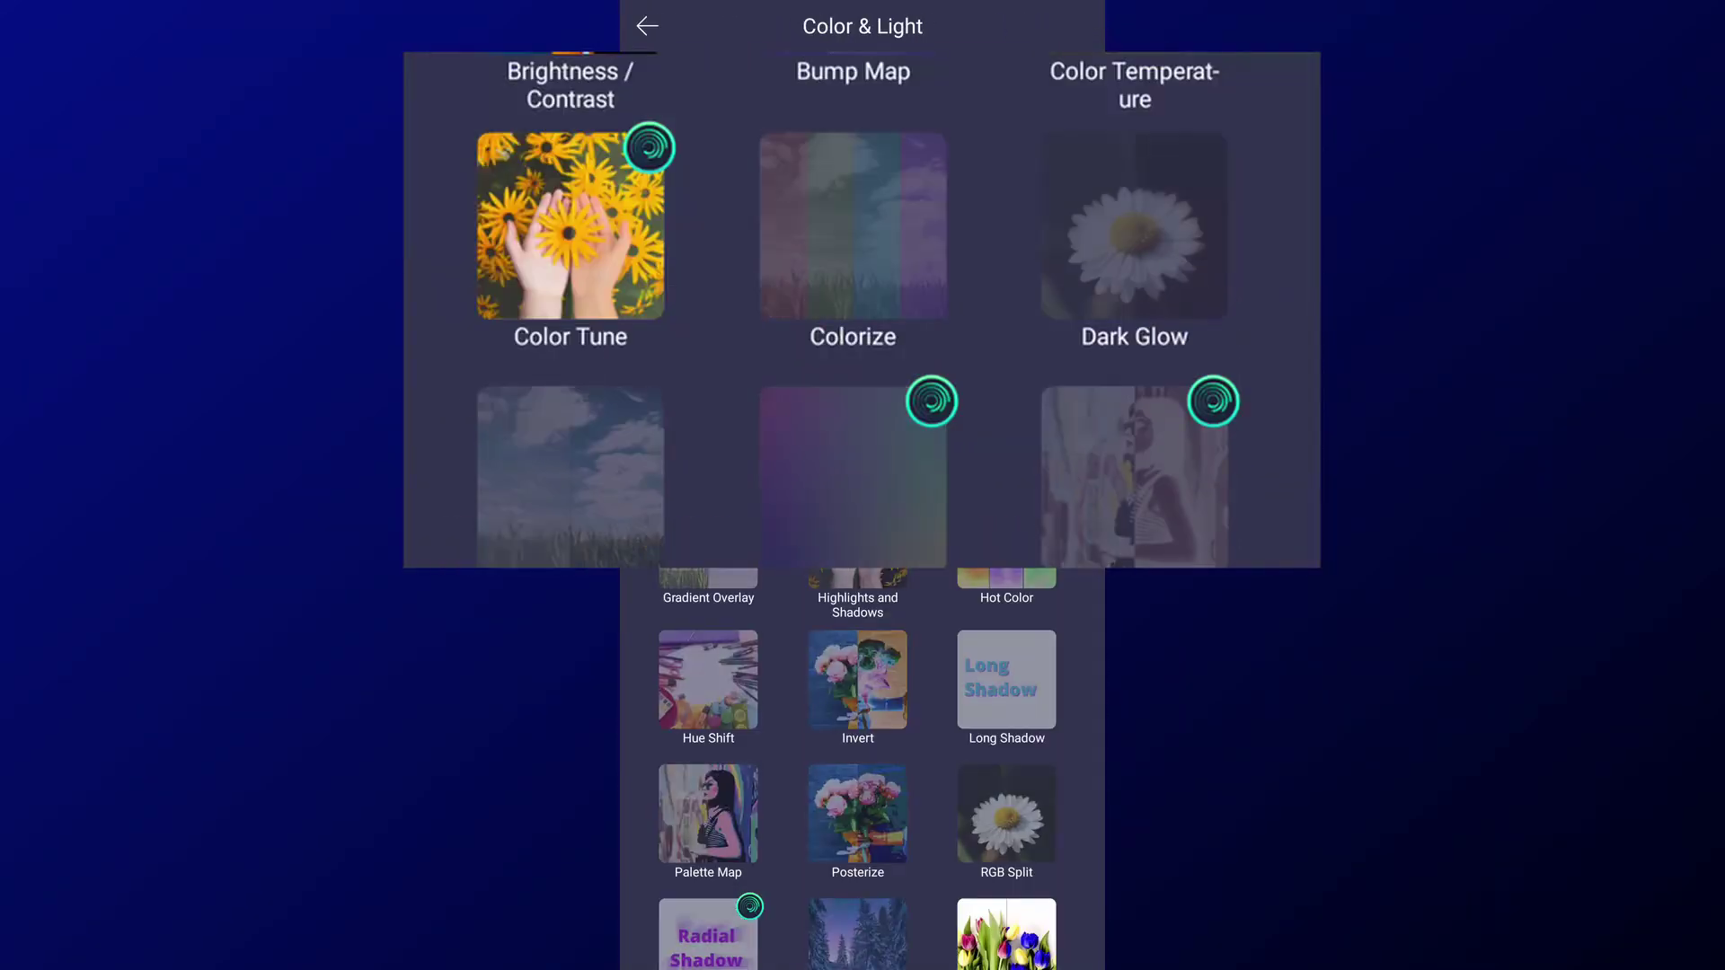
click(708, 270)
click(791, 839)
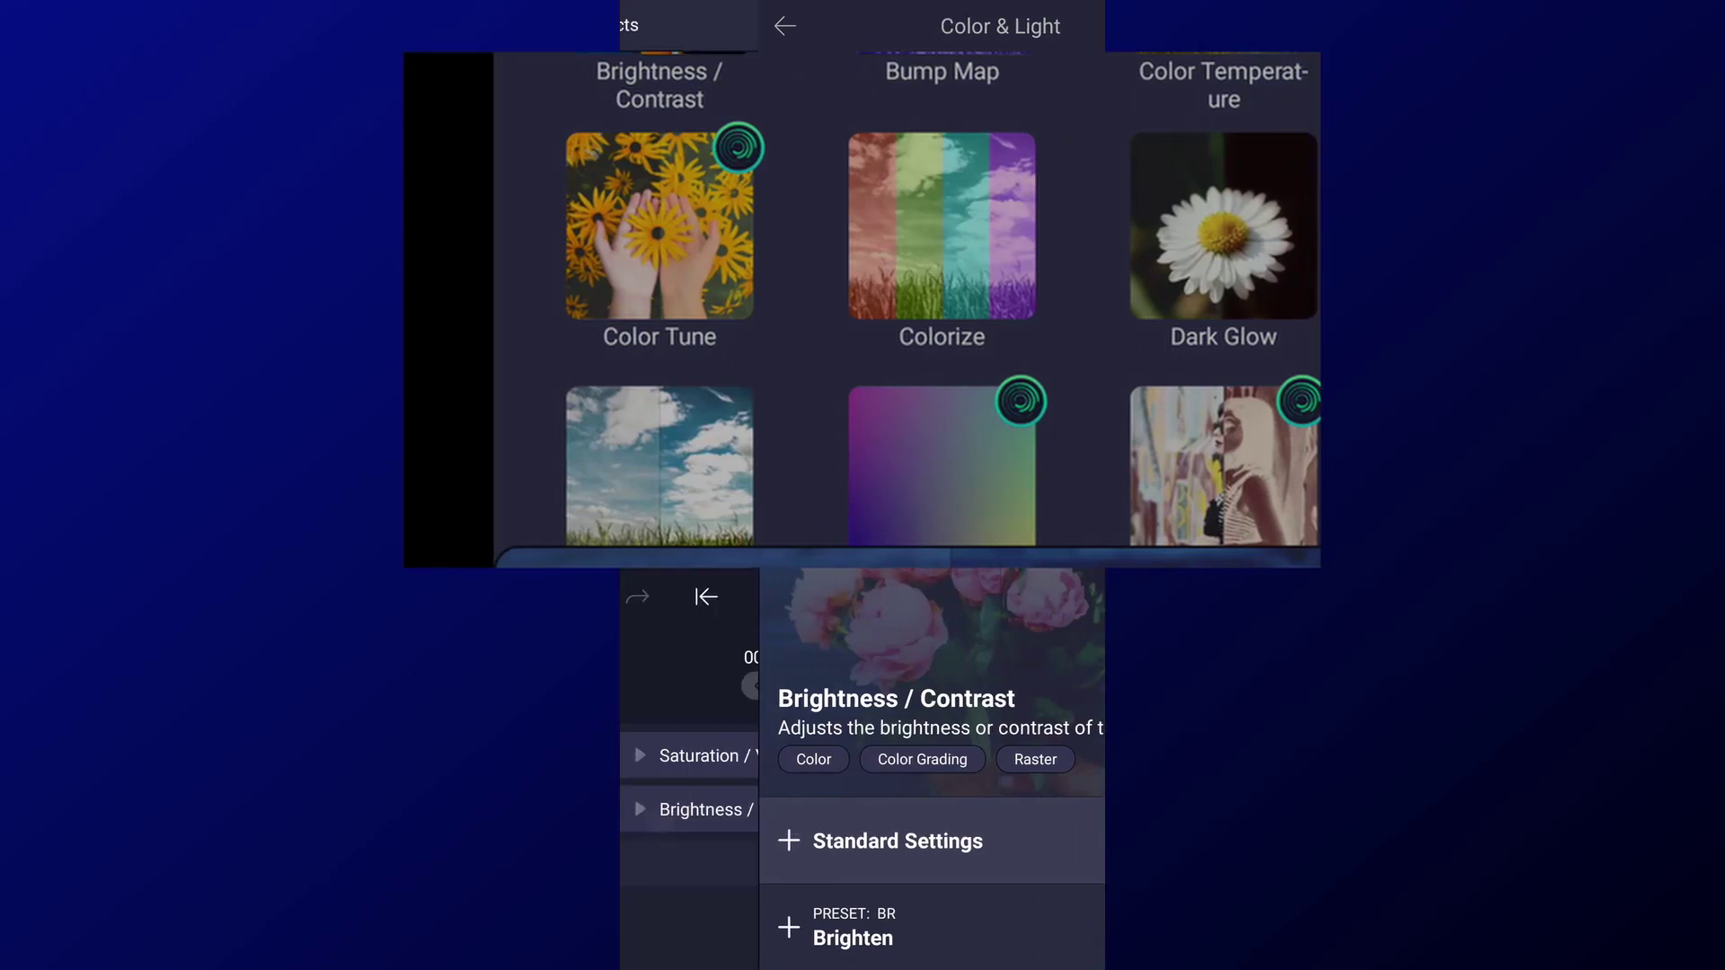
click(726, 809)
mouse_move(884, 813)
mouse_down()
mouse_move(1072, 815)
mouse_move(936, 817)
mouse_move(962, 821)
mouse_up()
click(727, 756)
Step: Add Color Tune to the paper, pushing Lift toward blue
click(925, 863)
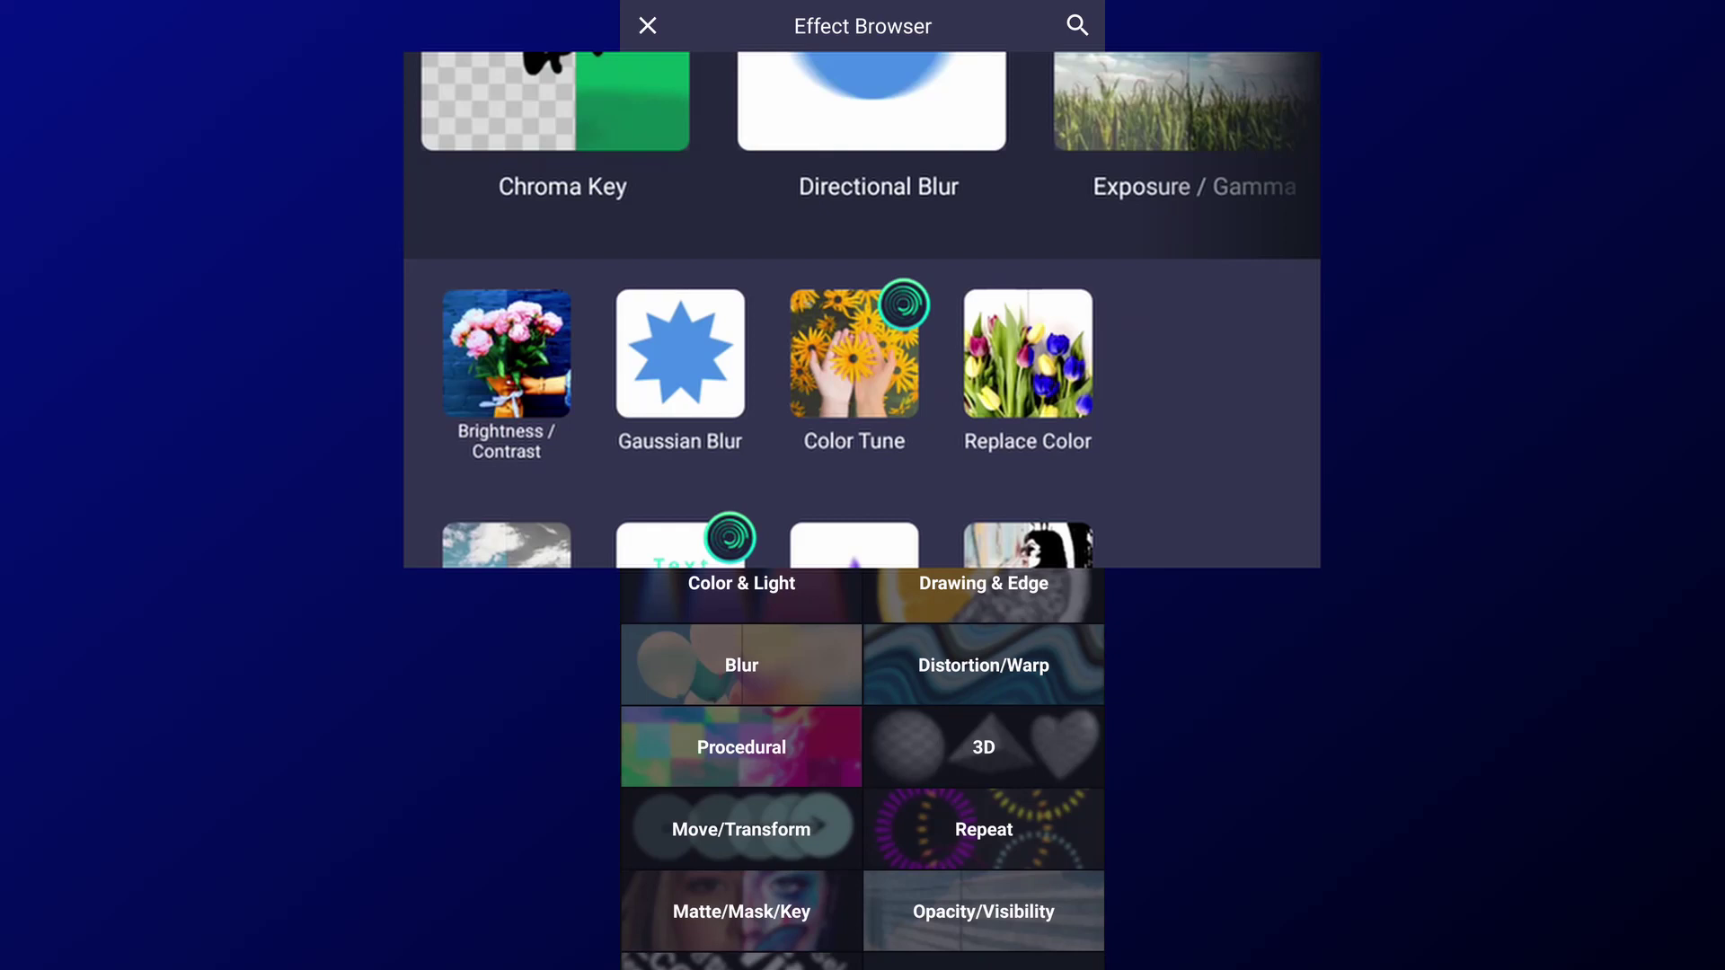
click(741, 584)
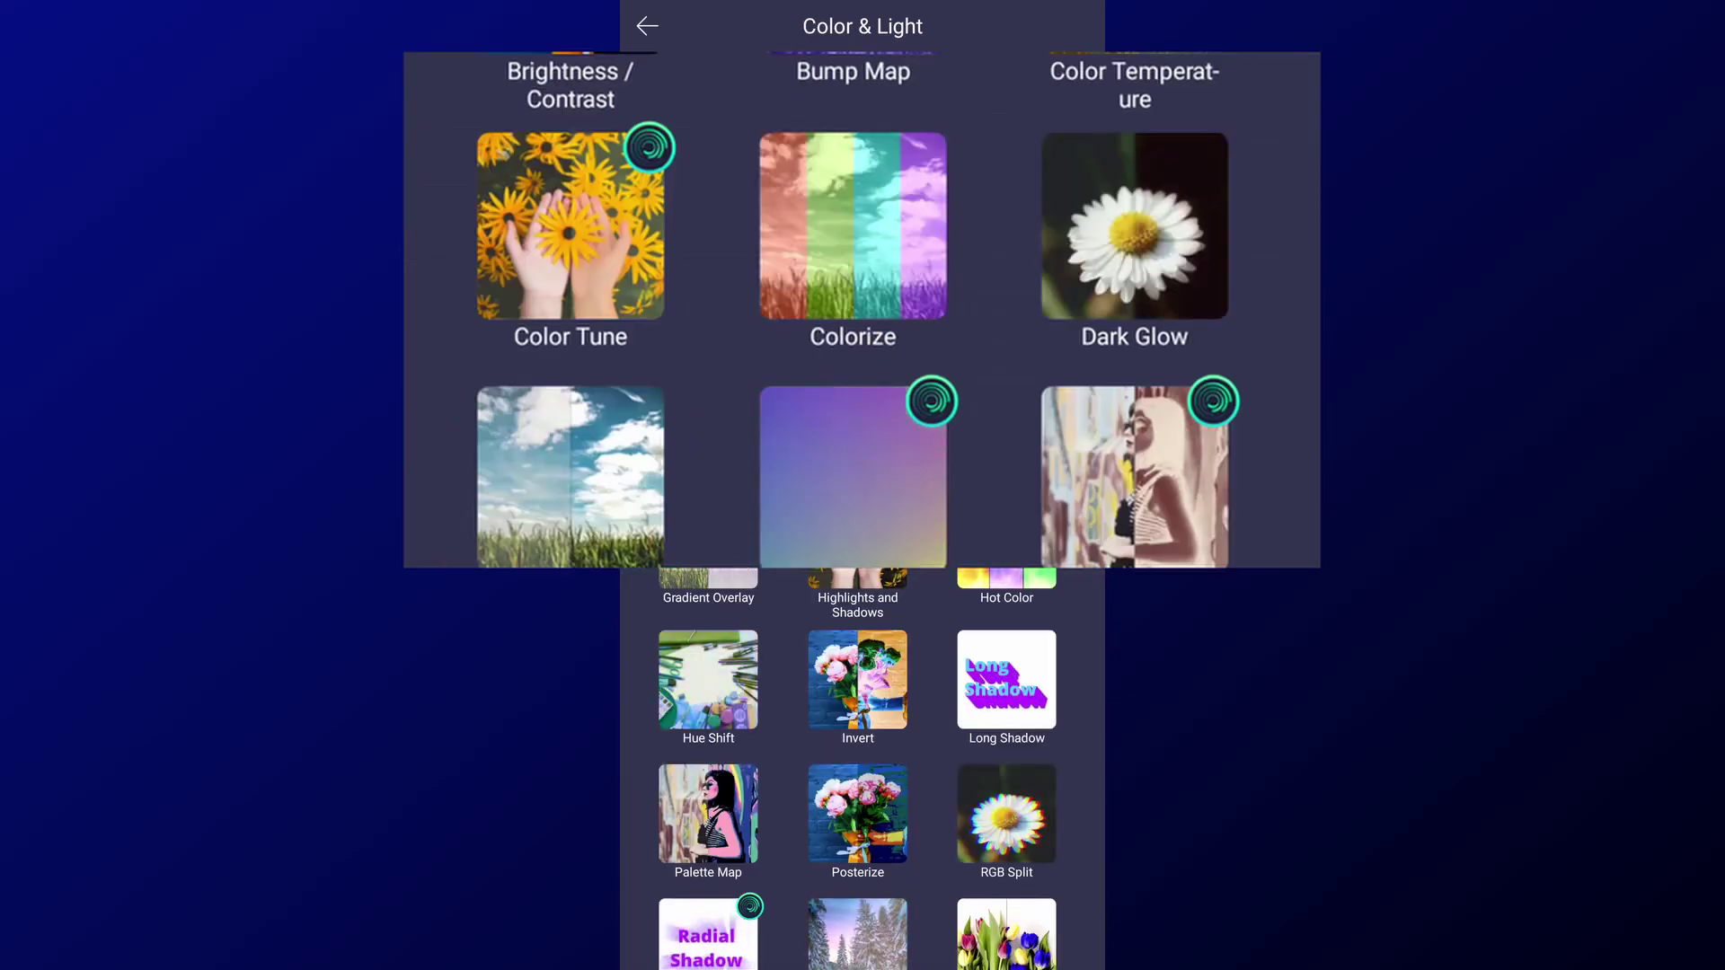
click(705, 287)
click(645, 684)
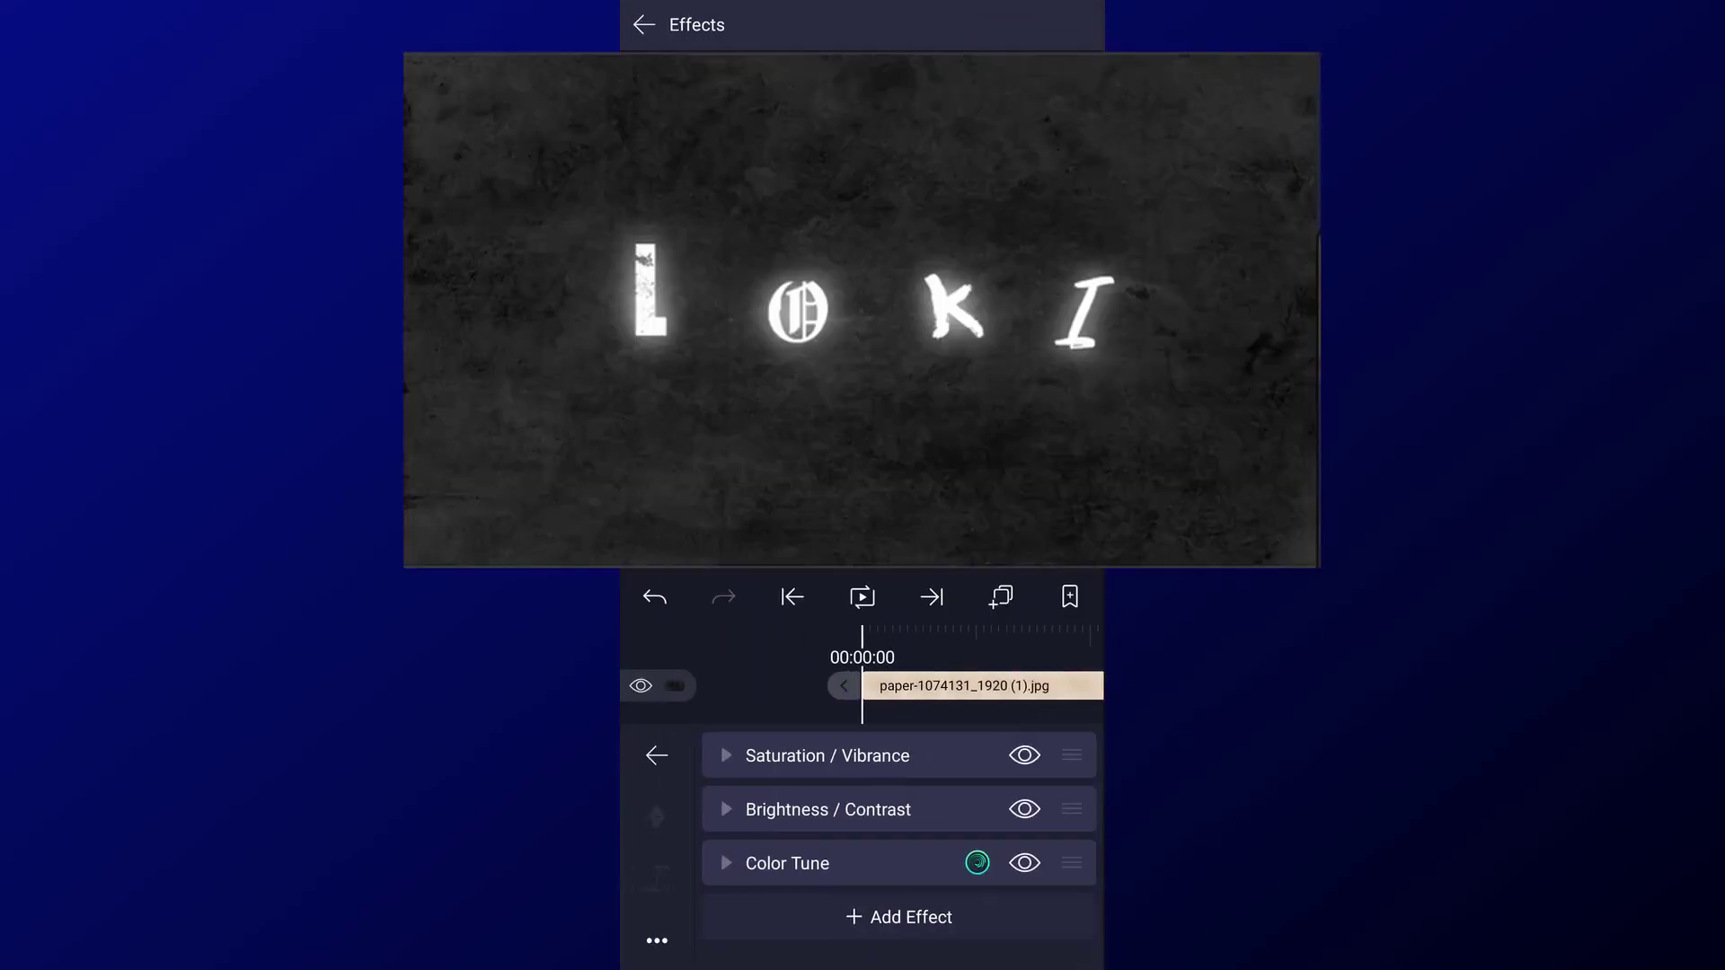
click(727, 864)
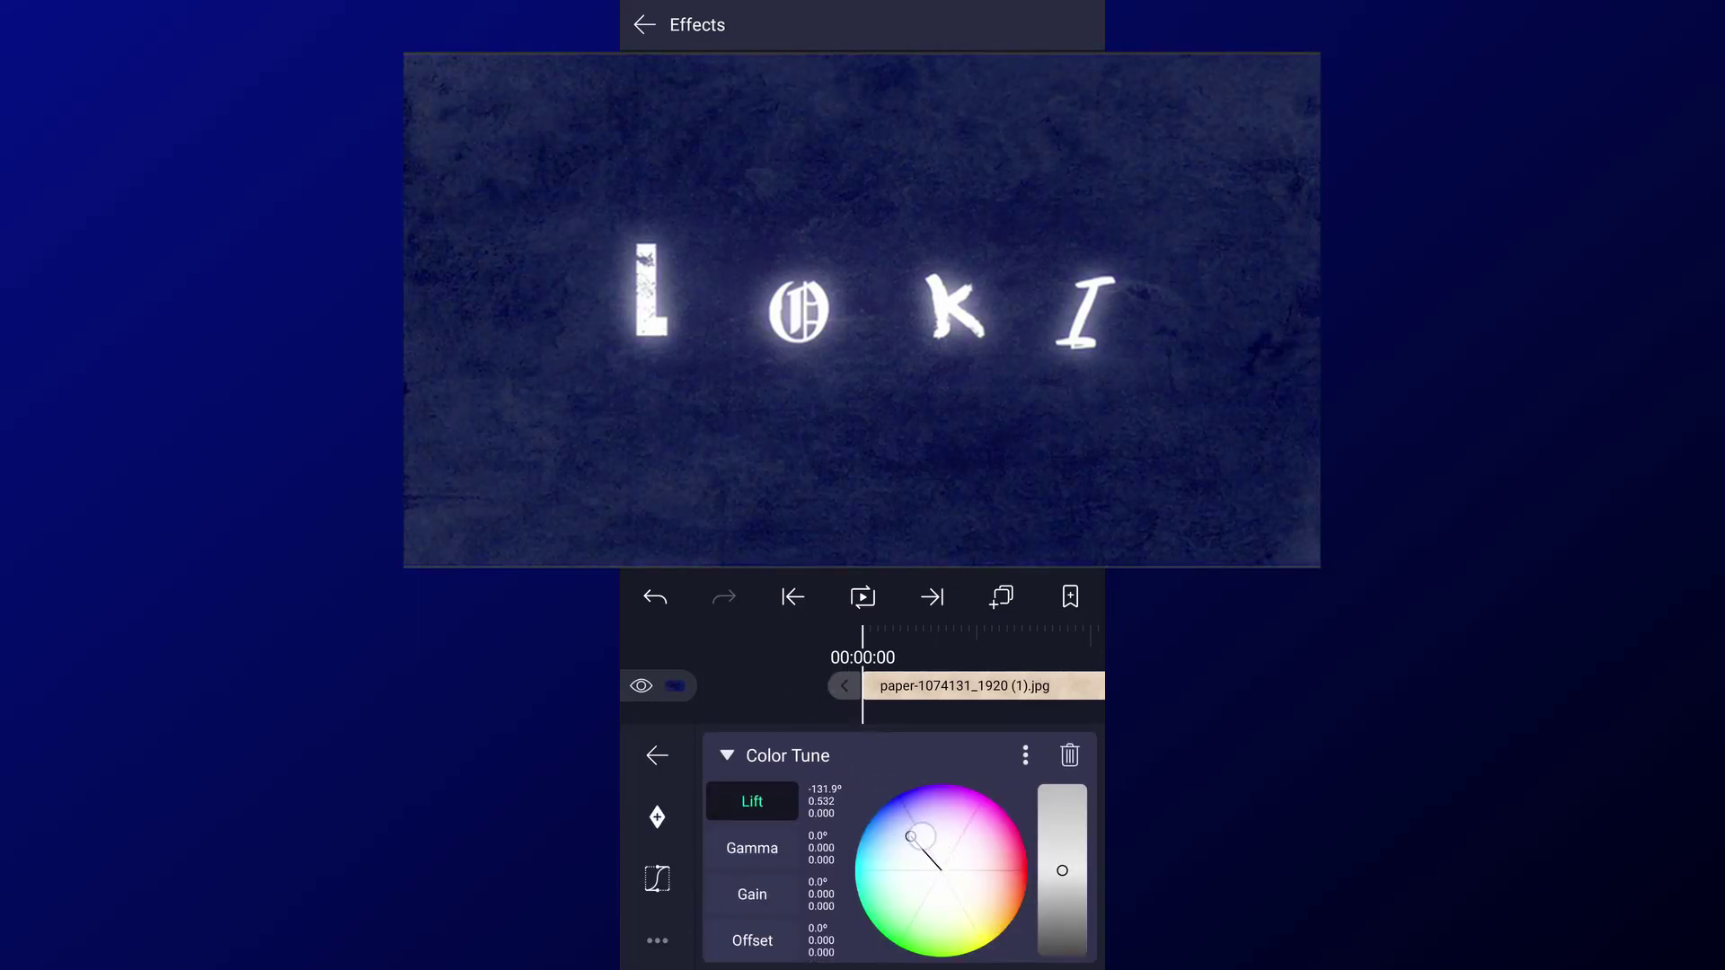
click(644, 24)
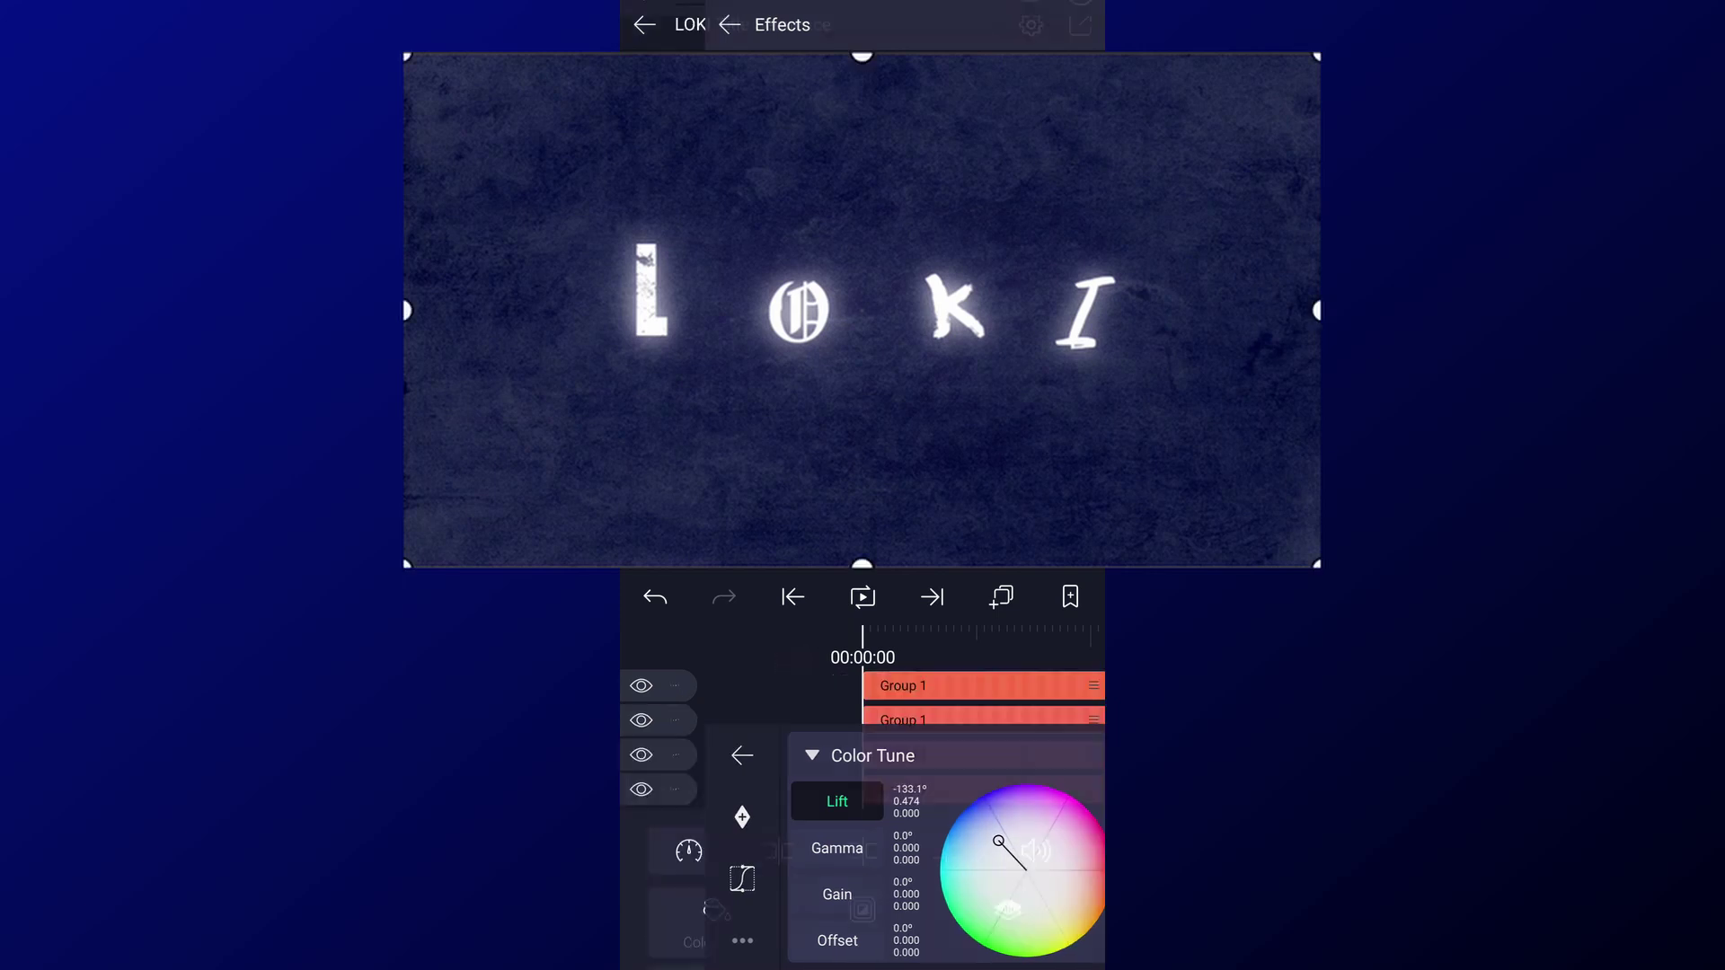
Step: Add a rectangle stretched to screen and scaled past the frame edges
click(1059, 924)
click(685, 932)
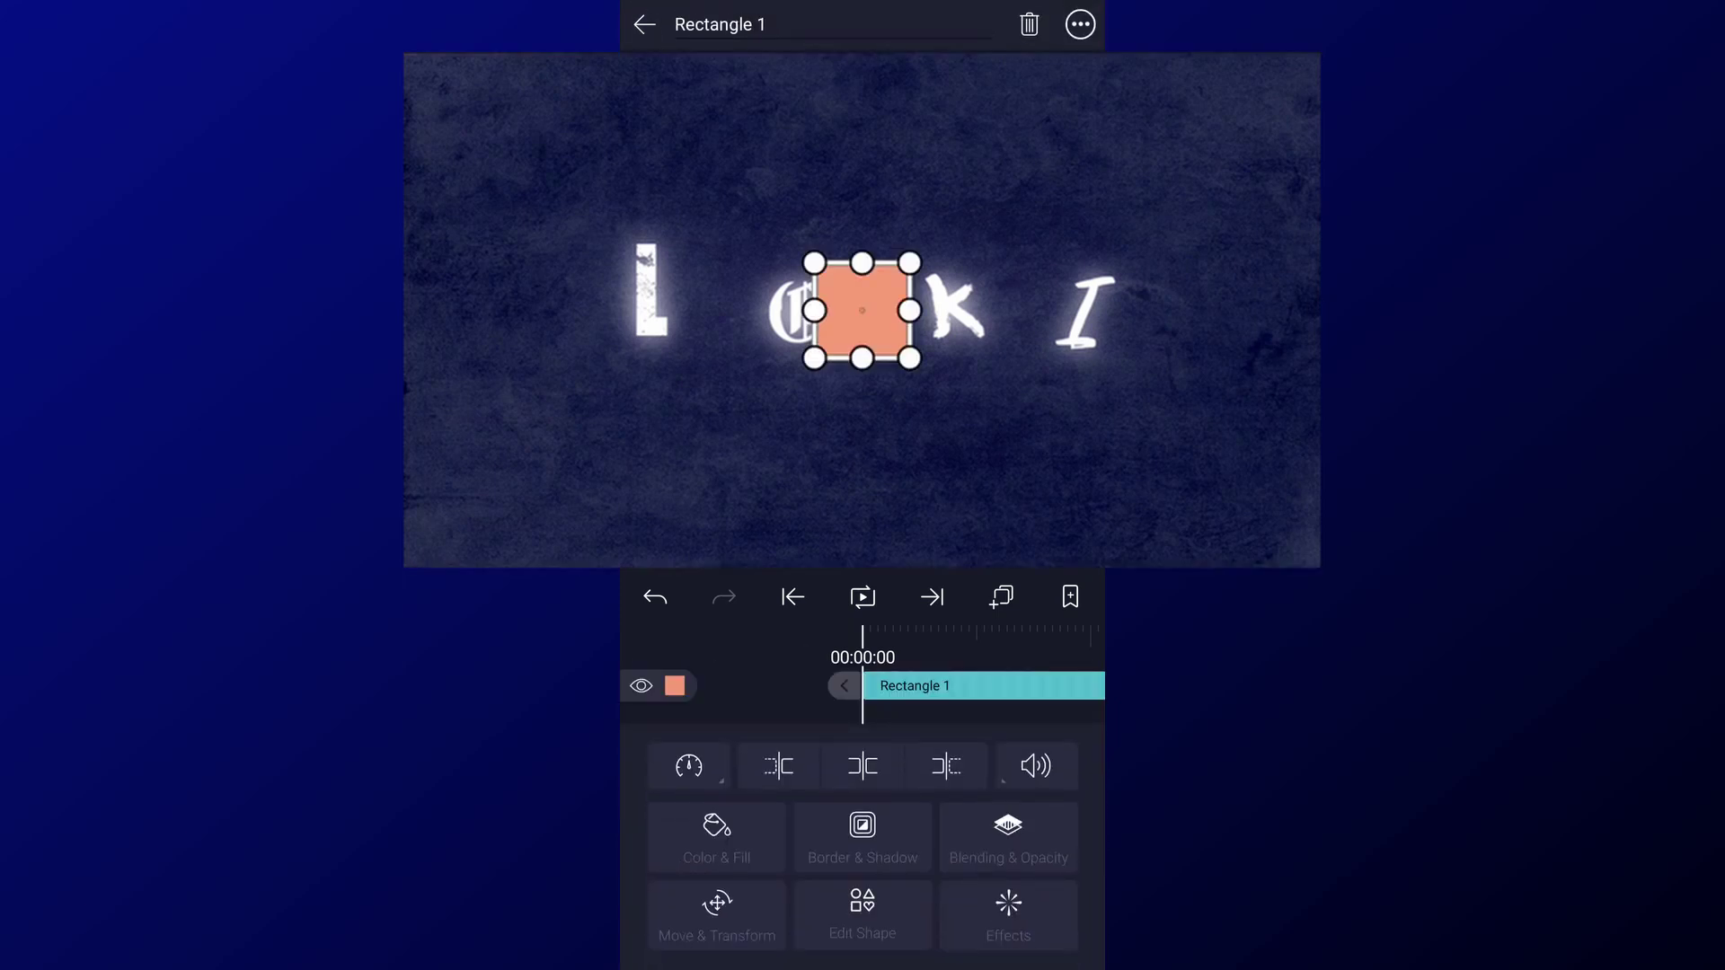
click(1080, 24)
click(1082, 342)
click(717, 917)
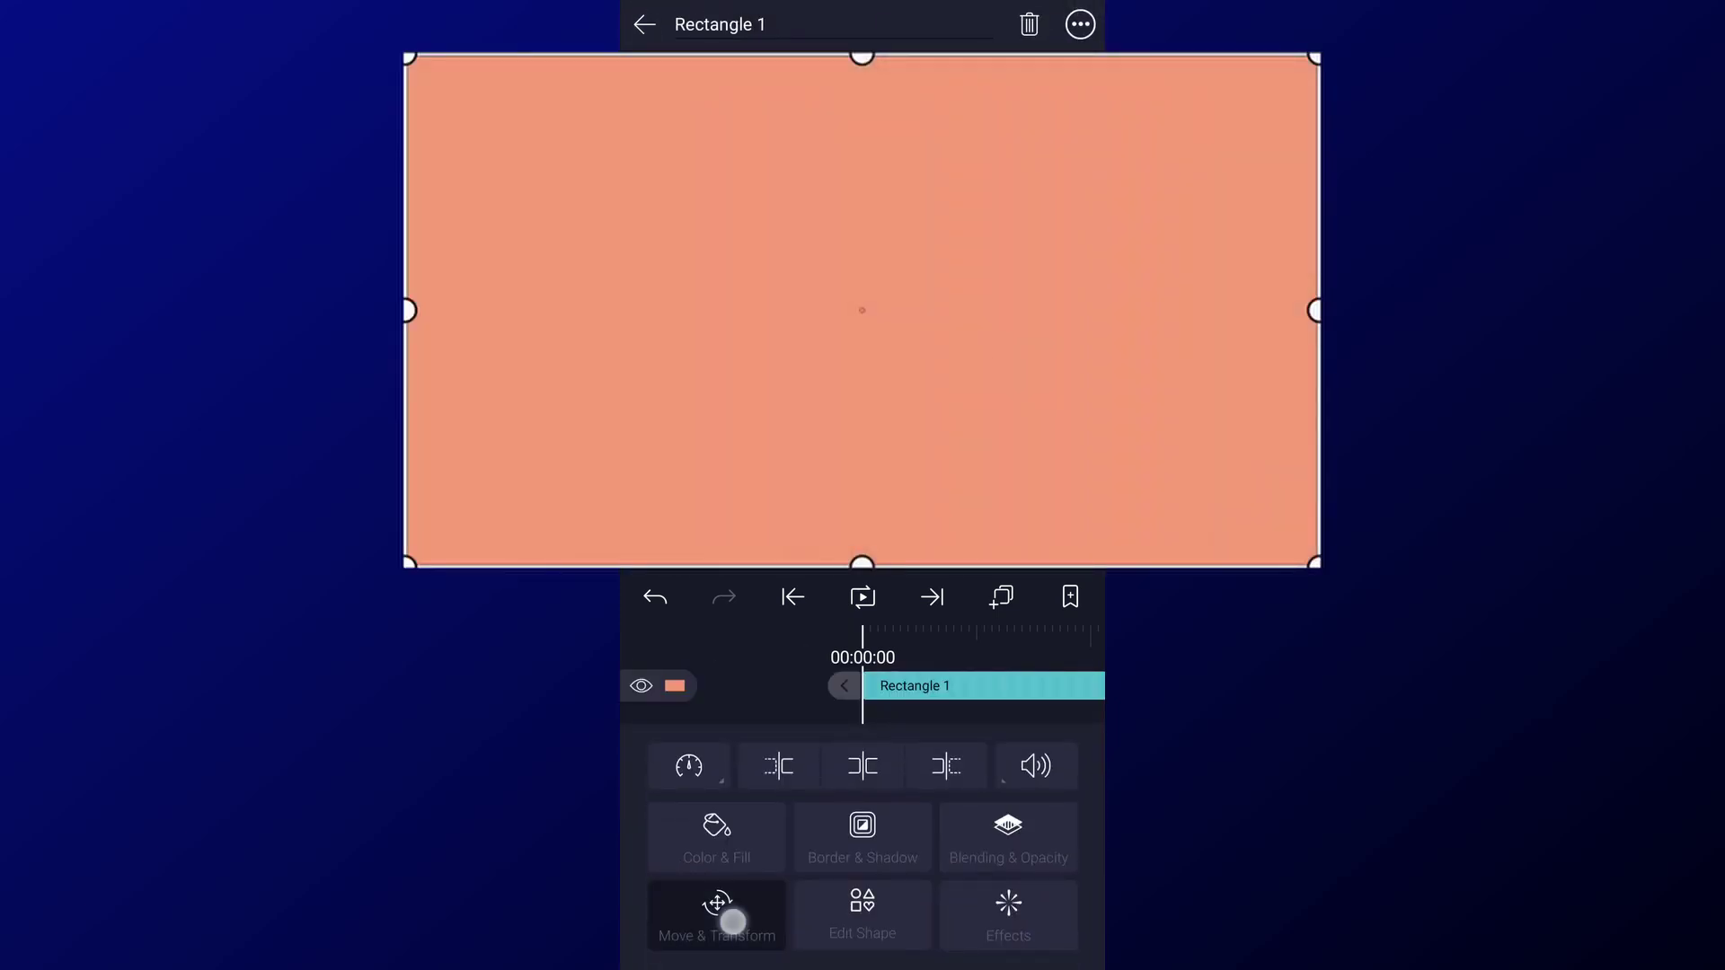
click(1067, 878)
drag(928, 898, 825, 907)
click(644, 25)
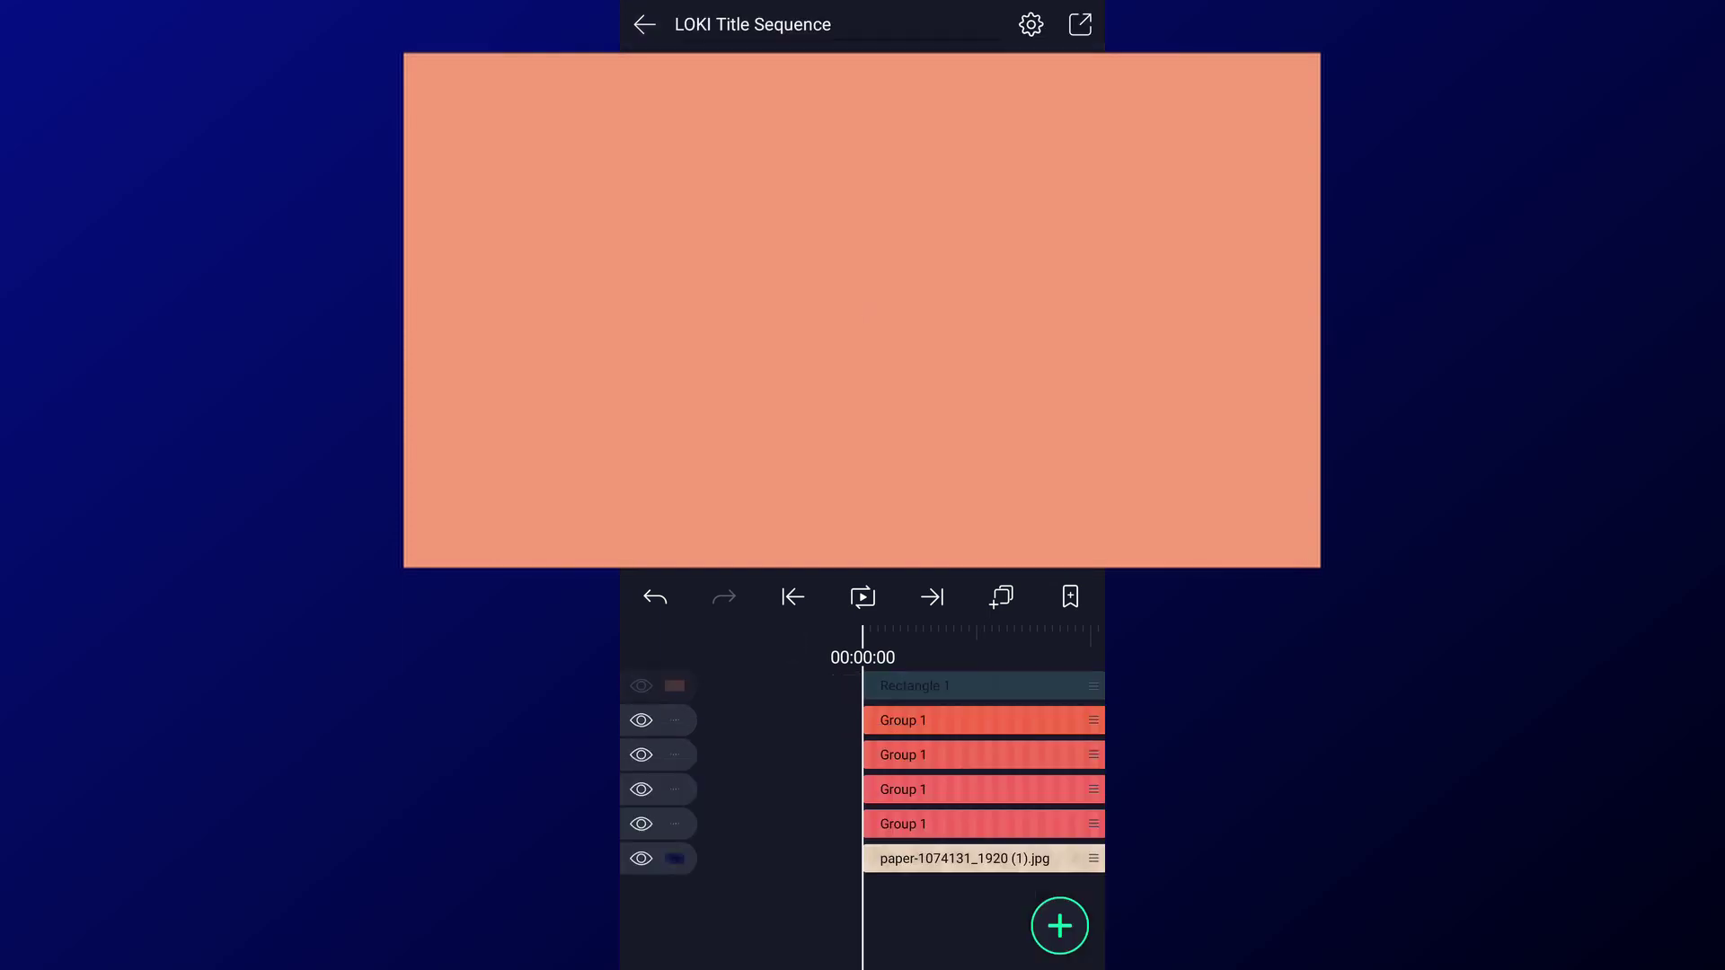
Step: Place Rectangle 1 above the paper, fill it black at 76% opacity
mouse_move(797, 686)
mouse_down()
mouse_move(825, 857)
mouse_move(827, 824)
mouse_up()
click(929, 820)
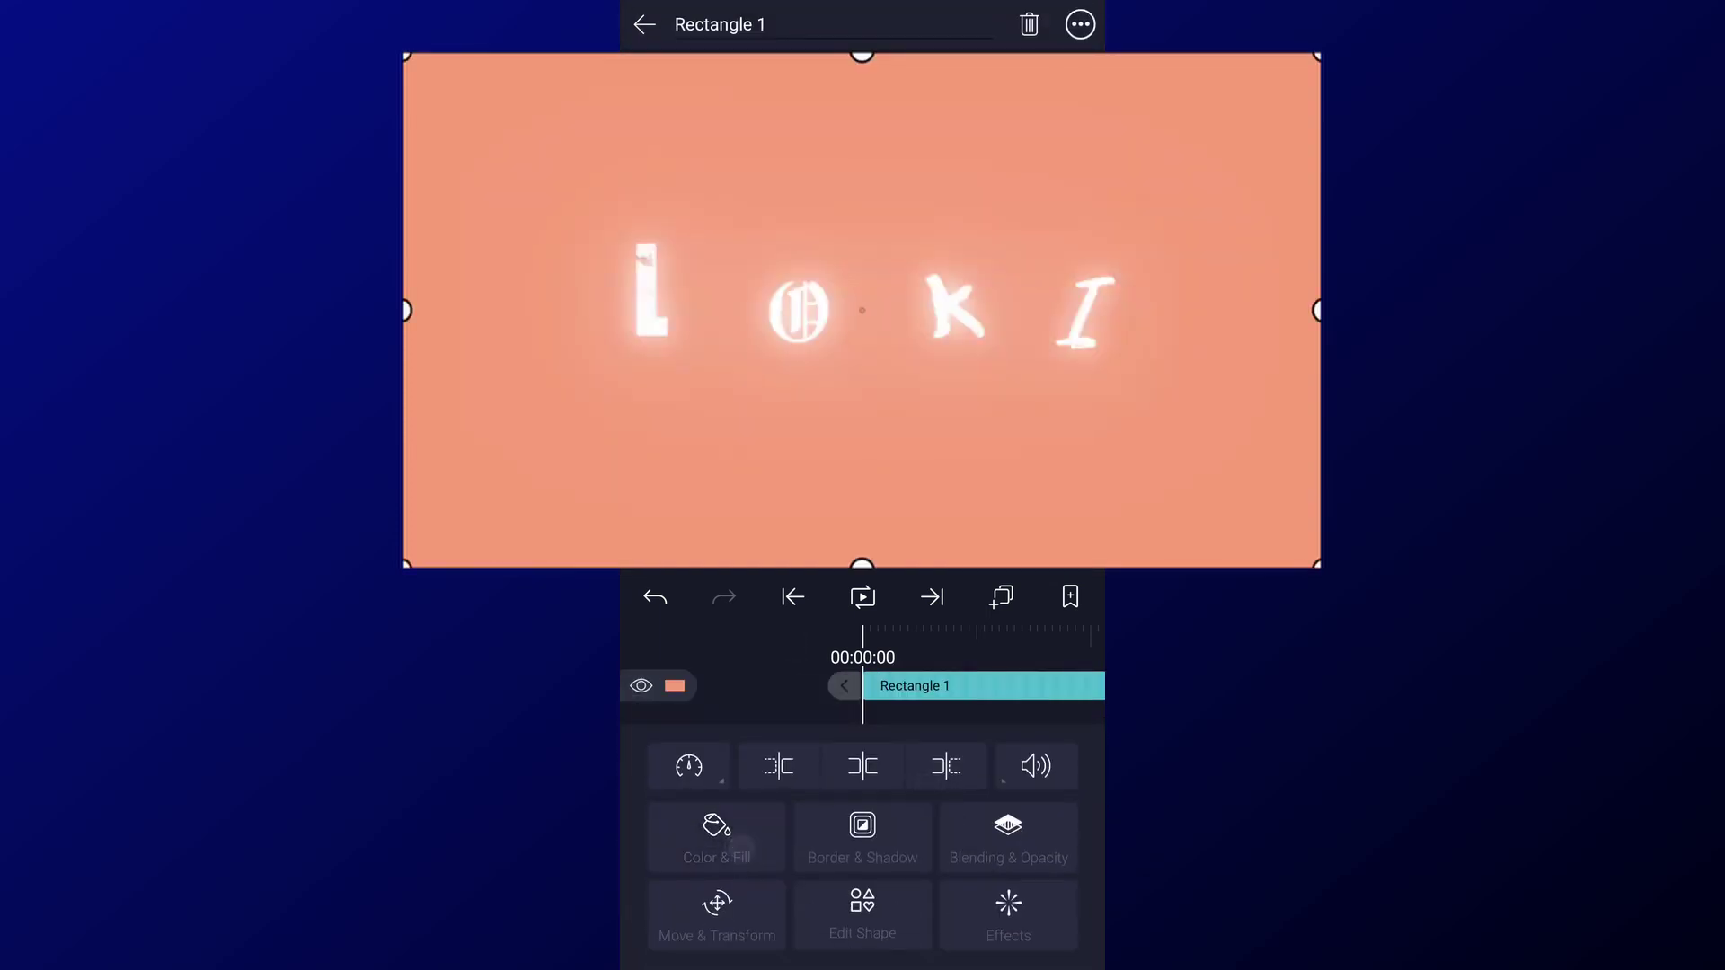
click(717, 836)
click(897, 888)
click(657, 755)
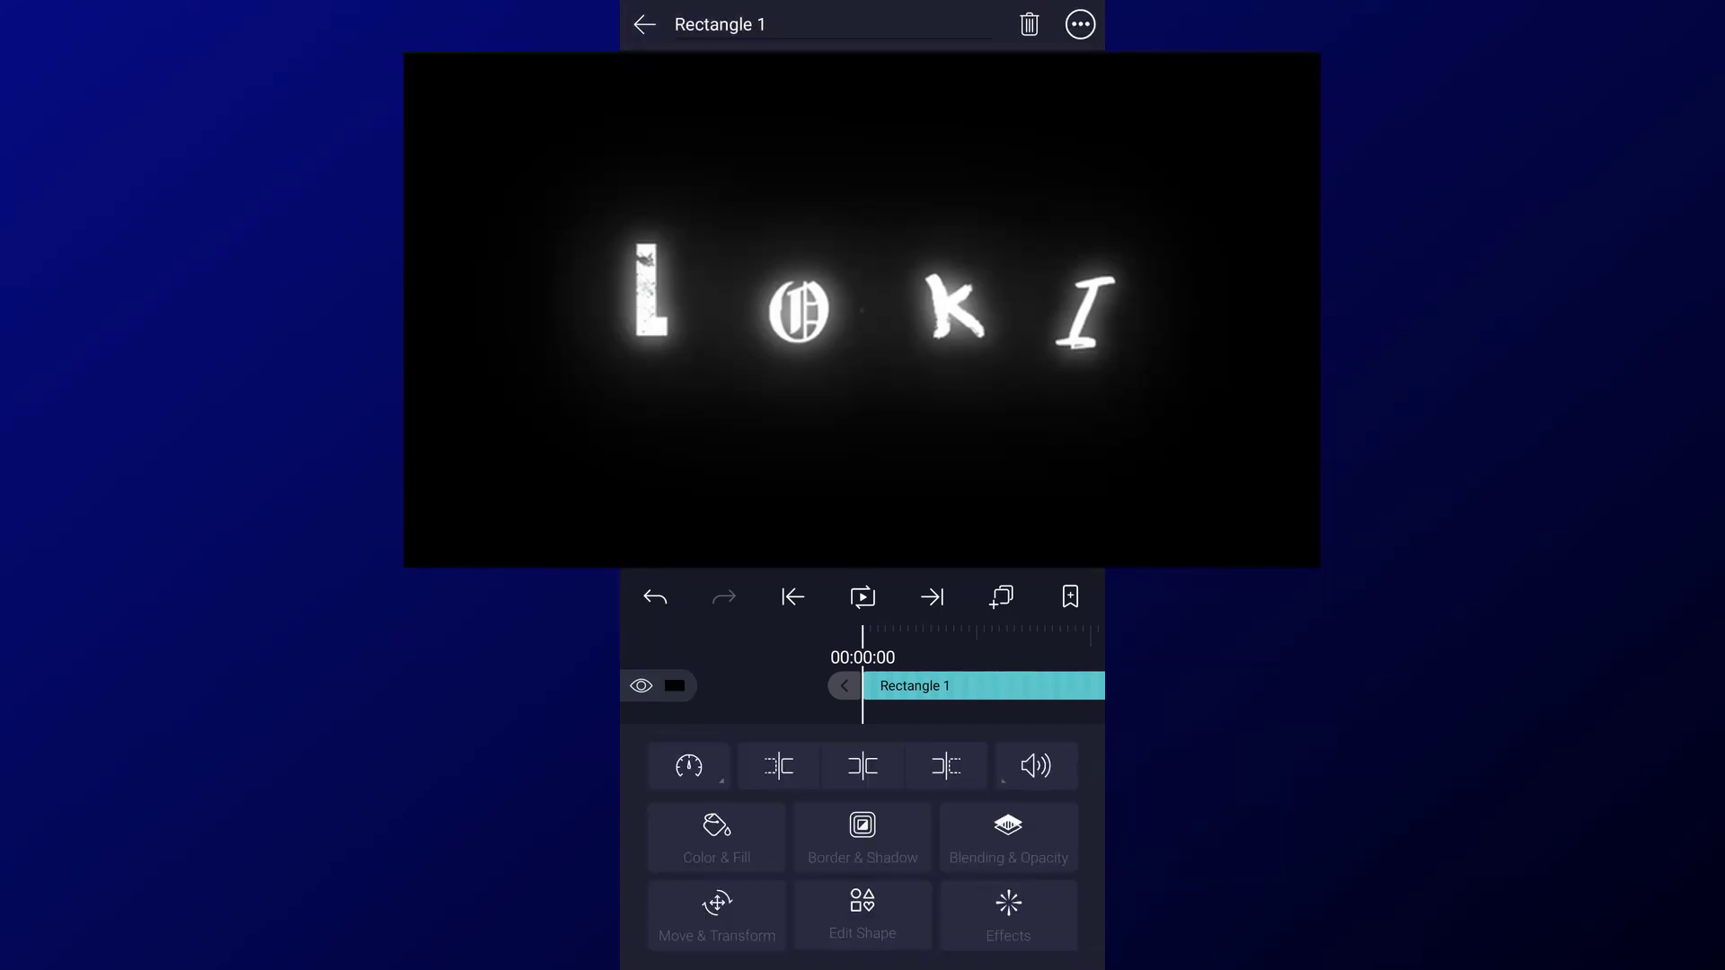
click(863, 831)
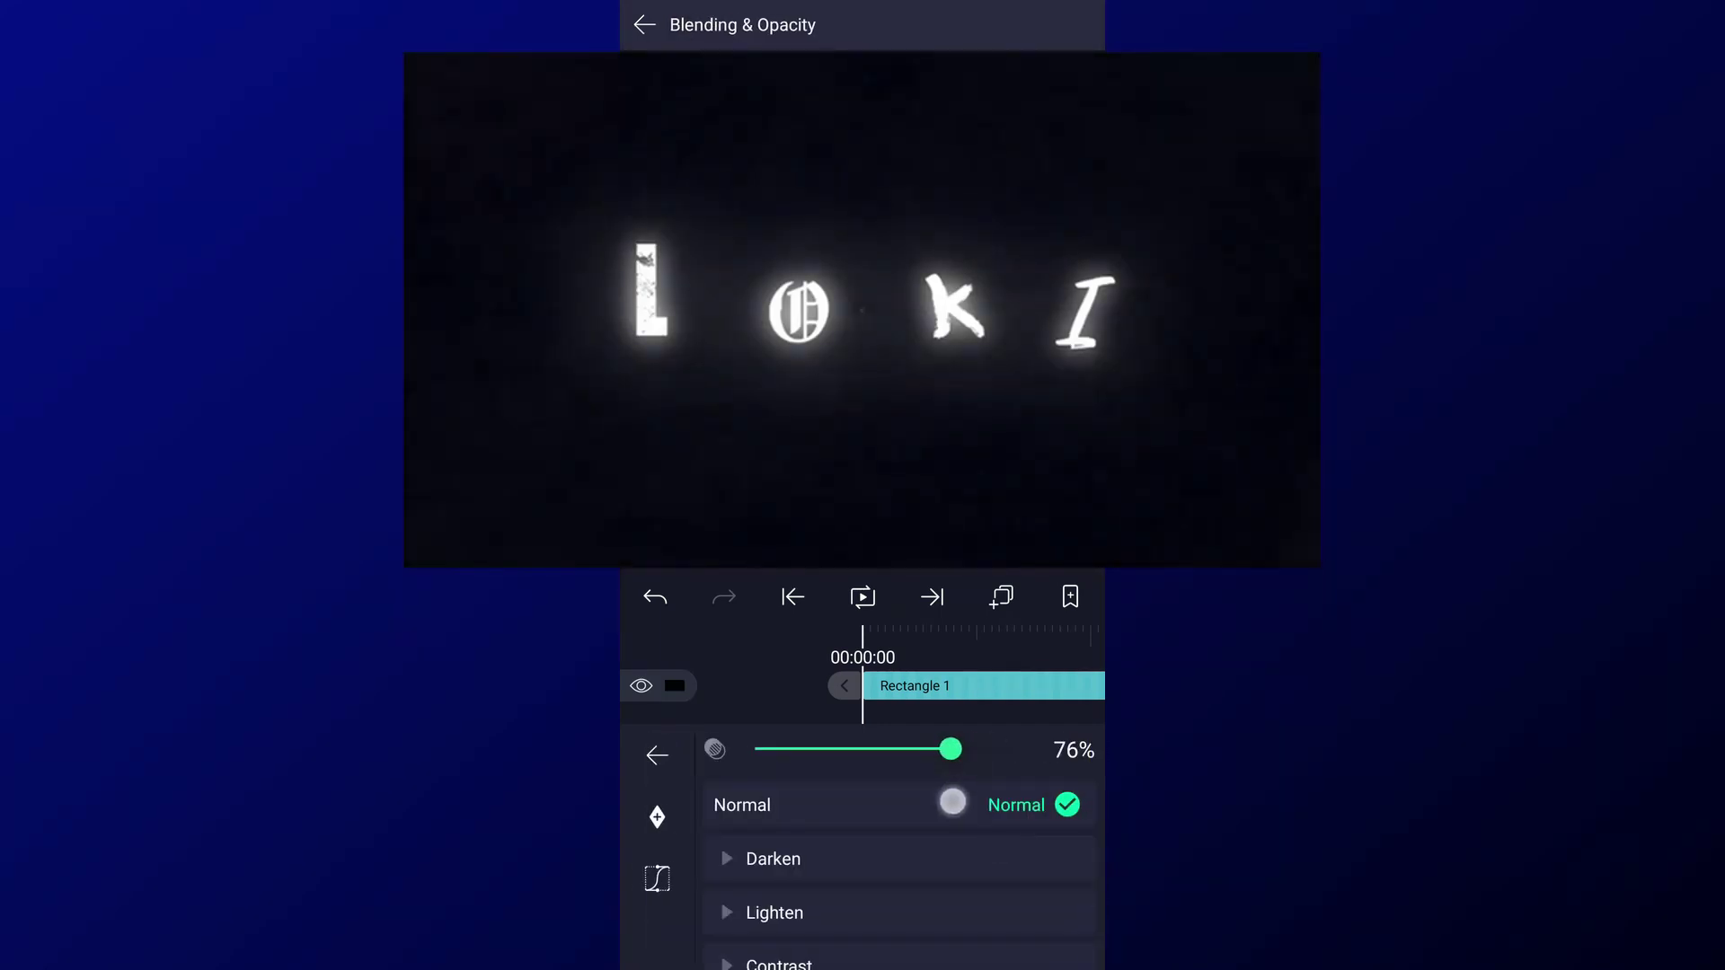
key(Escape)
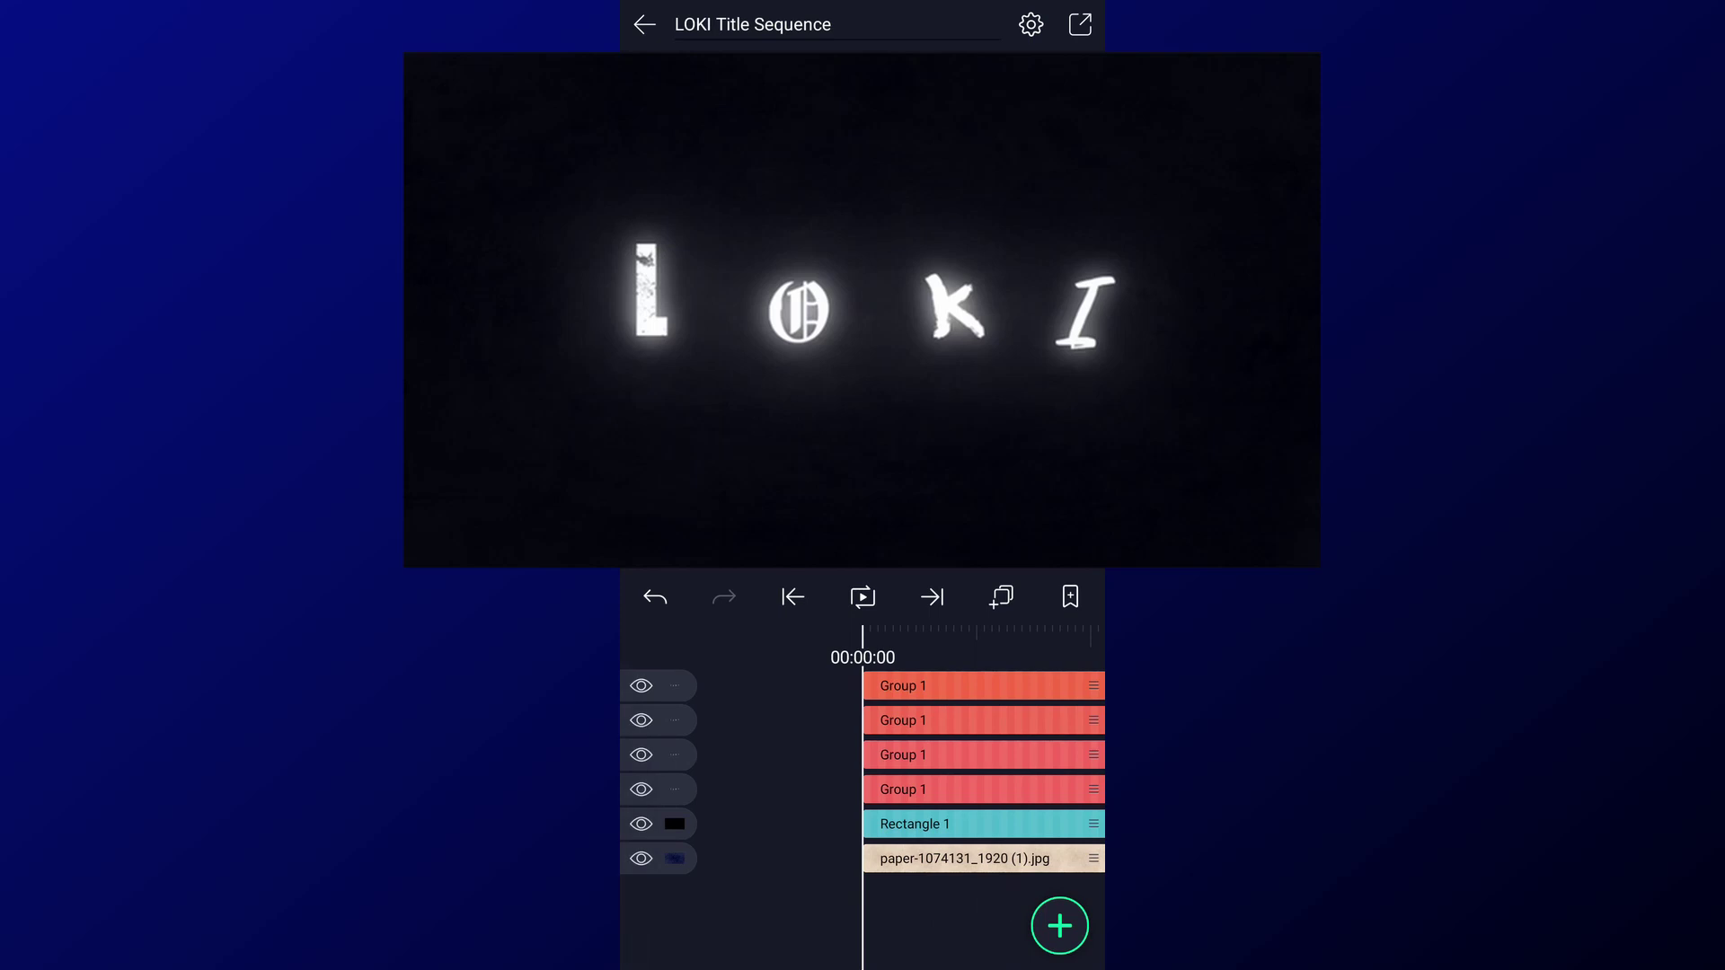
Step: Duplicate the black rectangle and move the copy to the top of the stack
click(957, 824)
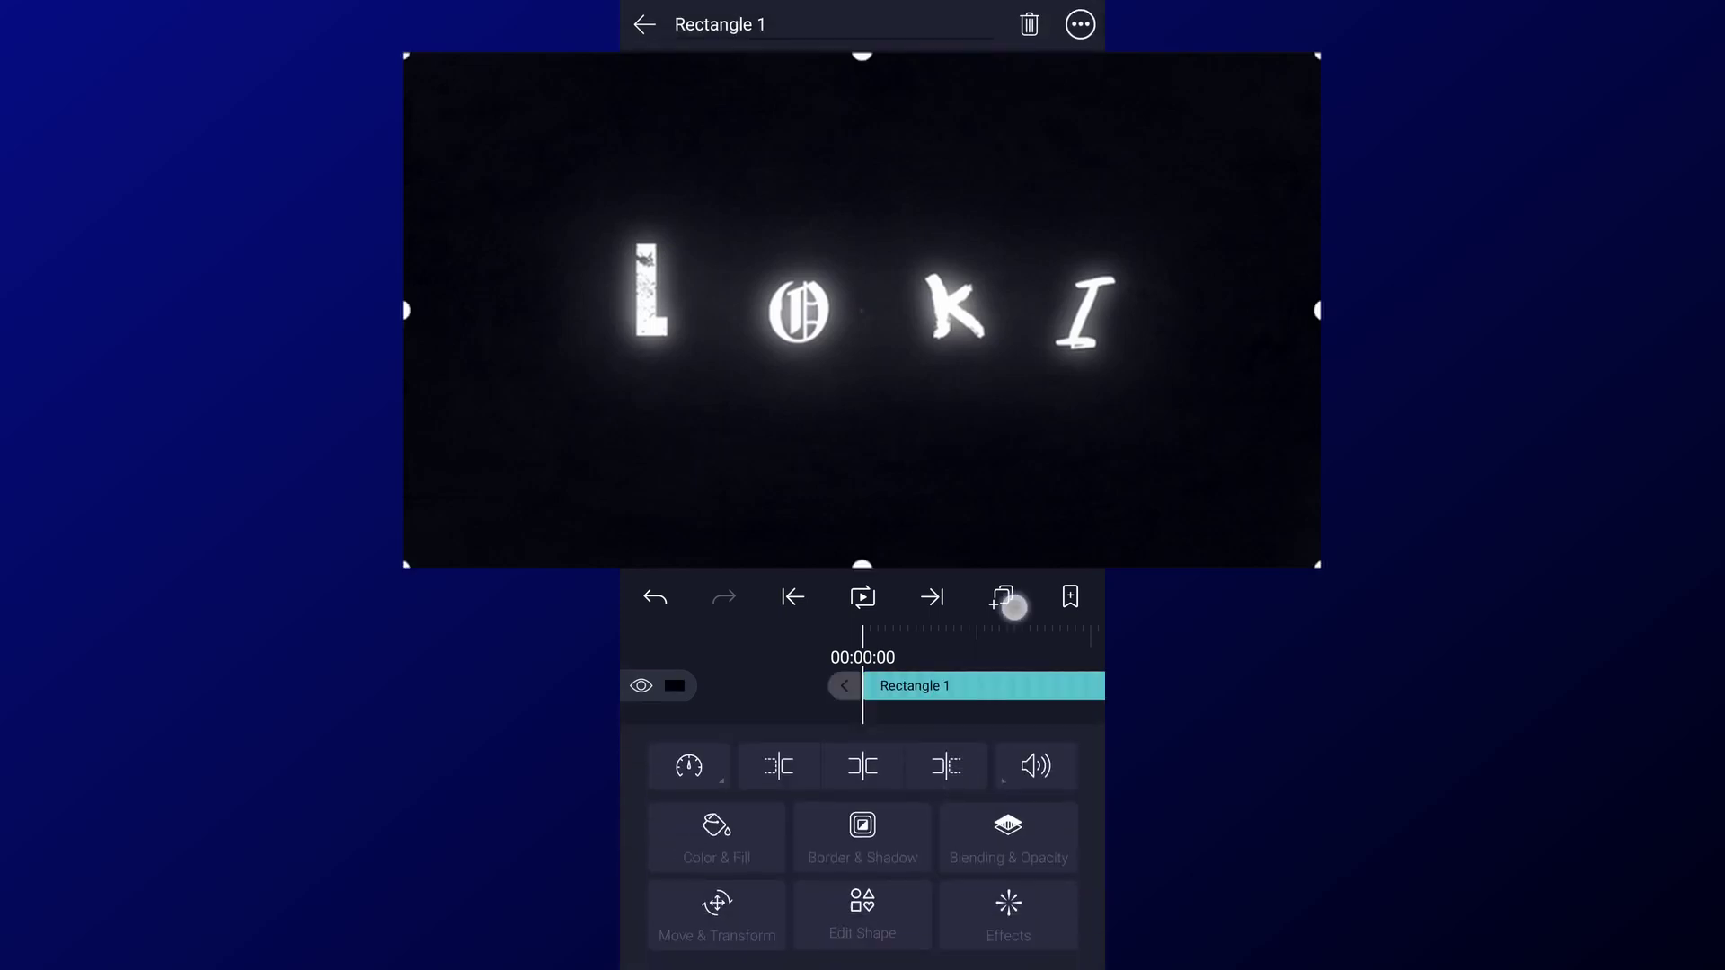
click(1014, 609)
click(959, 801)
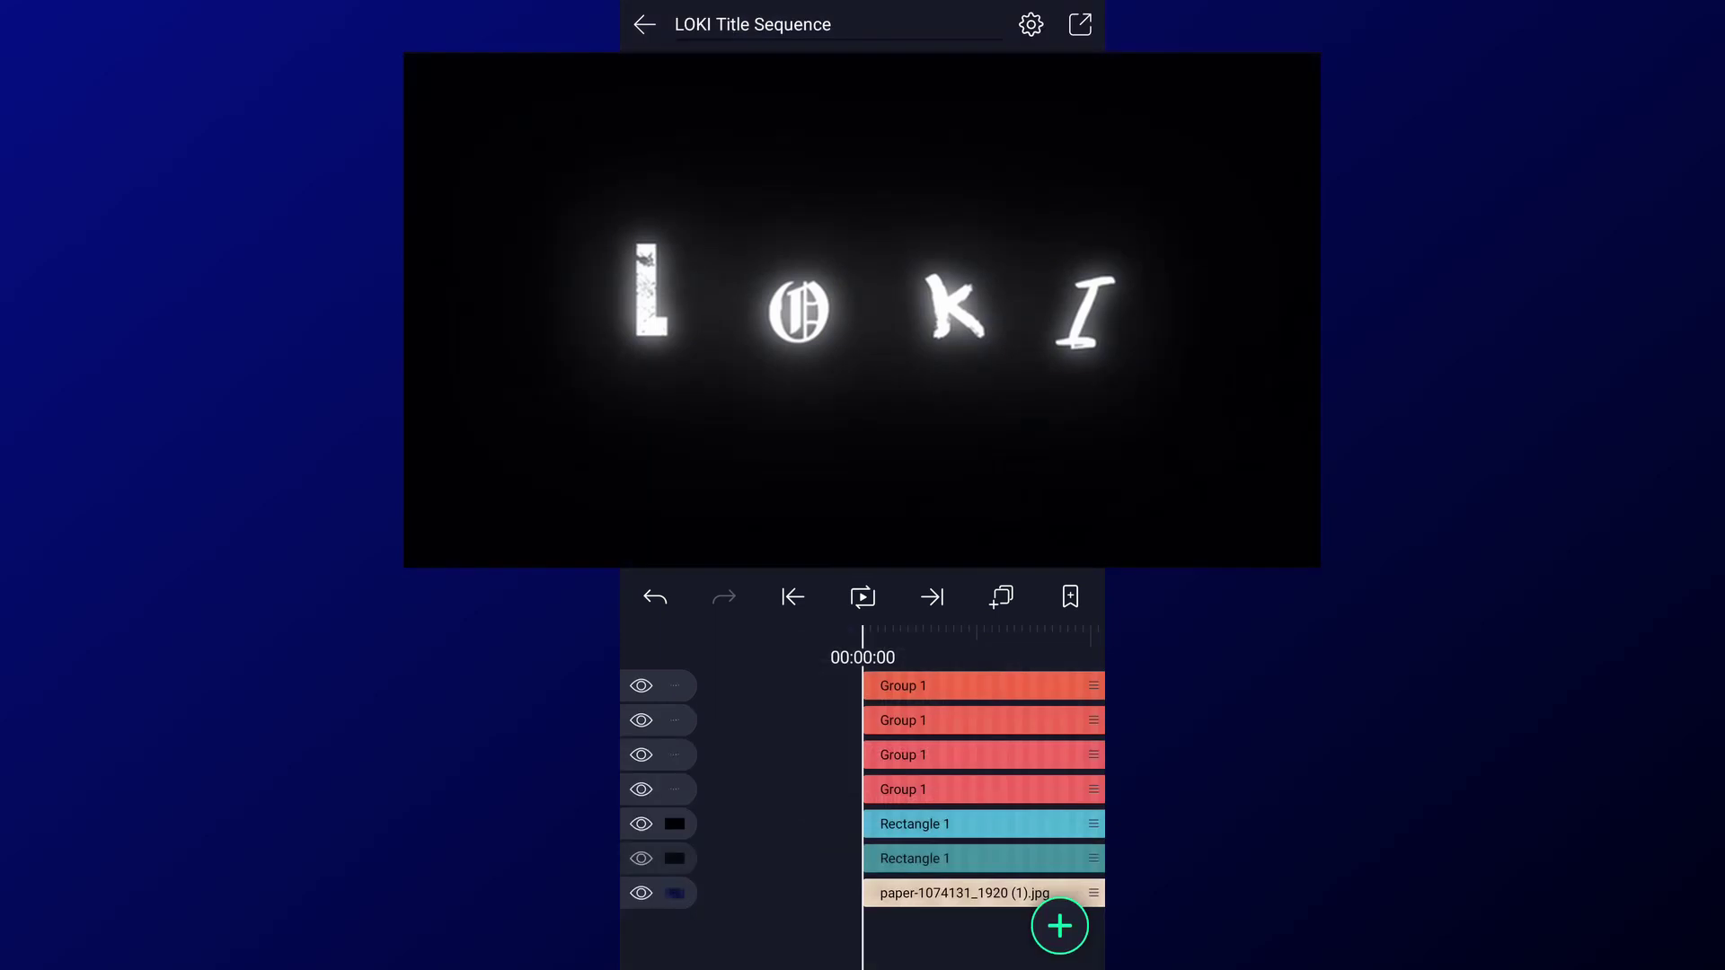
drag(820, 828, 809, 703)
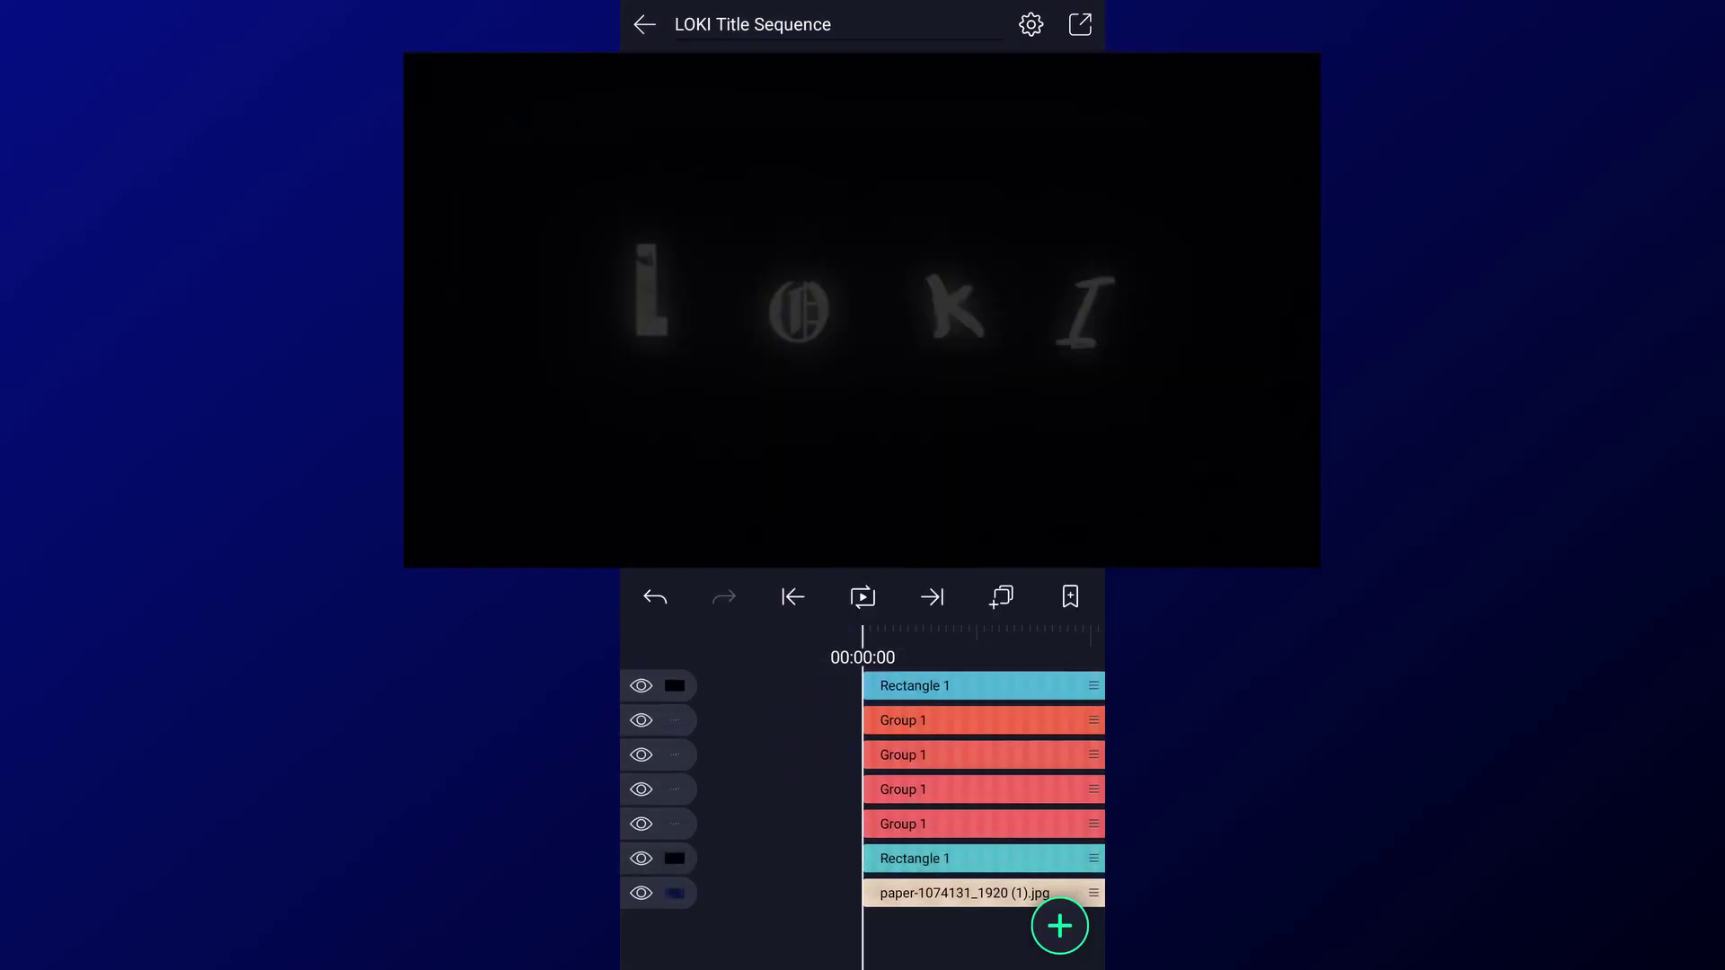
Step: Set the top black rectangle's opacity to 100%
click(908, 686)
click(1019, 828)
drag(960, 748, 1079, 755)
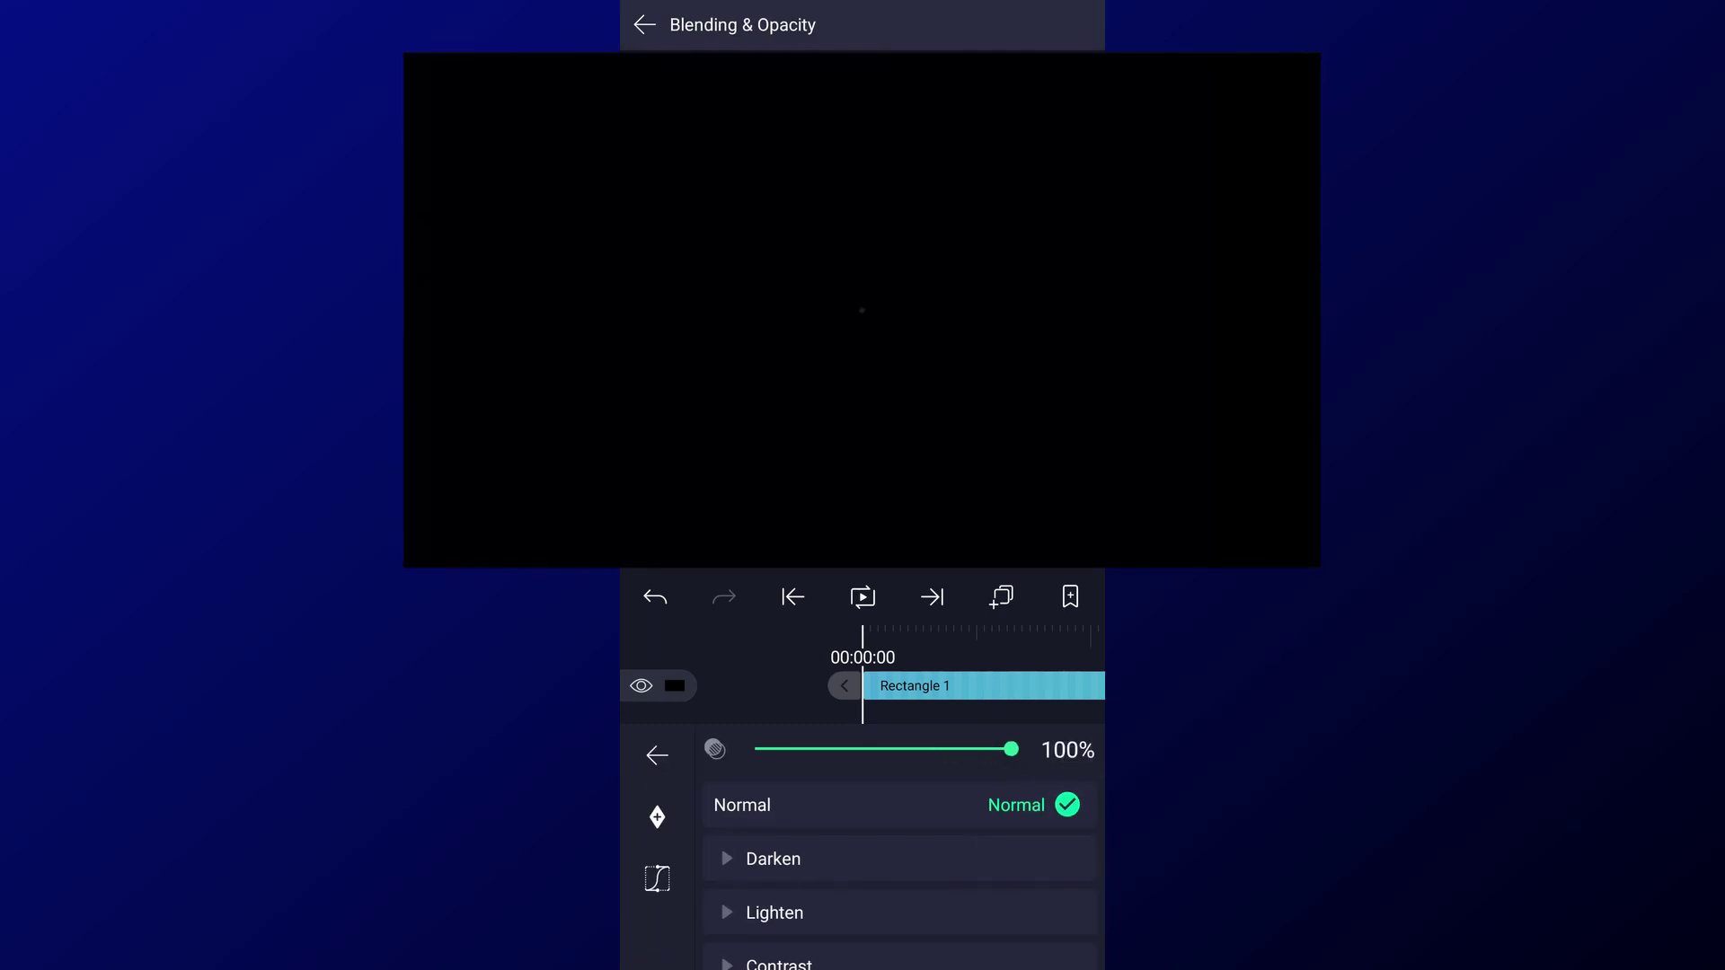
drag(1037, 650, 863, 710)
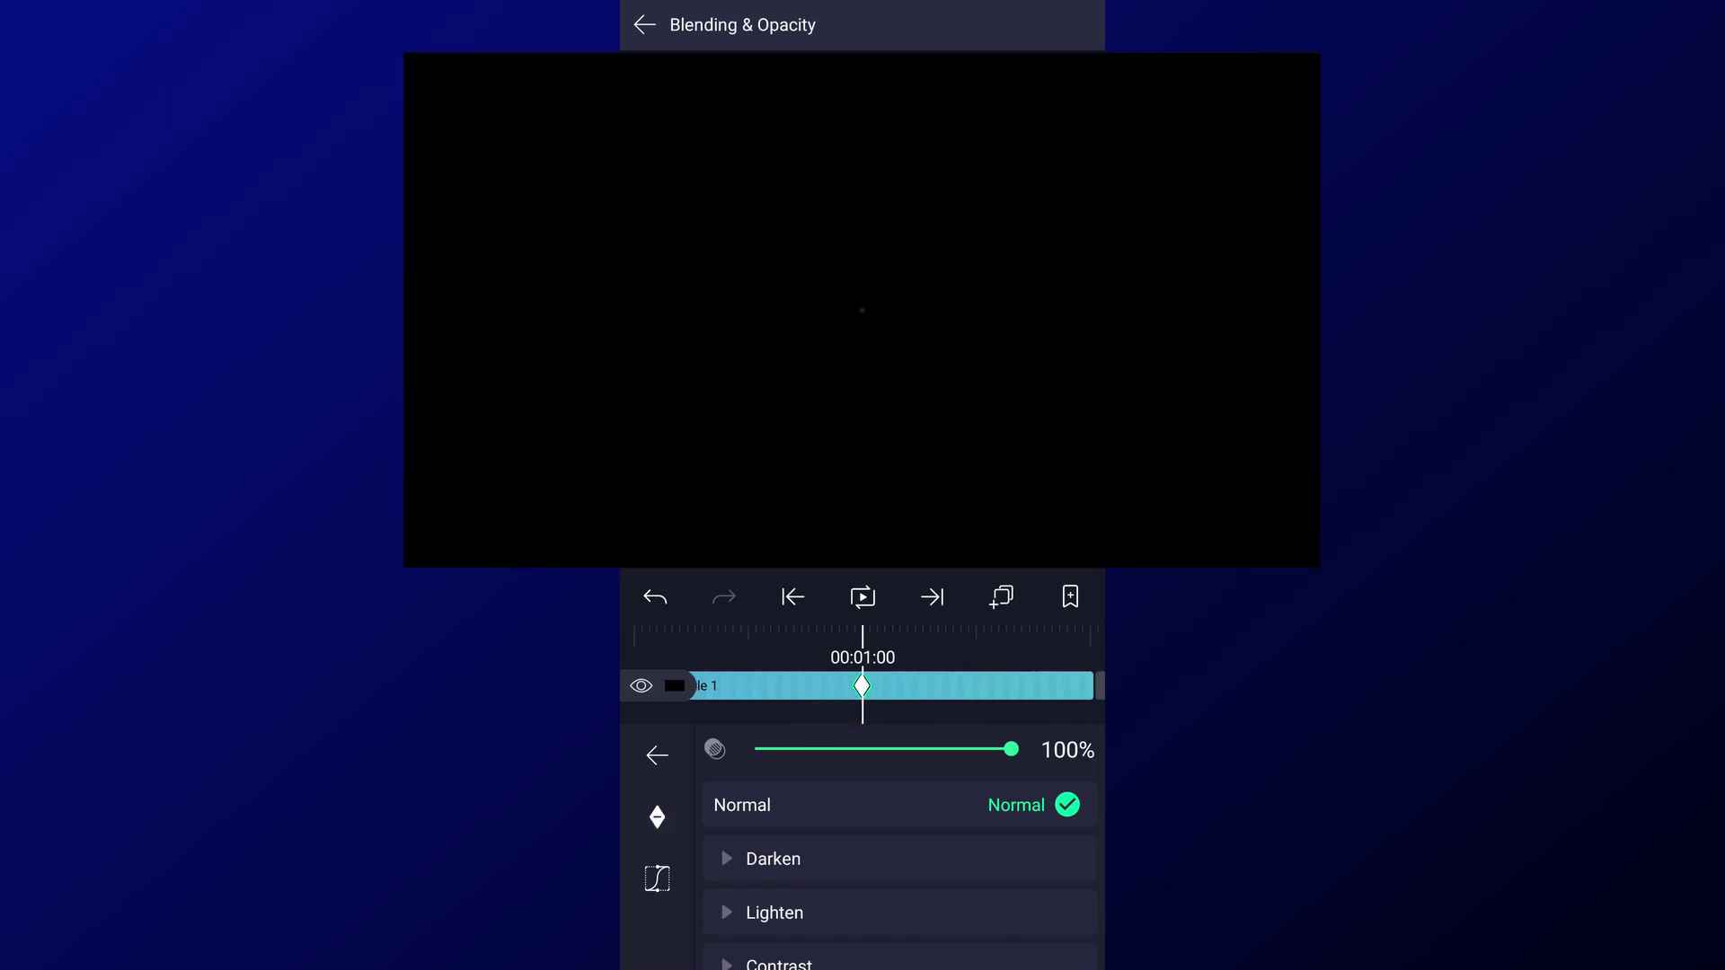
Step: Extend both black rectangles and the paper layer to 00:10:00
click(932, 596)
click(969, 690)
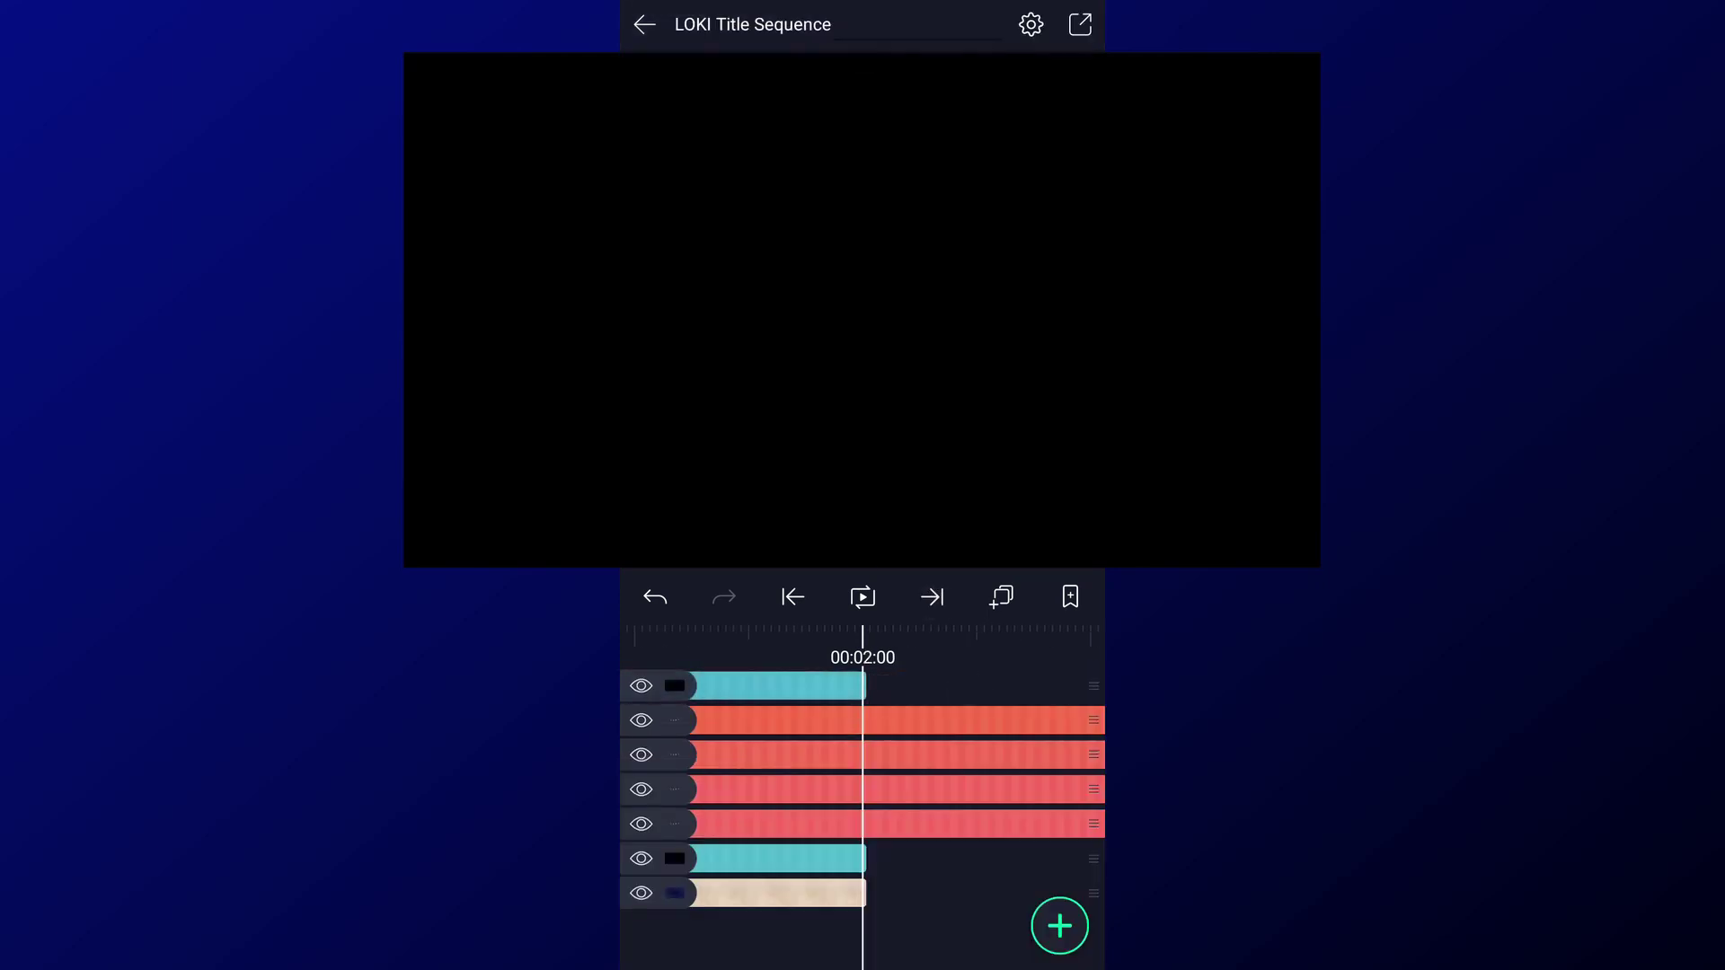
click(685, 686)
click(674, 858)
click(667, 893)
click(930, 599)
click(688, 926)
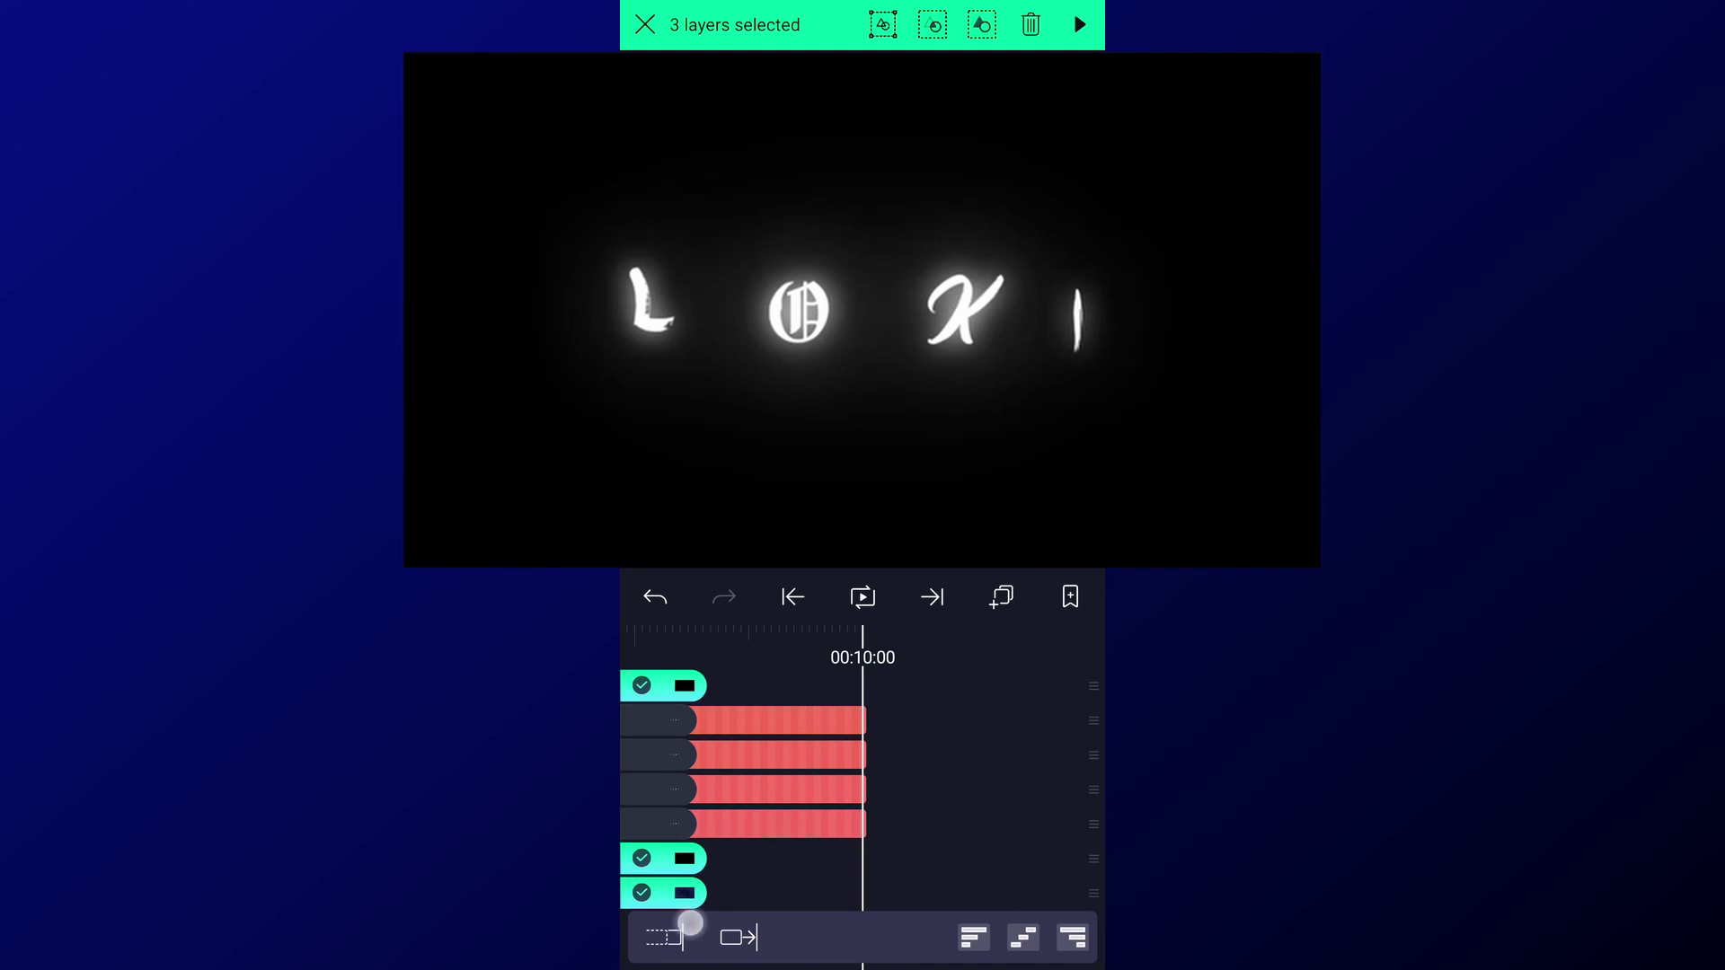
click(952, 745)
Step: Keyframe the top black layer: 100% at start, 0% at 00:01:00 and 00:09:00, 100% at end
click(816, 697)
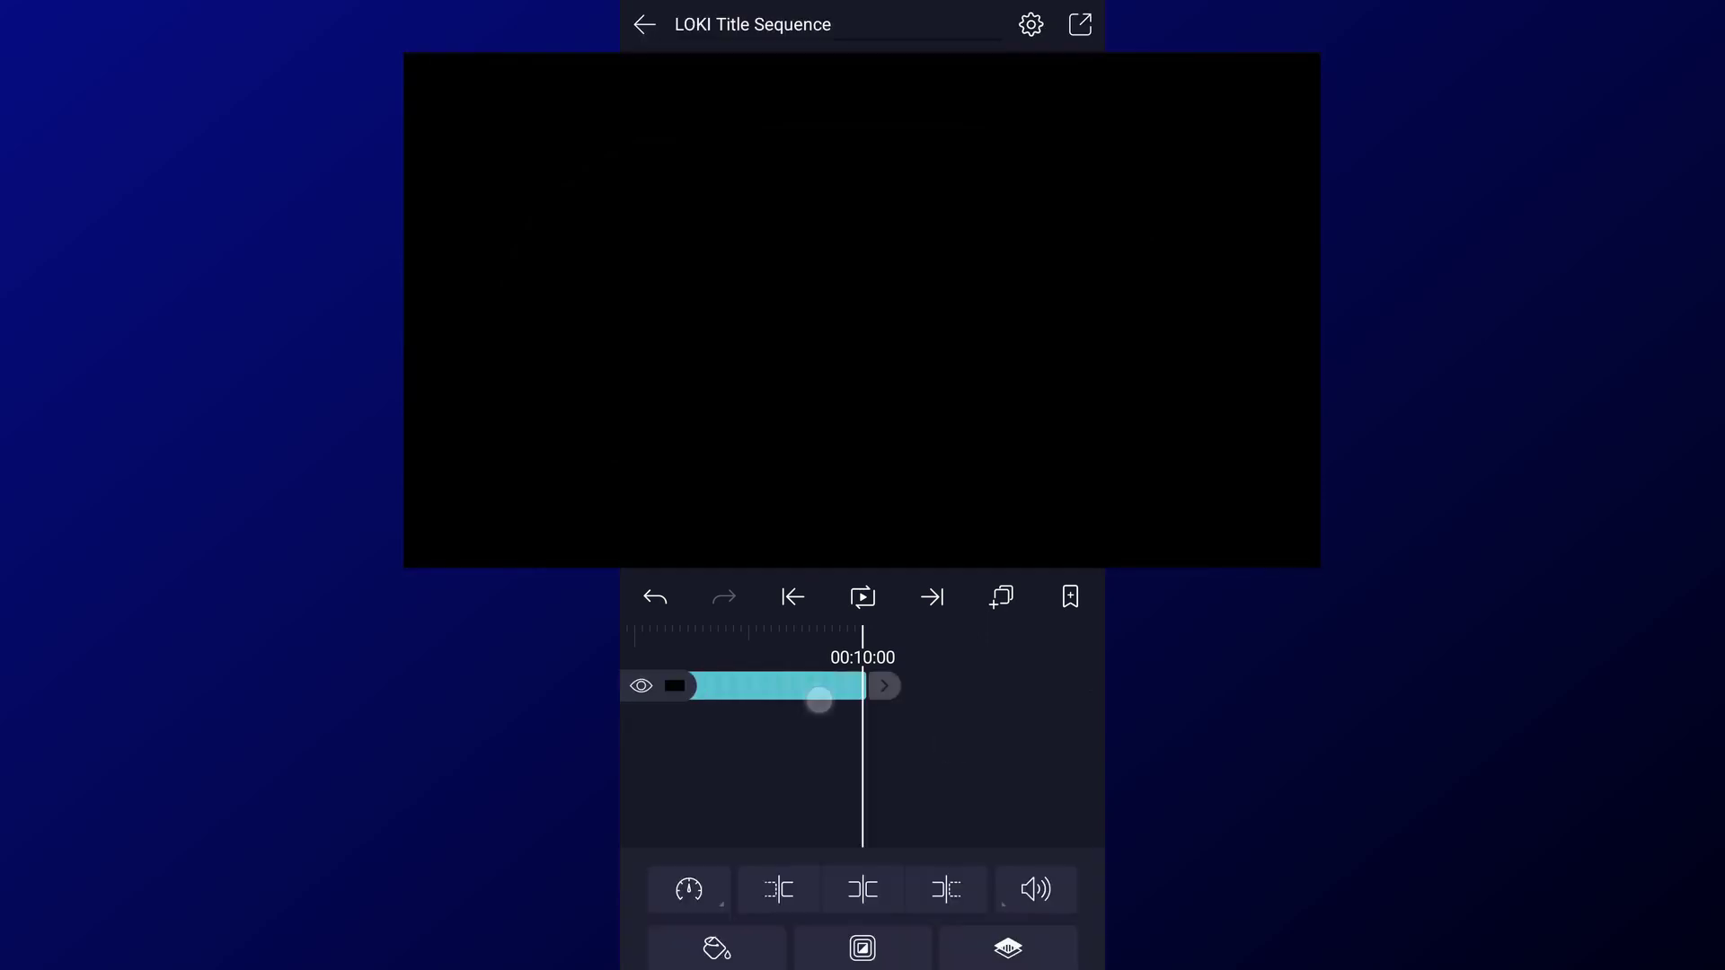
click(716, 944)
mouse_move(953, 672)
mouse_down()
mouse_move(1061, 672)
mouse_move(1021, 651)
mouse_up()
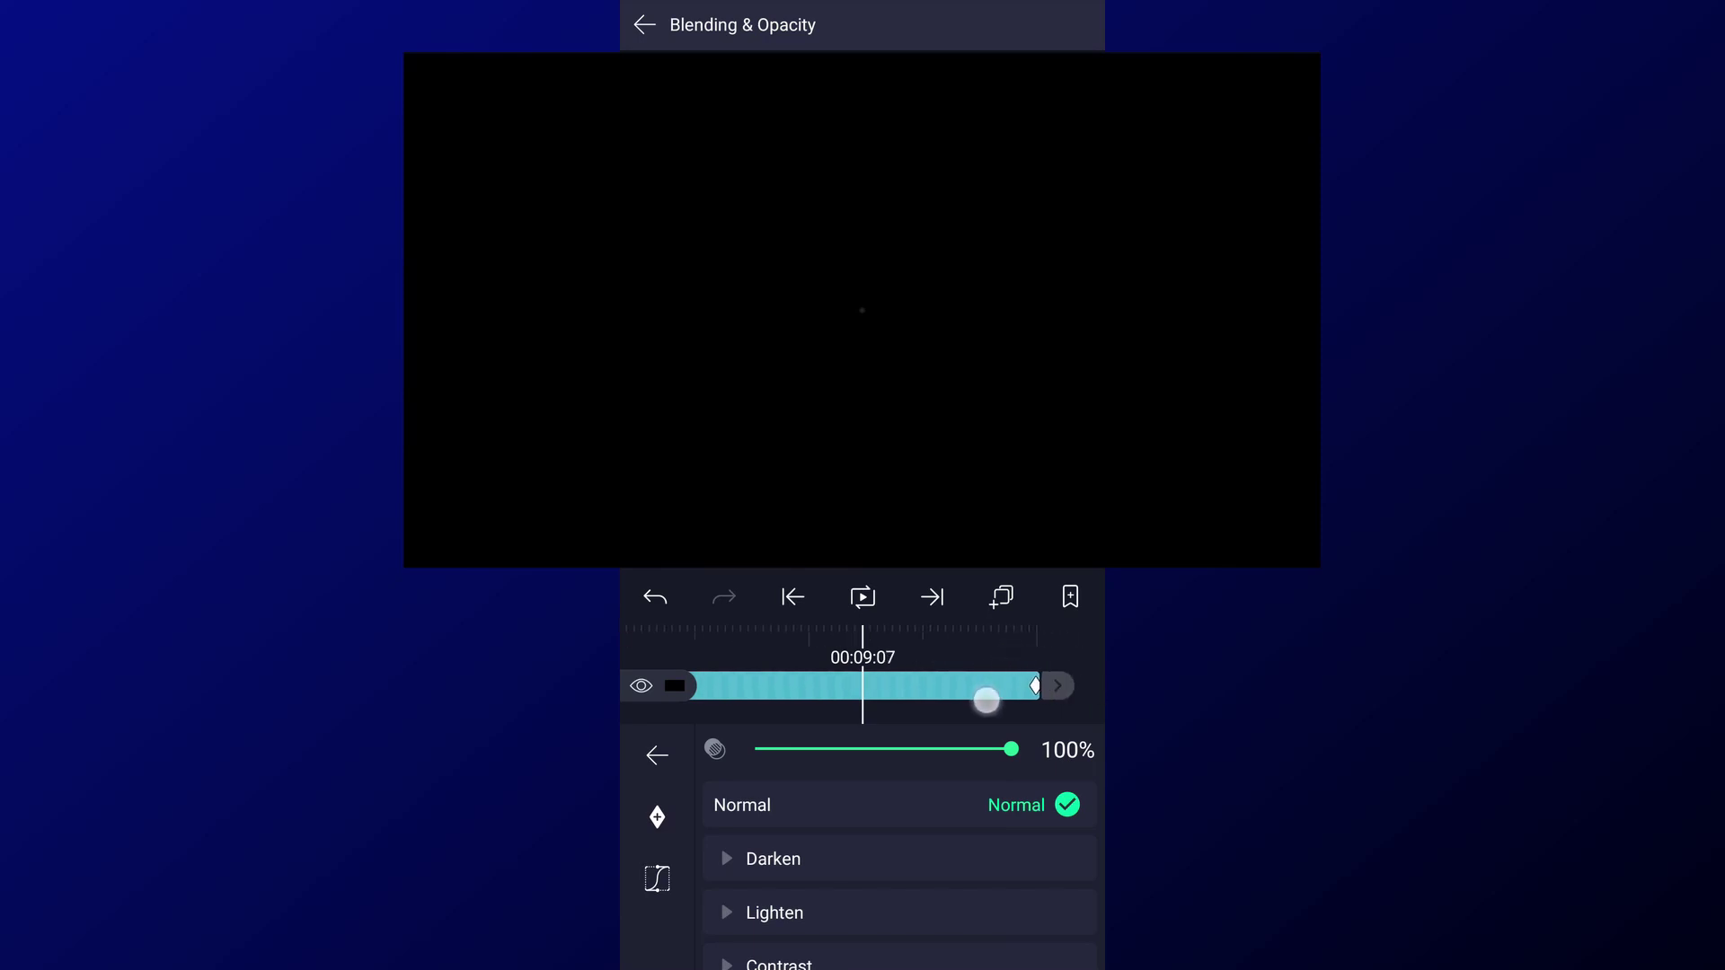
drag(986, 700, 1043, 687)
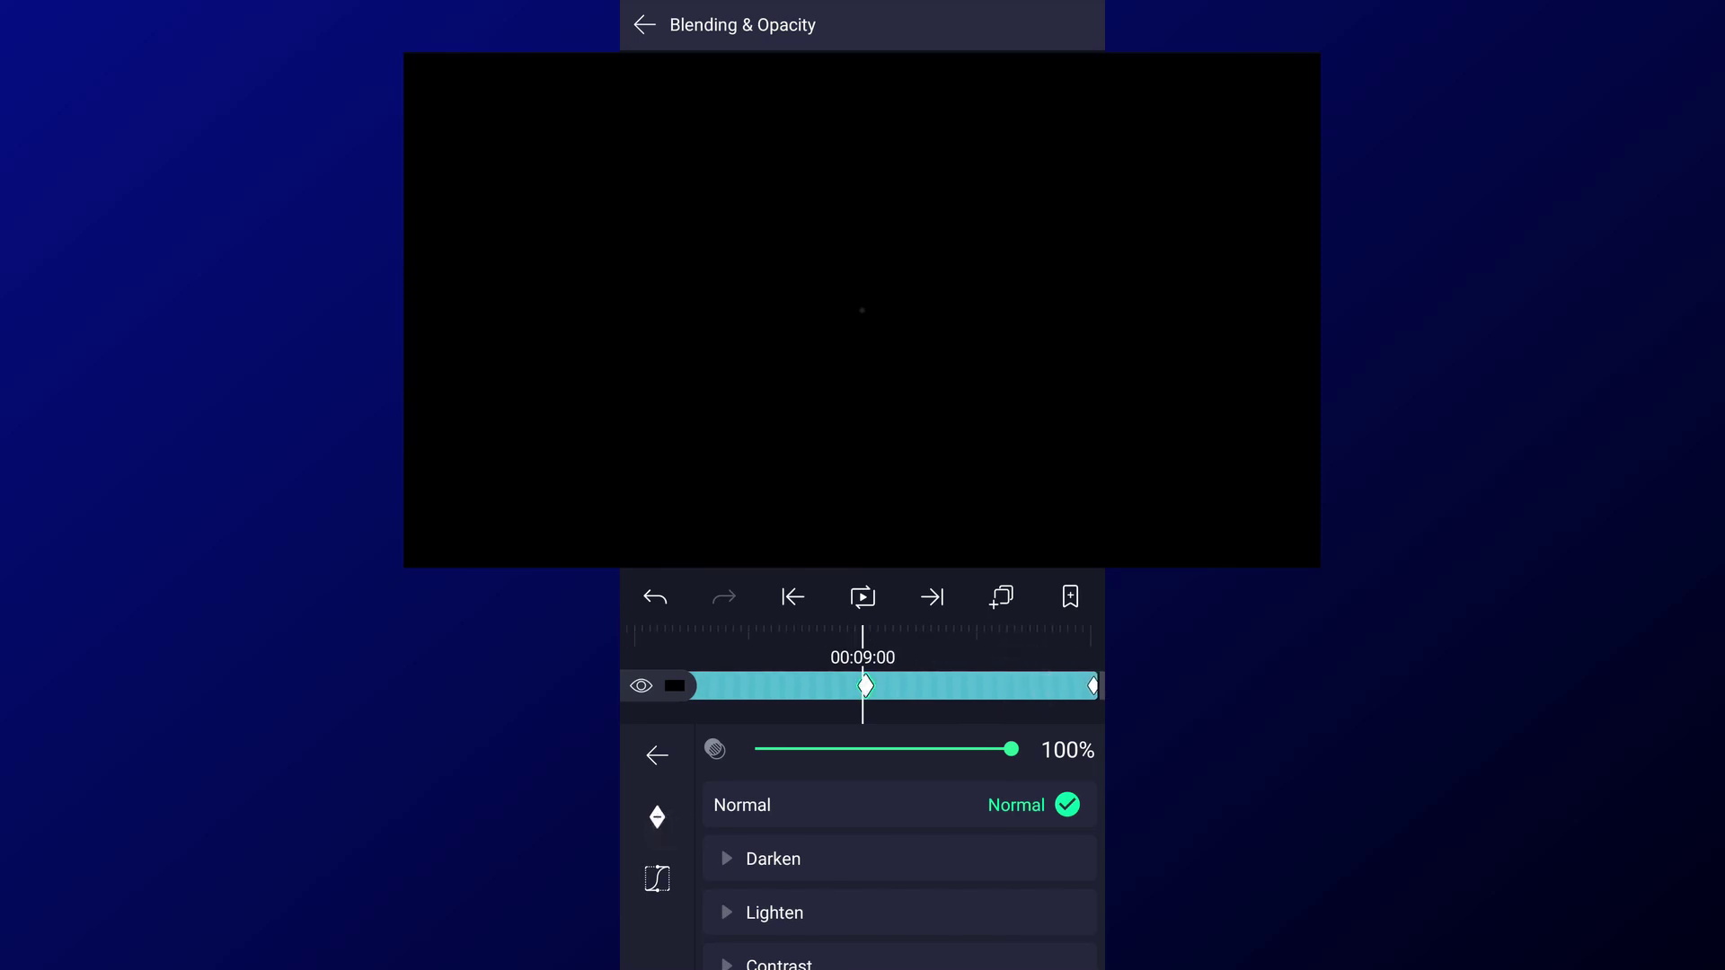
drag(1011, 749, 704, 762)
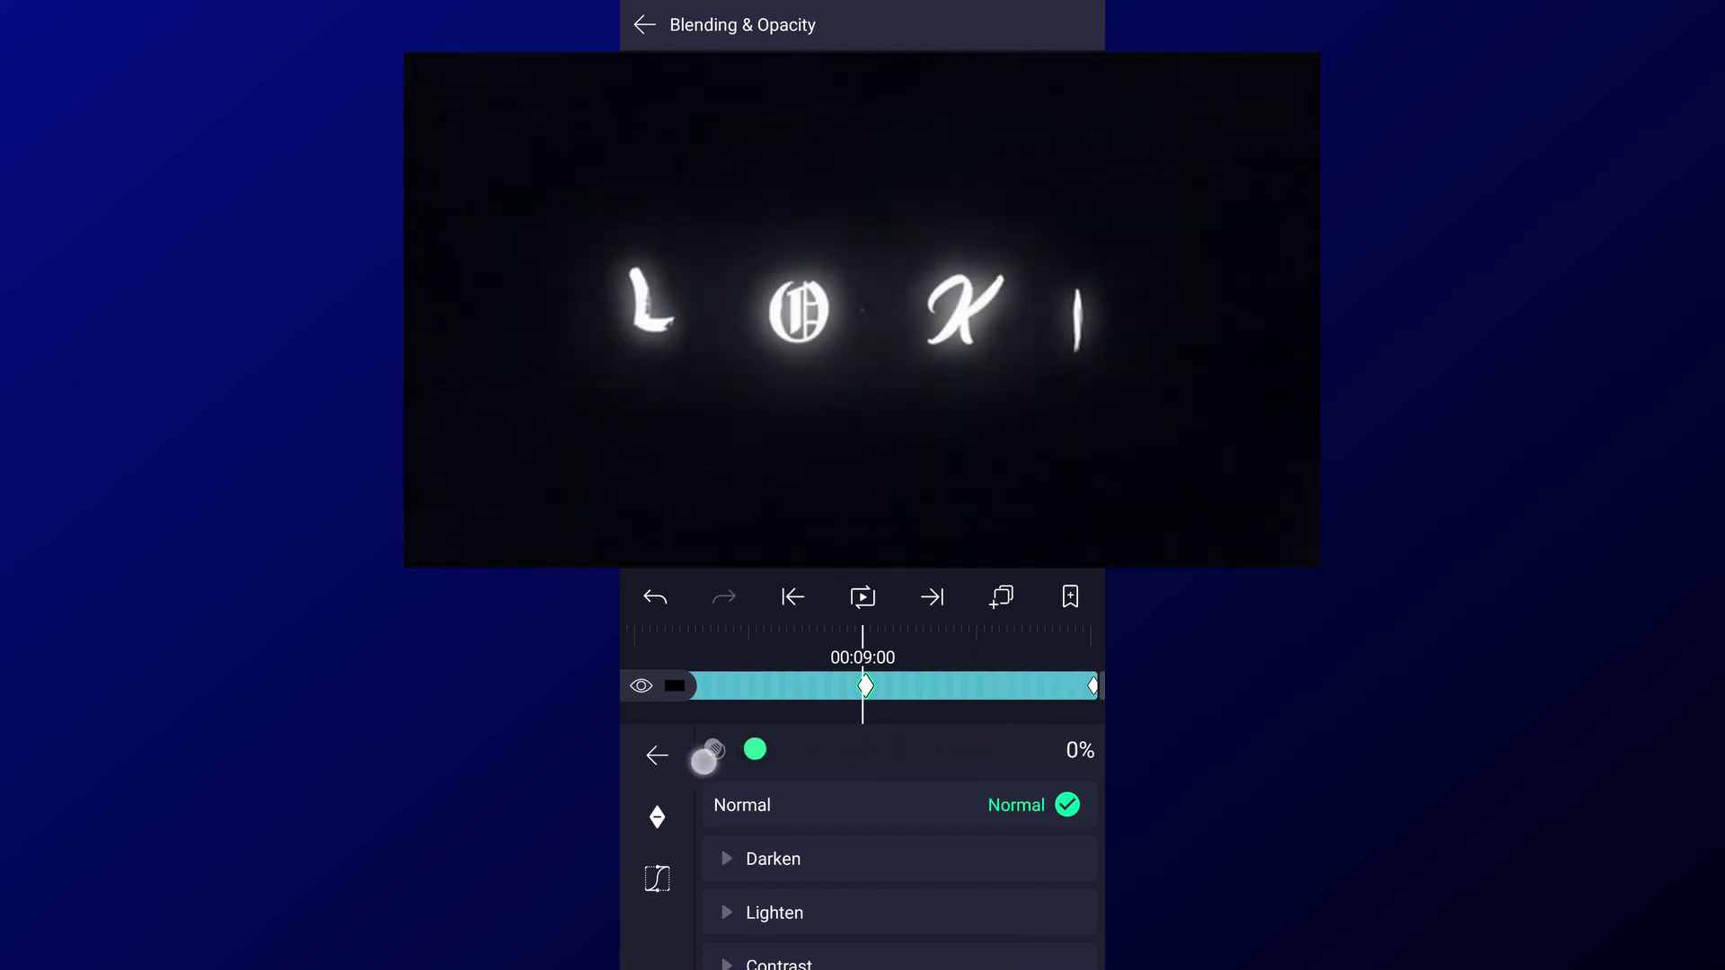
click(792, 596)
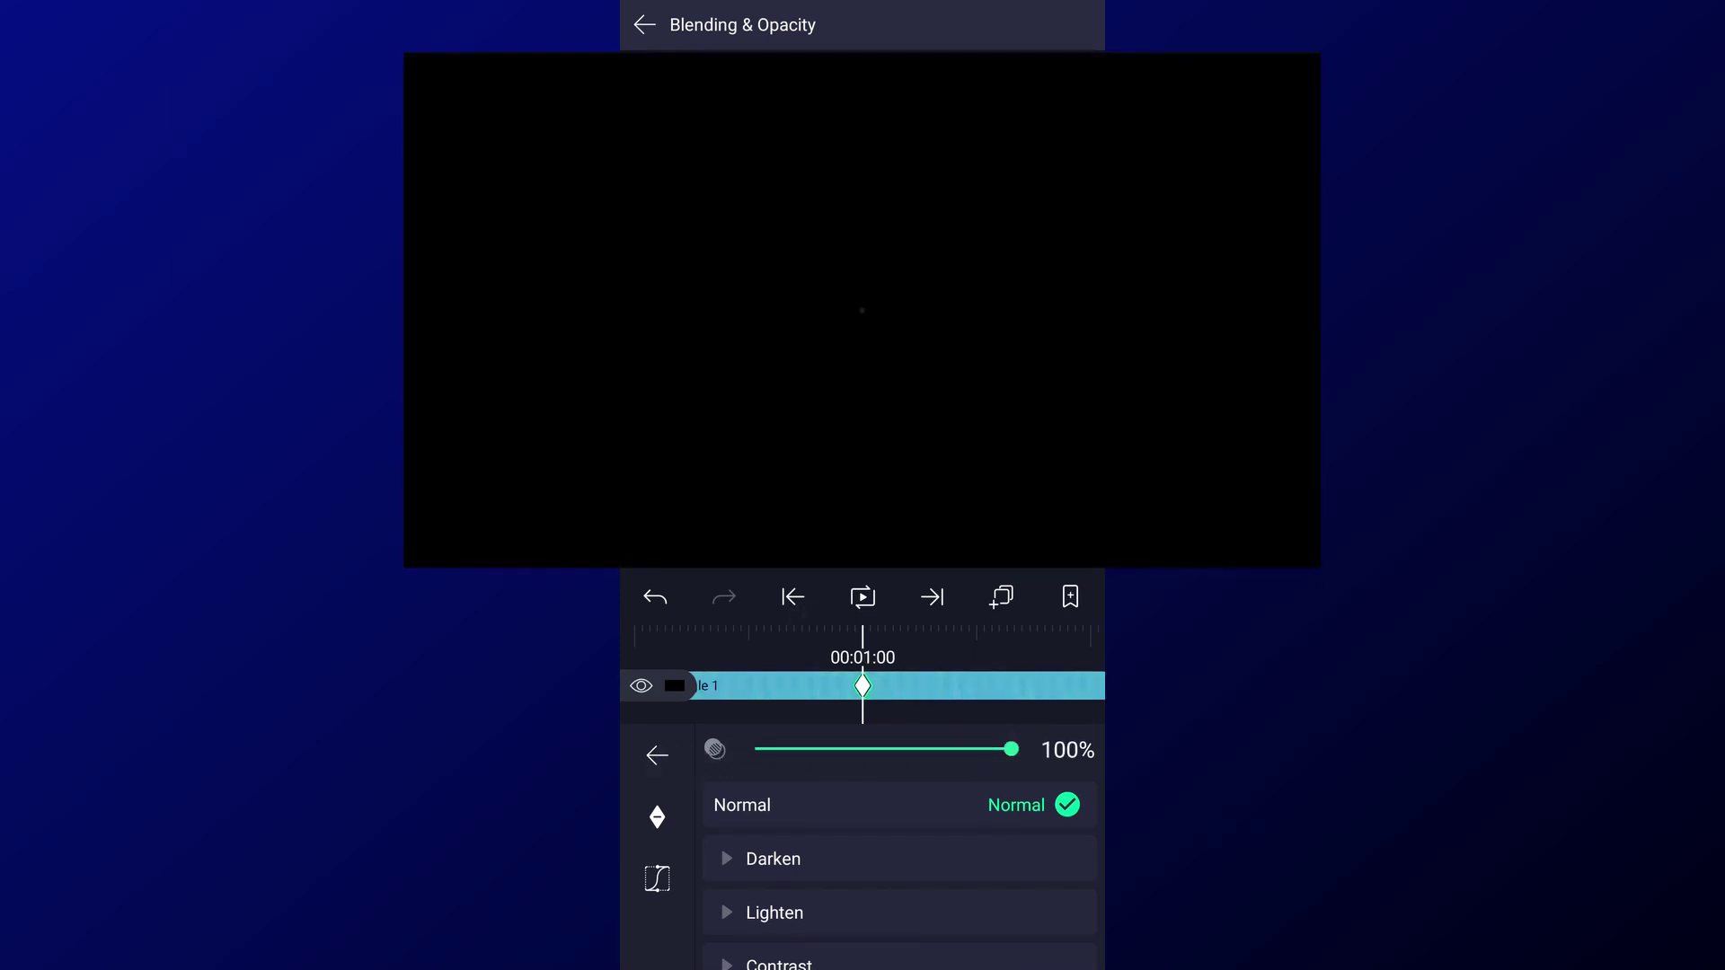
drag(1008, 750, 726, 791)
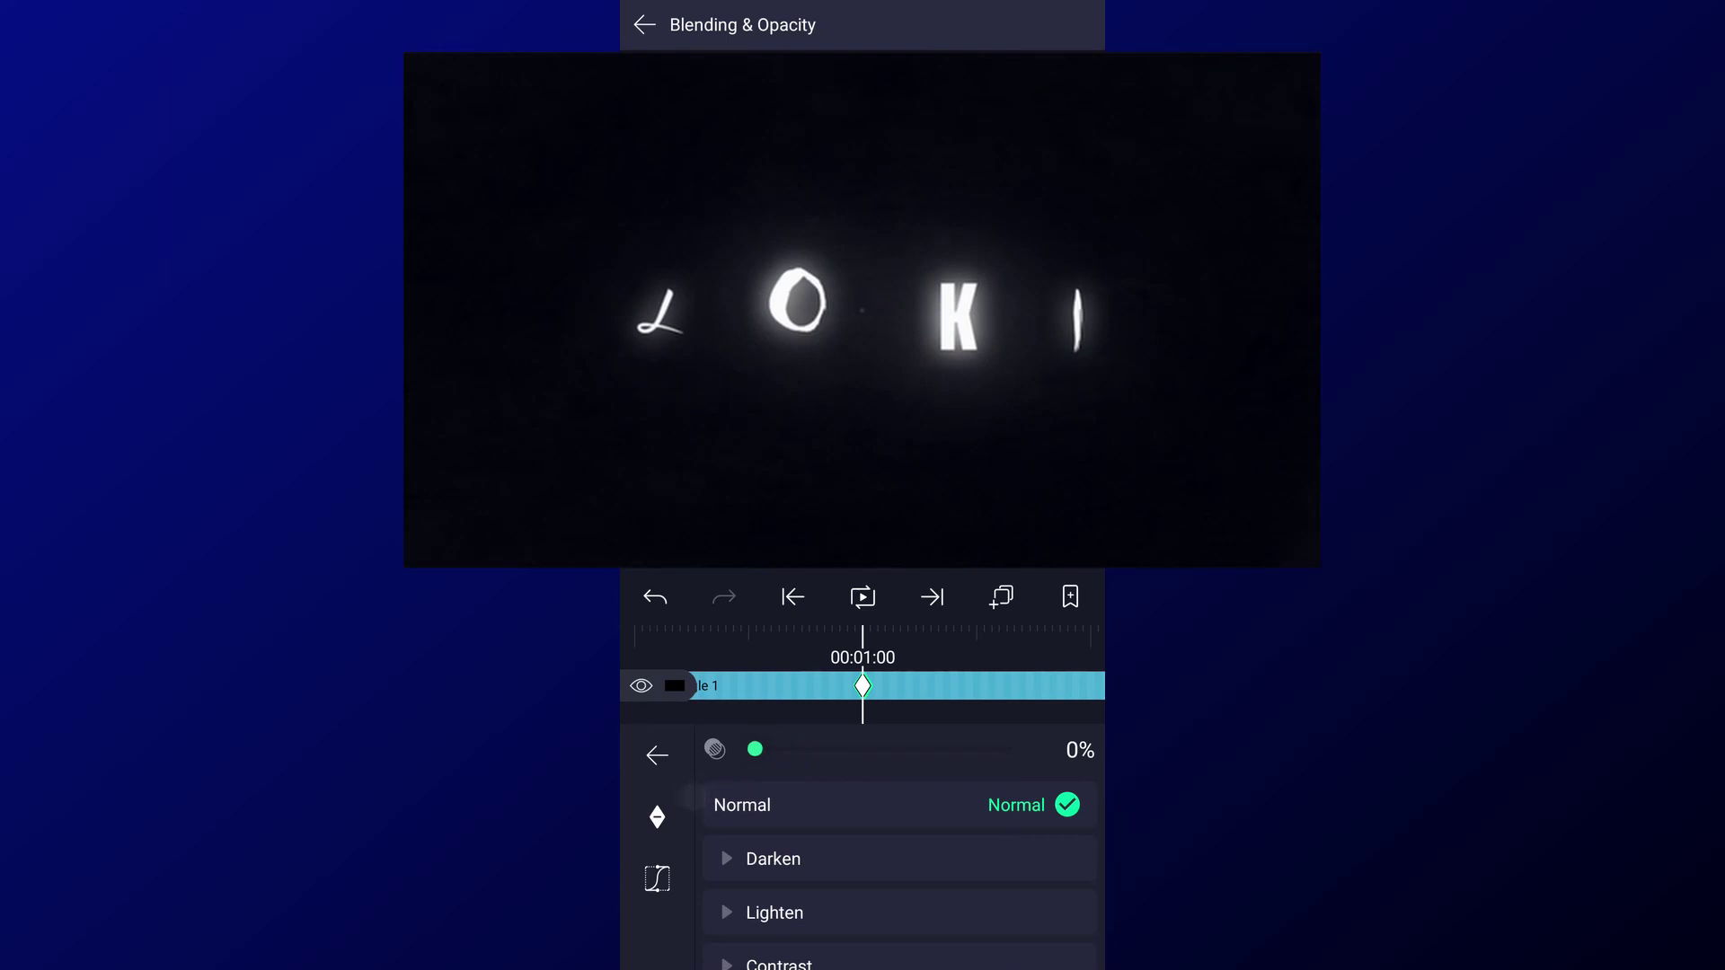
drag(1032, 644, 1104, 644)
click(881, 600)
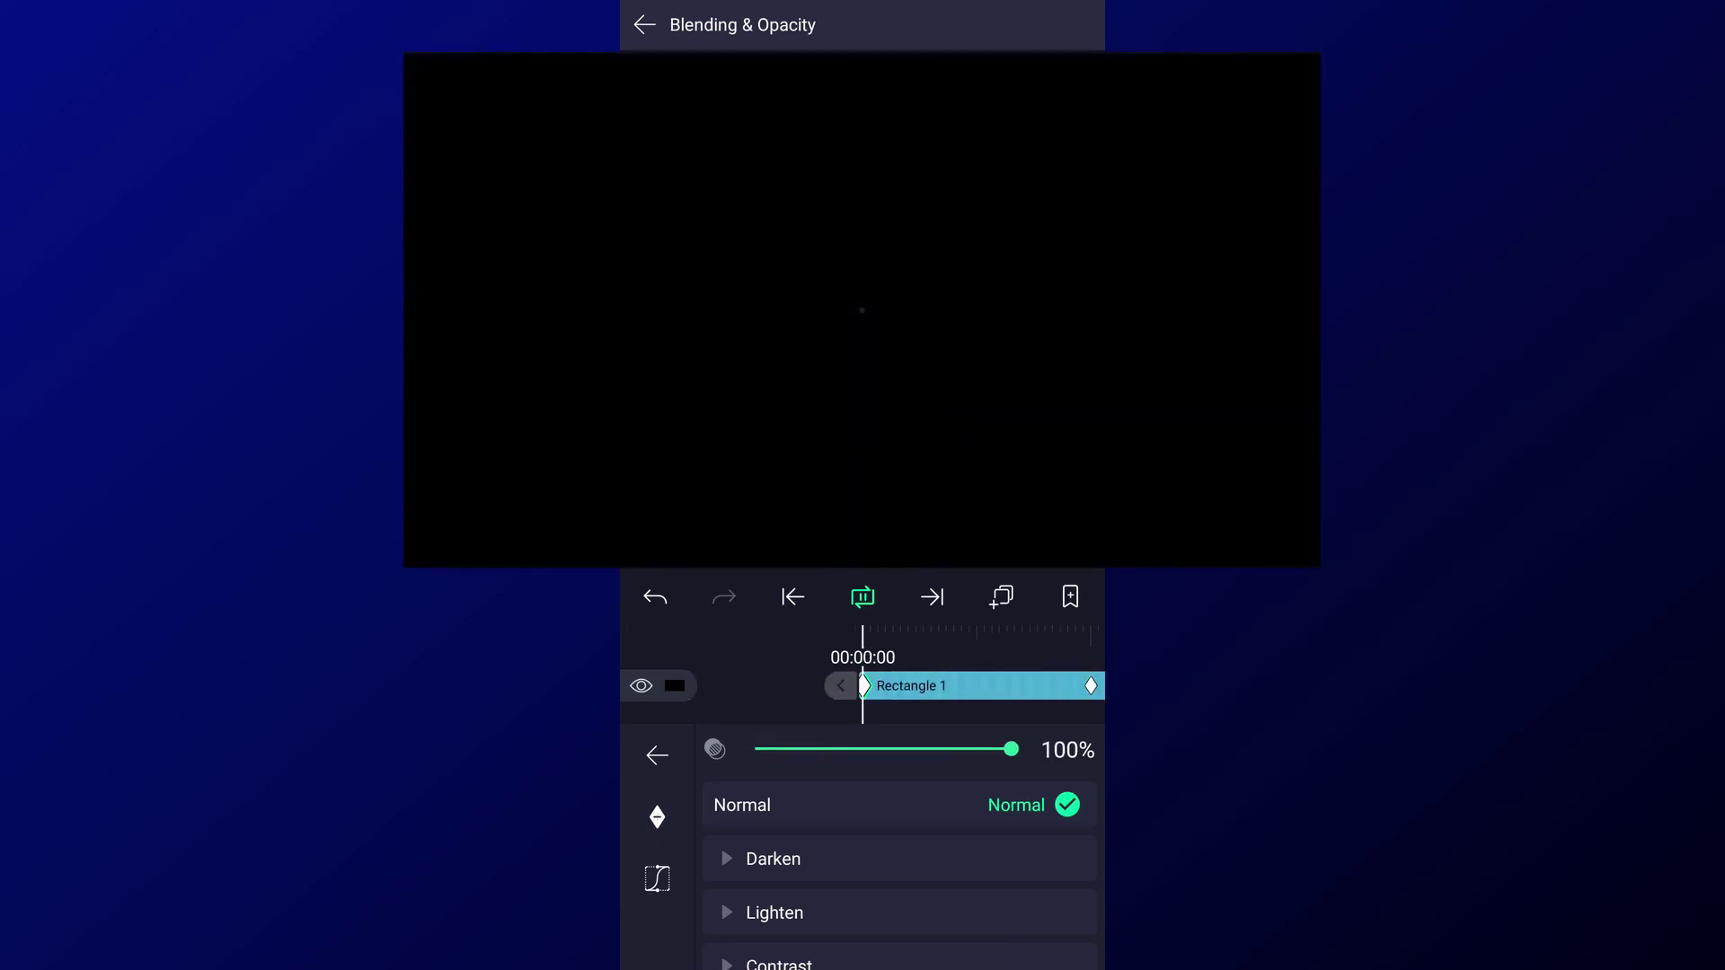
key(Escape)
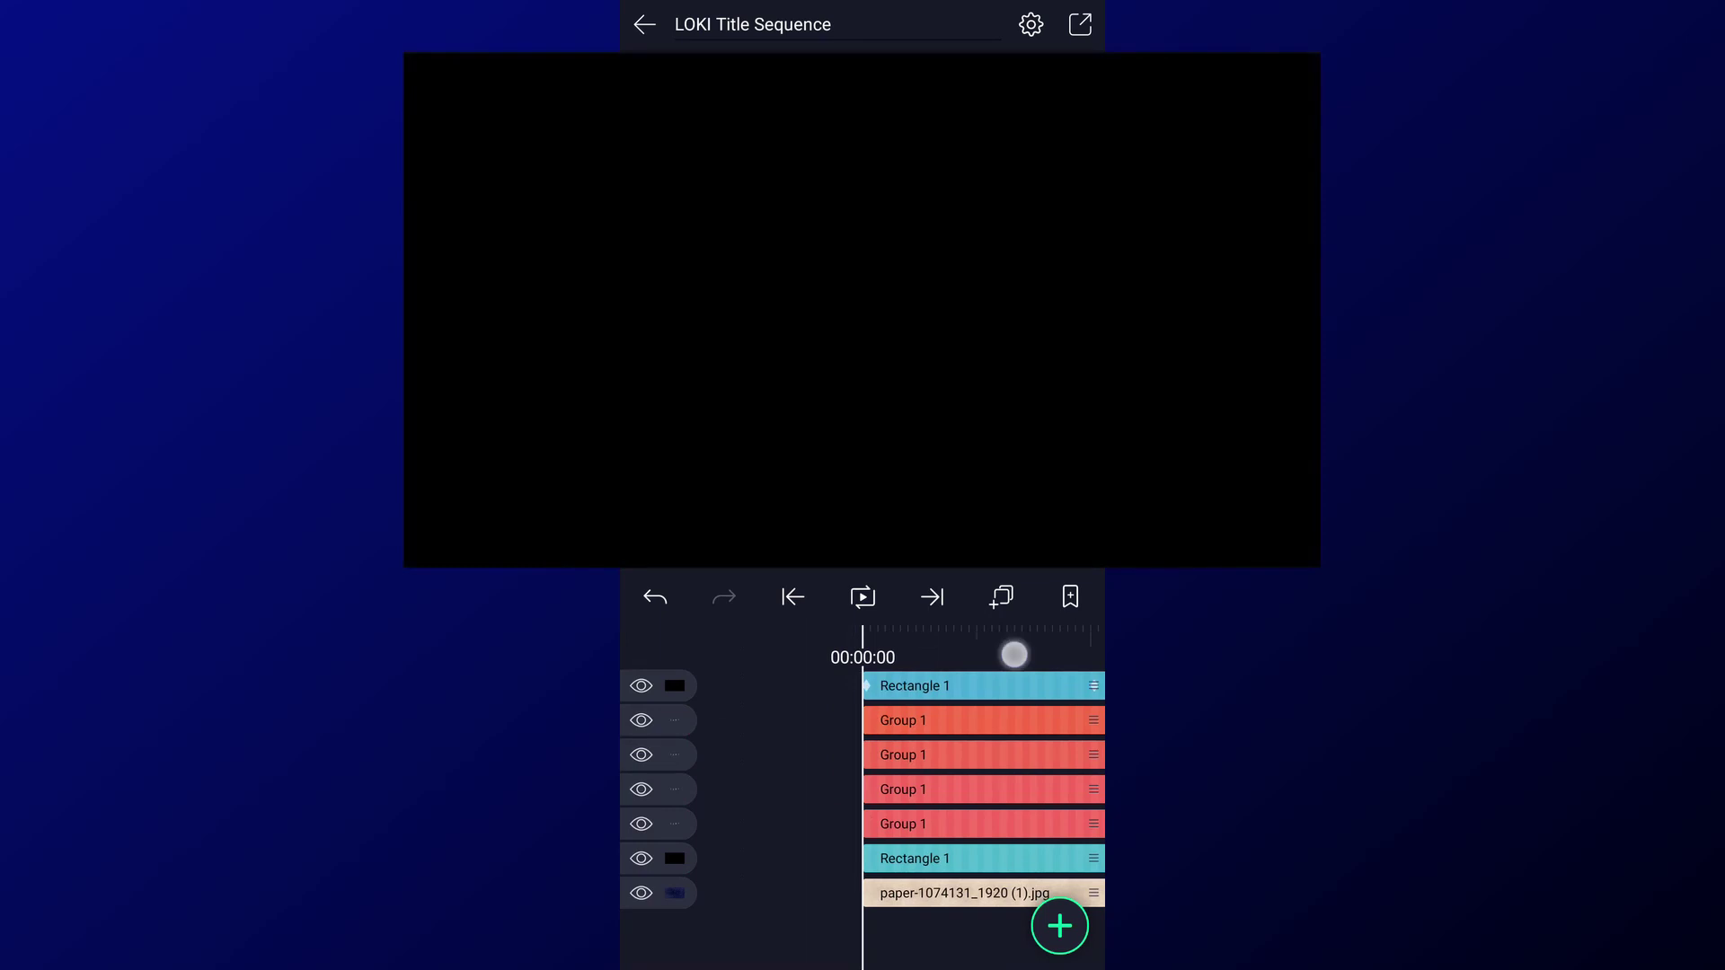
Step: Give the black overlay's fade-in opacity keyframe an ease-in-out curve
drag(1015, 654, 915, 654)
click(914, 686)
click(1008, 836)
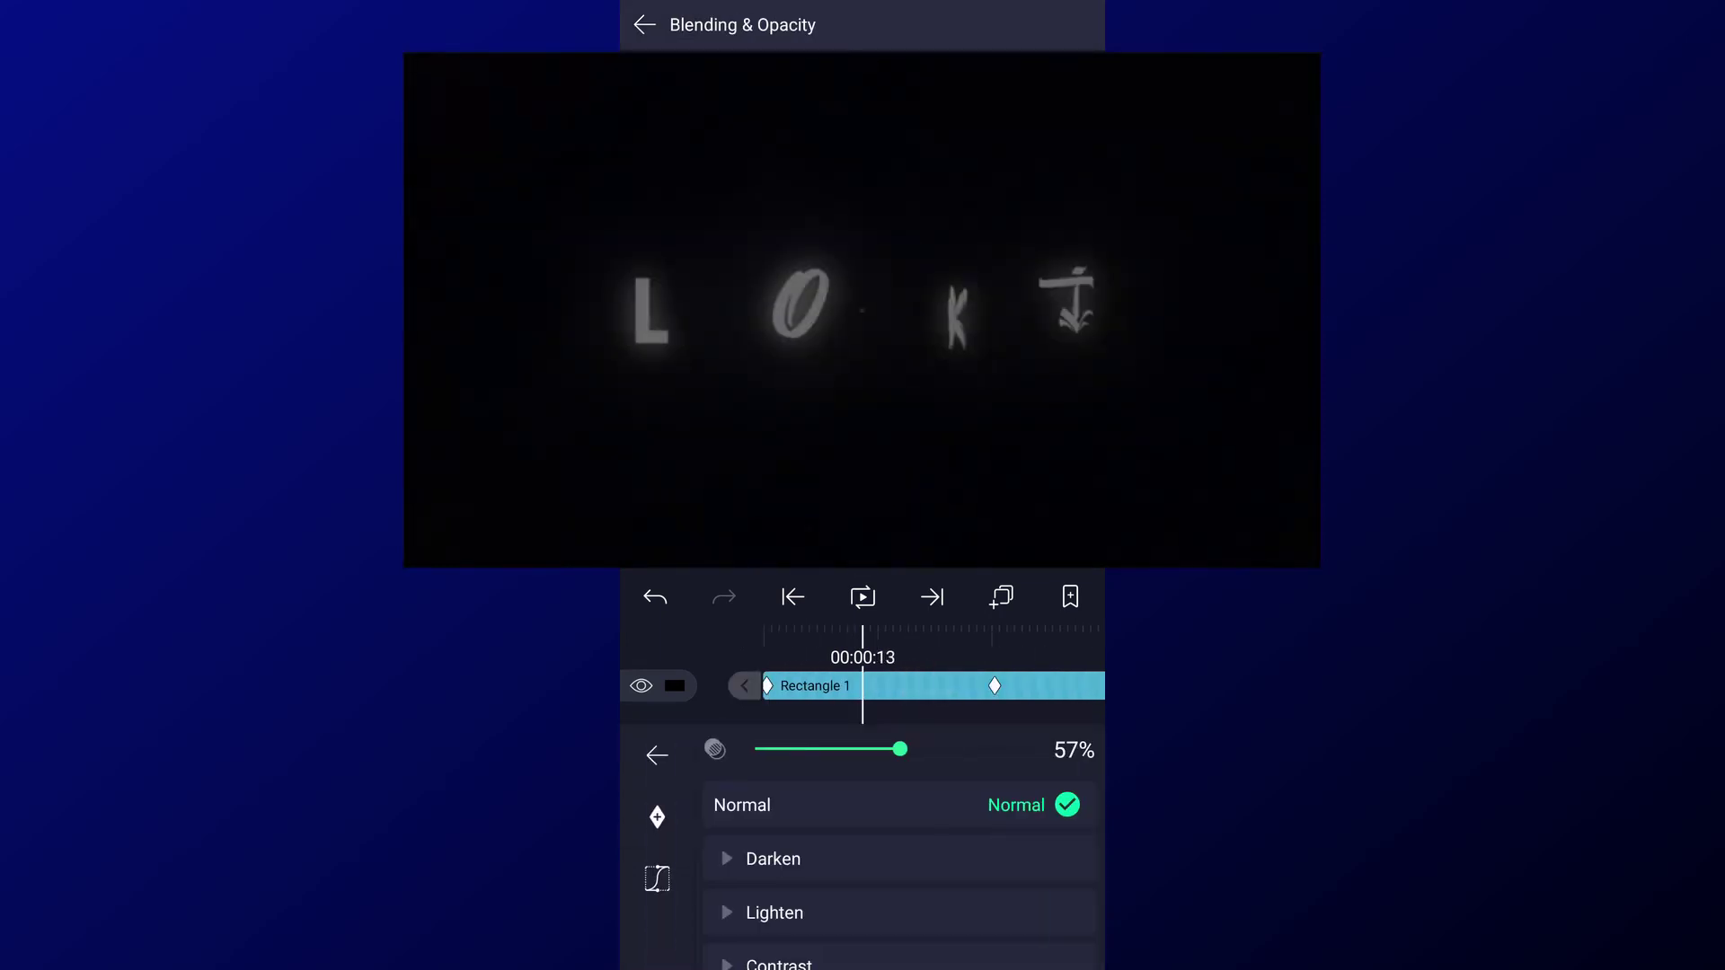
click(657, 885)
click(992, 939)
Step: Apply the same ease-in-out curve to the overlay's fade-out near 00:09:00
click(932, 597)
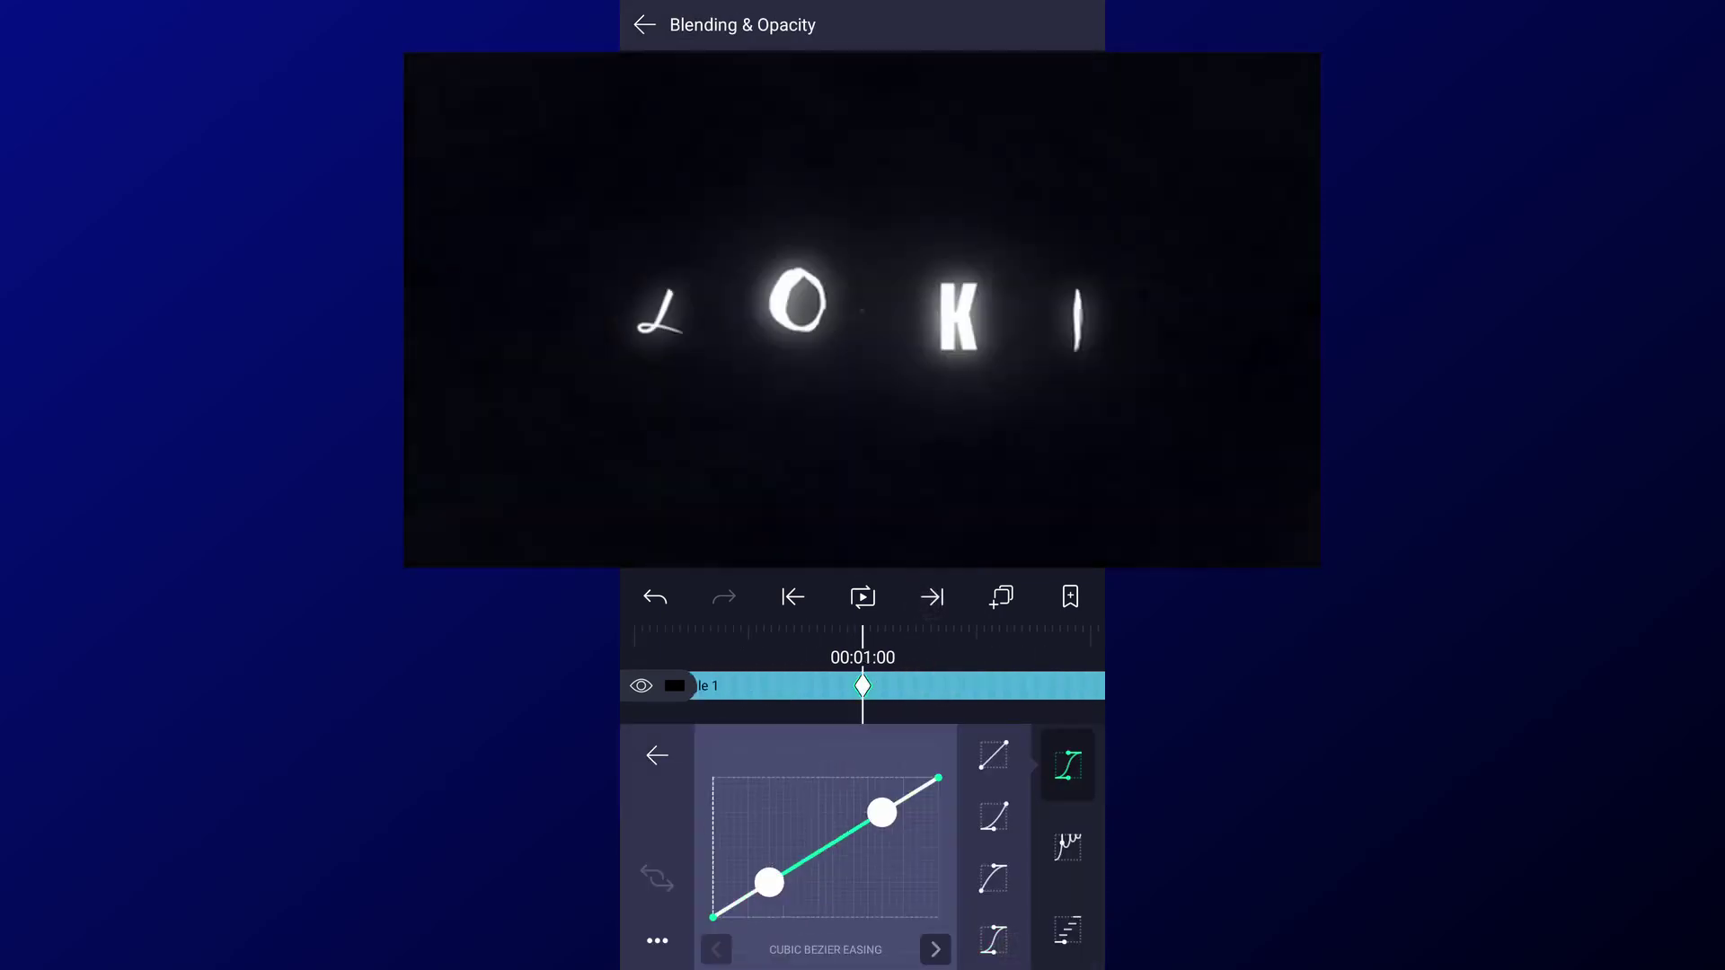
drag(991, 631, 944, 633)
click(993, 939)
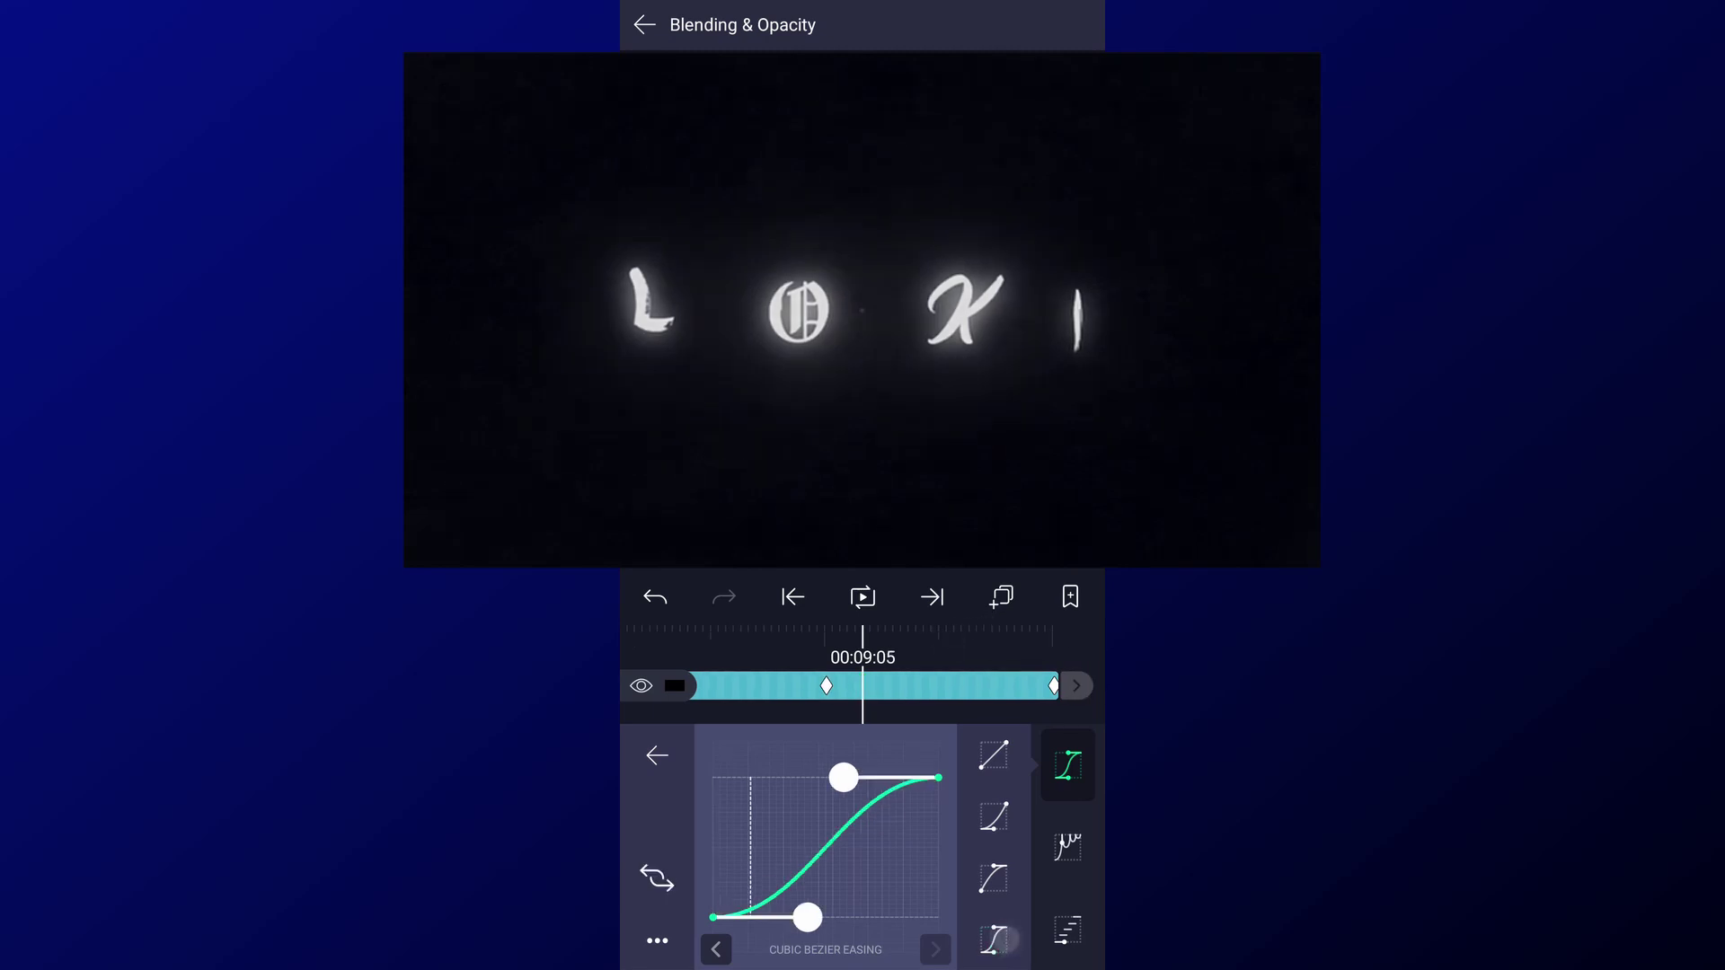